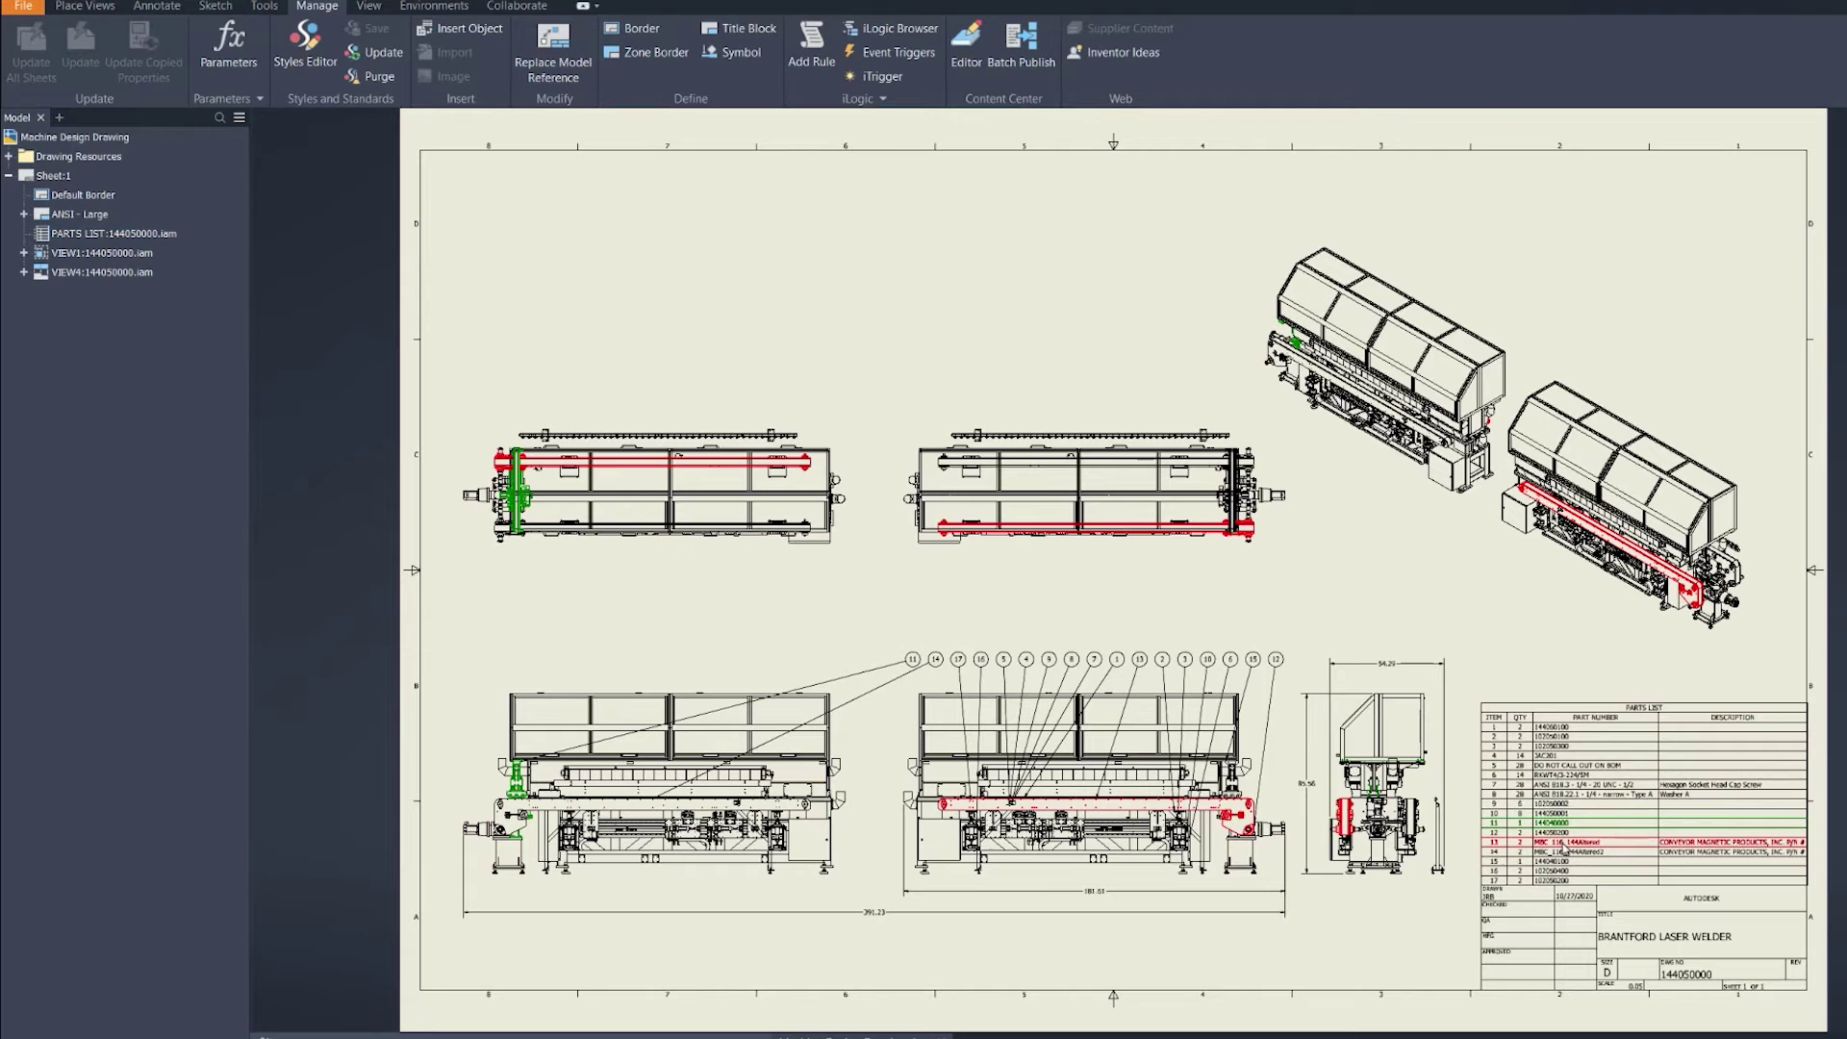
Highlight parts-list item 13 in the views, then display the sheet-metal frame's flat pattern
{"action": "left_click", "coordinate": [1564, 847]}
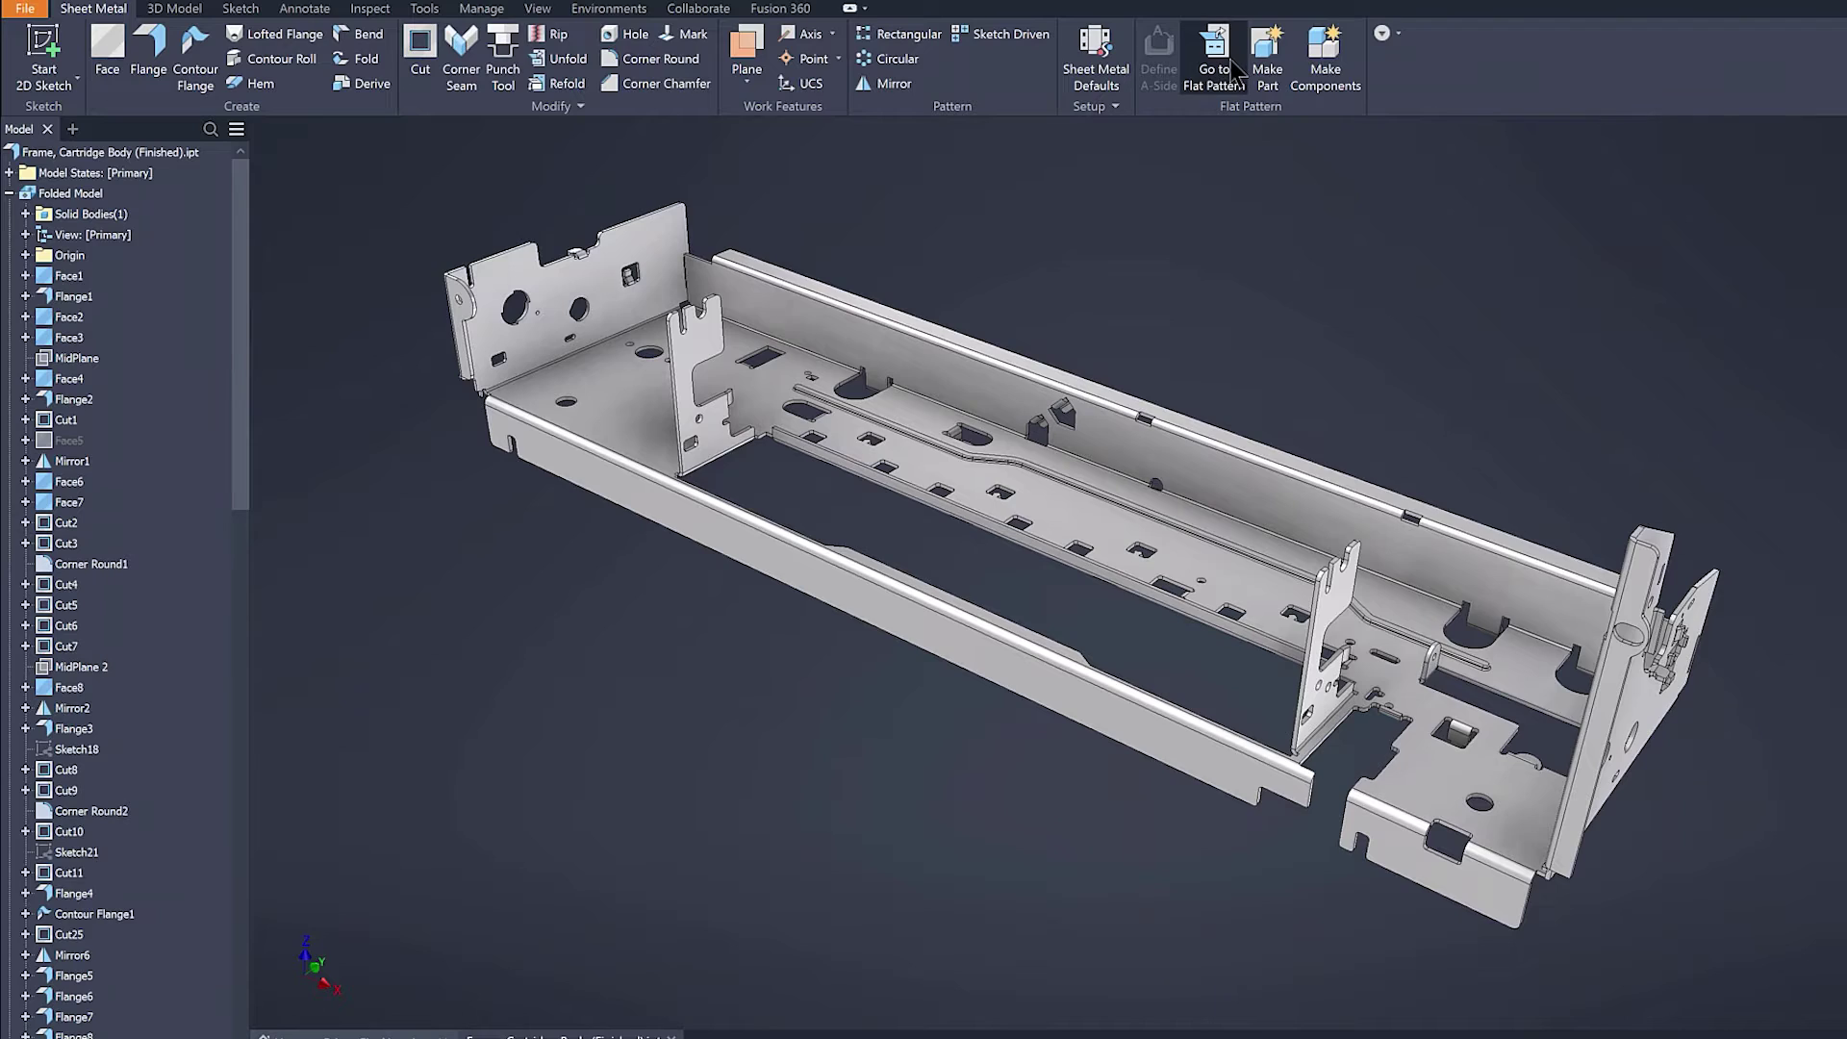
{"action": "left_click", "coordinate": [1235, 73]}
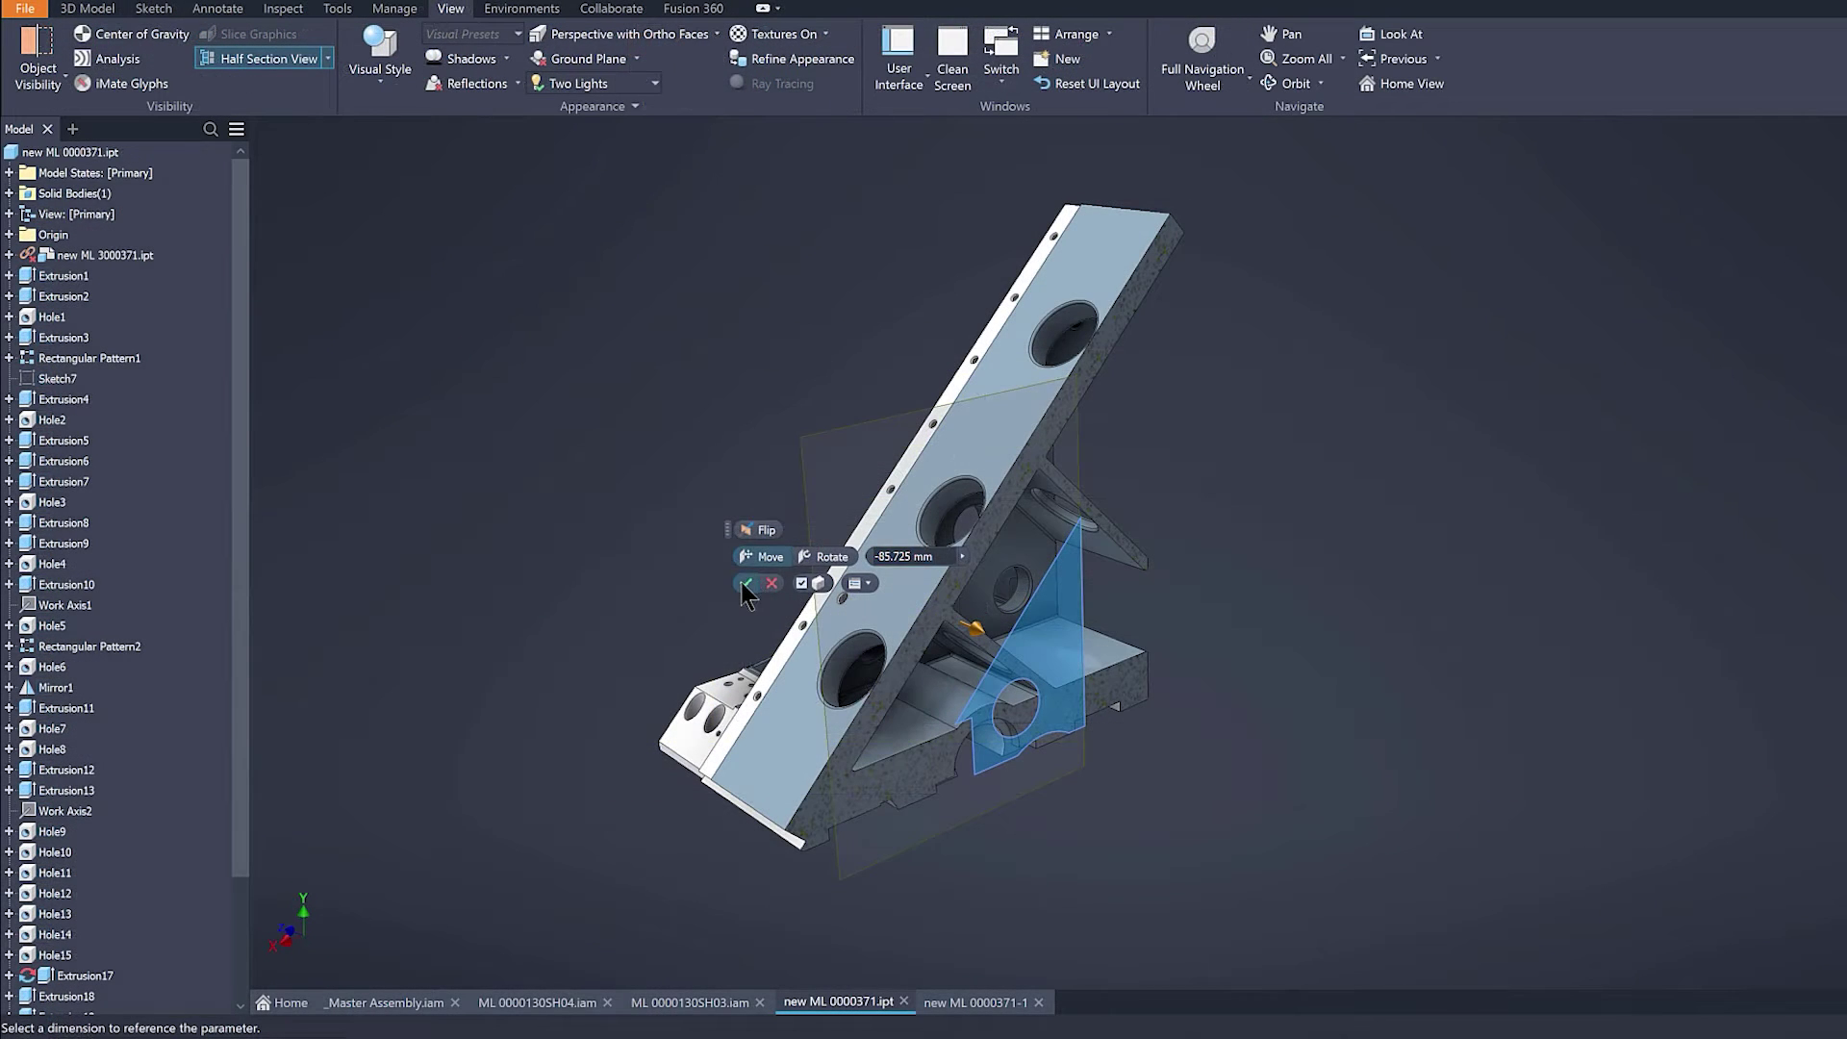
{"action": "left_click", "coordinate": [746, 583]}
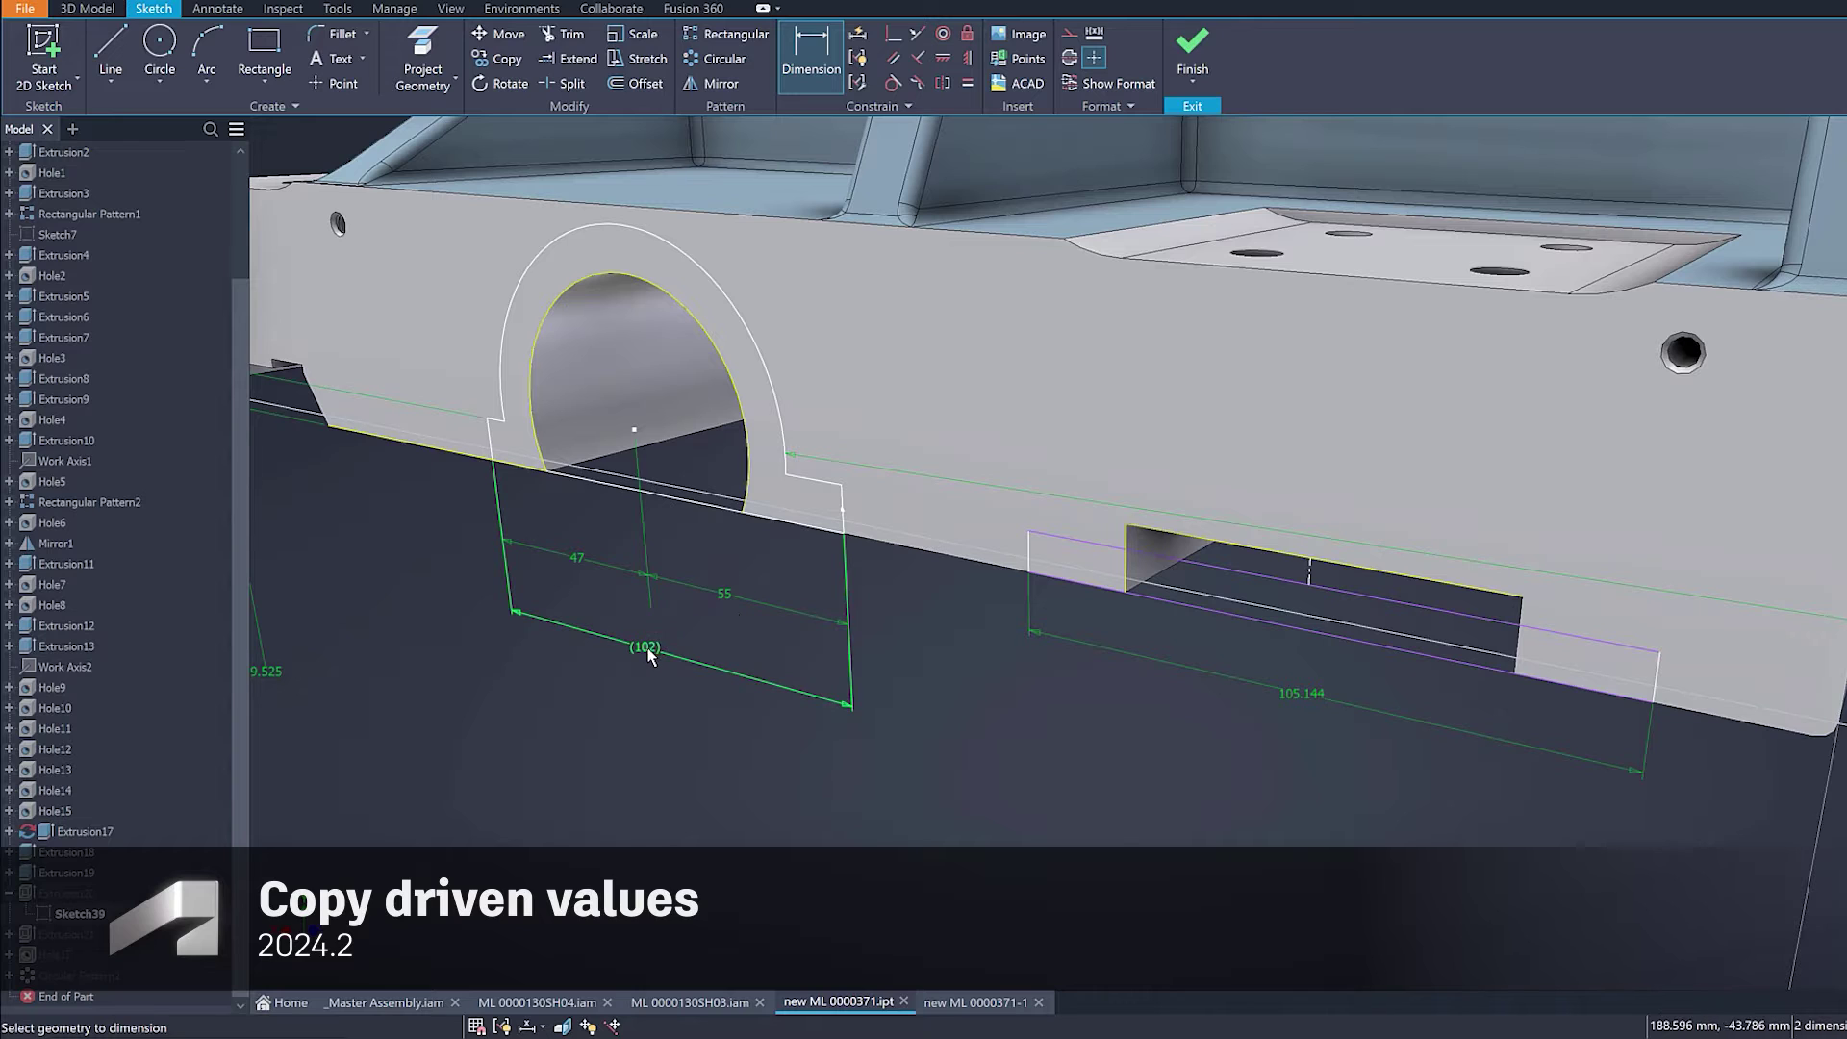
Copy the driven 102.000 mm value and paste it into the 105.144 dimension
{"action": "double_click", "coordinate": [647, 652]}
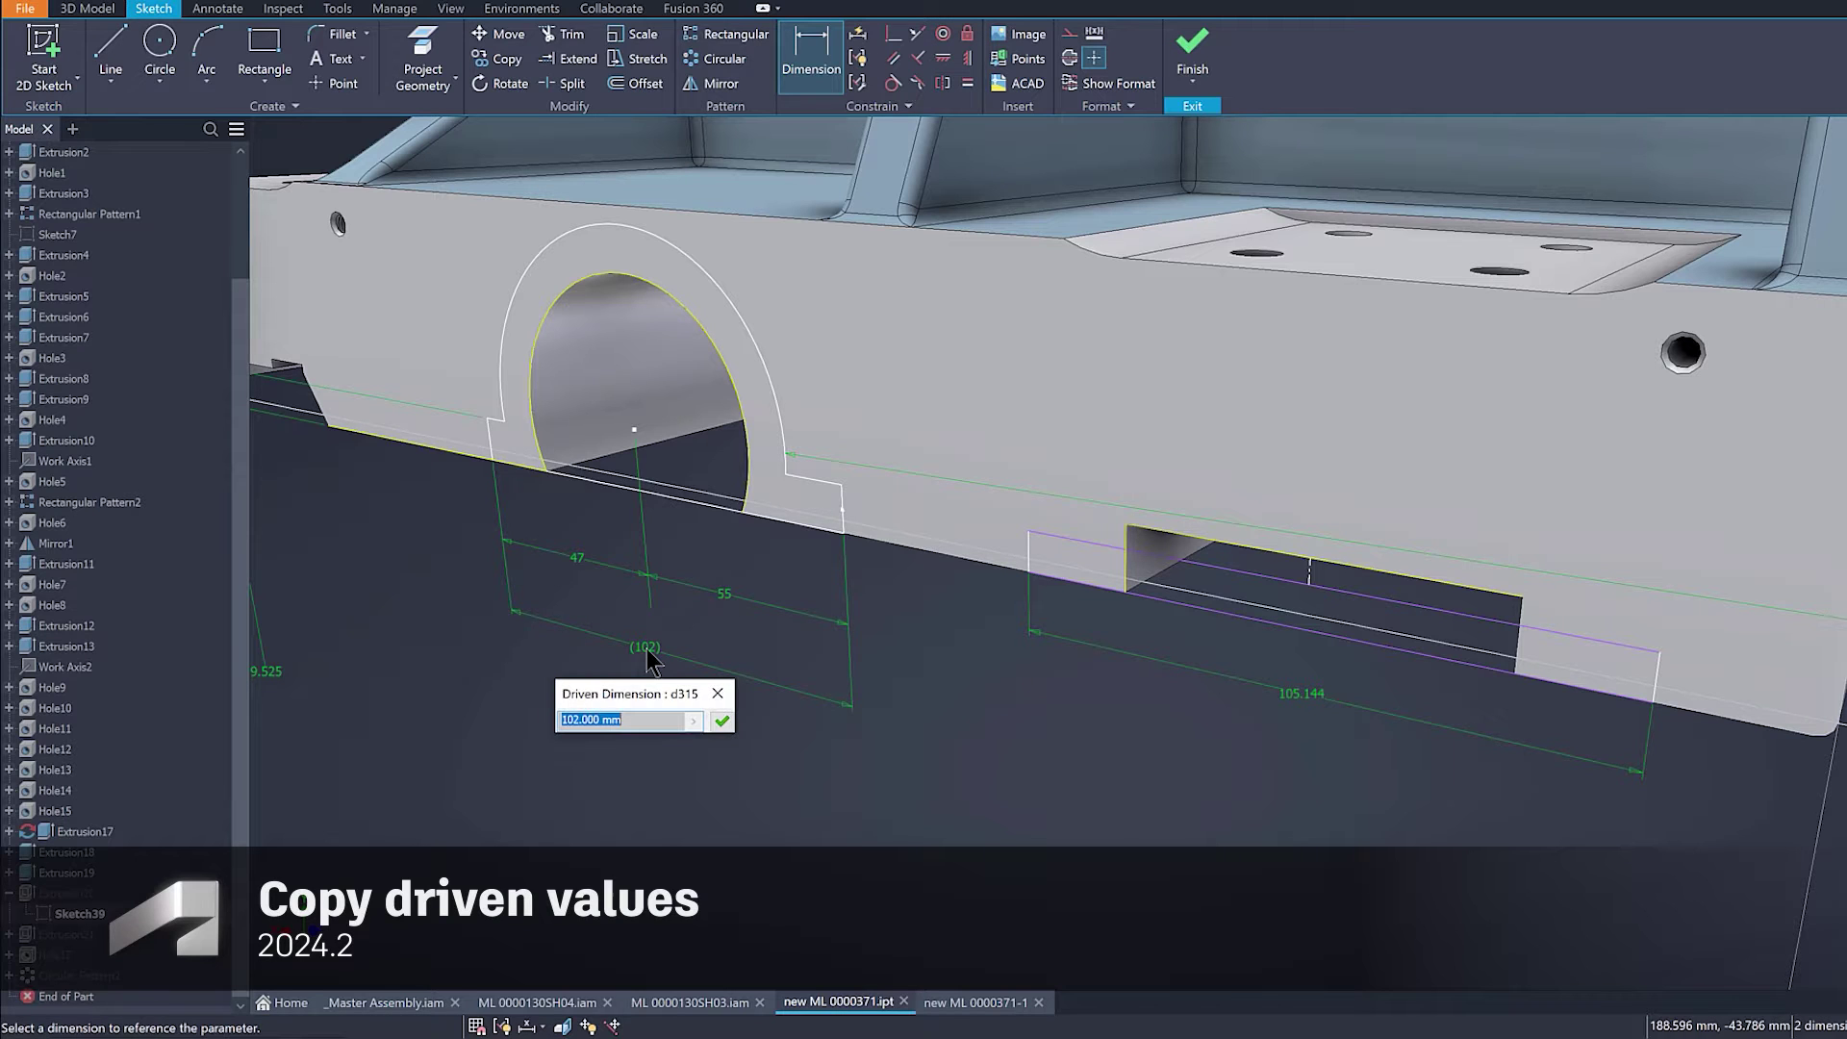
{"action": "right_click", "coordinate": [576, 720]}
{"action": "left_click", "coordinate": [597, 772]}
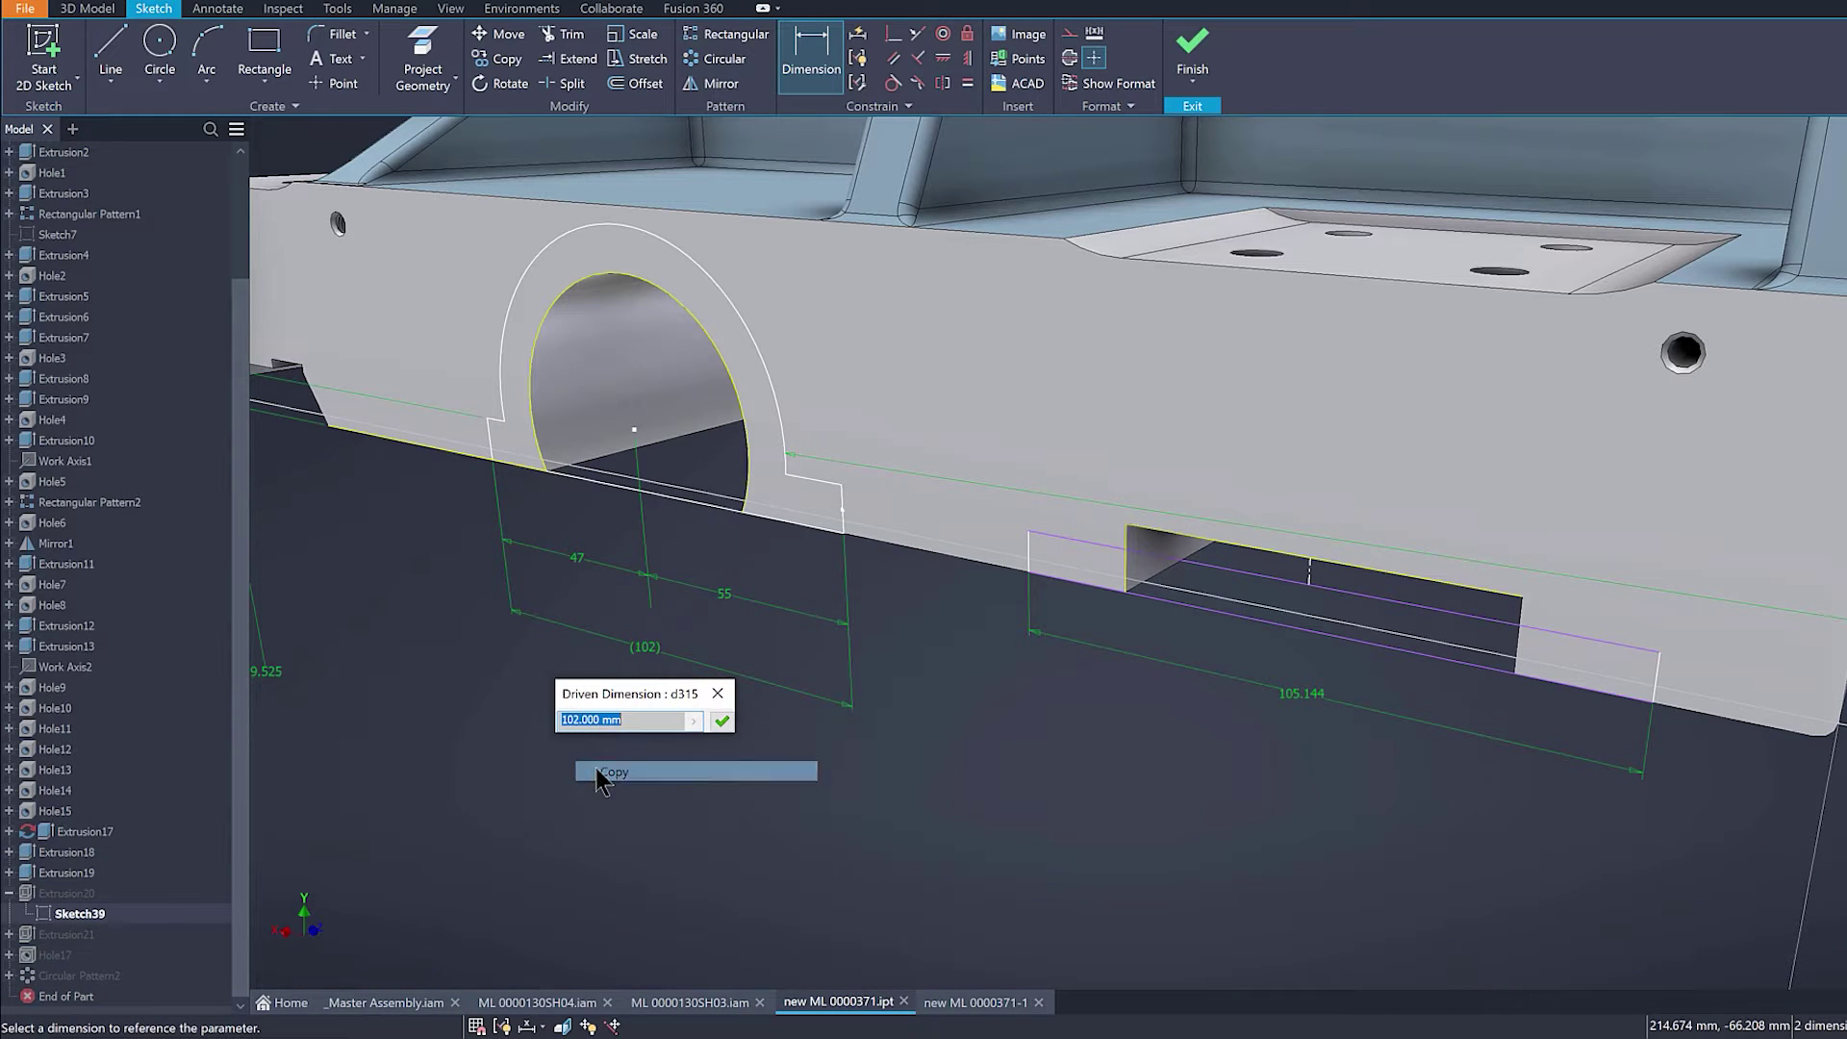
{"action": "left_click", "coordinate": [717, 693]}
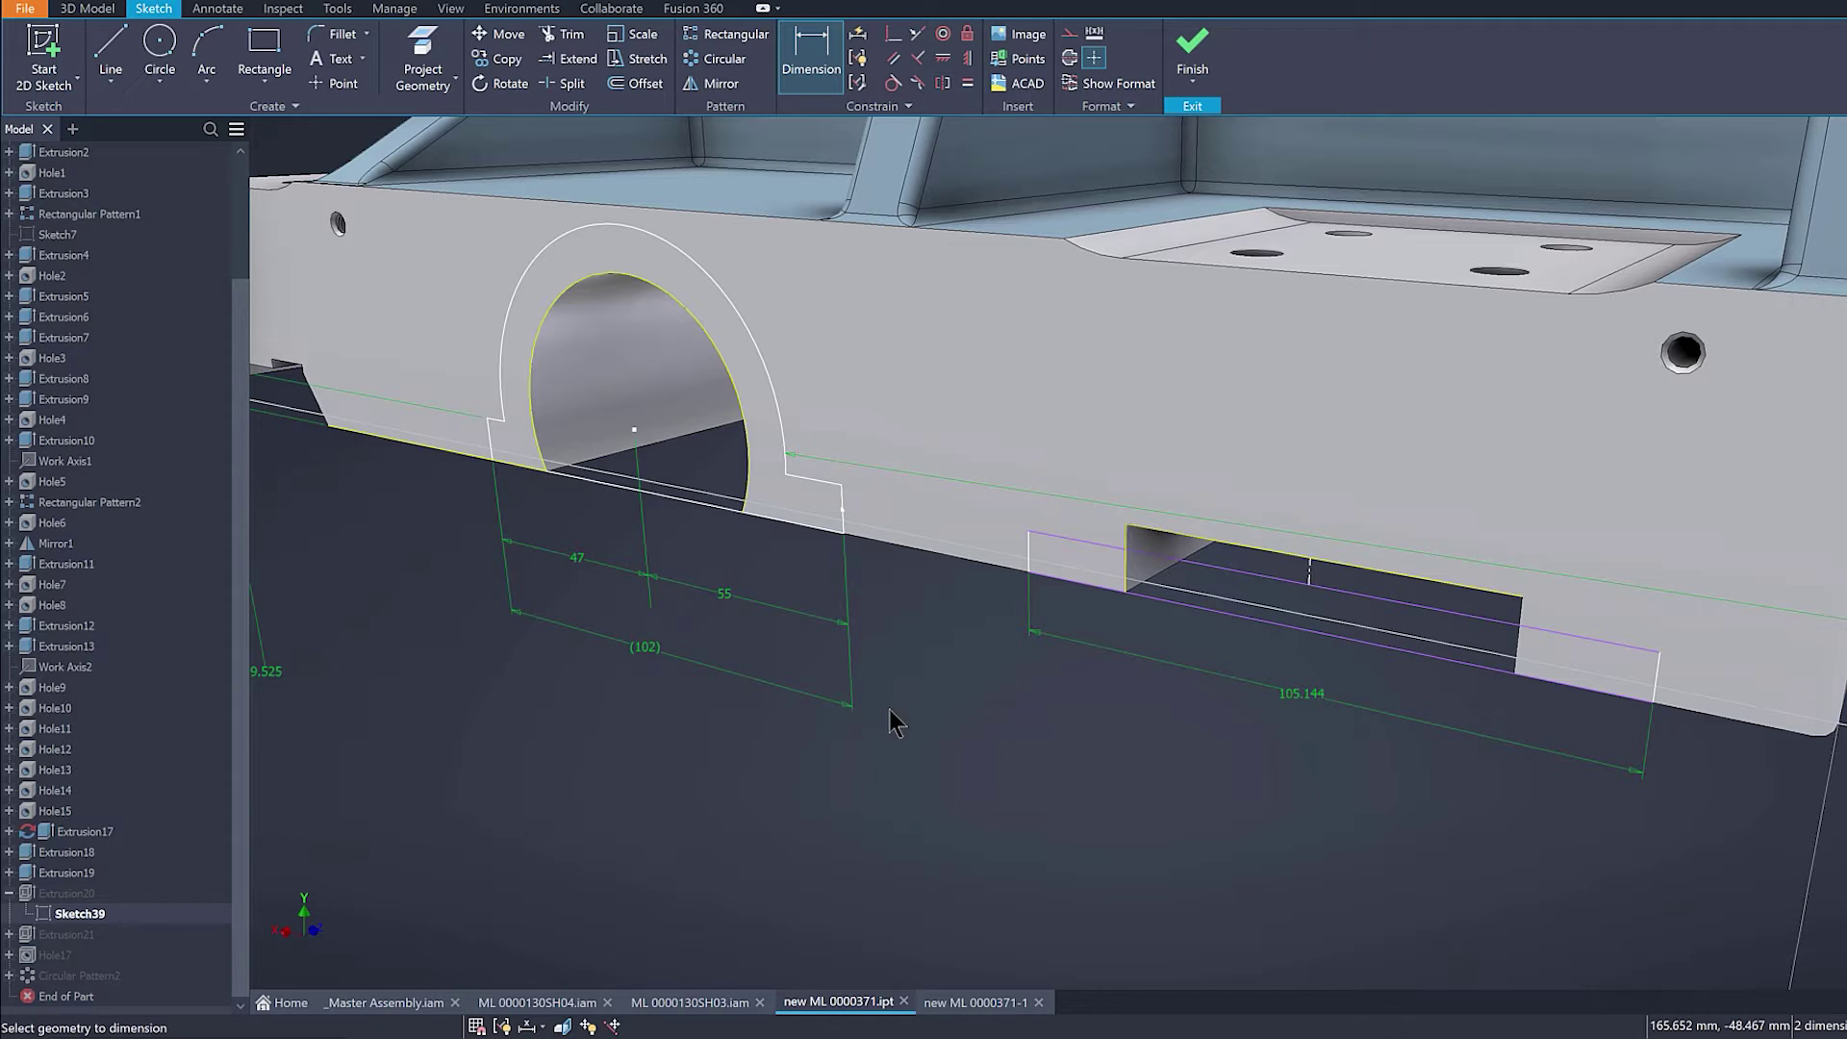
{"action": "double_click", "coordinate": [1295, 695]}
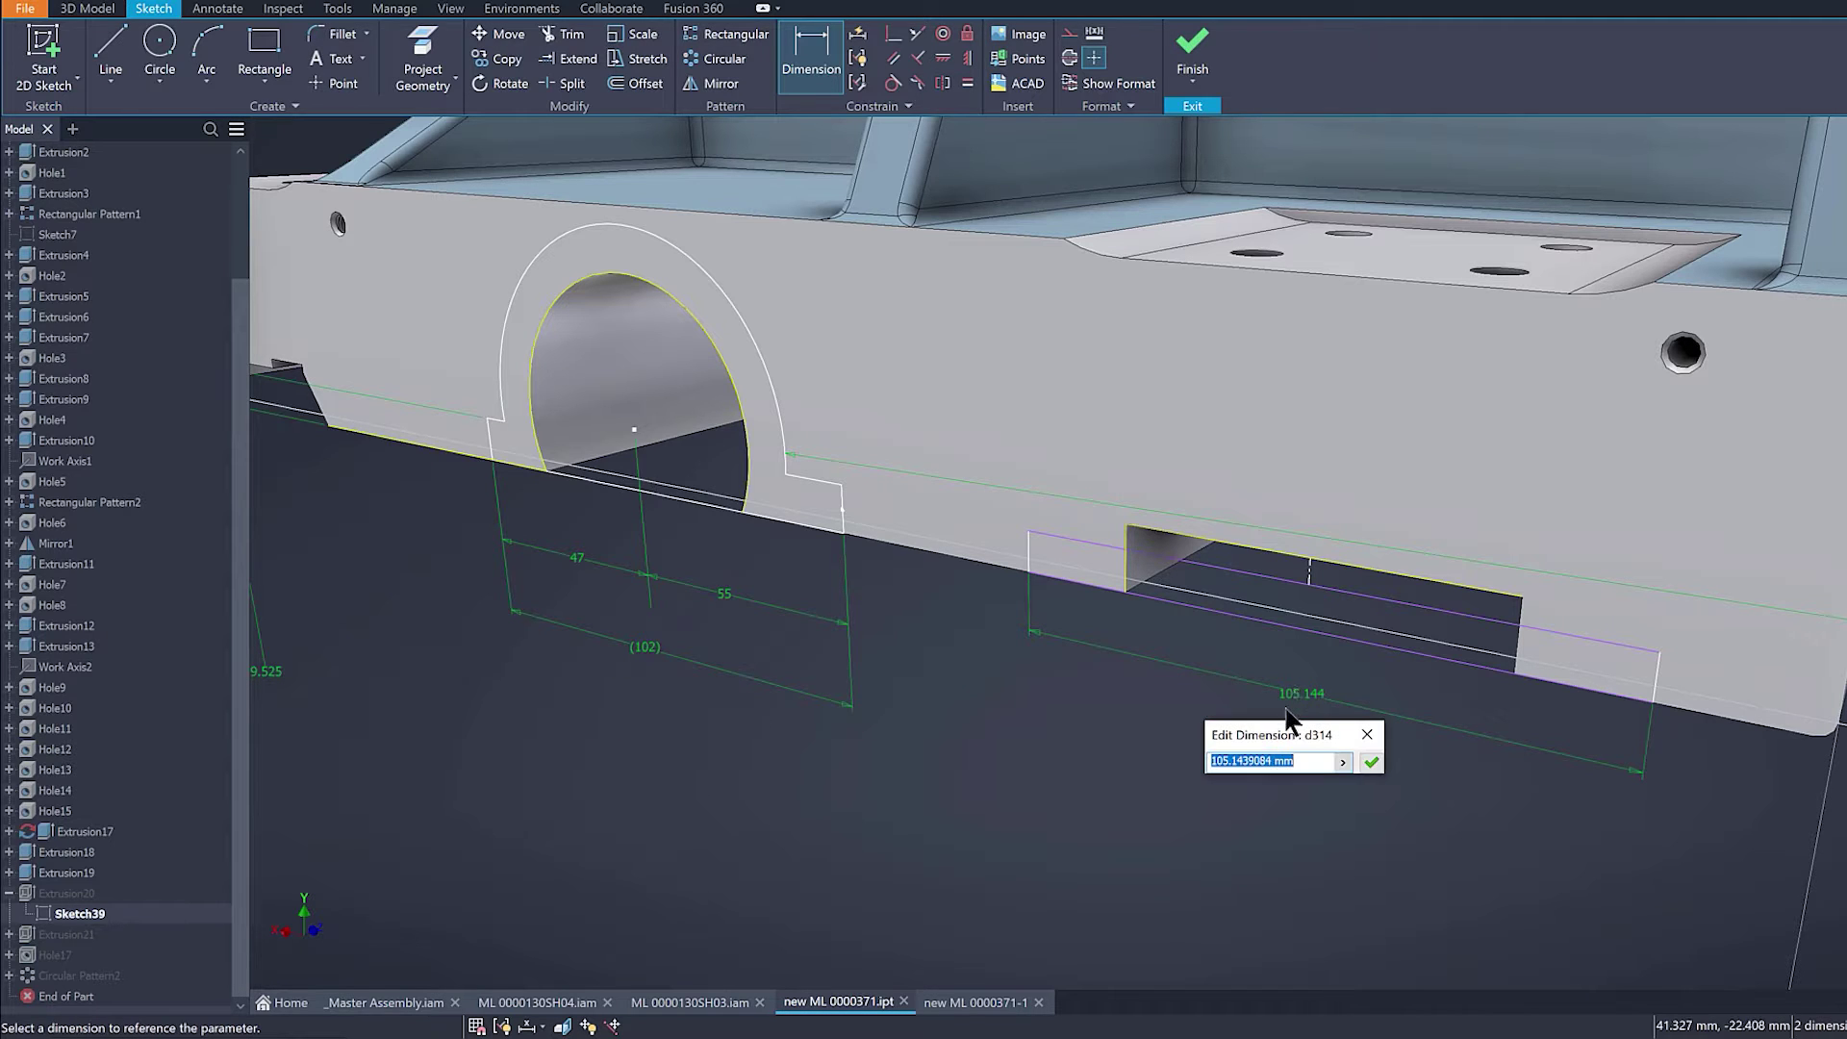
{"action": "key", "text": "ctrl+v"}
{"action": "left_click", "coordinate": [1370, 762]}
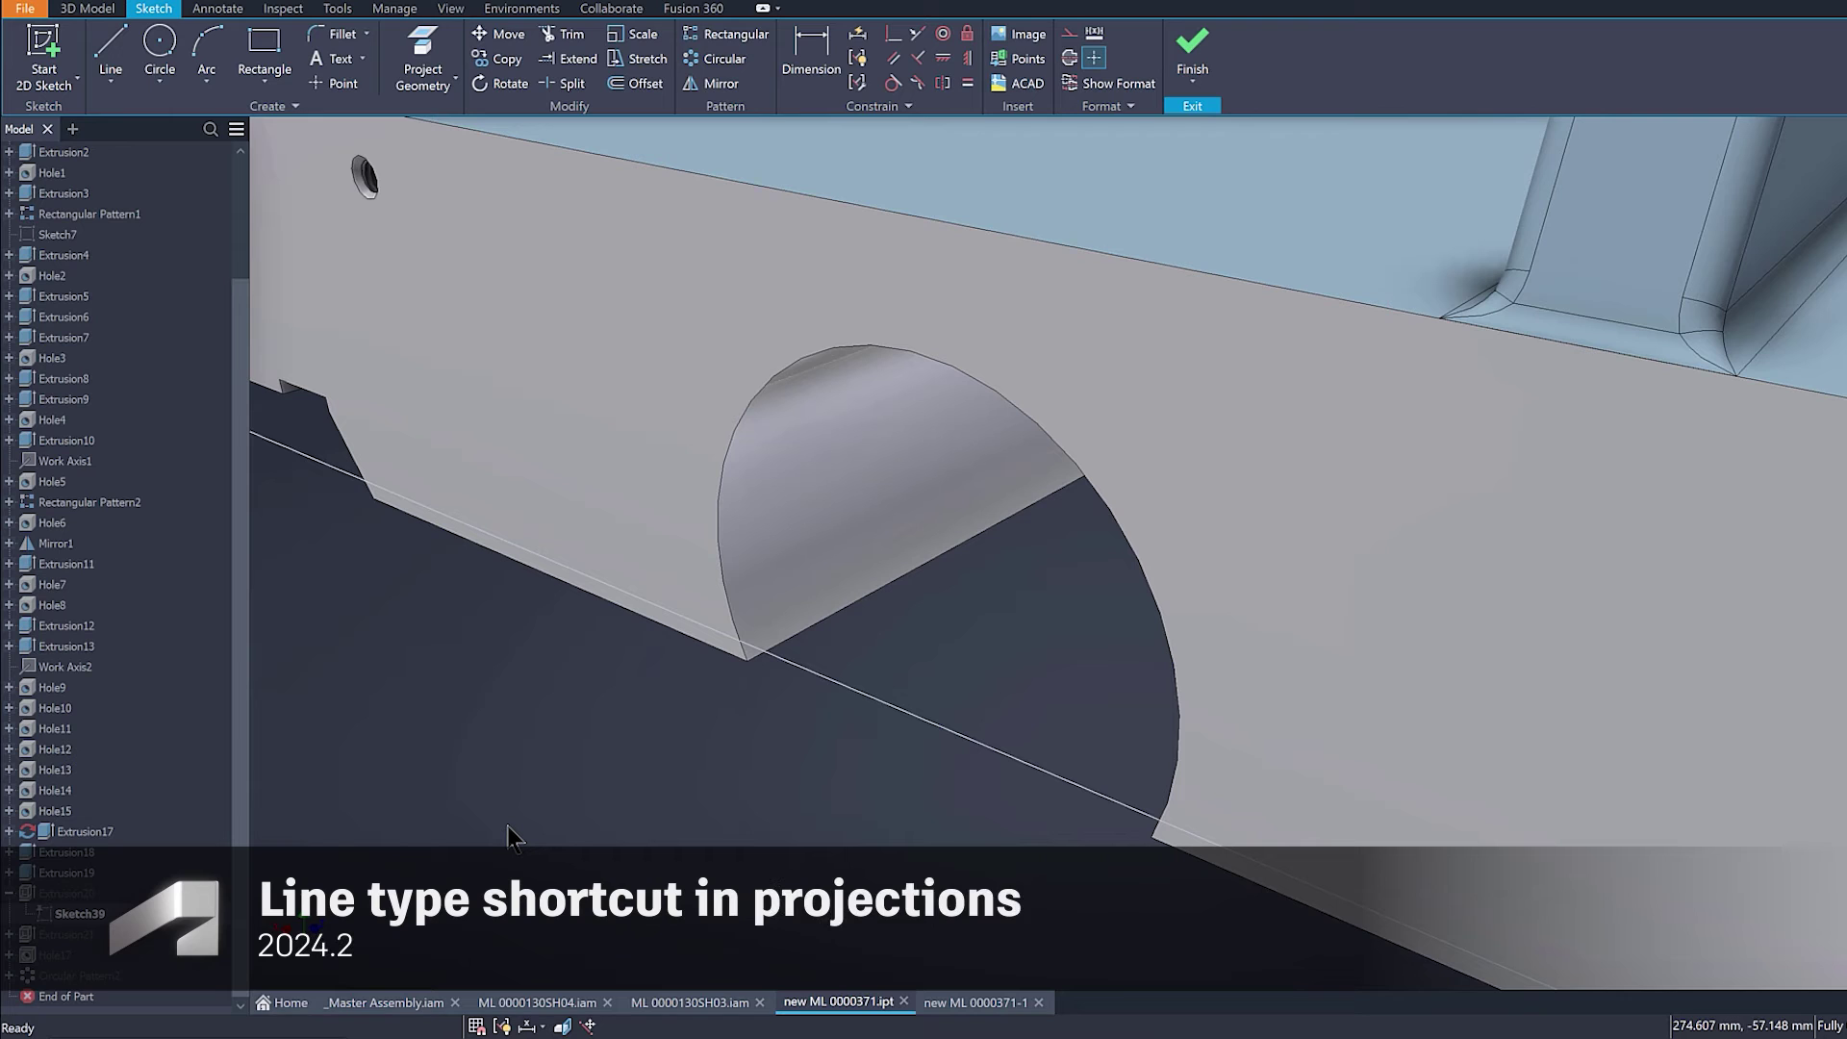
Project the hole's circular edge into the sketch as construction geometry
{"action": "left_click", "coordinate": [424, 45]}
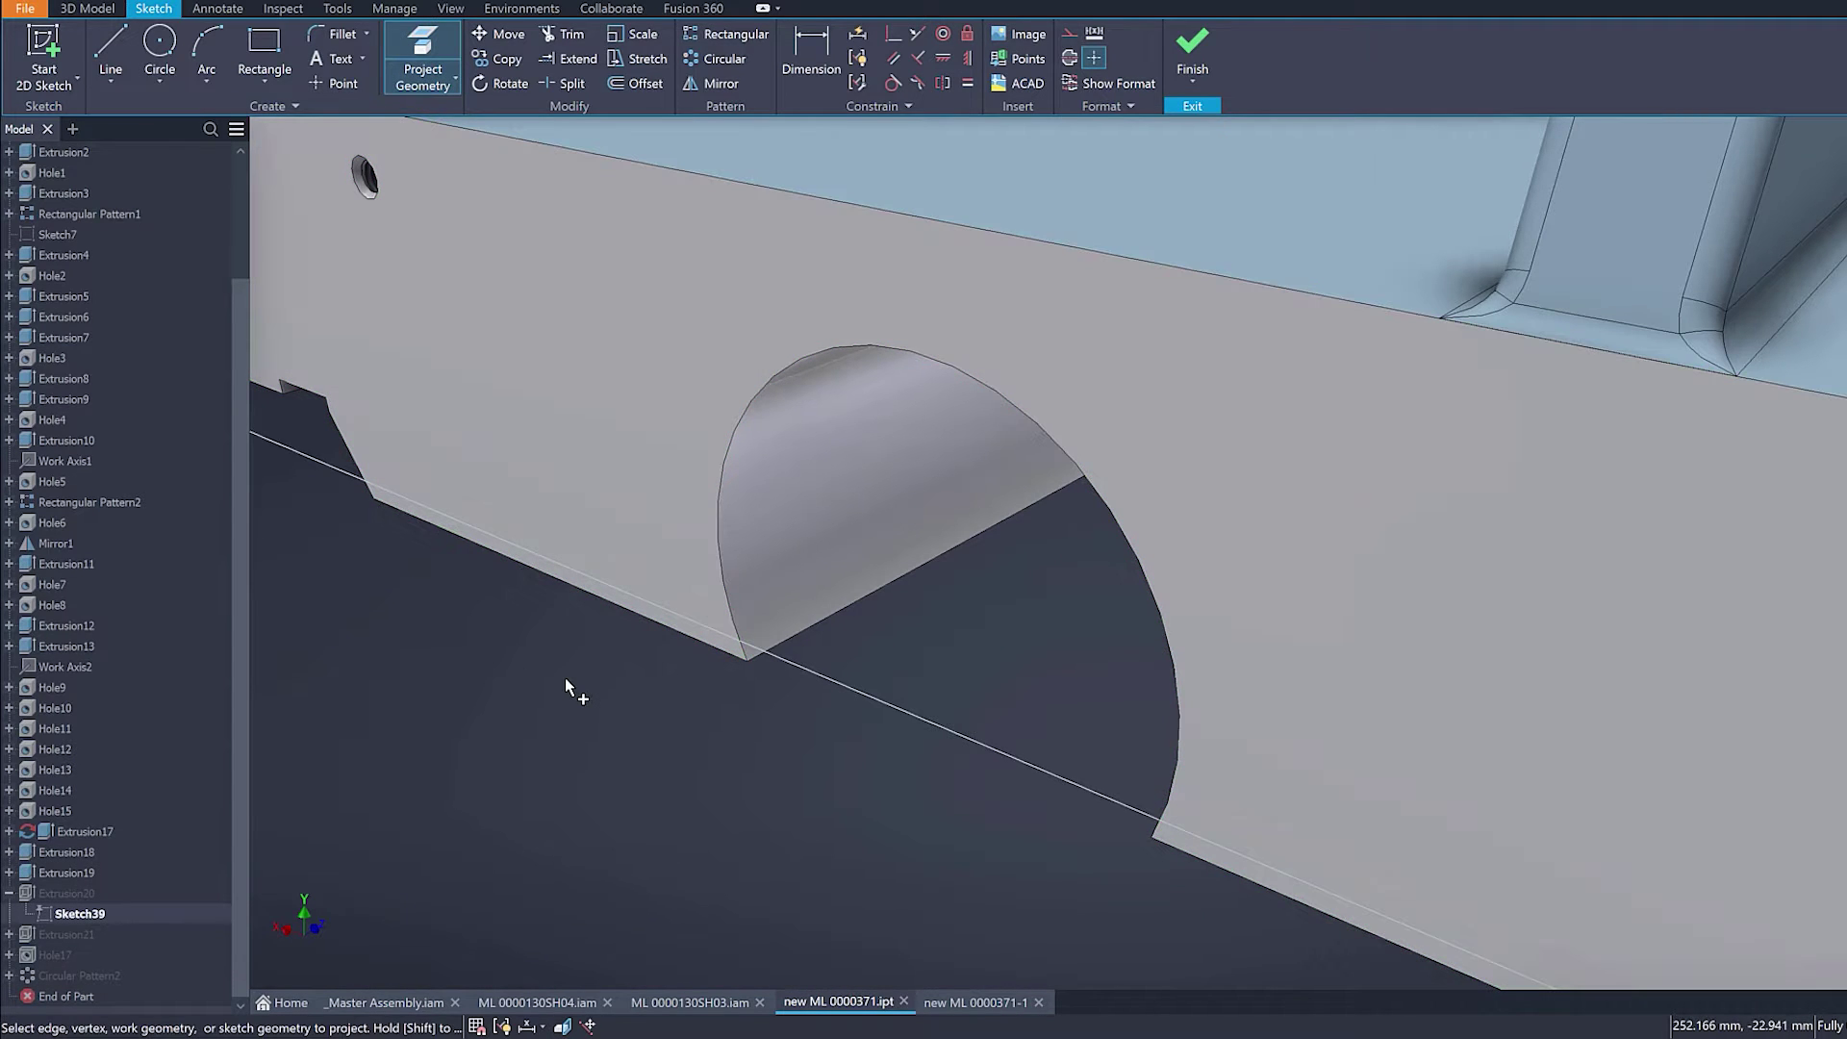
{"action": "key", "text": "c"}
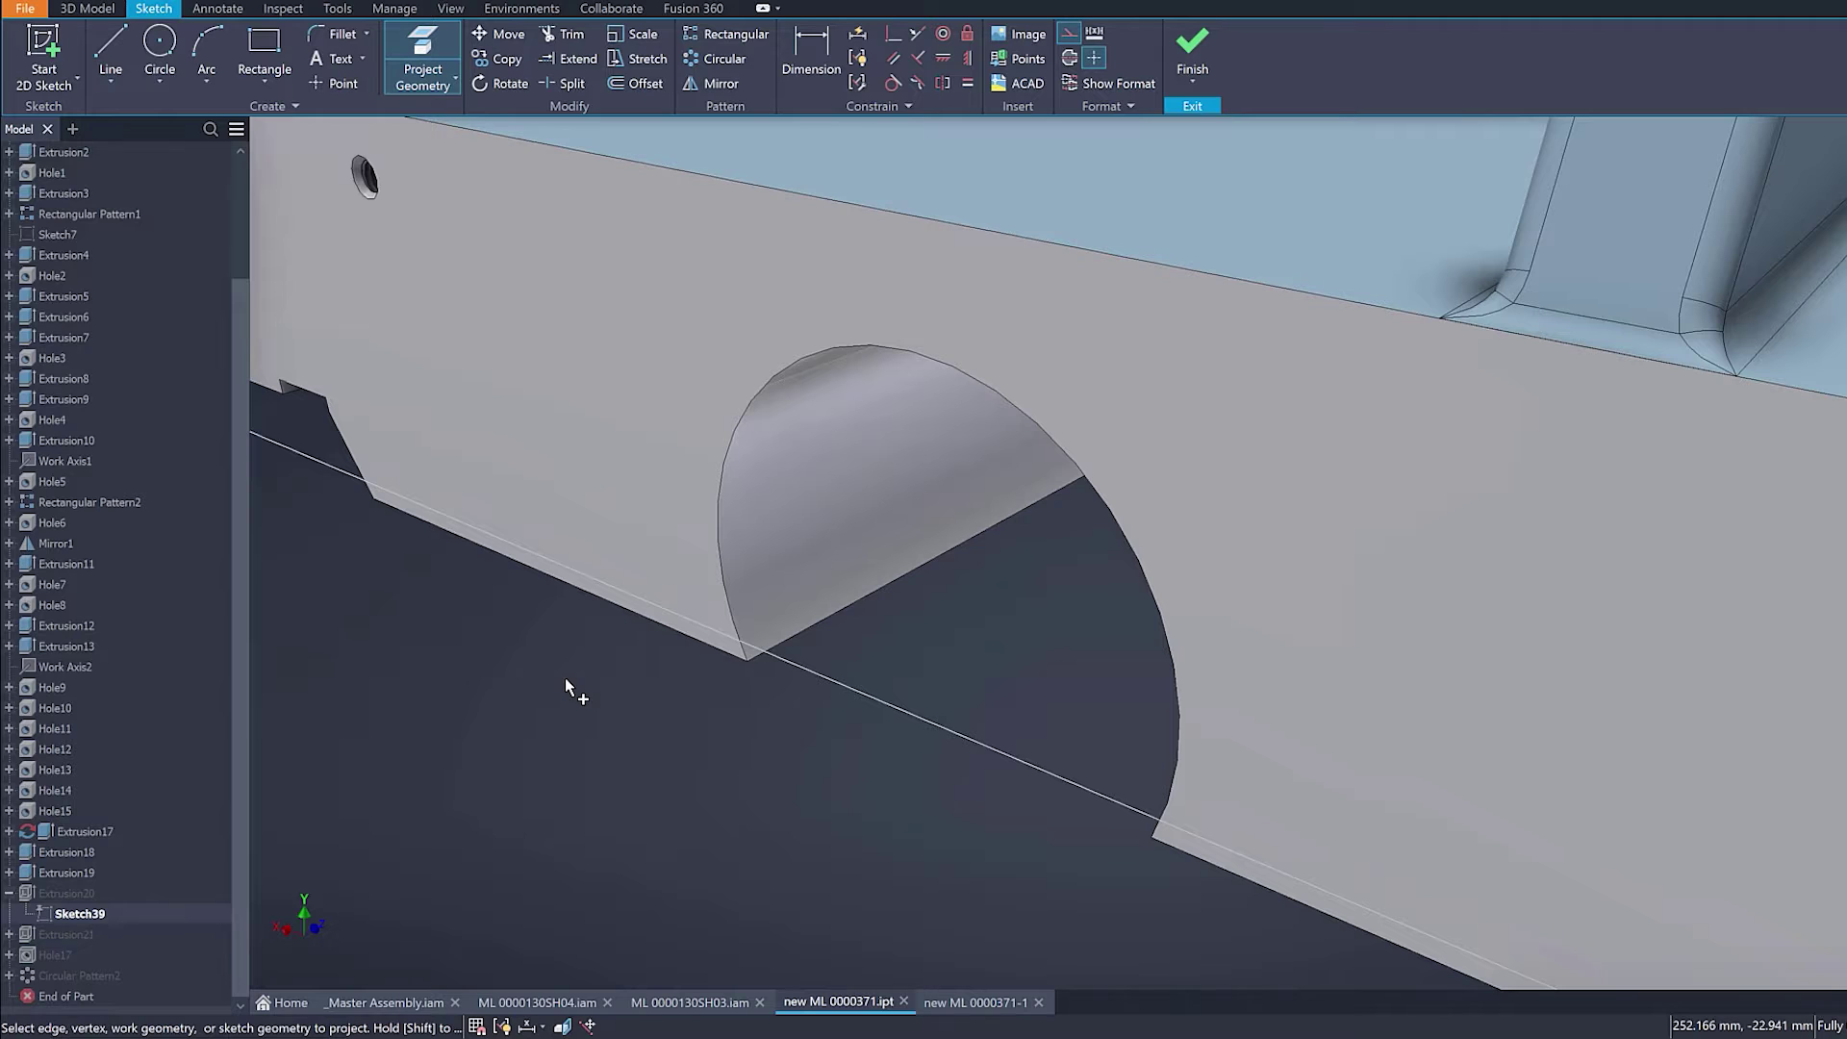
{"action": "left_click", "coordinate": [720, 525]}
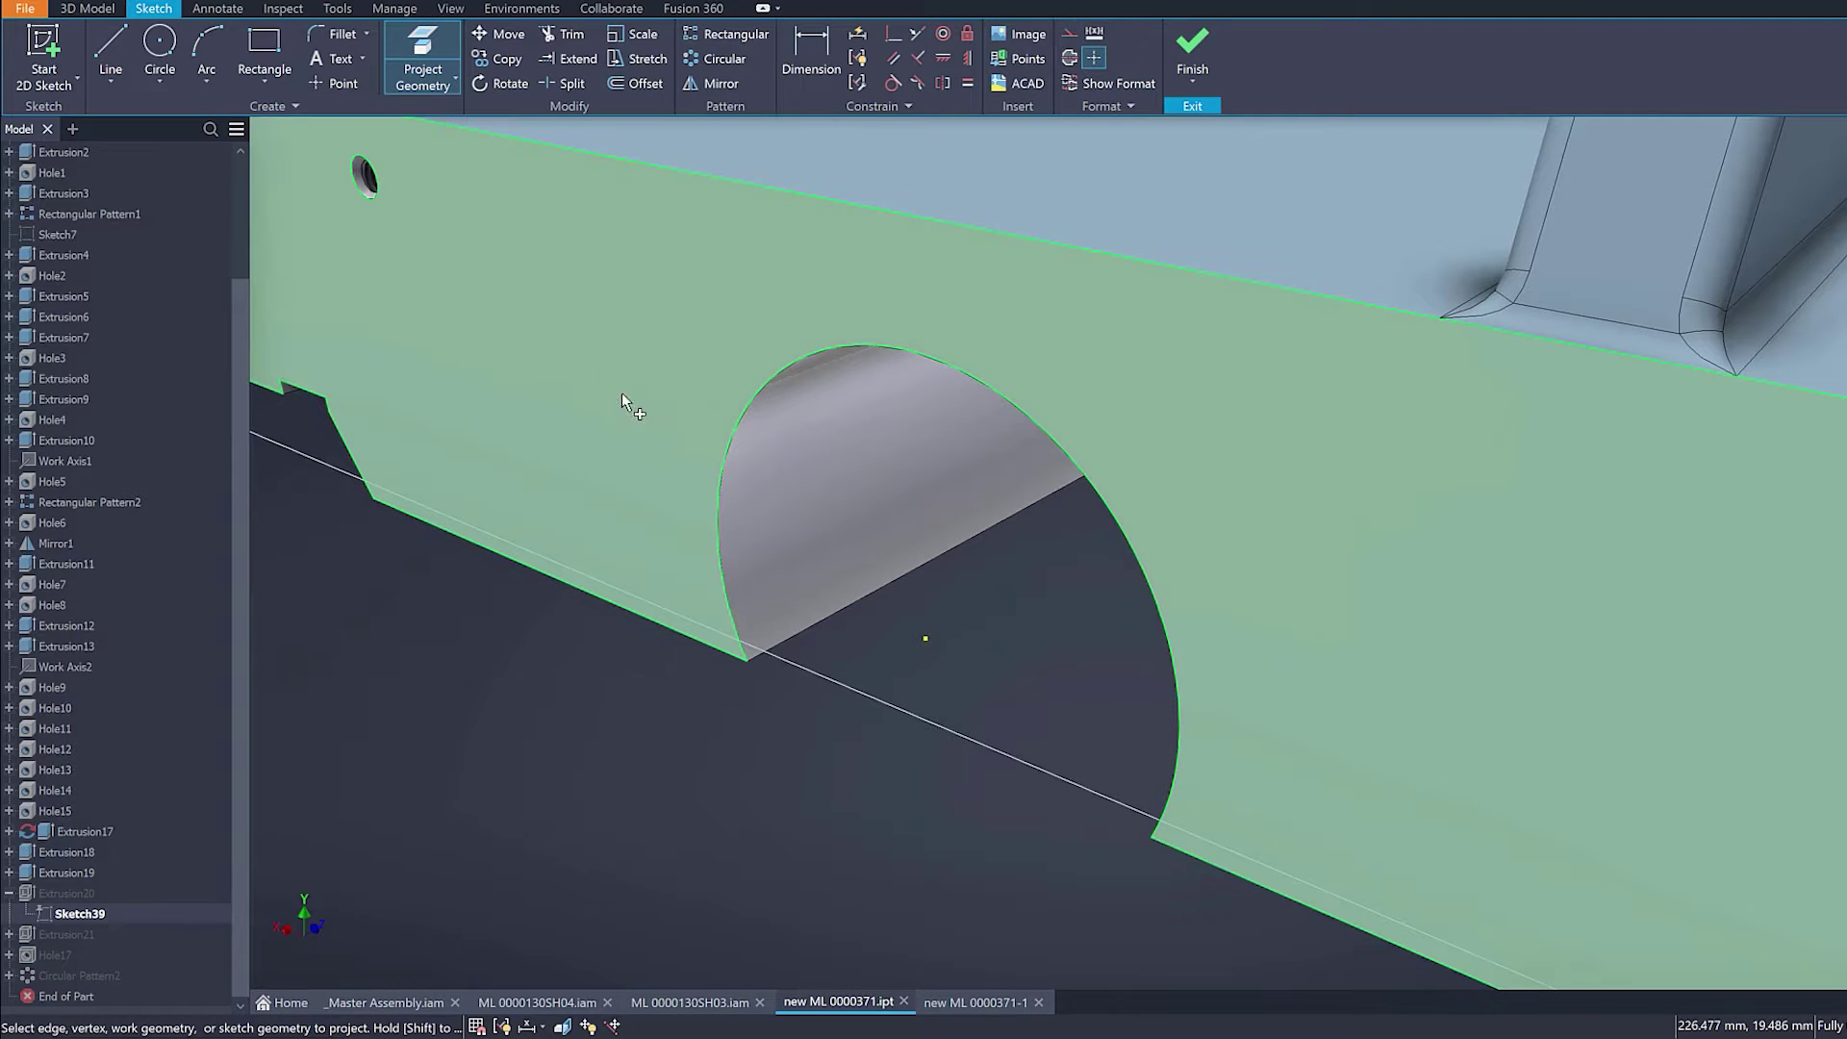
{"action": "key", "text": "Escape"}
Sketch a larger circle centred on the projected hole centre
{"action": "left_click", "coordinate": [161, 40]}
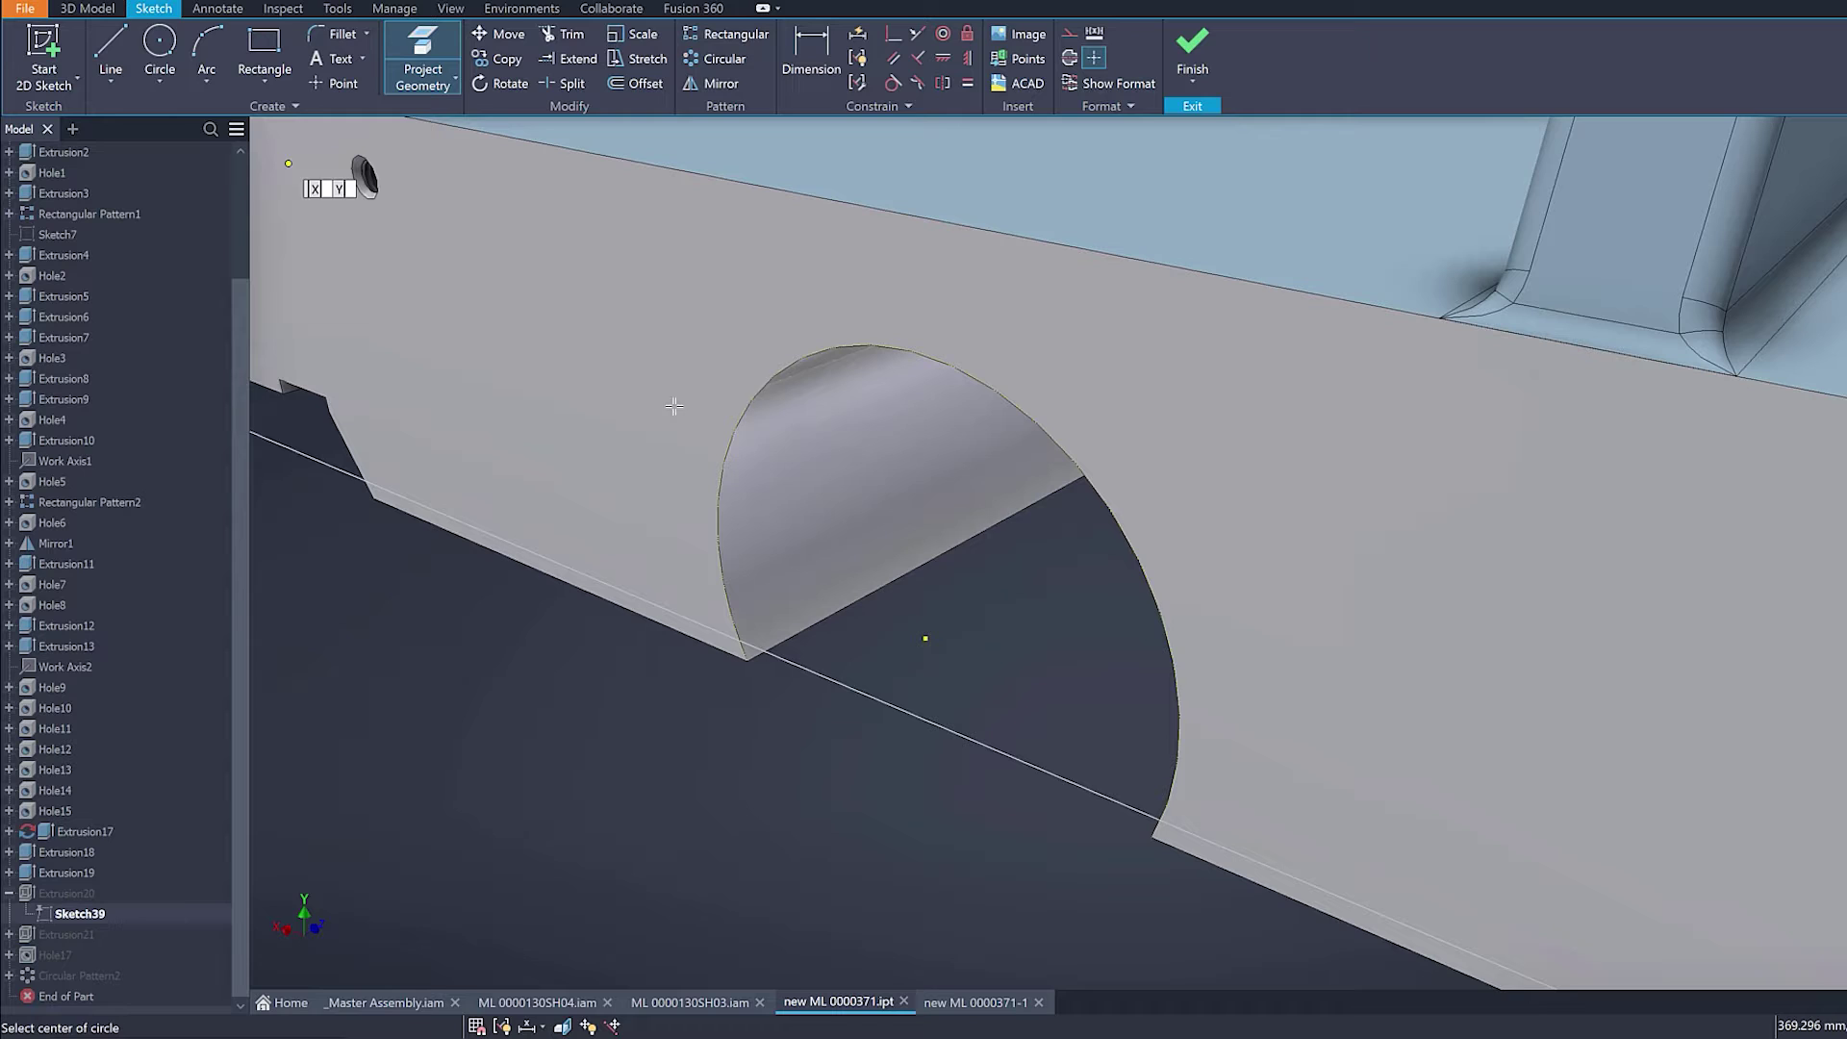
{"action": "left_click", "coordinate": [927, 638]}
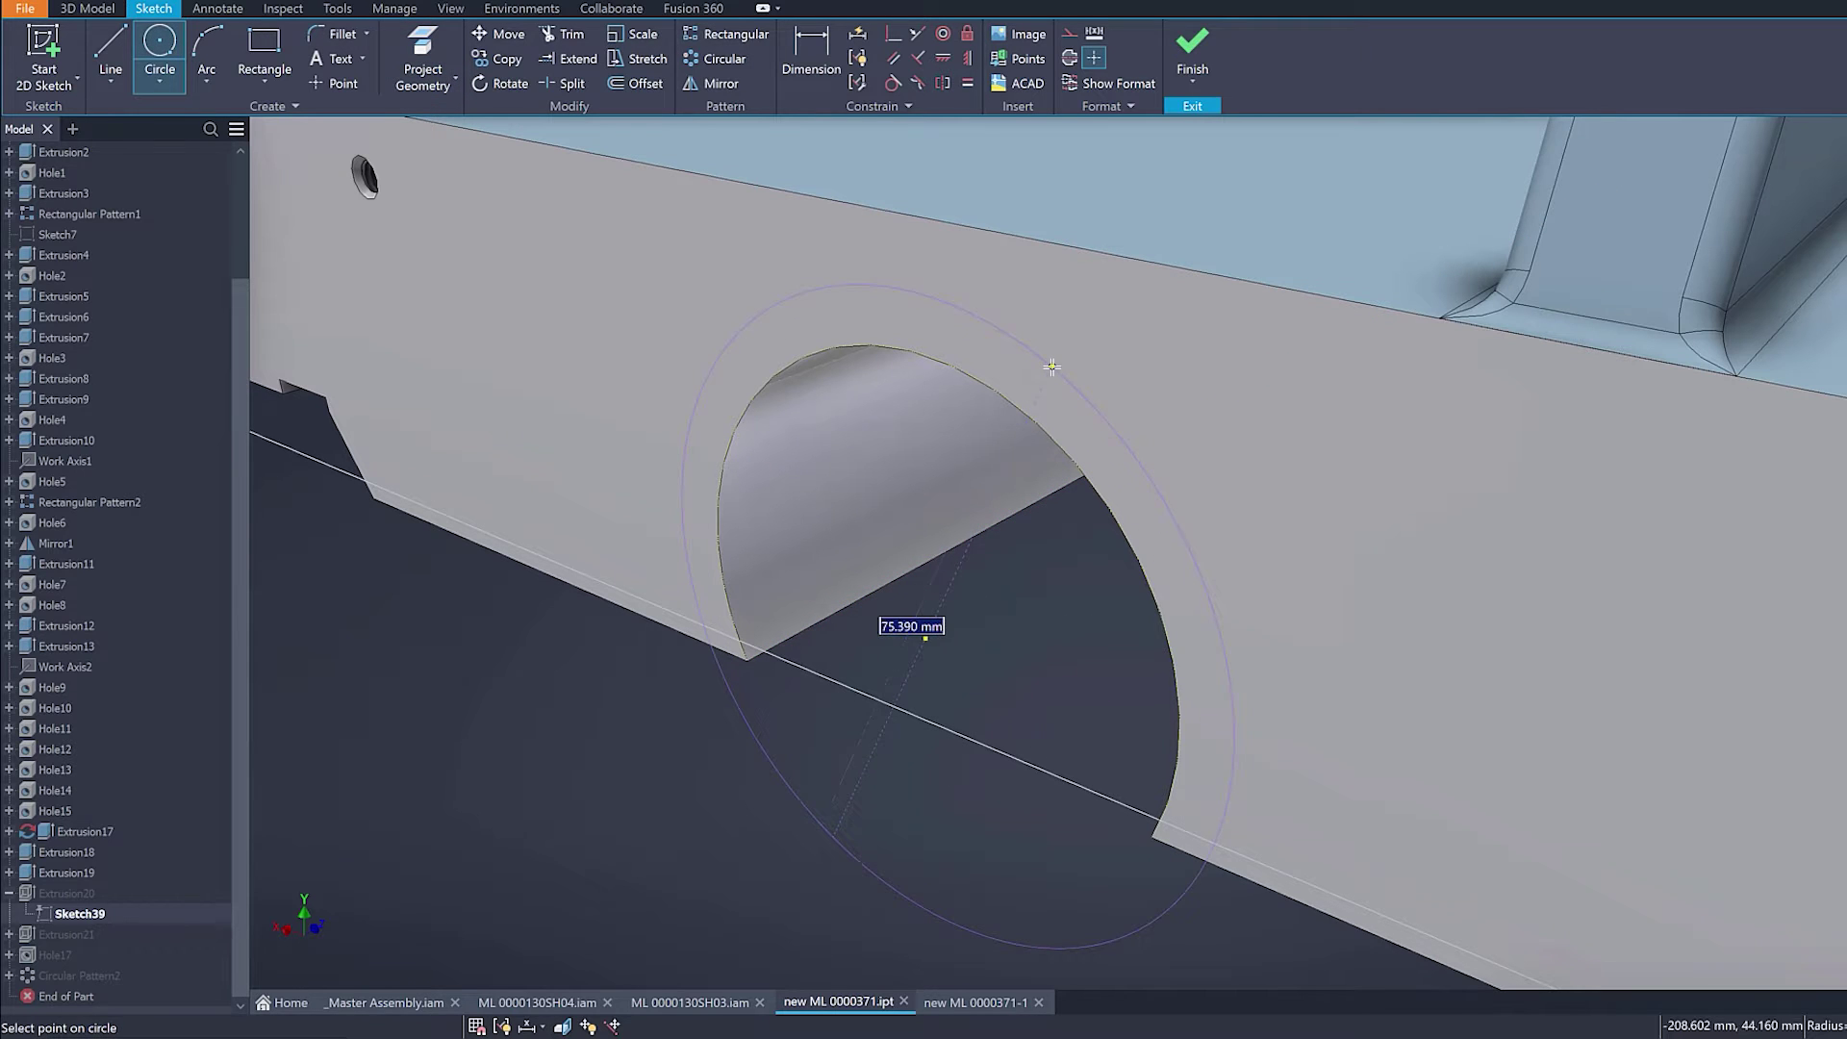
{"action": "left_click", "coordinate": [1107, 385]}
{"action": "key", "text": "Escape"}
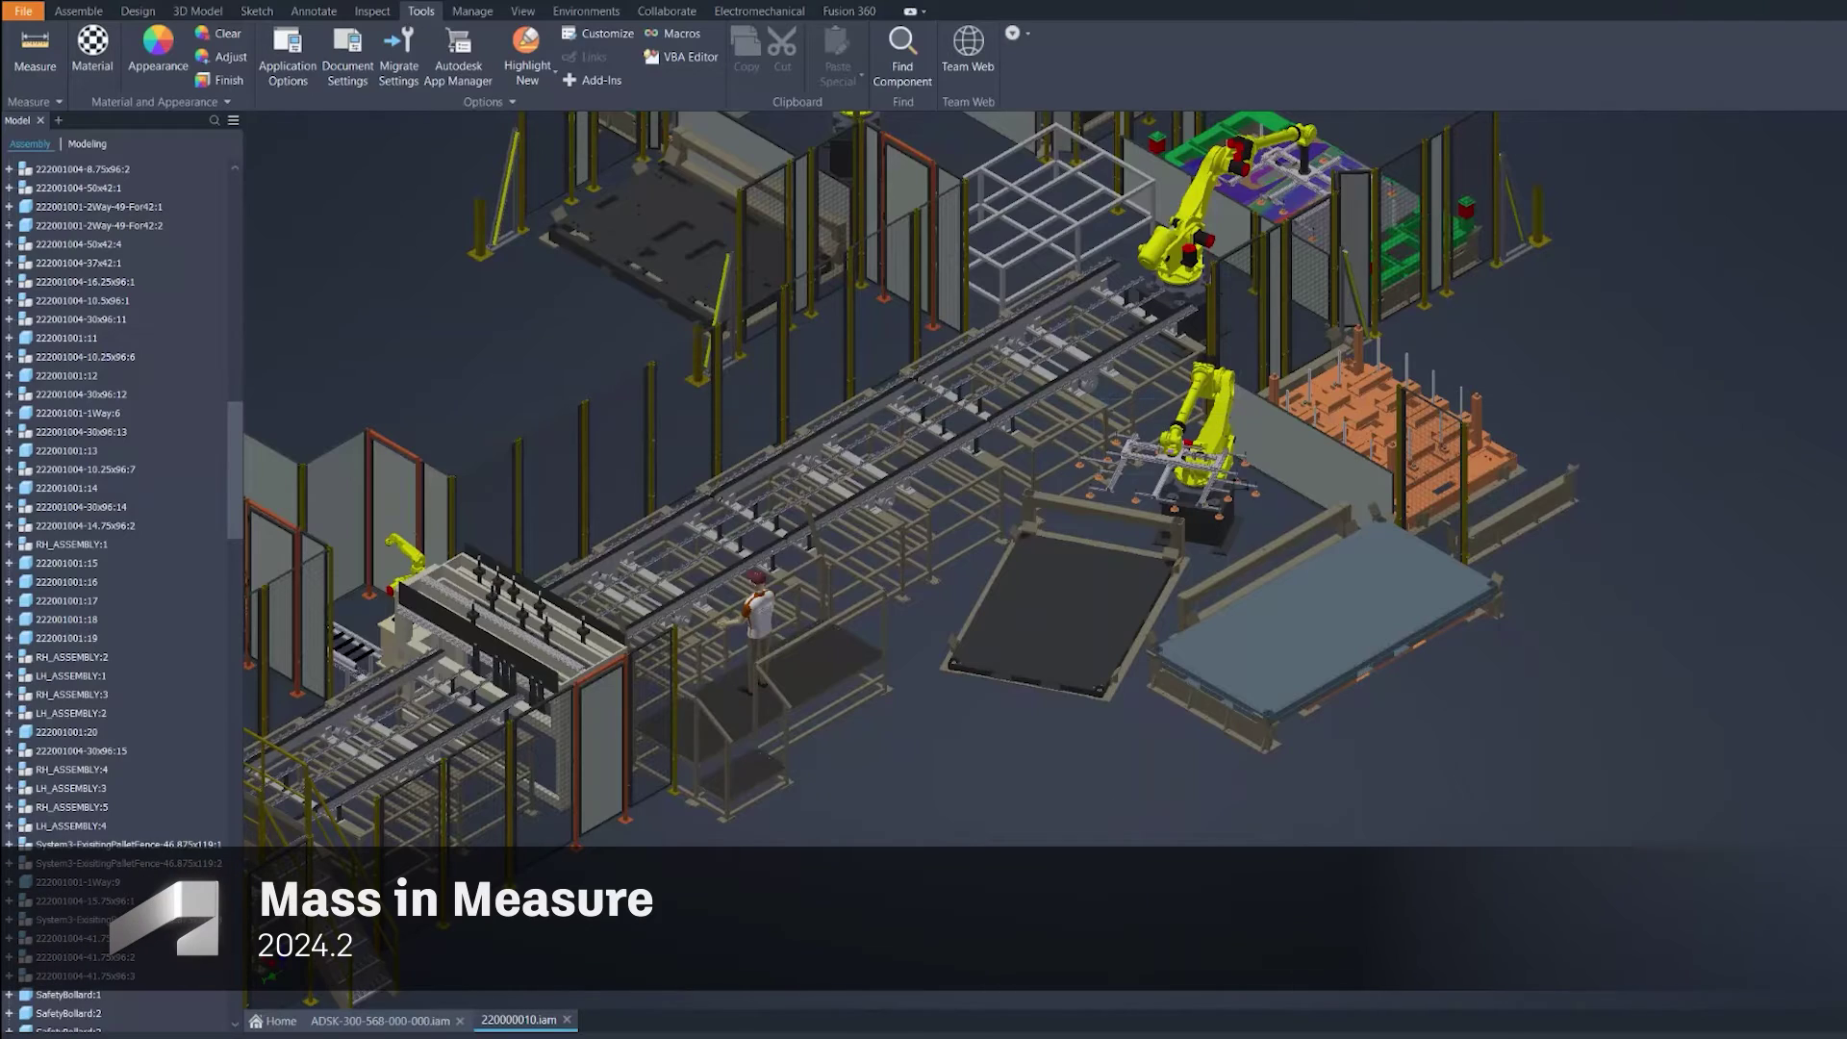
Measure the gripper assembly's mass and volume with whole-assembly selection priority
{"action": "scroll", "coordinate": [1193, 452], "scroll_direction": "up", "scroll_amount": 5}
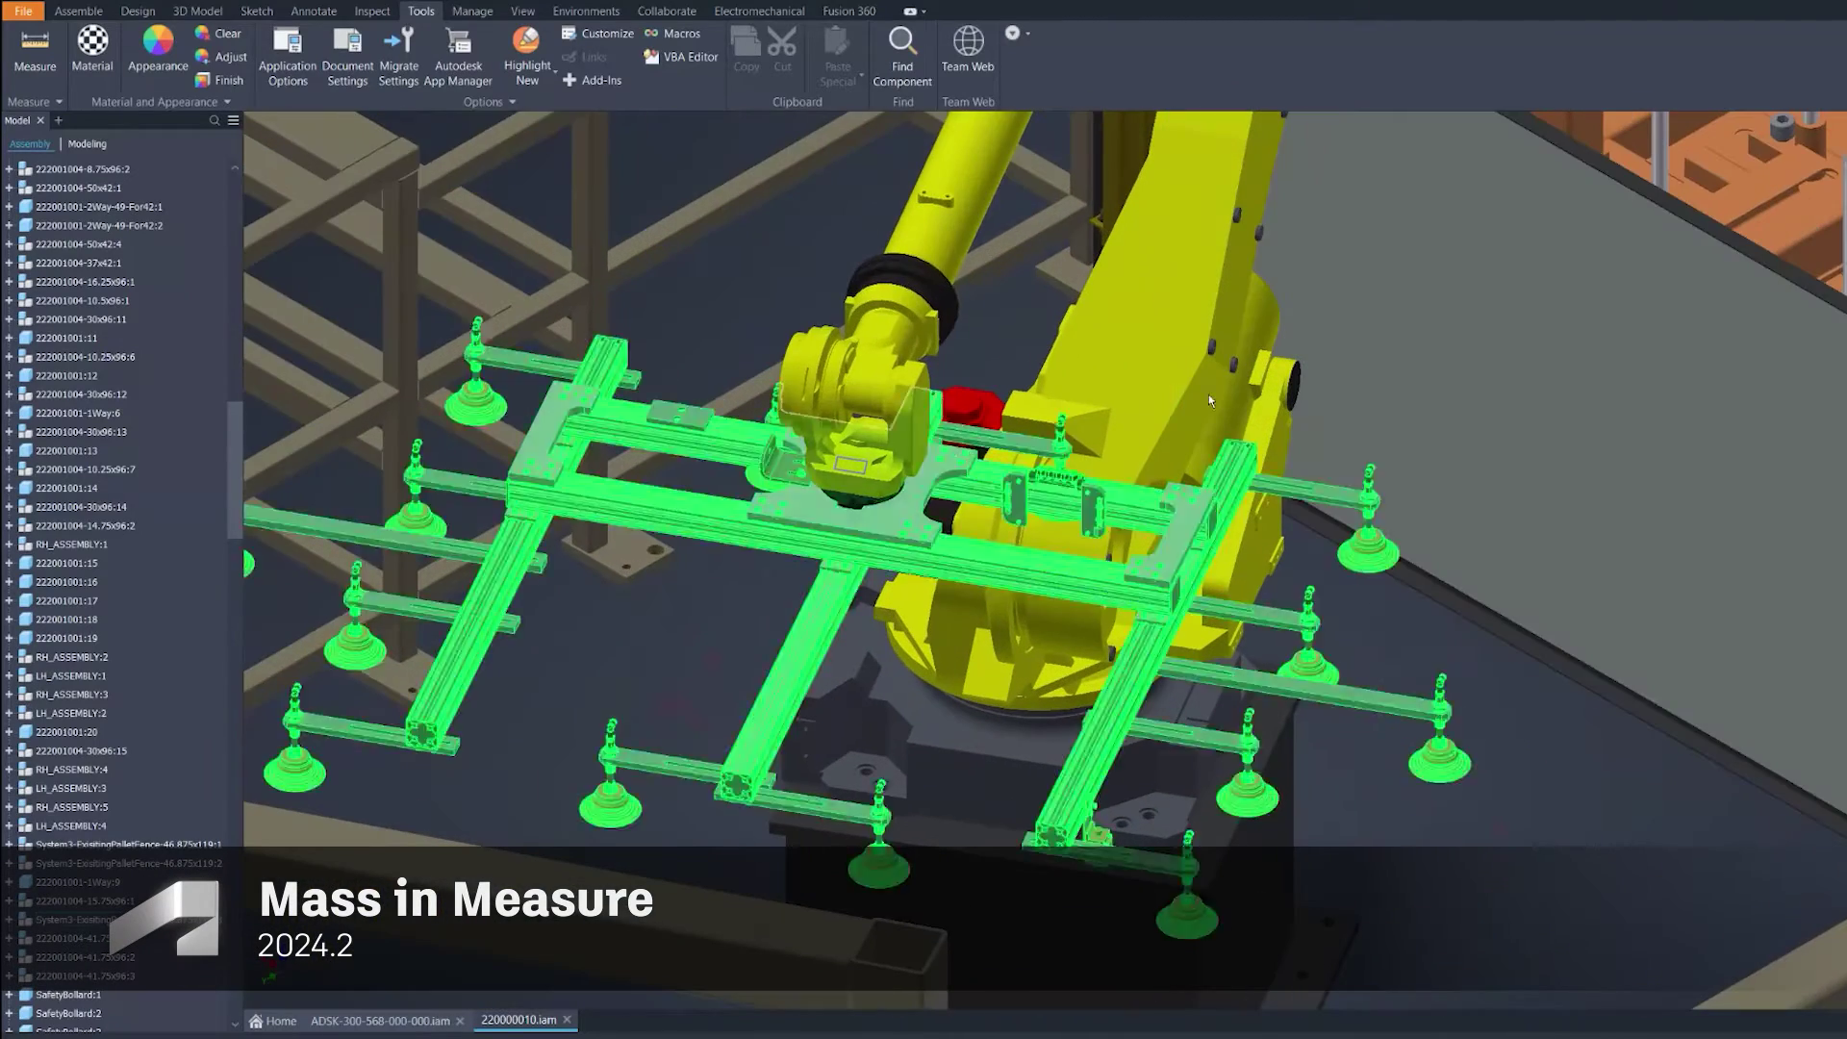
{"action": "left_click", "coordinate": [35, 48]}
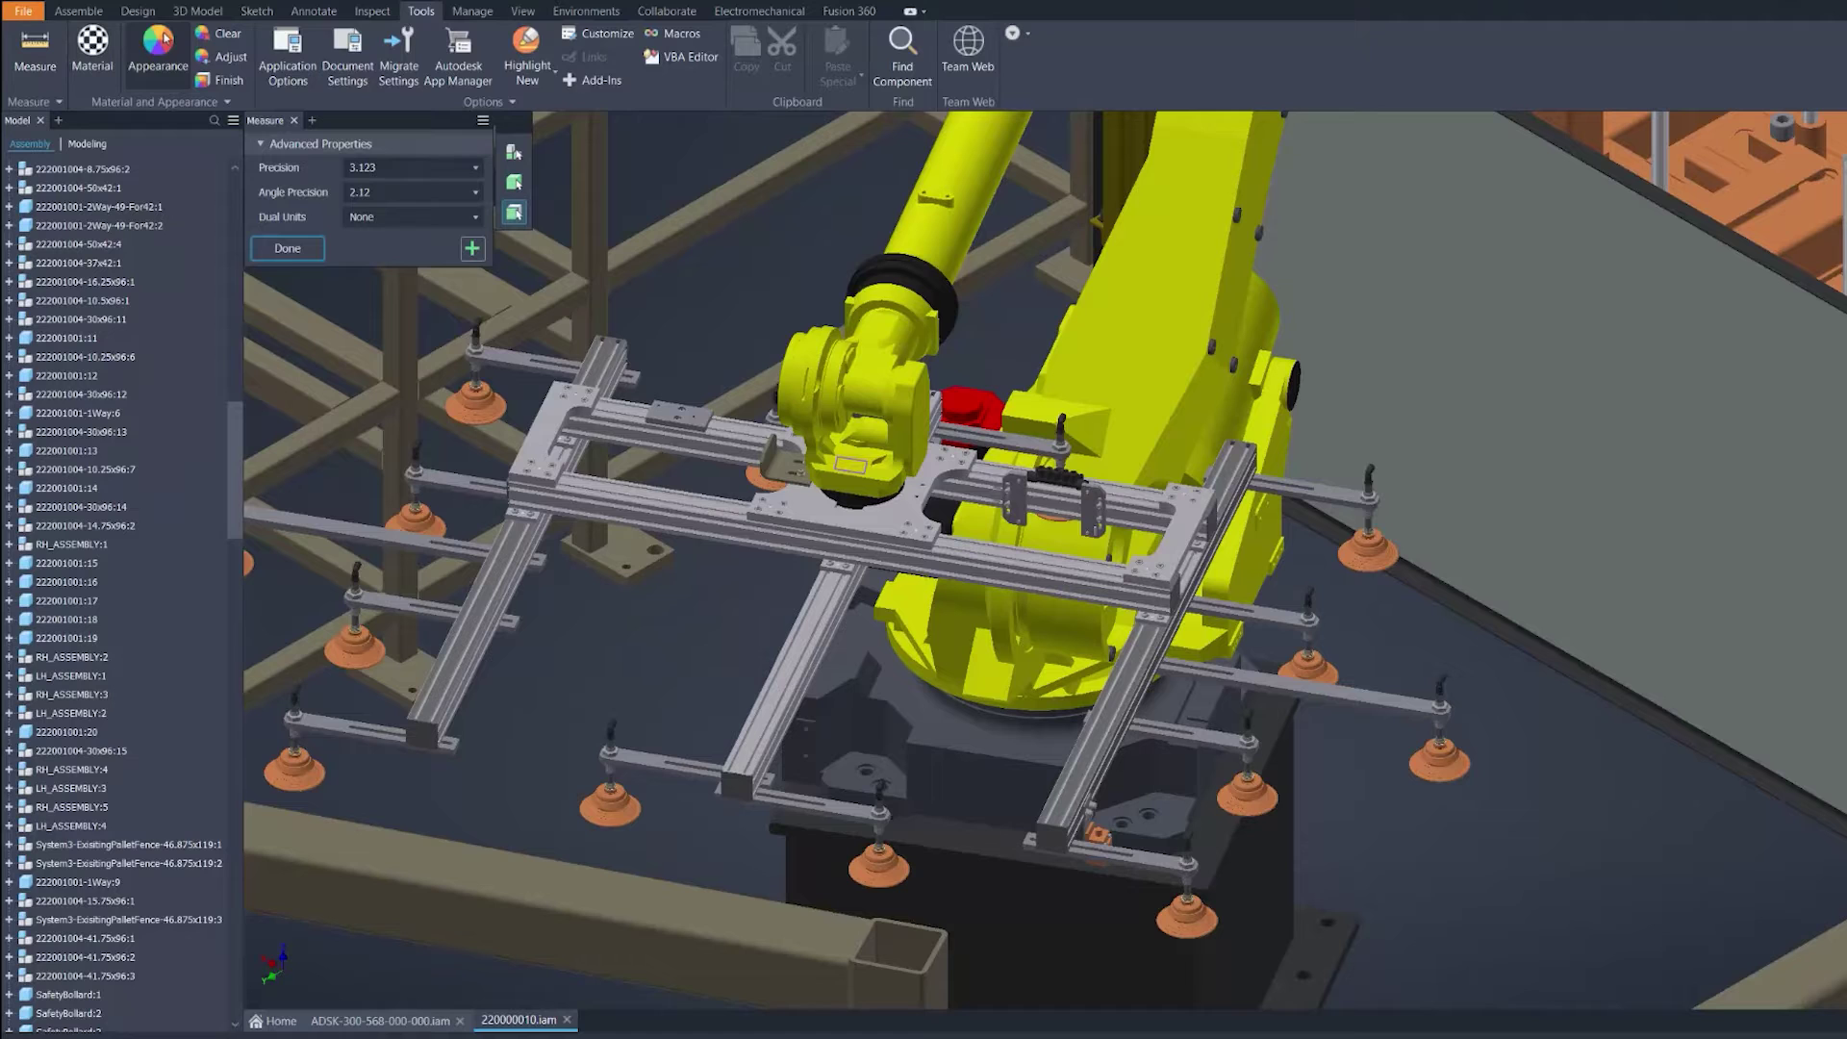
{"action": "left_click", "coordinate": [514, 182]}
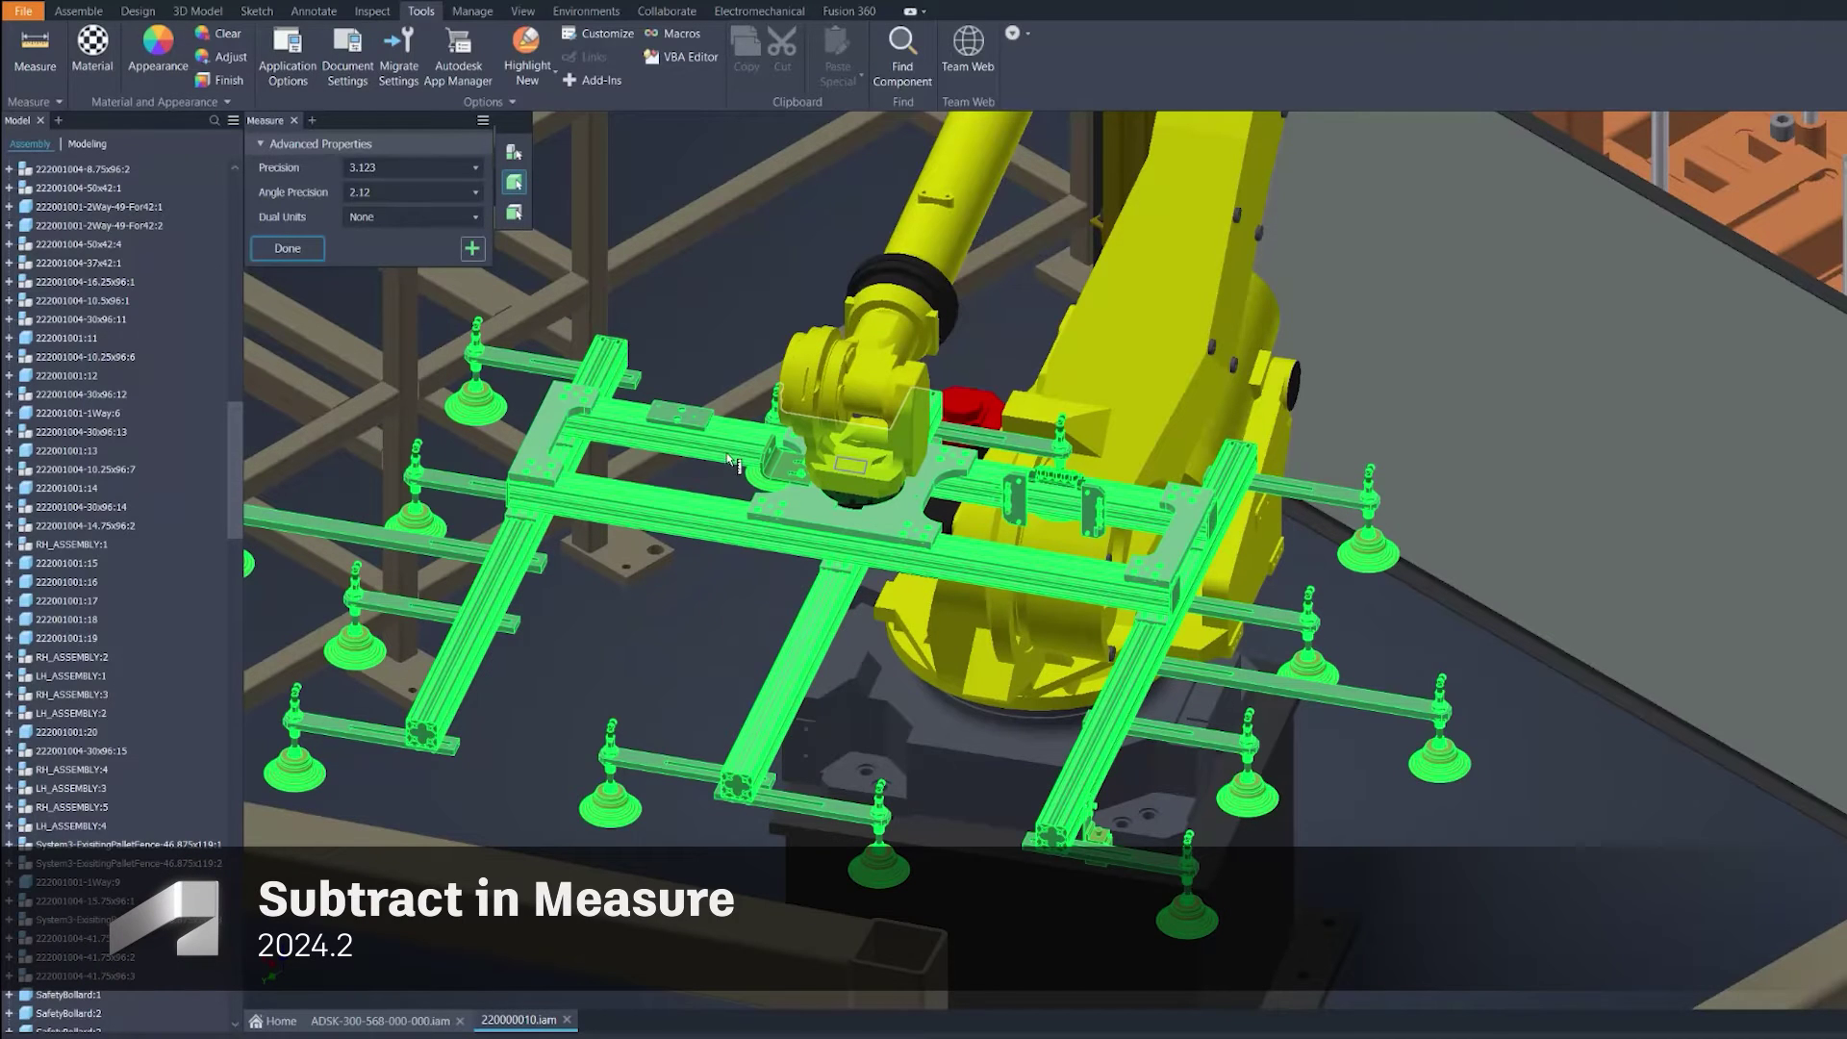
{"action": "left_click", "coordinate": [724, 451]}
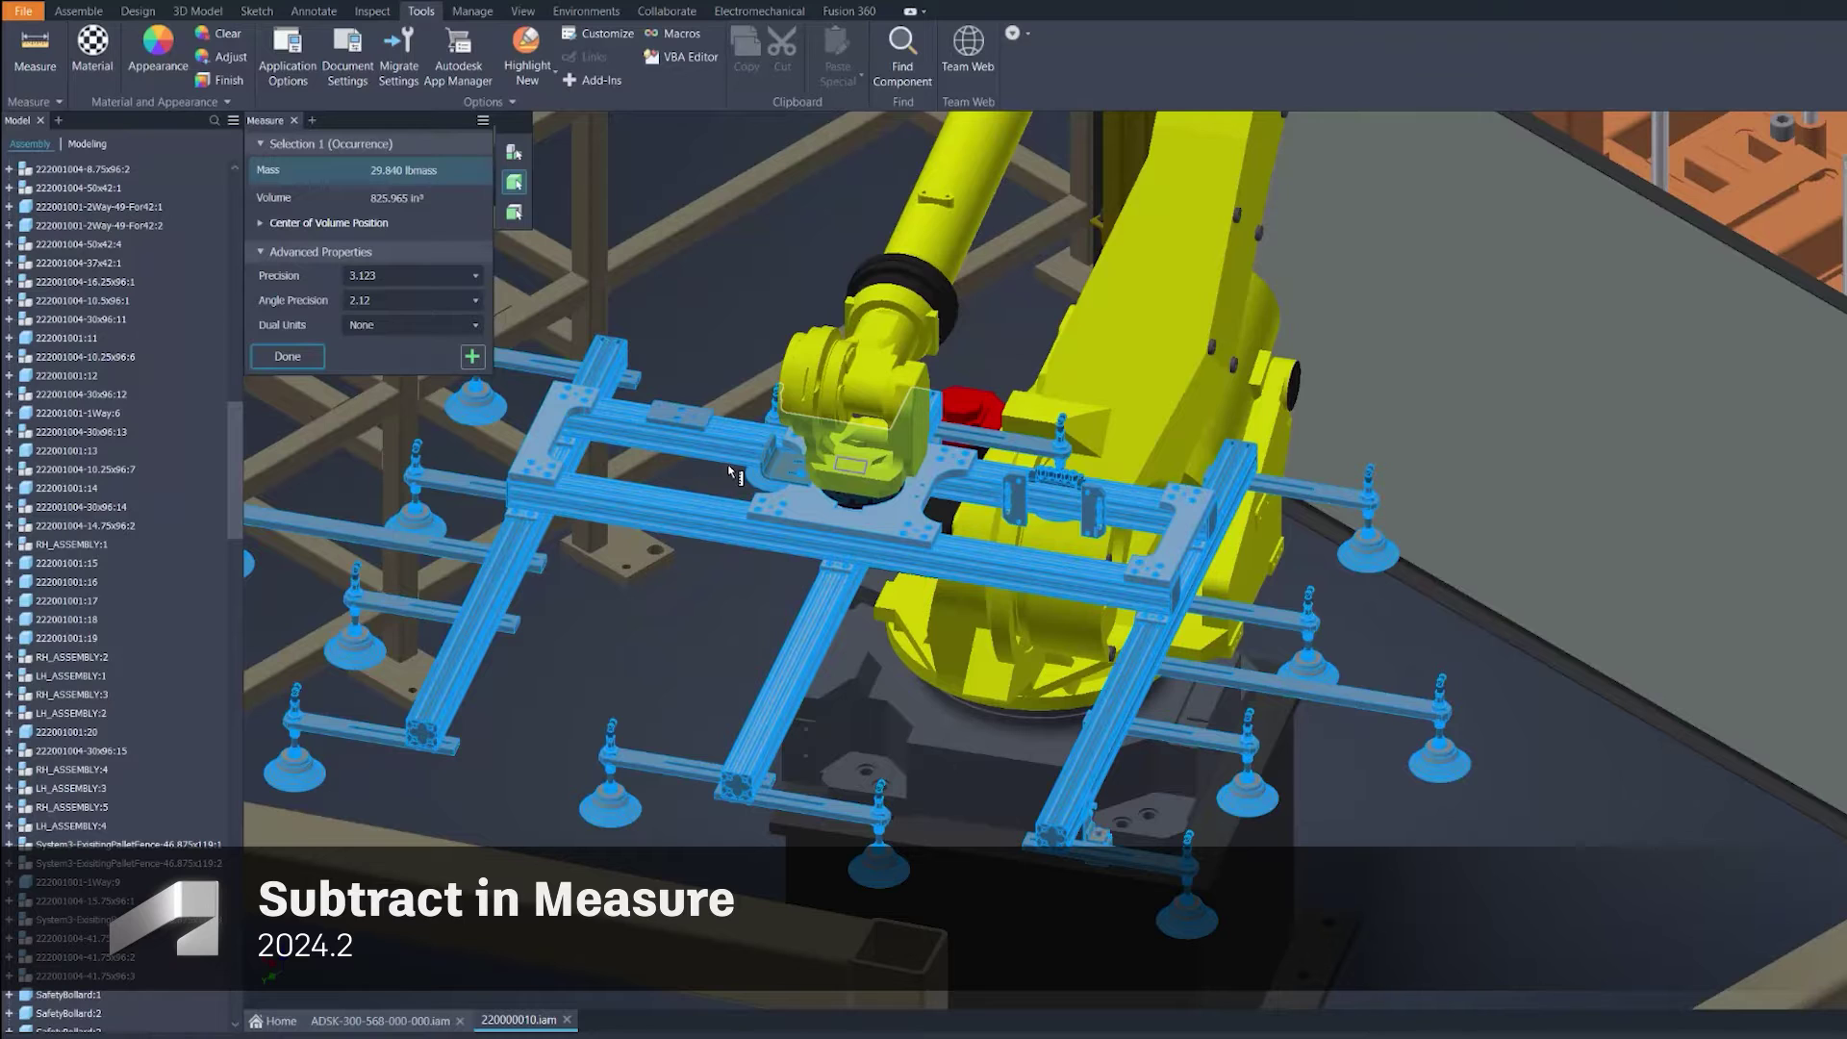
Subtract and re-add the gripper's mass in the total, then measure against the robot wrist
{"action": "mouse_move", "coordinate": [457, 173]}
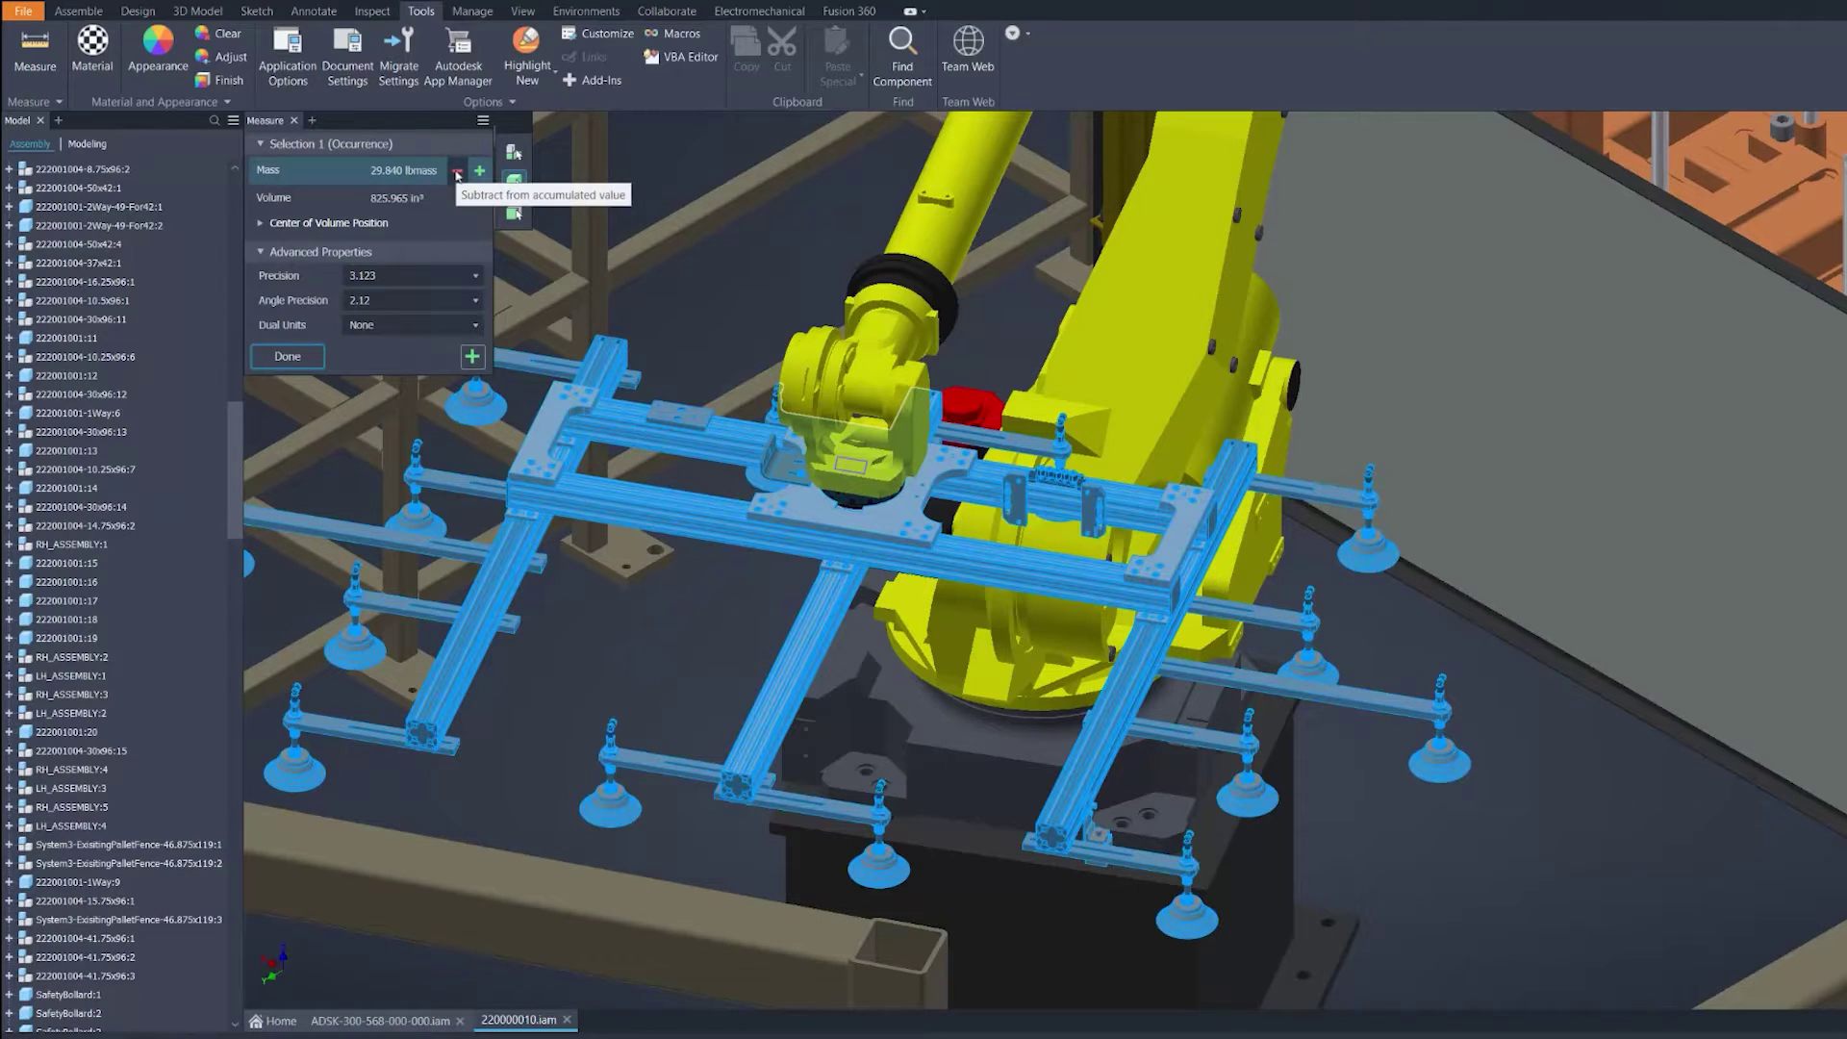
{"action": "left_click", "coordinate": [457, 174]}
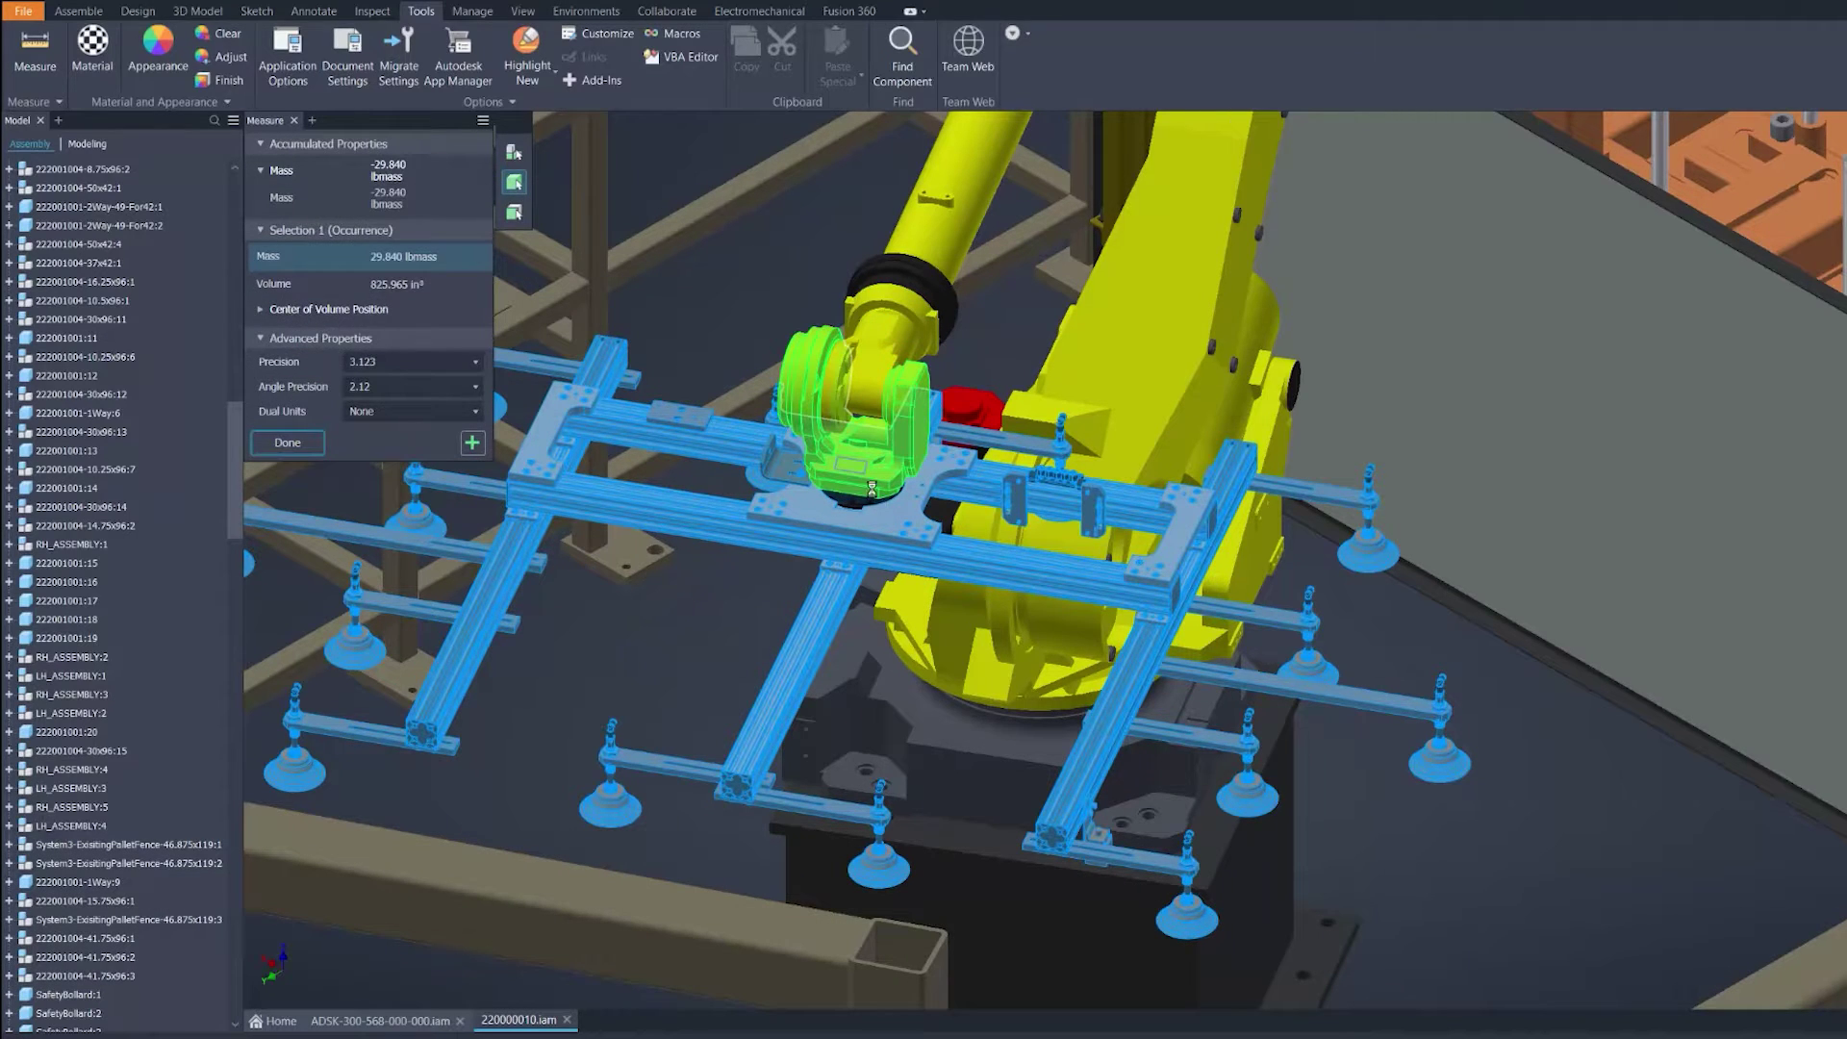
{"action": "left_click", "coordinate": [872, 489]}
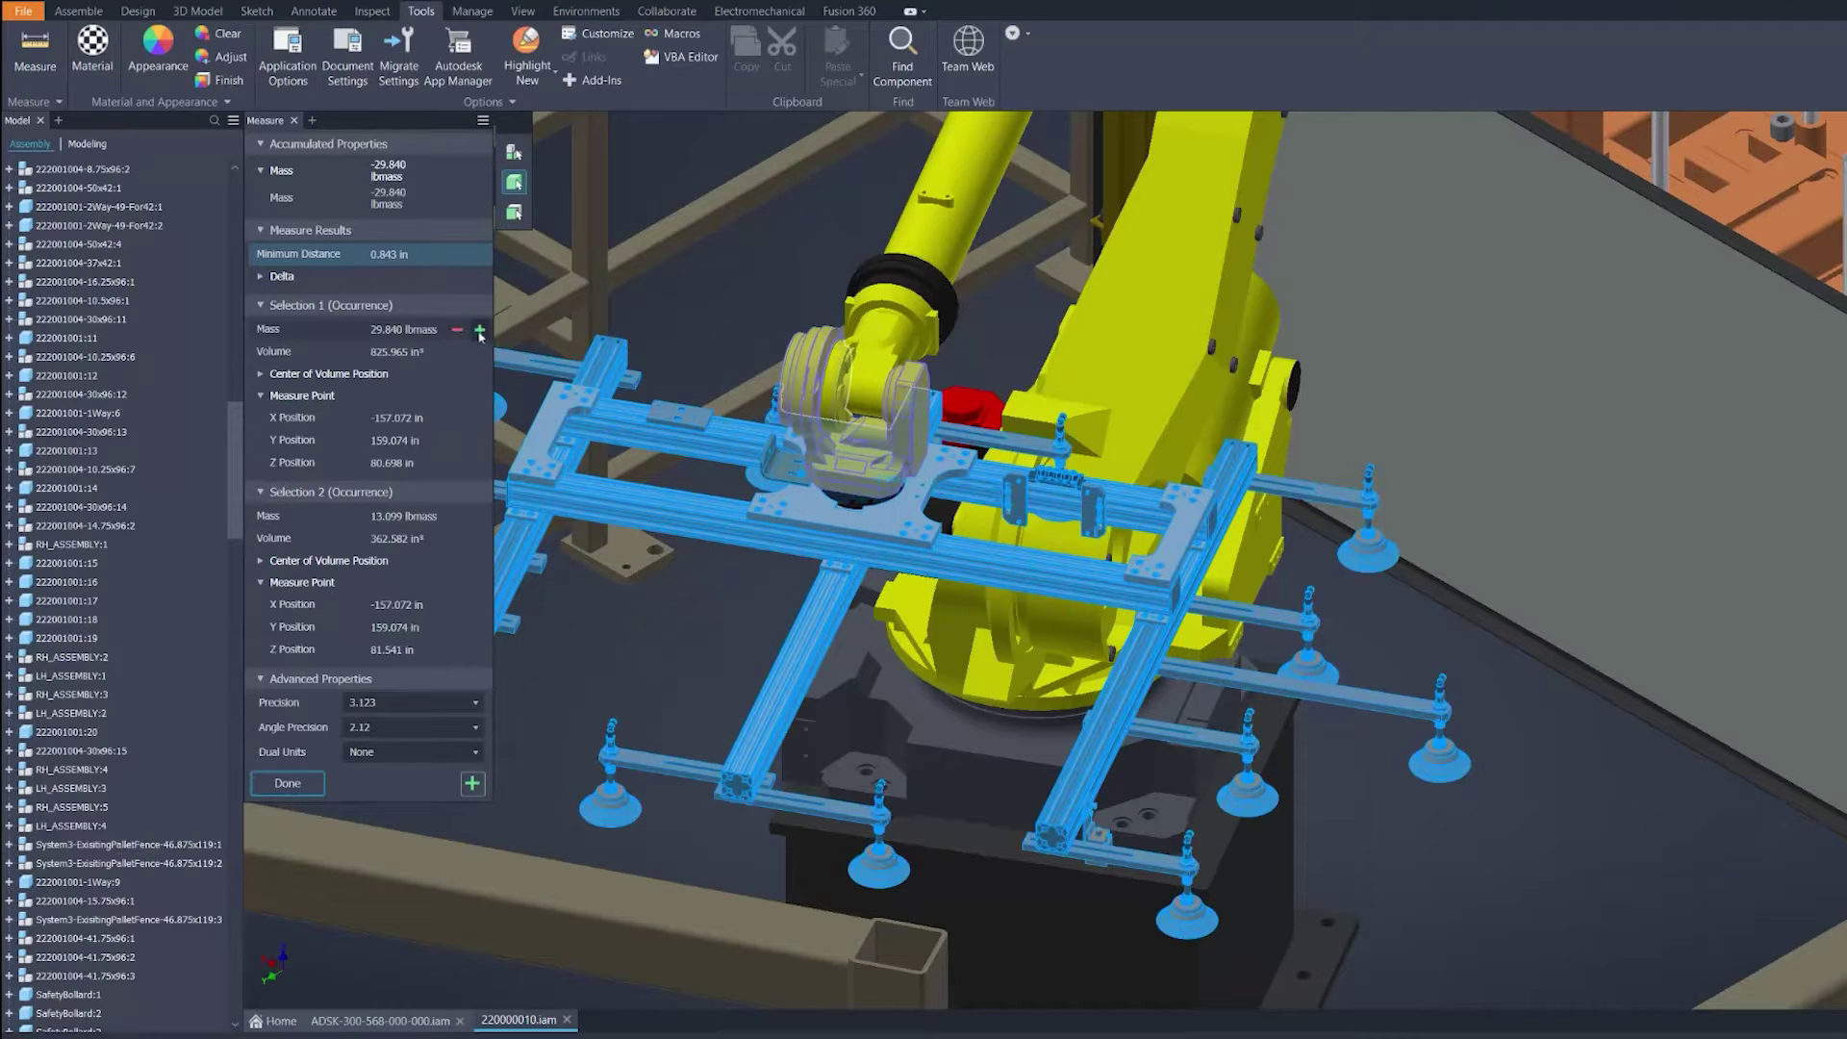
{"action": "left_click", "coordinate": [480, 329]}
{"action": "left_click", "coordinate": [853, 381]}
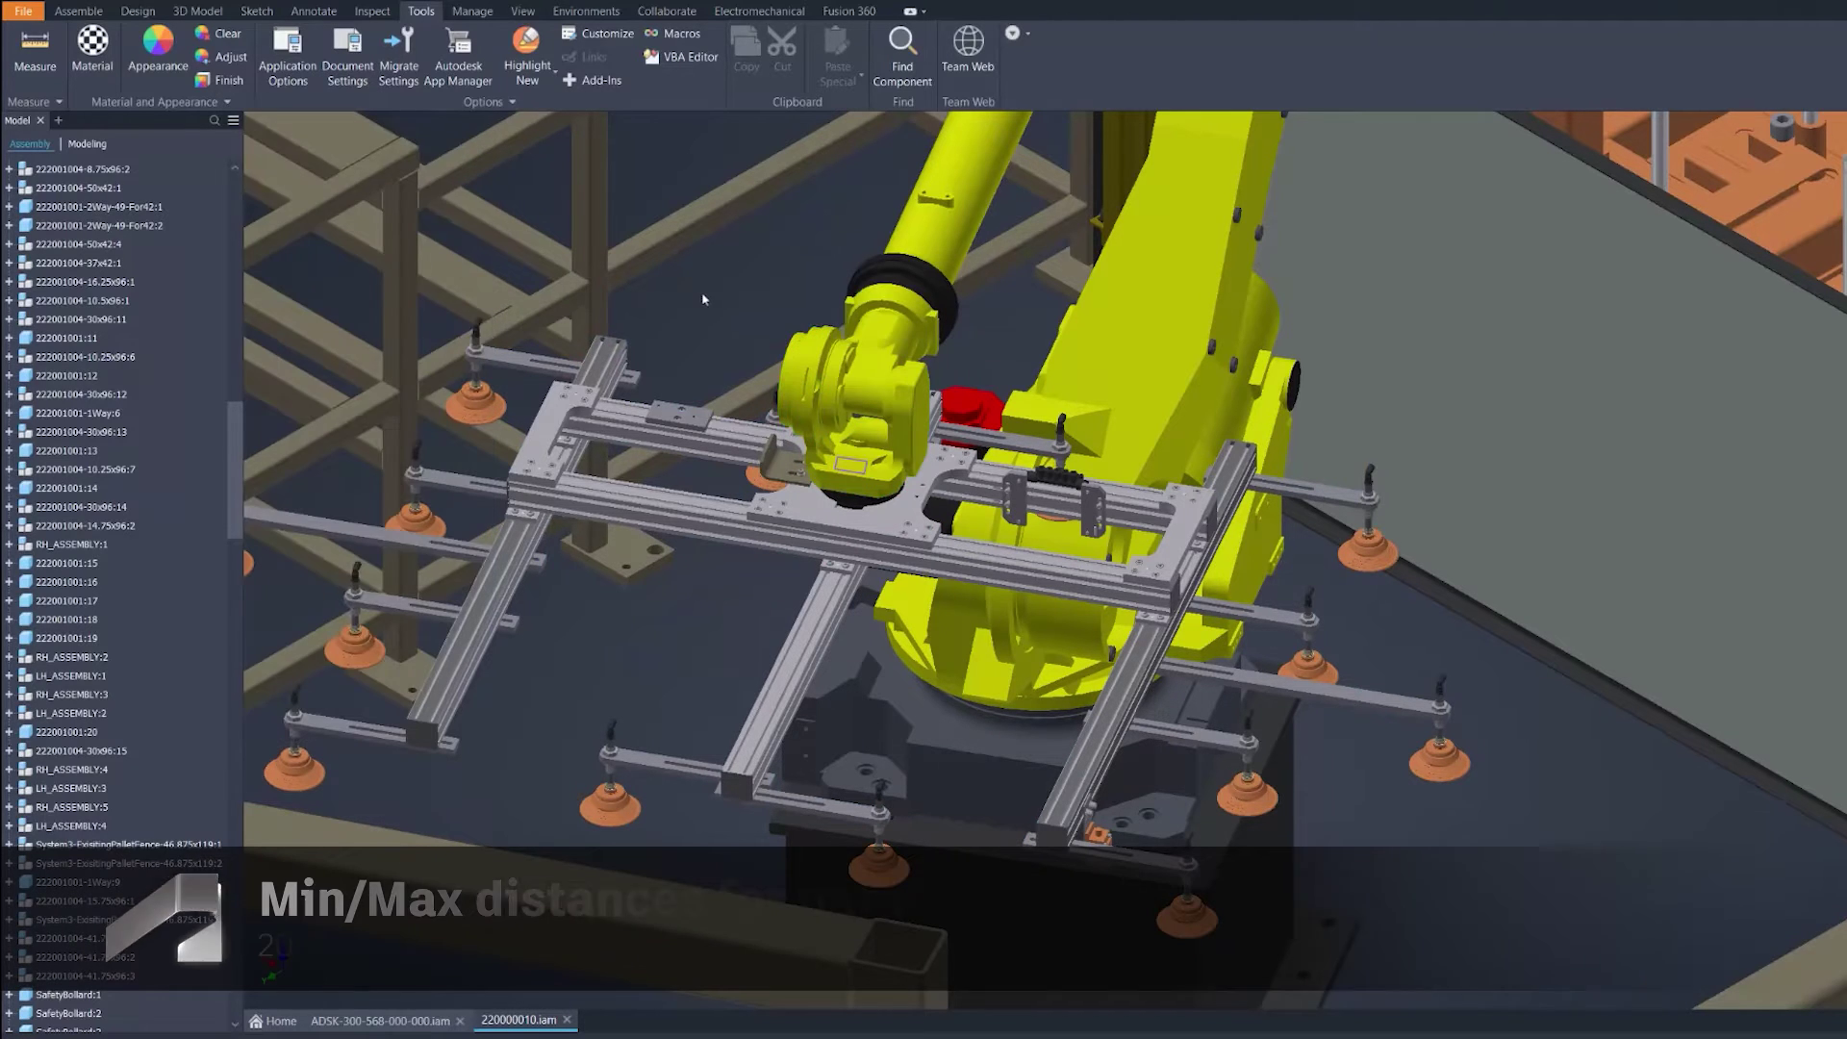
Measure the left rail edge's length and the distance between the two parallel rails
{"action": "left_click", "coordinate": [34, 48]}
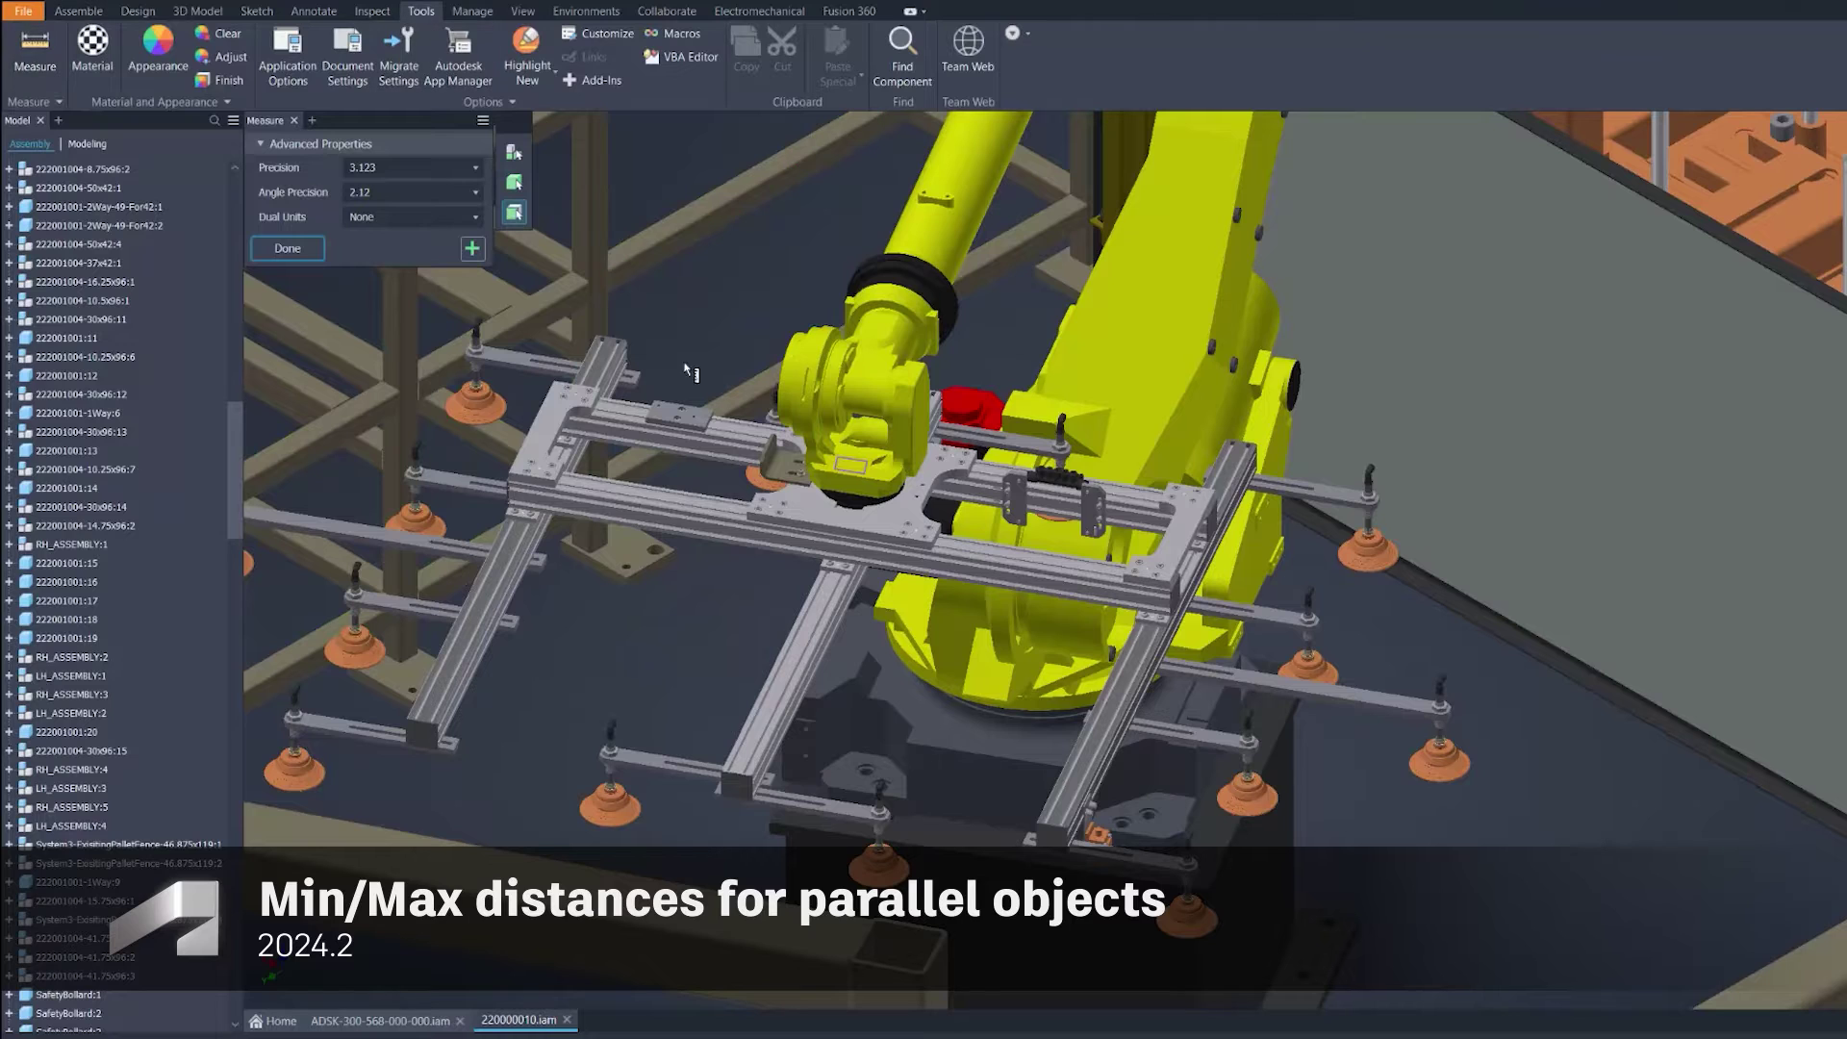
{"action": "left_click", "coordinate": [806, 666]}
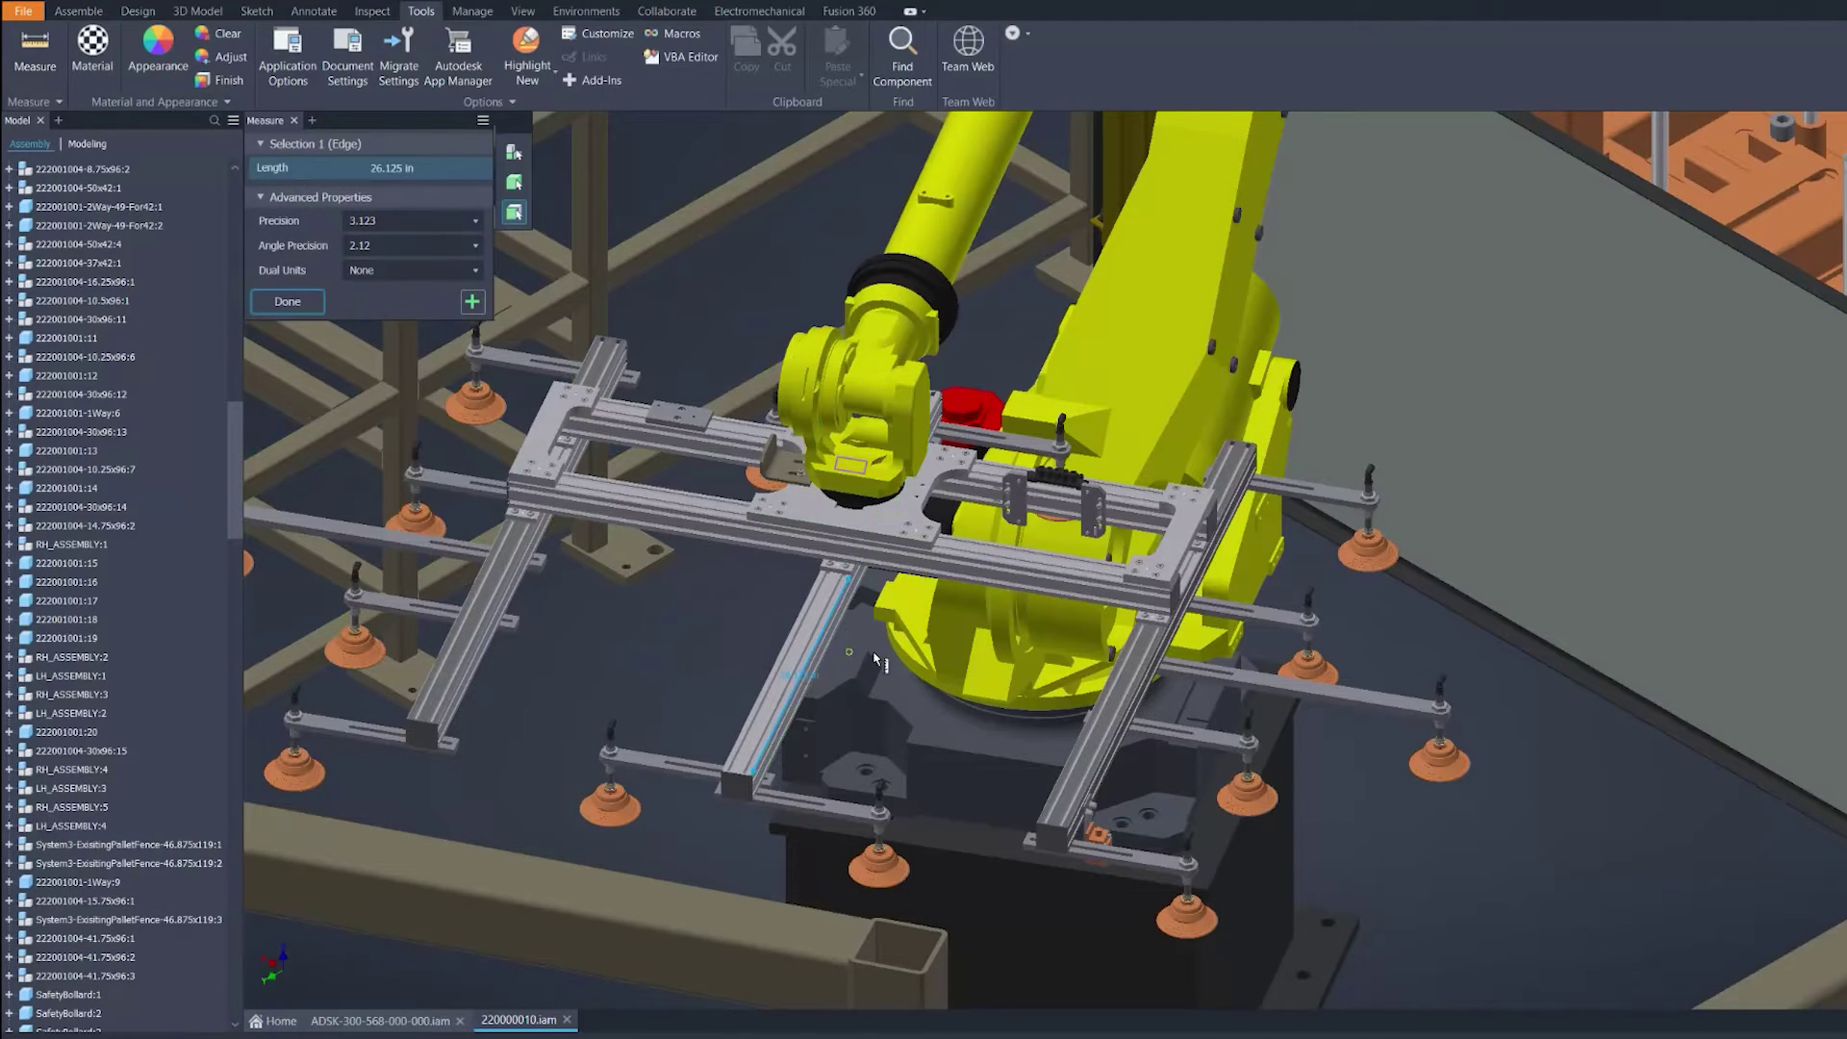
{"action": "left_click", "coordinate": [1064, 787]}
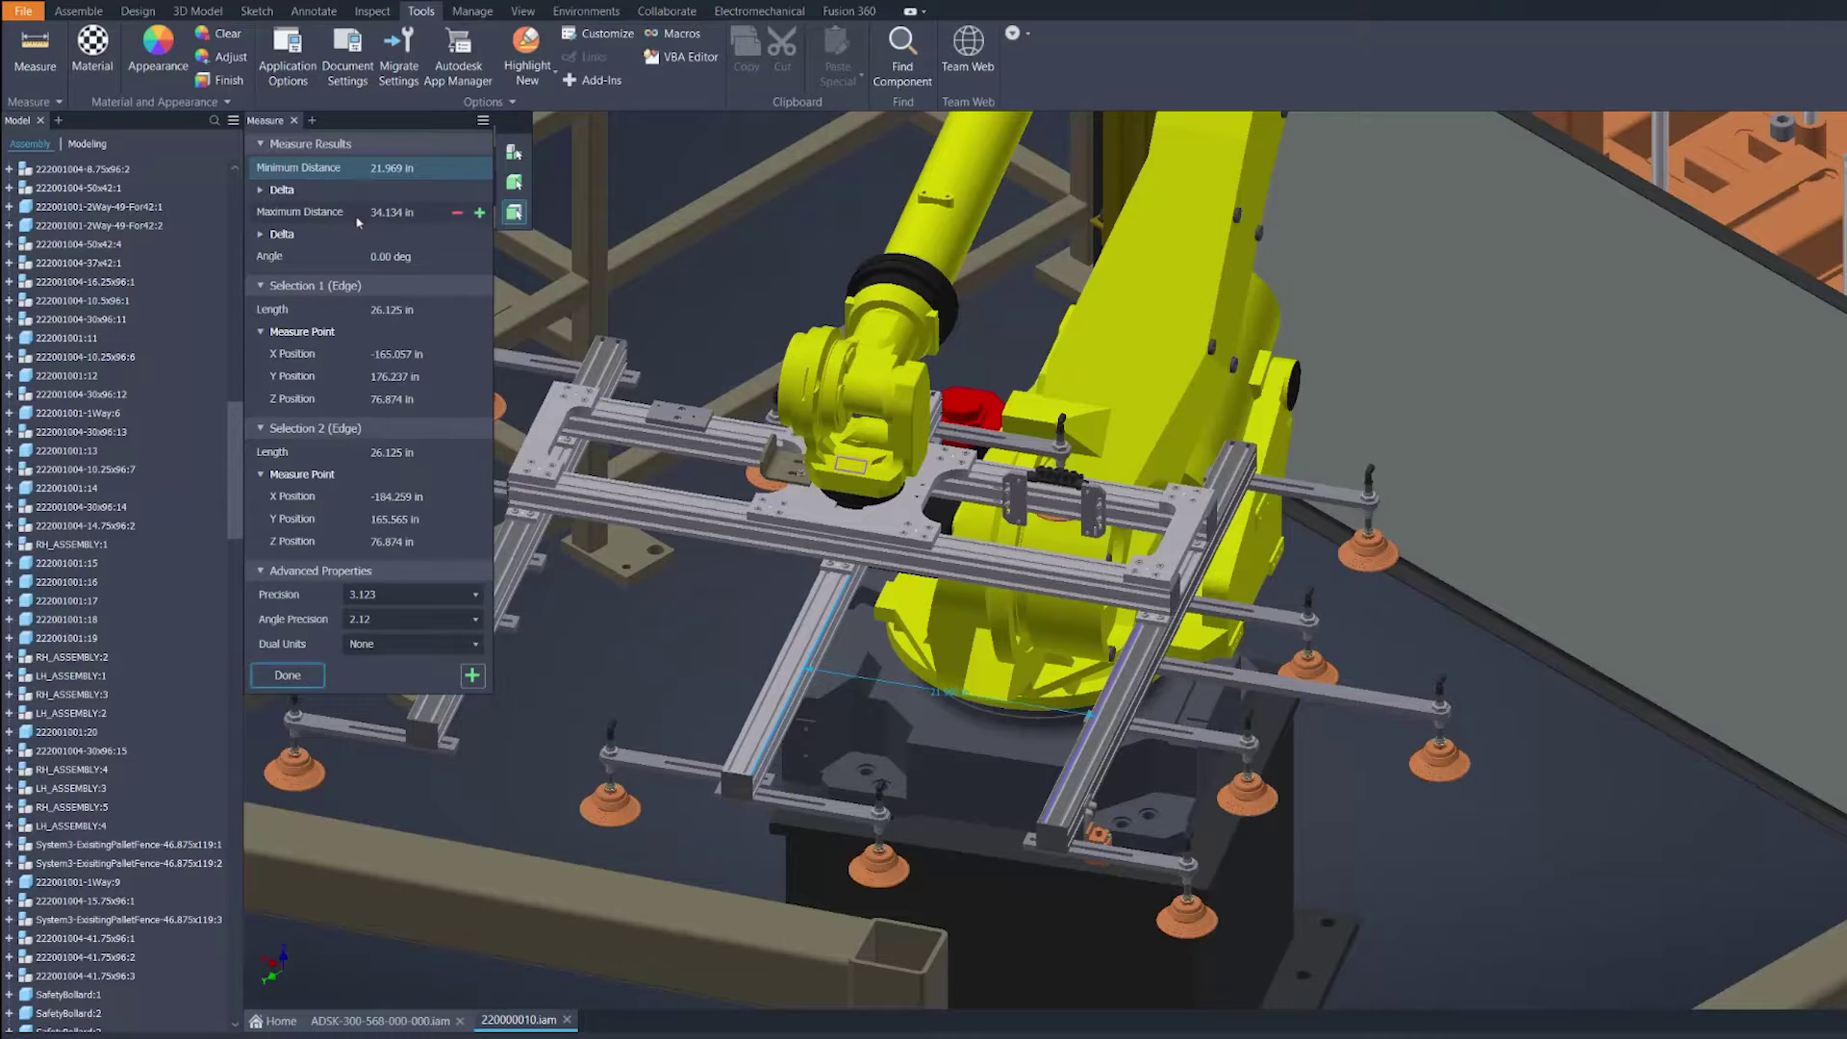
Measure sketch point to wrist's curved face: 5.974 in center, 4.241 in minimum
{"action": "left_click", "coordinate": [35, 48]}
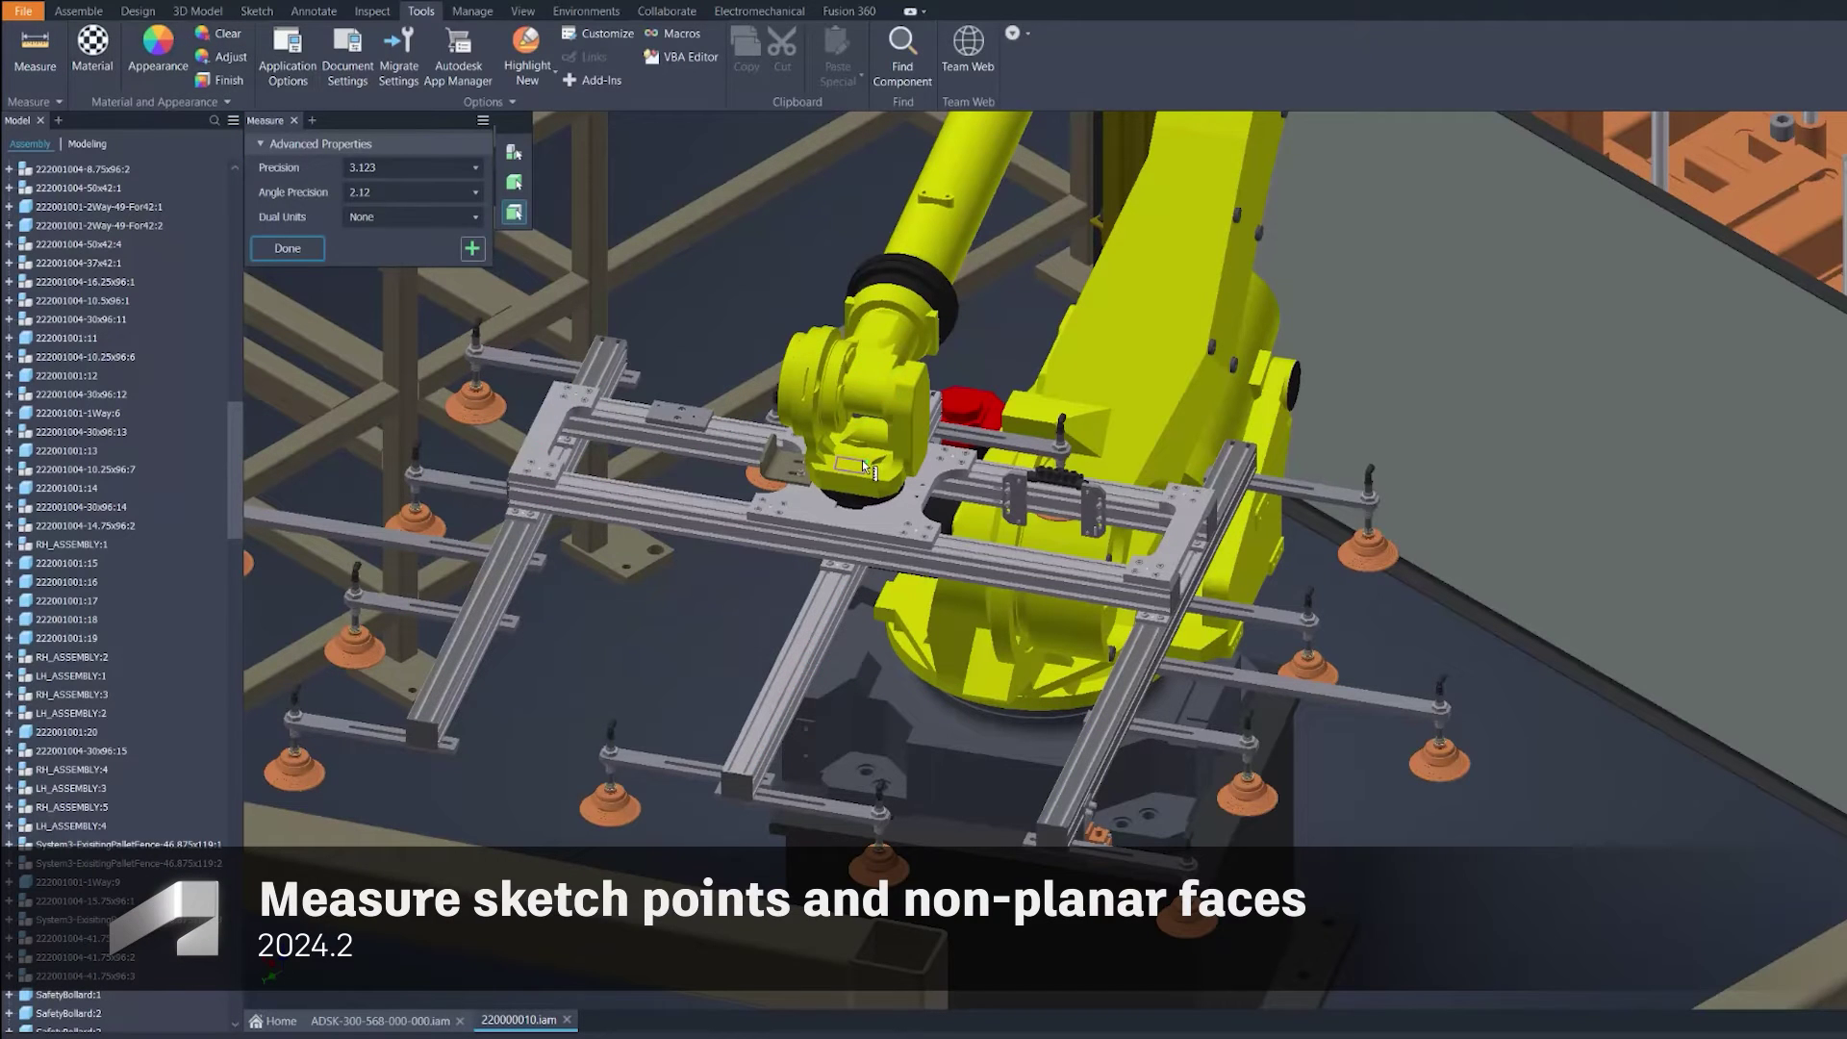
{"action": "left_click", "coordinate": [865, 472]}
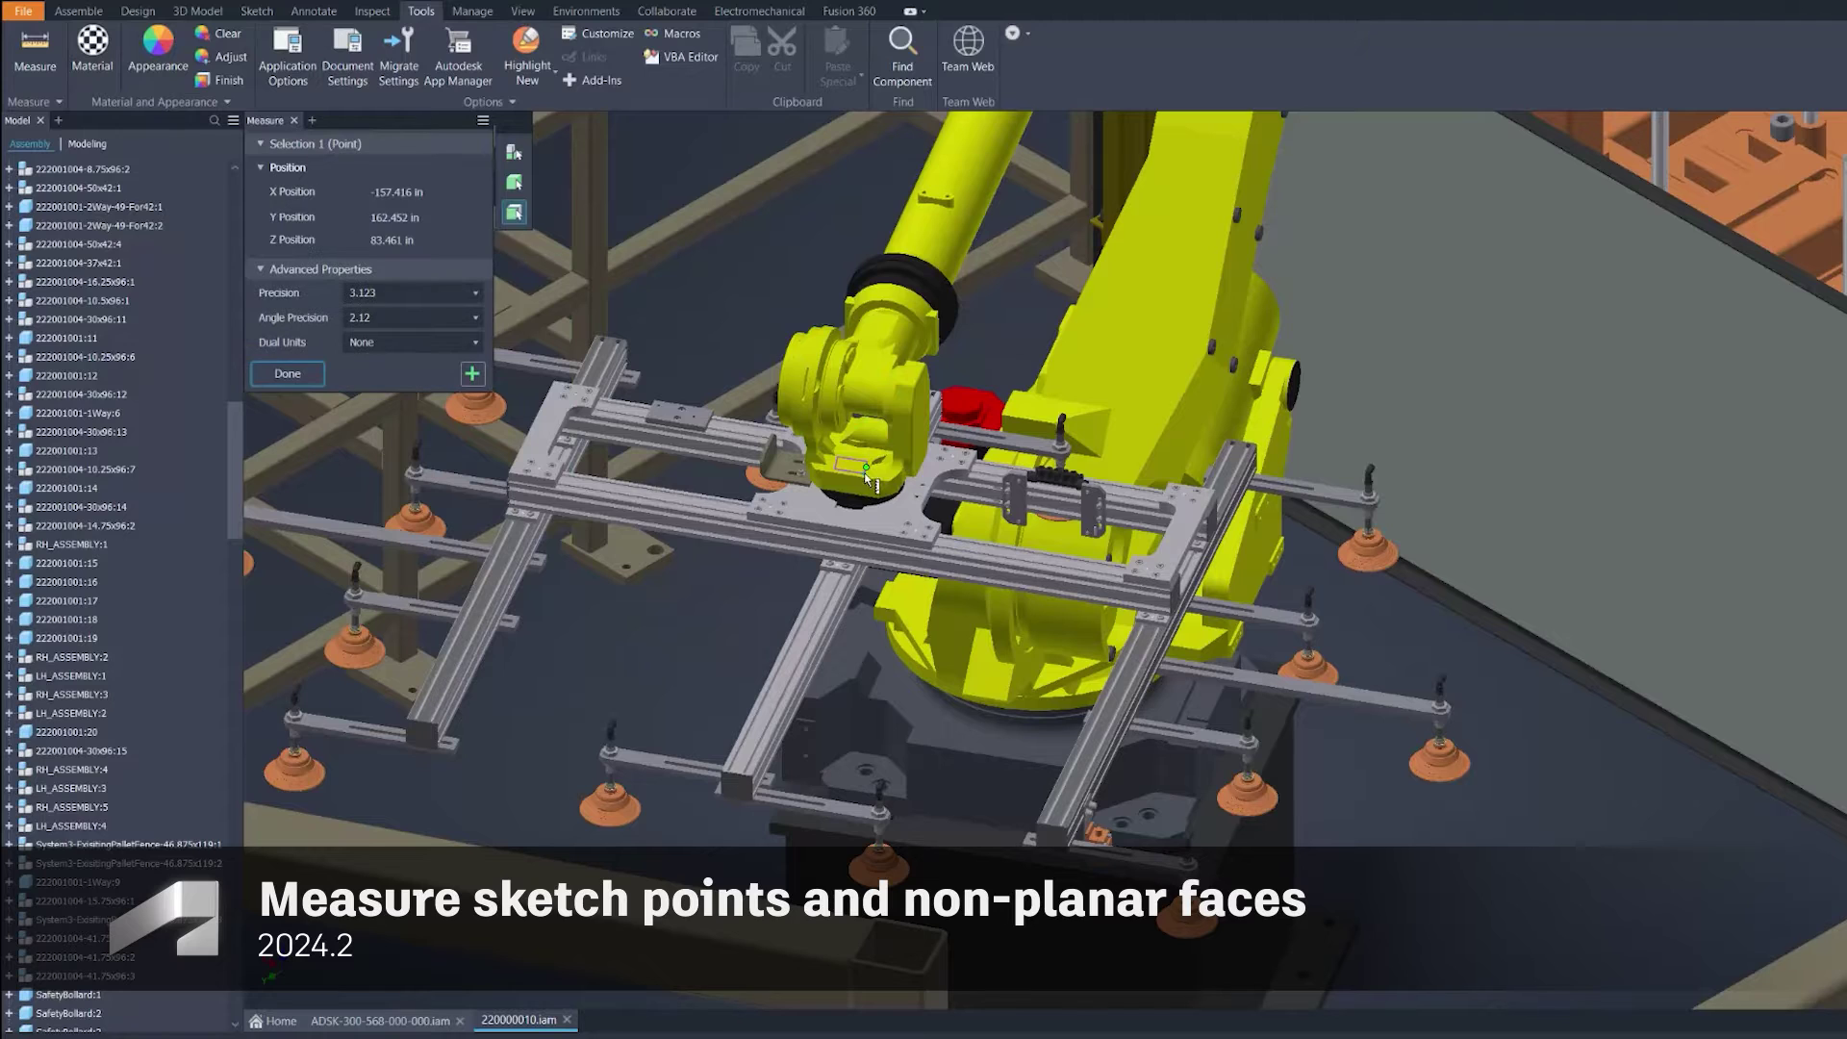
{"action": "left_click", "coordinate": [871, 395]}
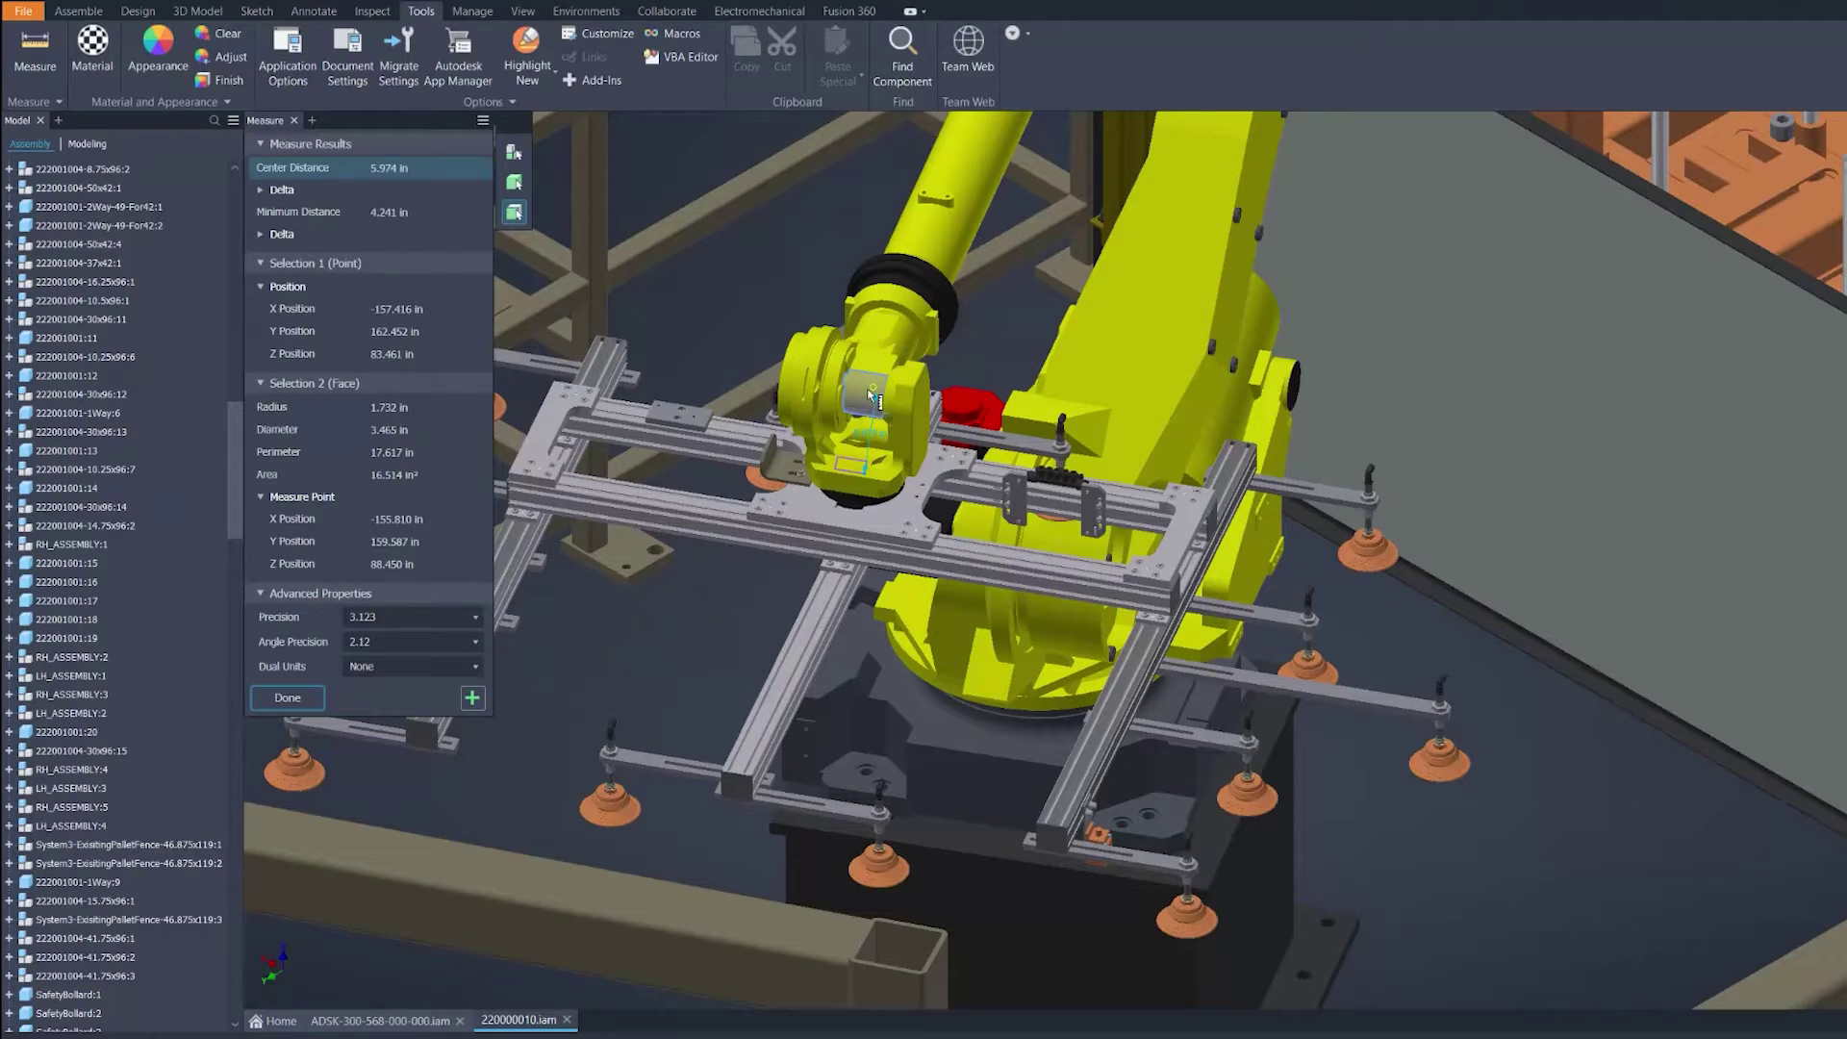
{"action": "mouse_move", "coordinate": [892, 418]}
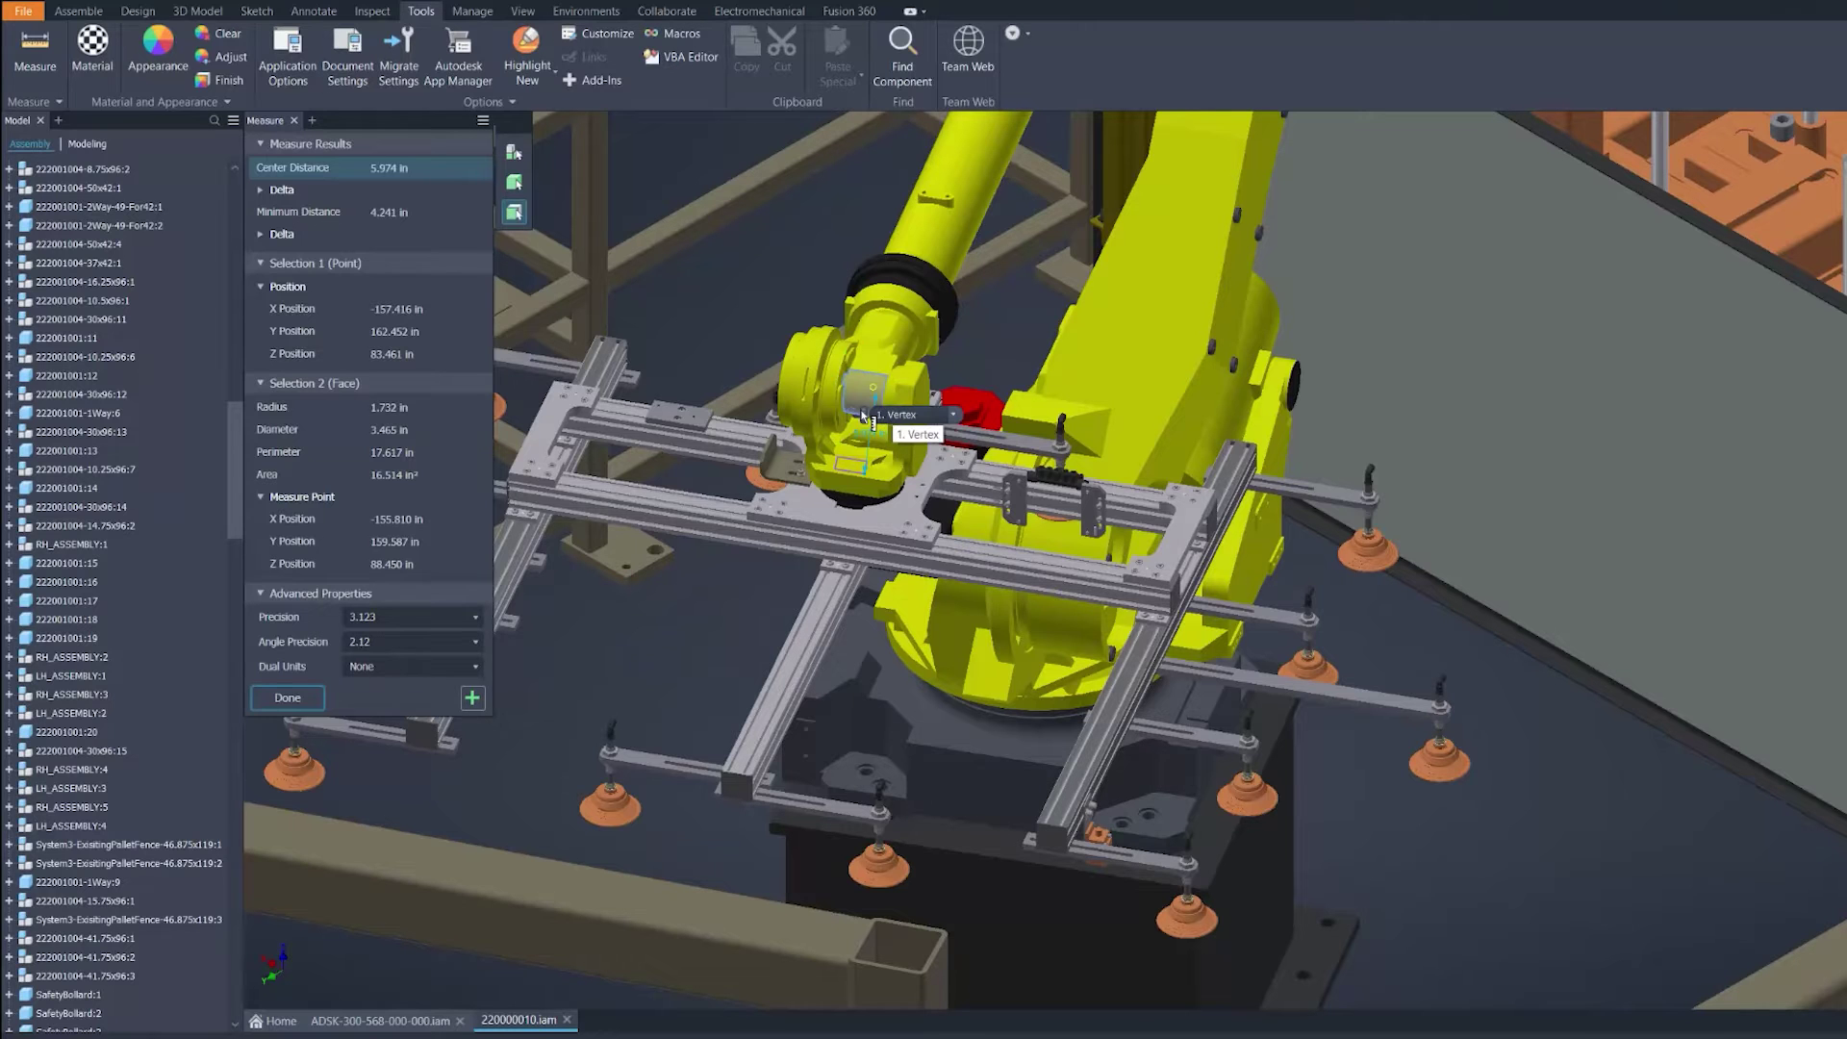
{"action": "key", "text": "Escape"}
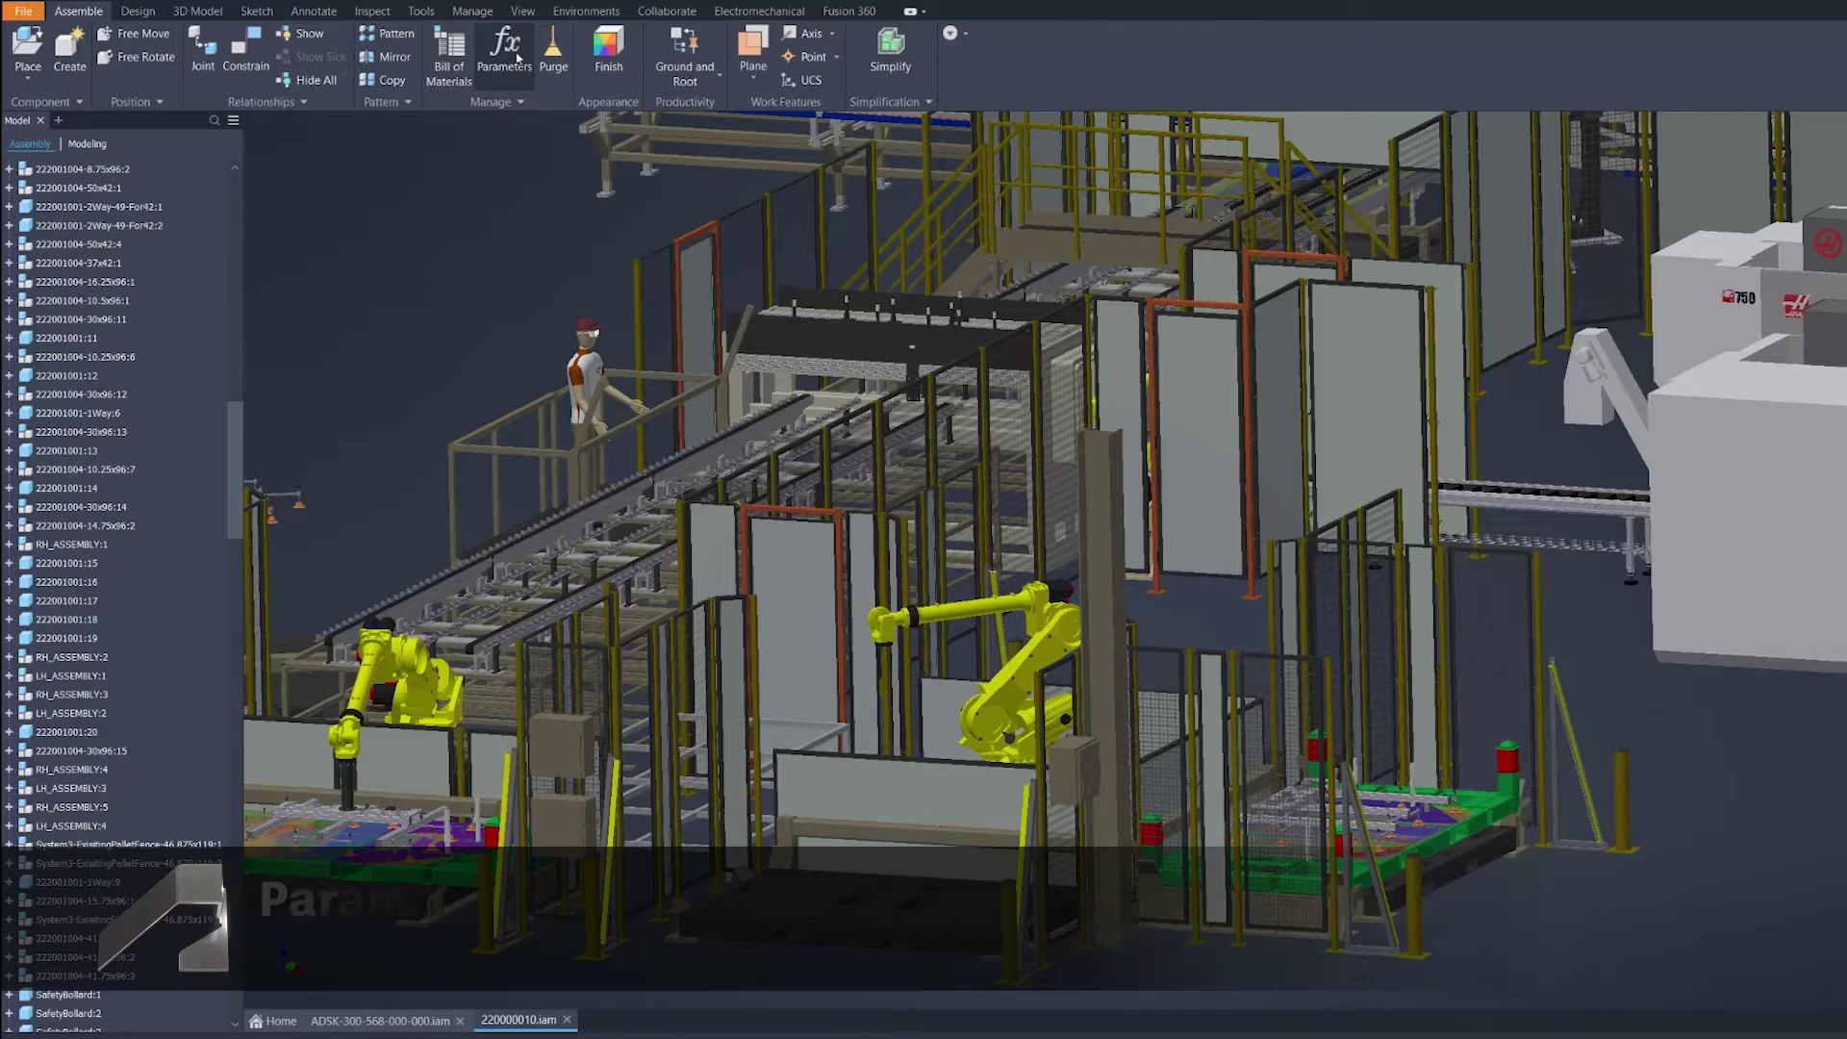
Filter the assembly Parameters list by the keywords 'Main', '218' and 'te' for Mate
{"action": "left_click", "coordinate": [518, 57]}
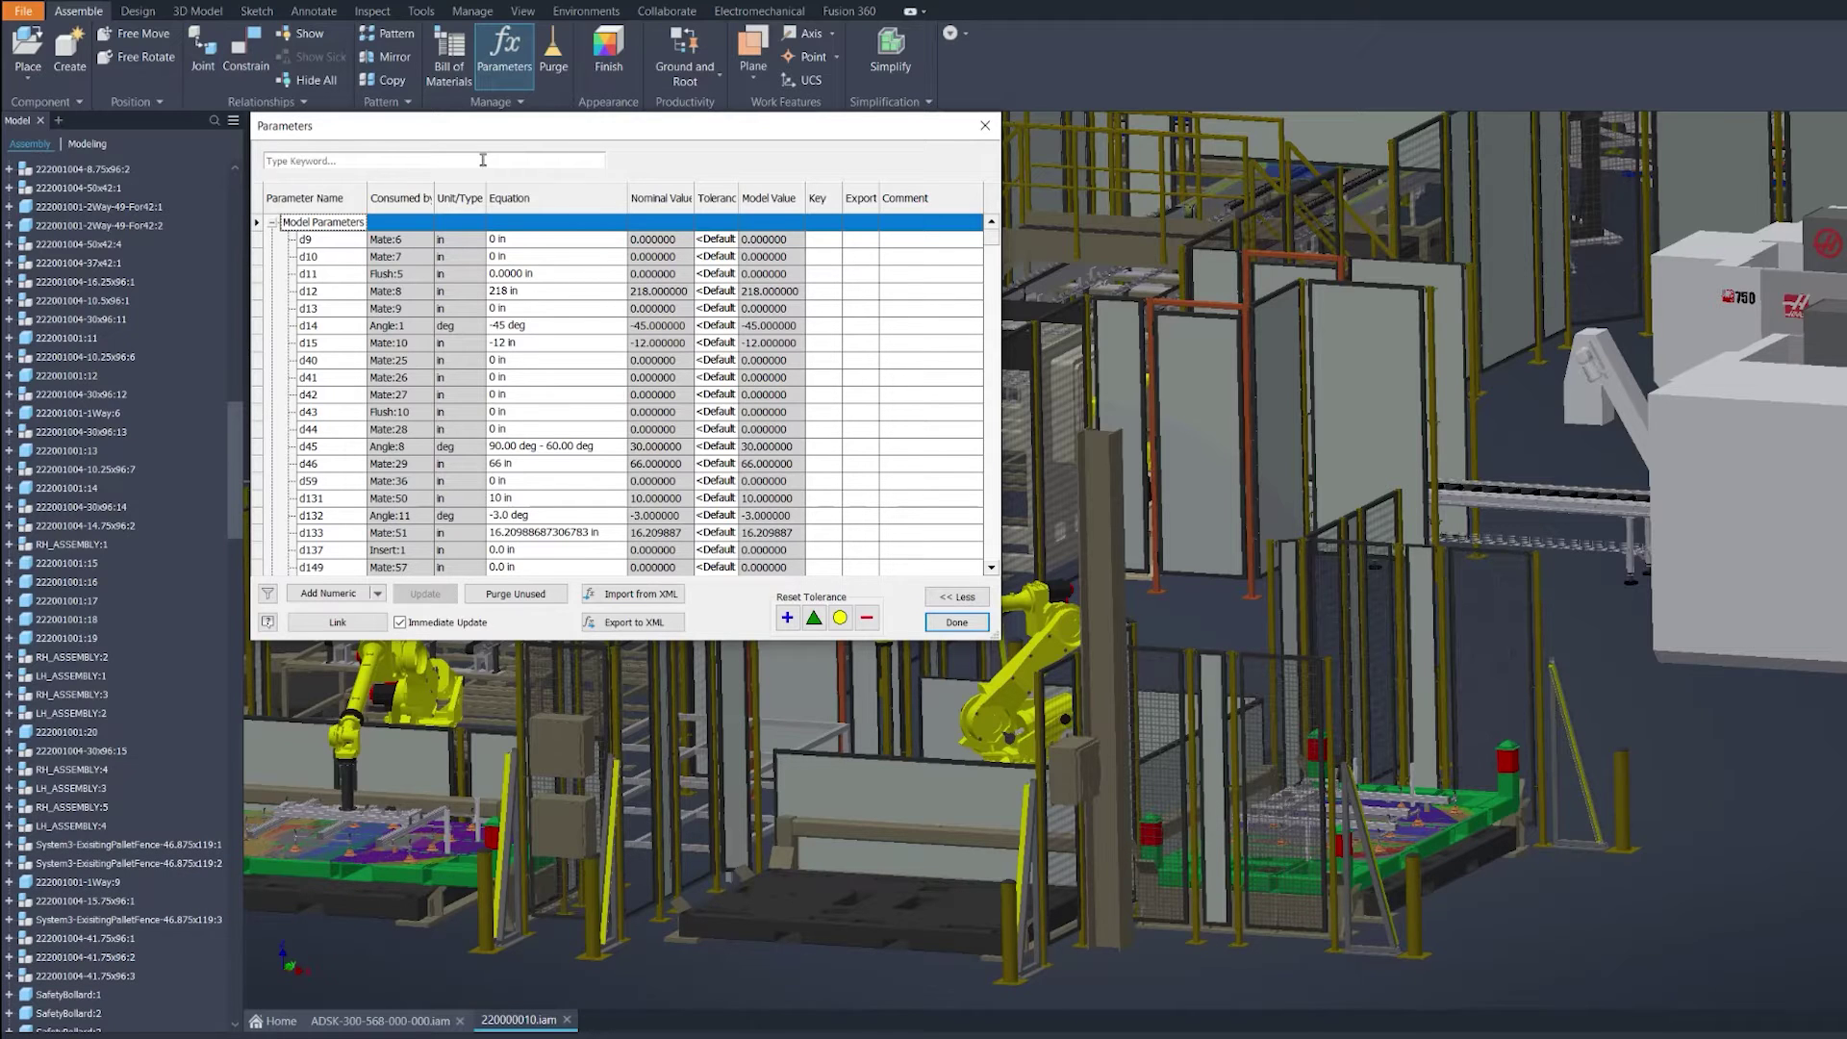
{"action": "type", "text": "Main"}
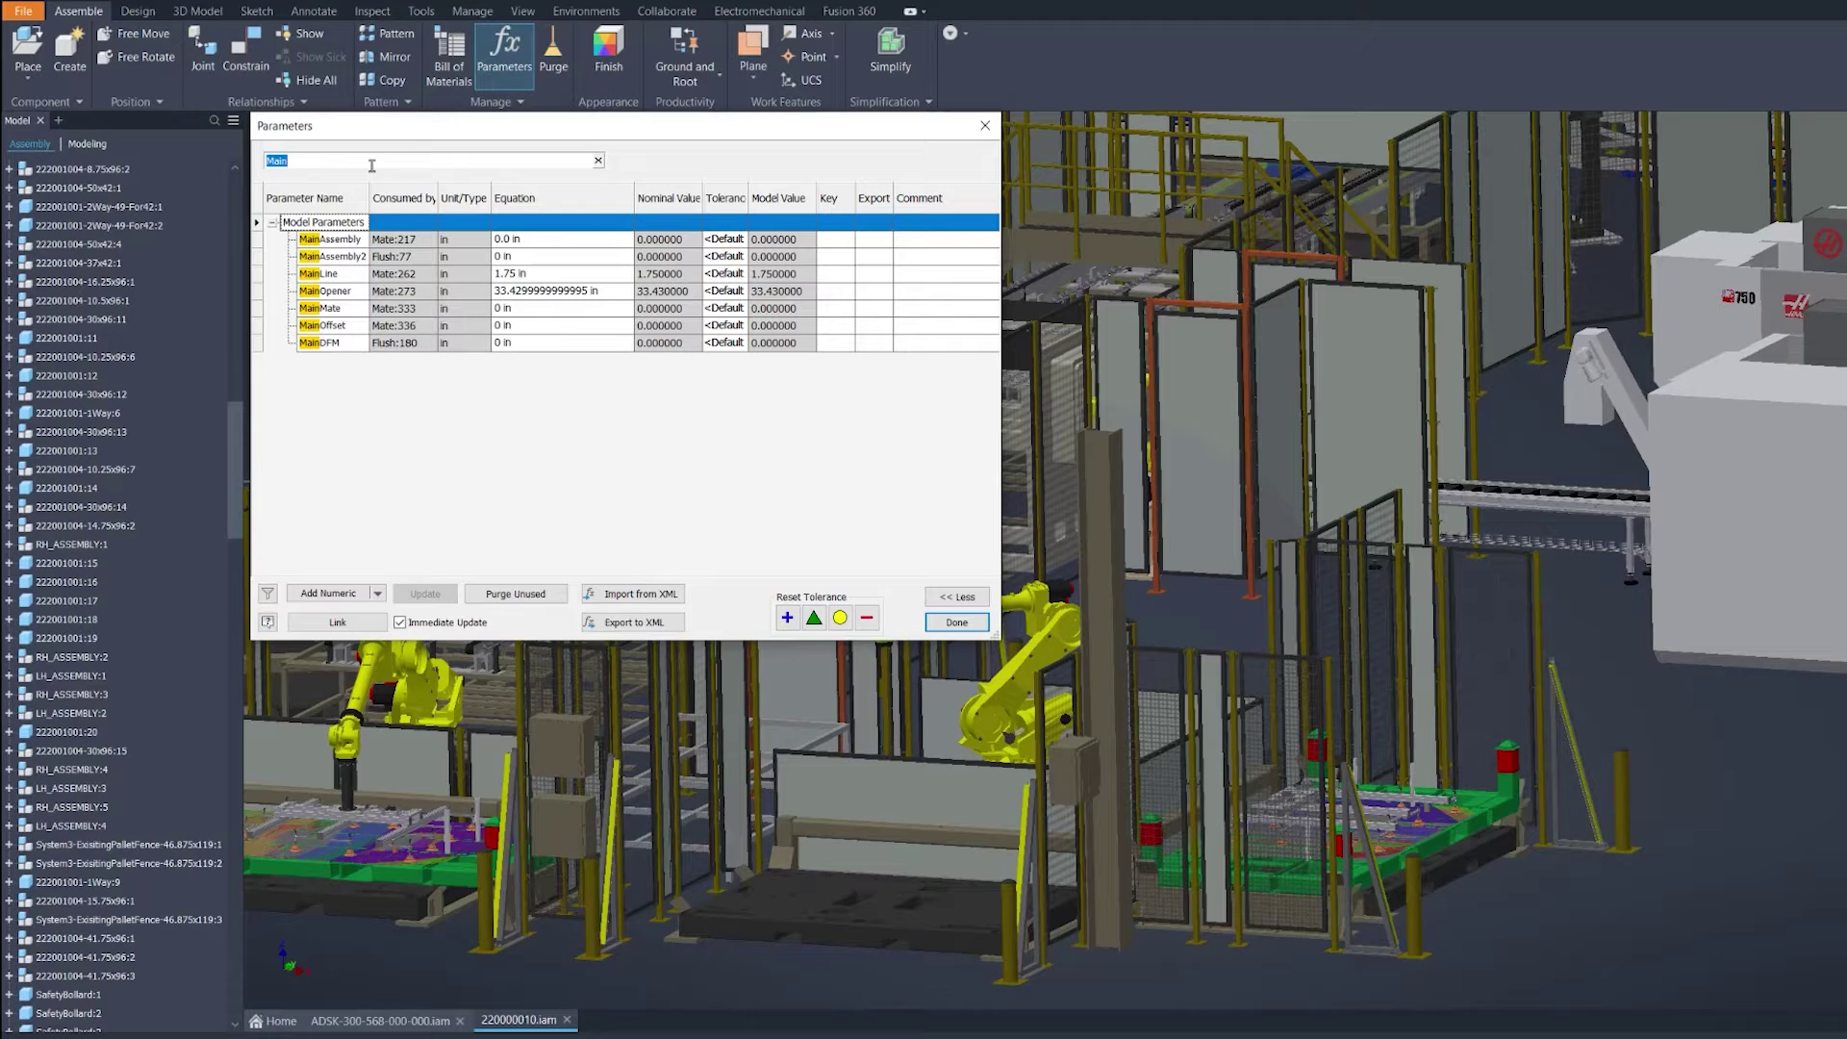
{"action": "type", "text": "218"}
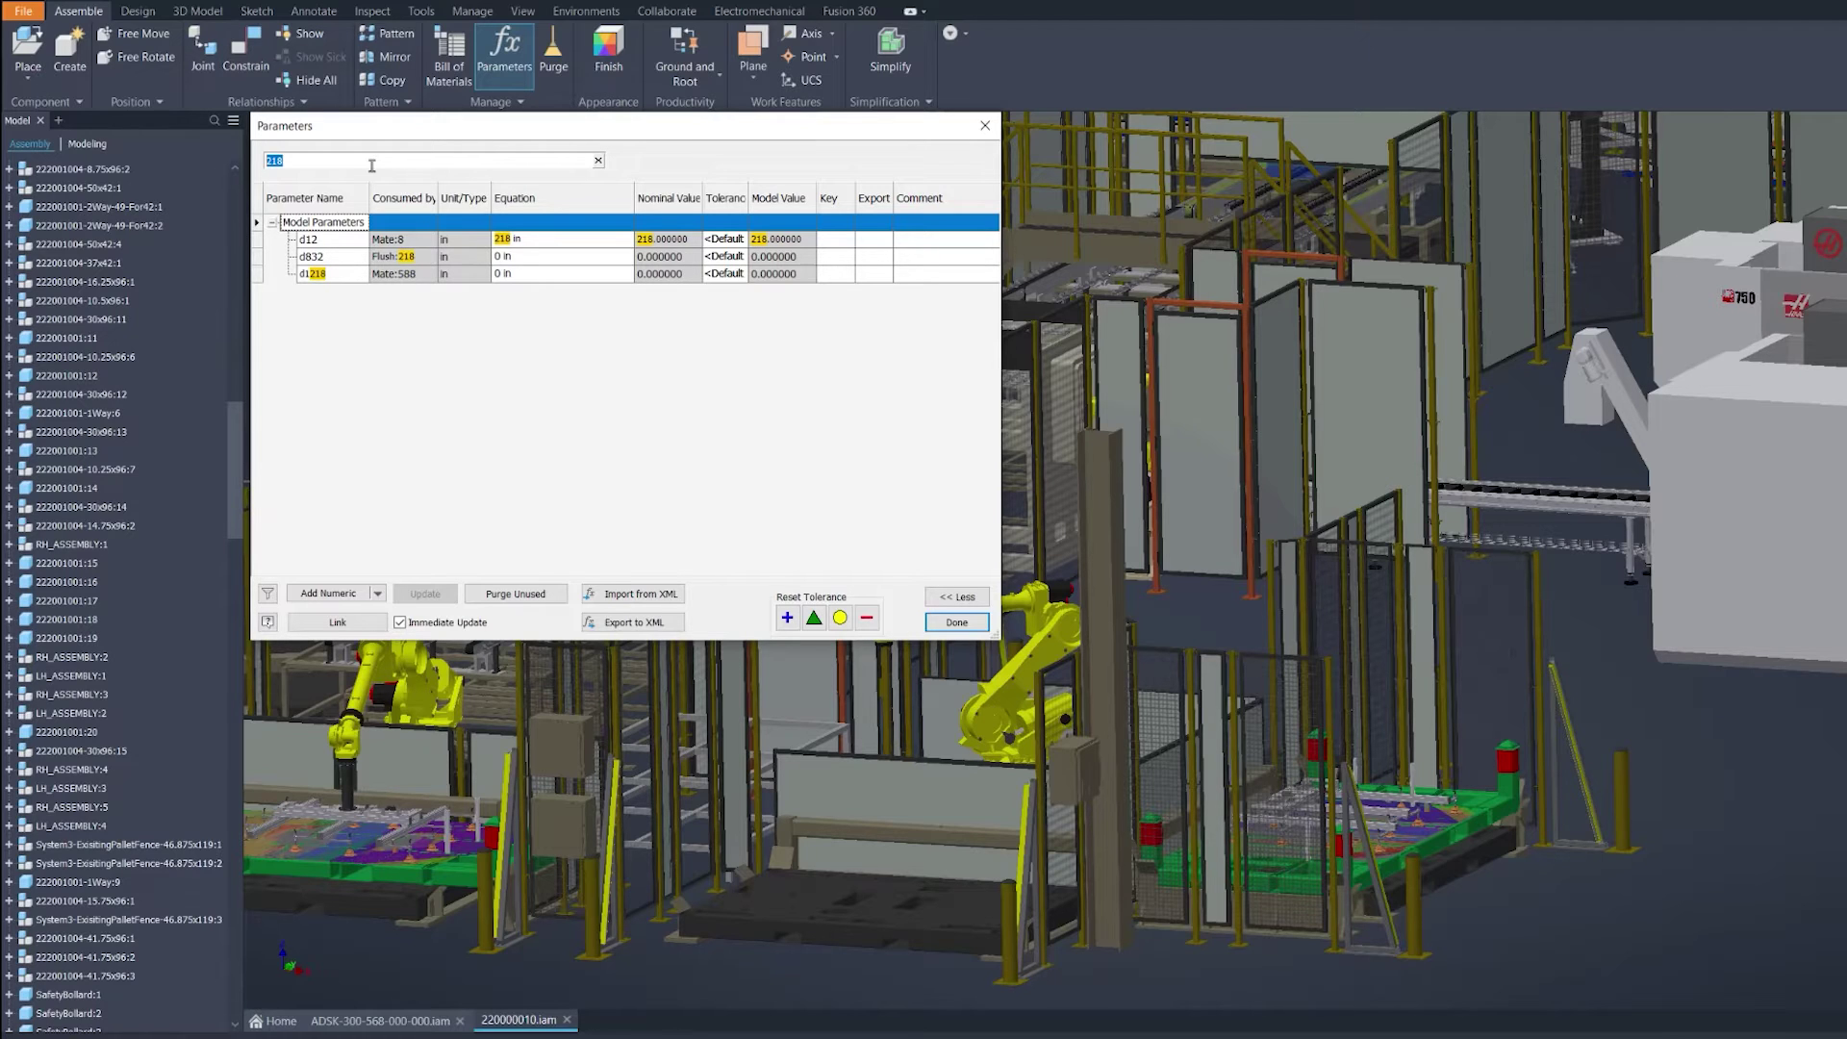
{"action": "type", "text": "te"}
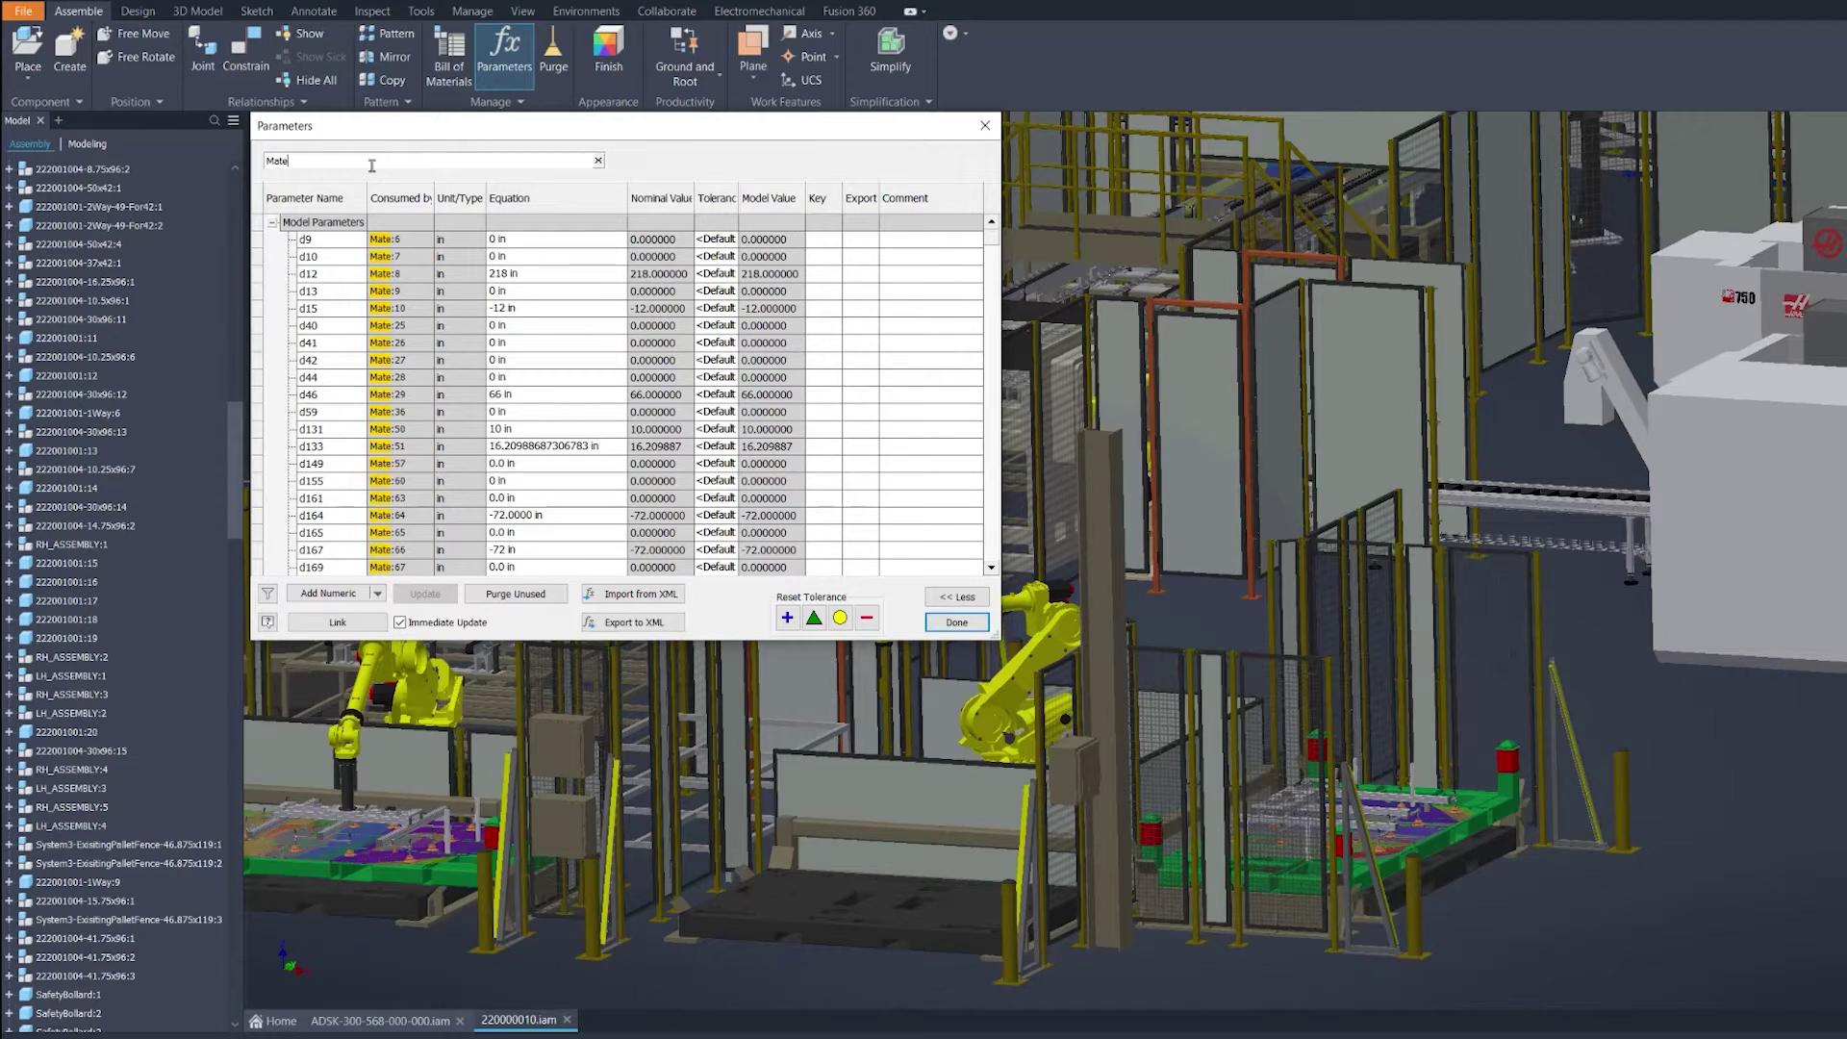
{"action": "scroll", "coordinate": [673, 405], "scroll_direction": "down", "scroll_amount": 3}
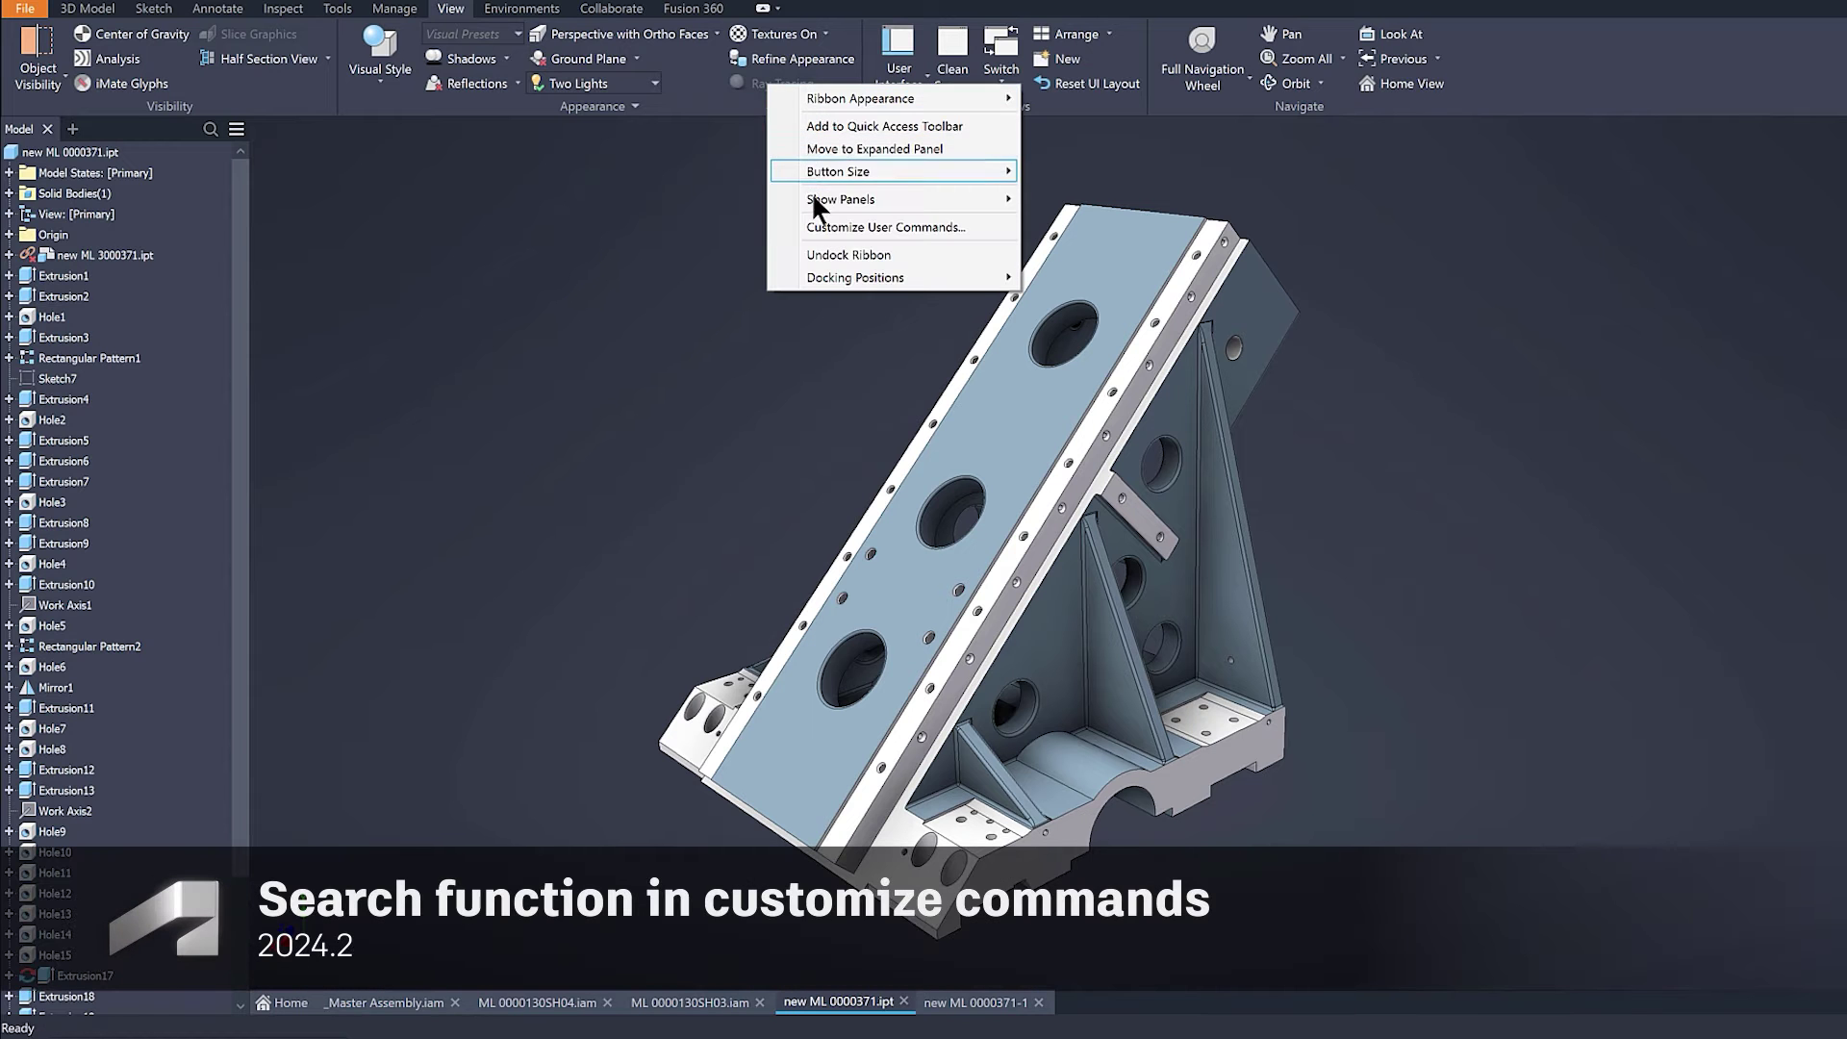
Assign Alt+H to Half Section View, then use it to section the part at a web face
{"action": "left_click", "coordinate": [822, 227]}
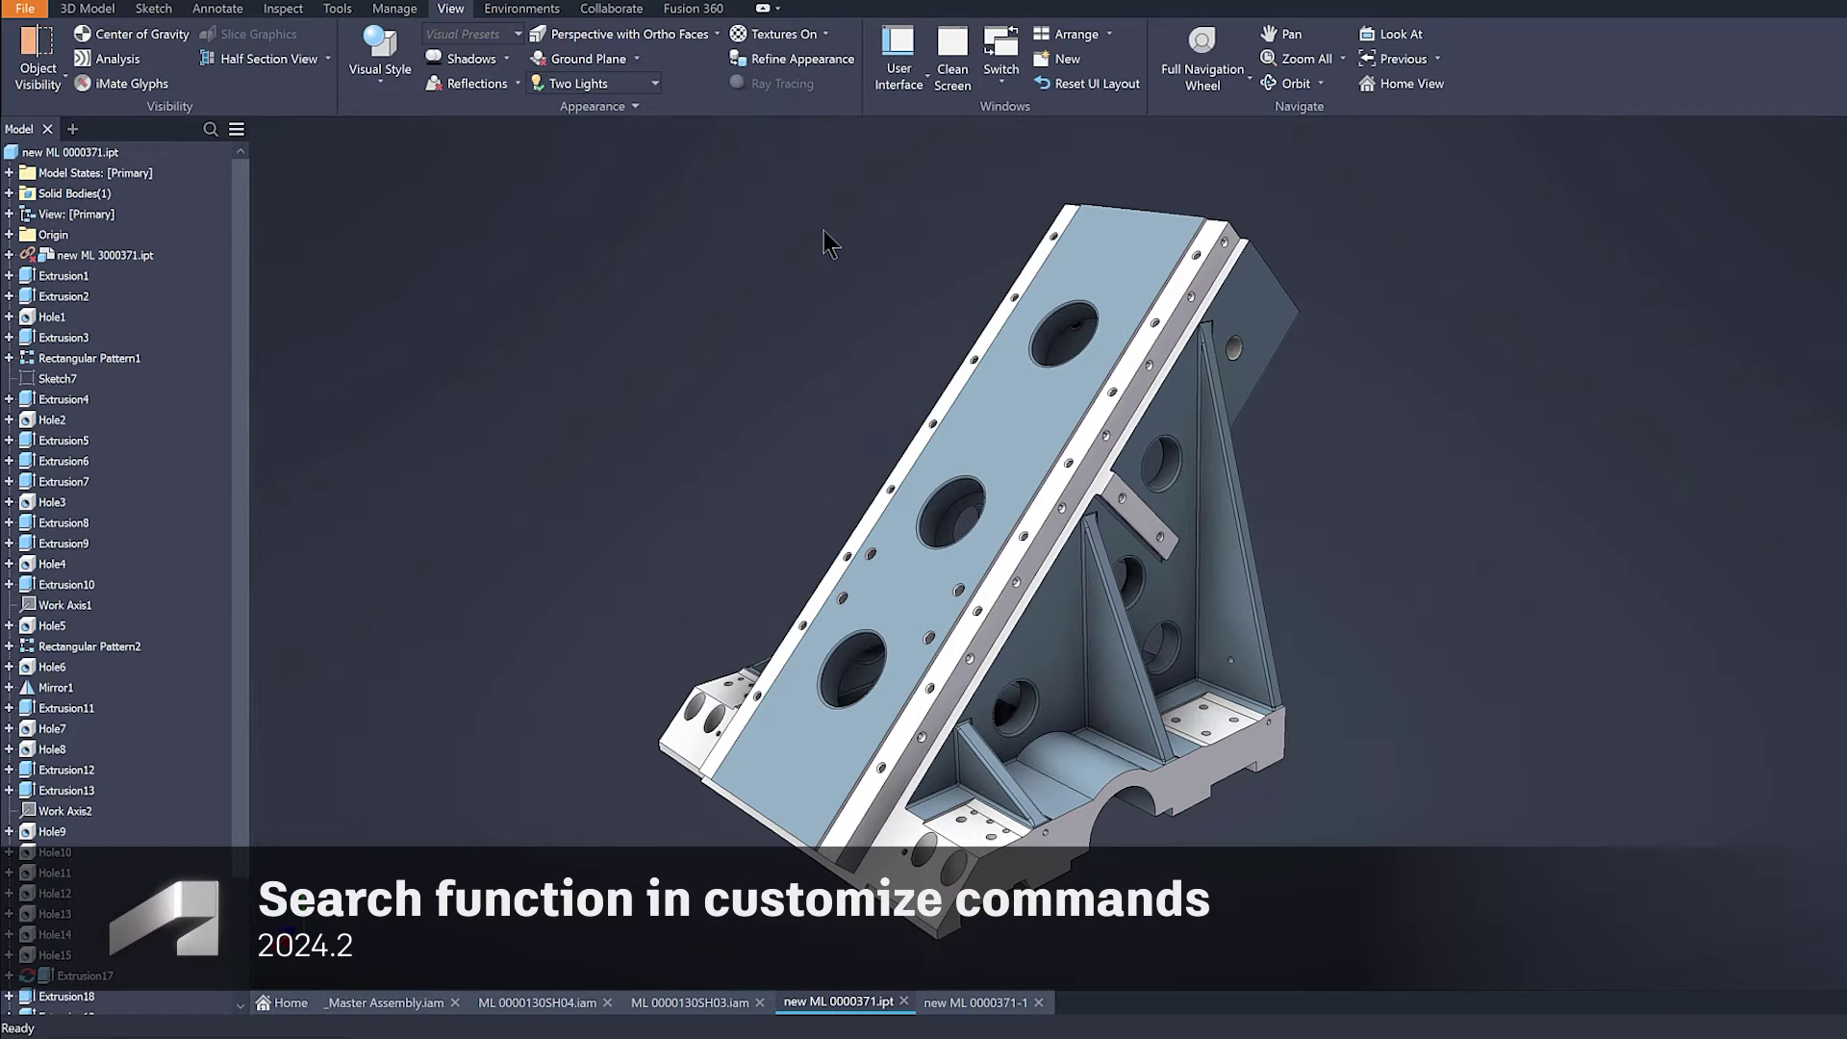
{"action": "left_click", "coordinate": [658, 217]}
{"action": "left_click", "coordinate": [1162, 250]}
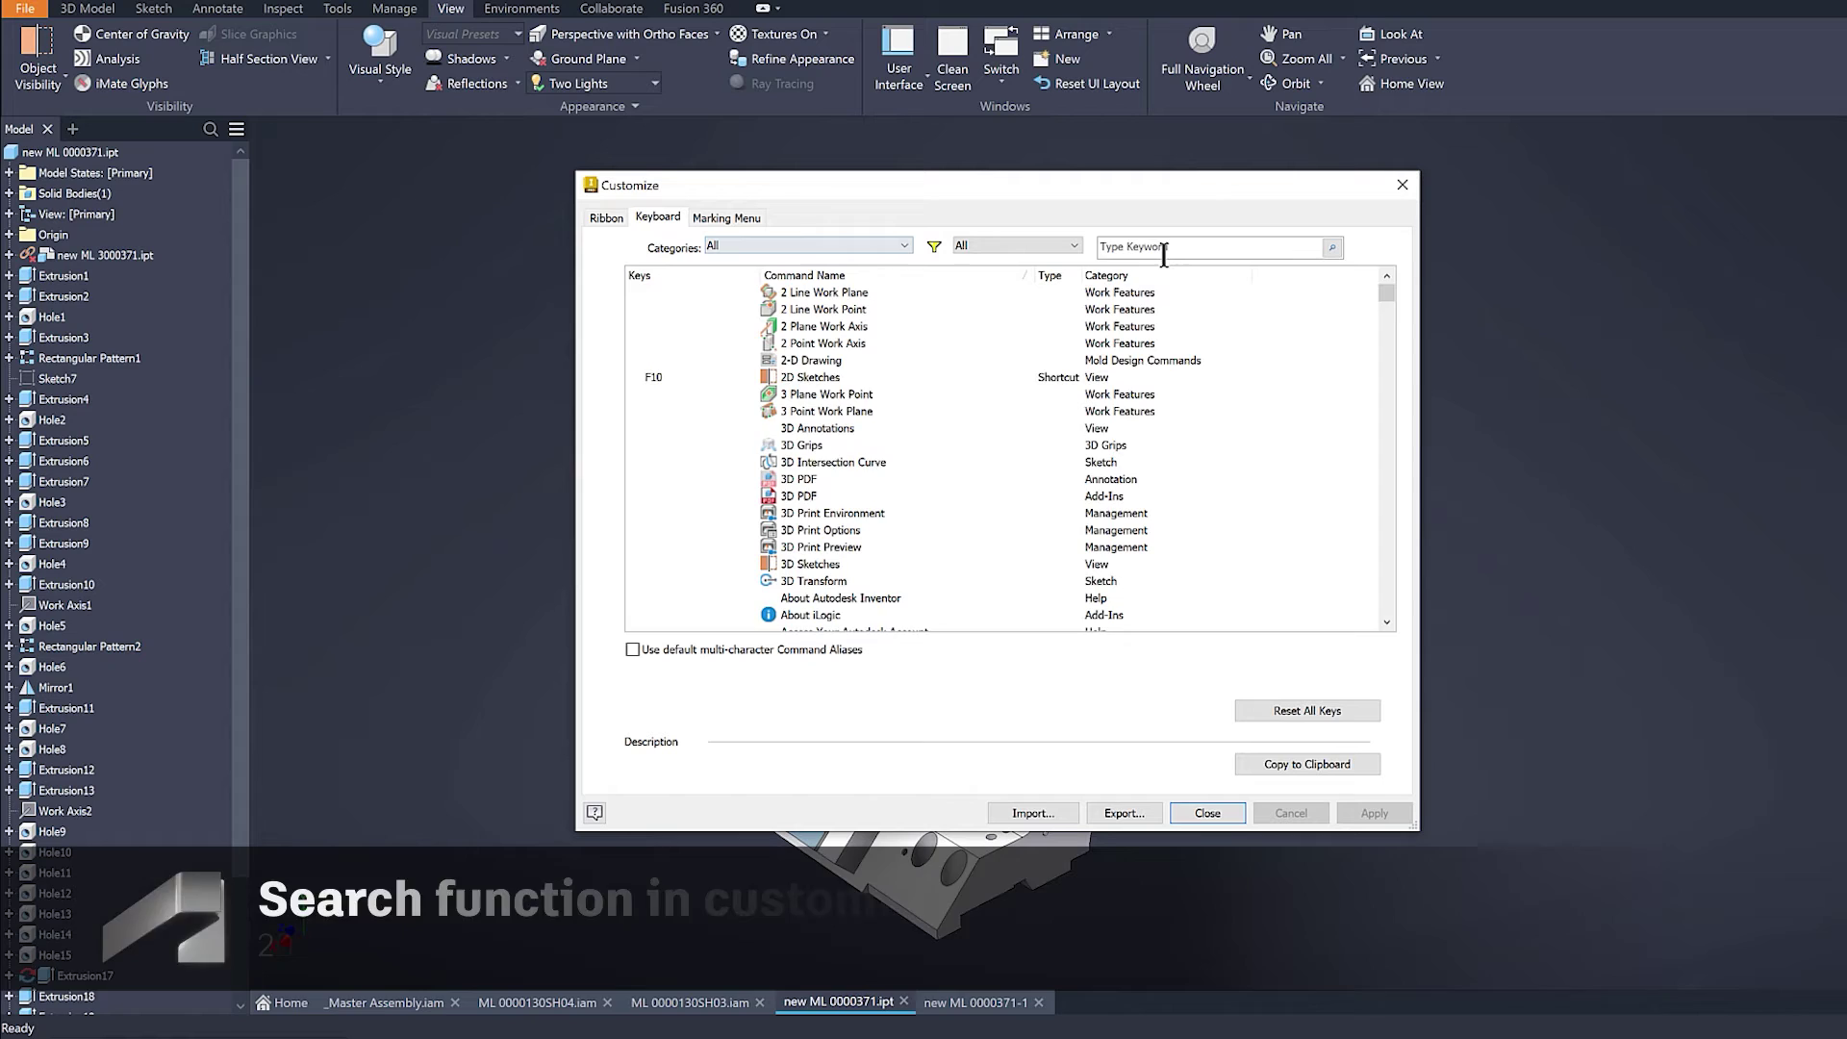
{"action": "type", "text": "section"}
{"action": "left_click", "coordinate": [767, 327]}
{"action": "left_click", "coordinate": [685, 326]}
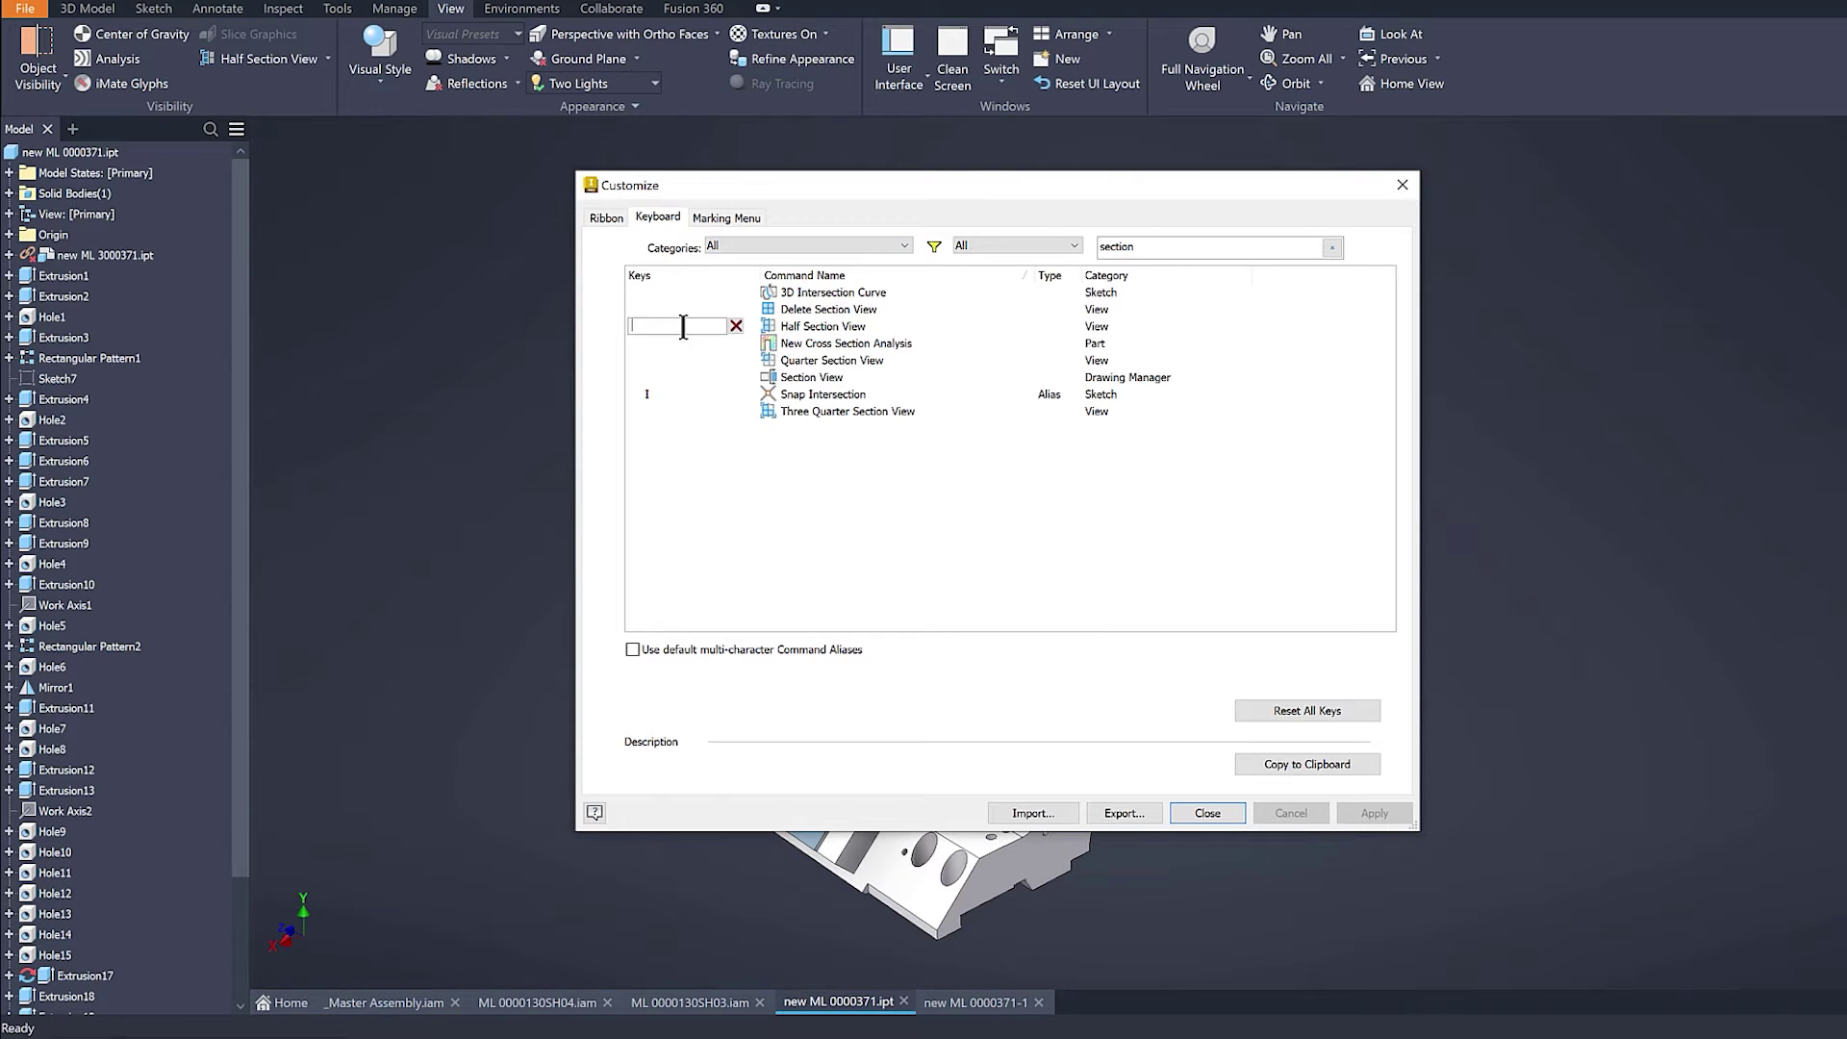
{"action": "key", "text": "Return"}
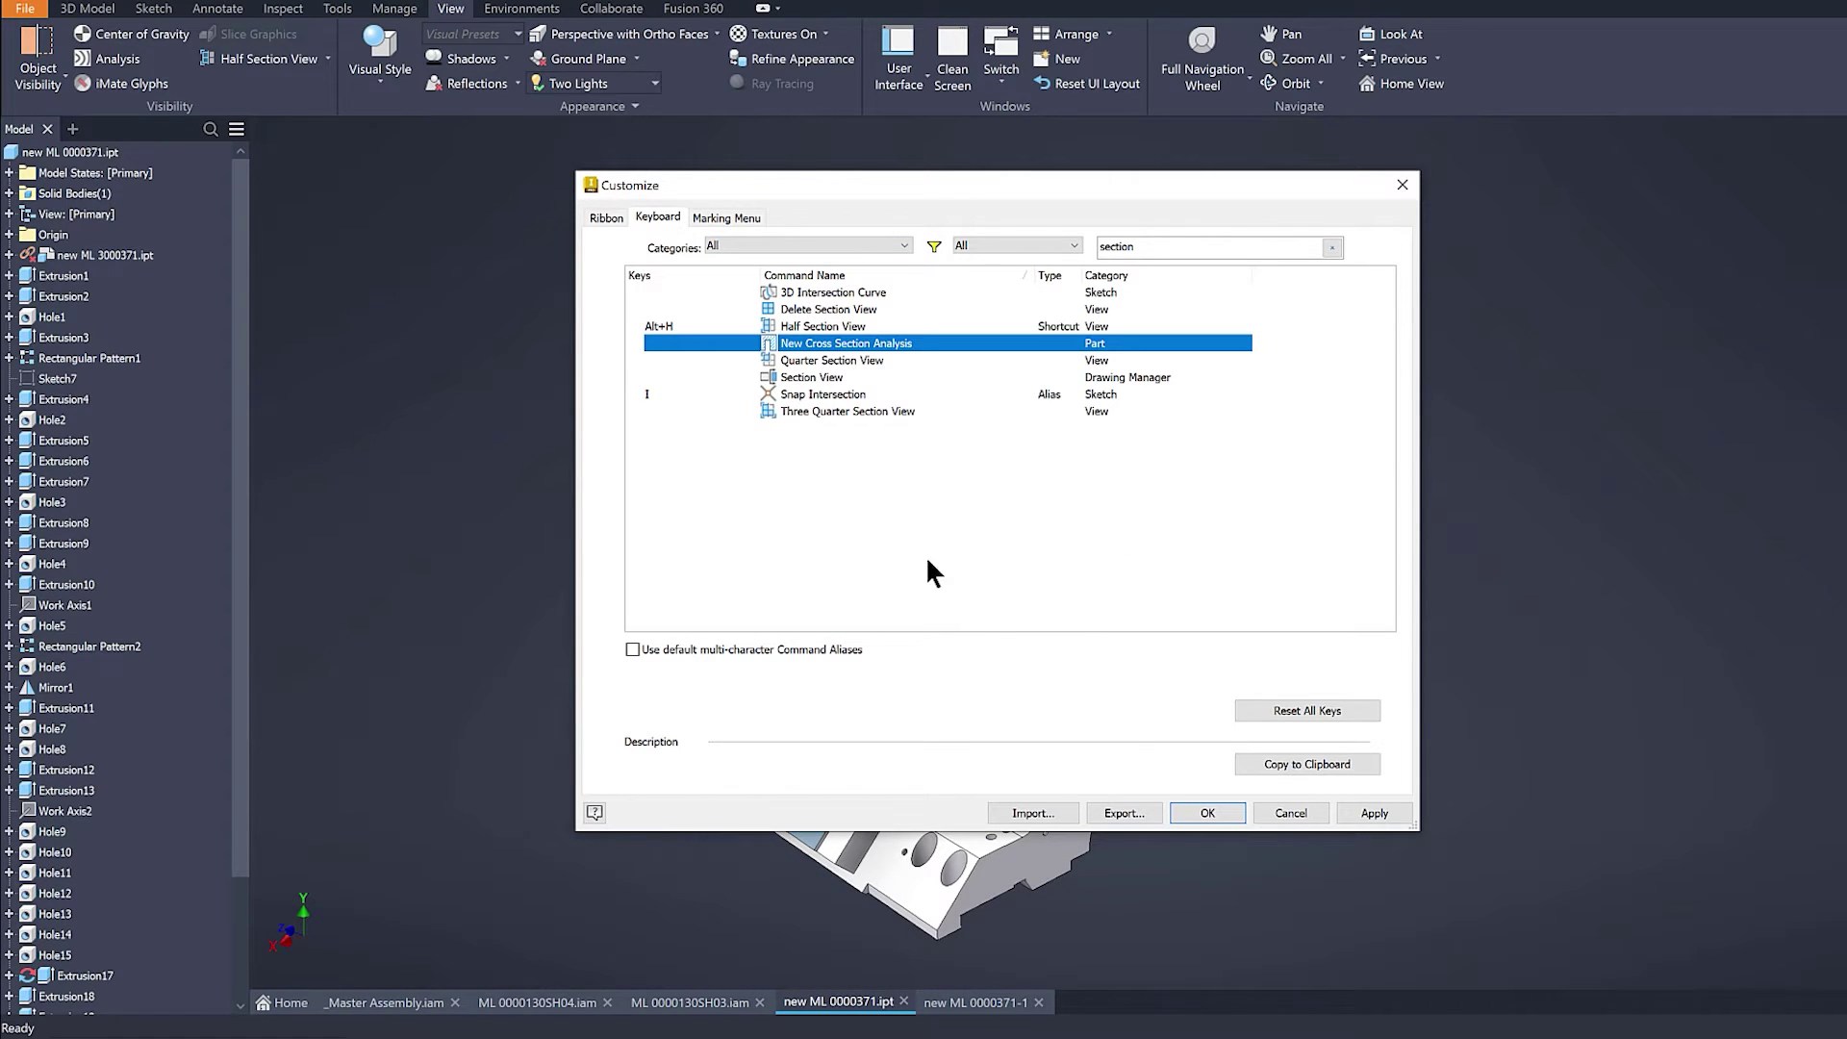
{"action": "left_click", "coordinate": [1191, 813]}
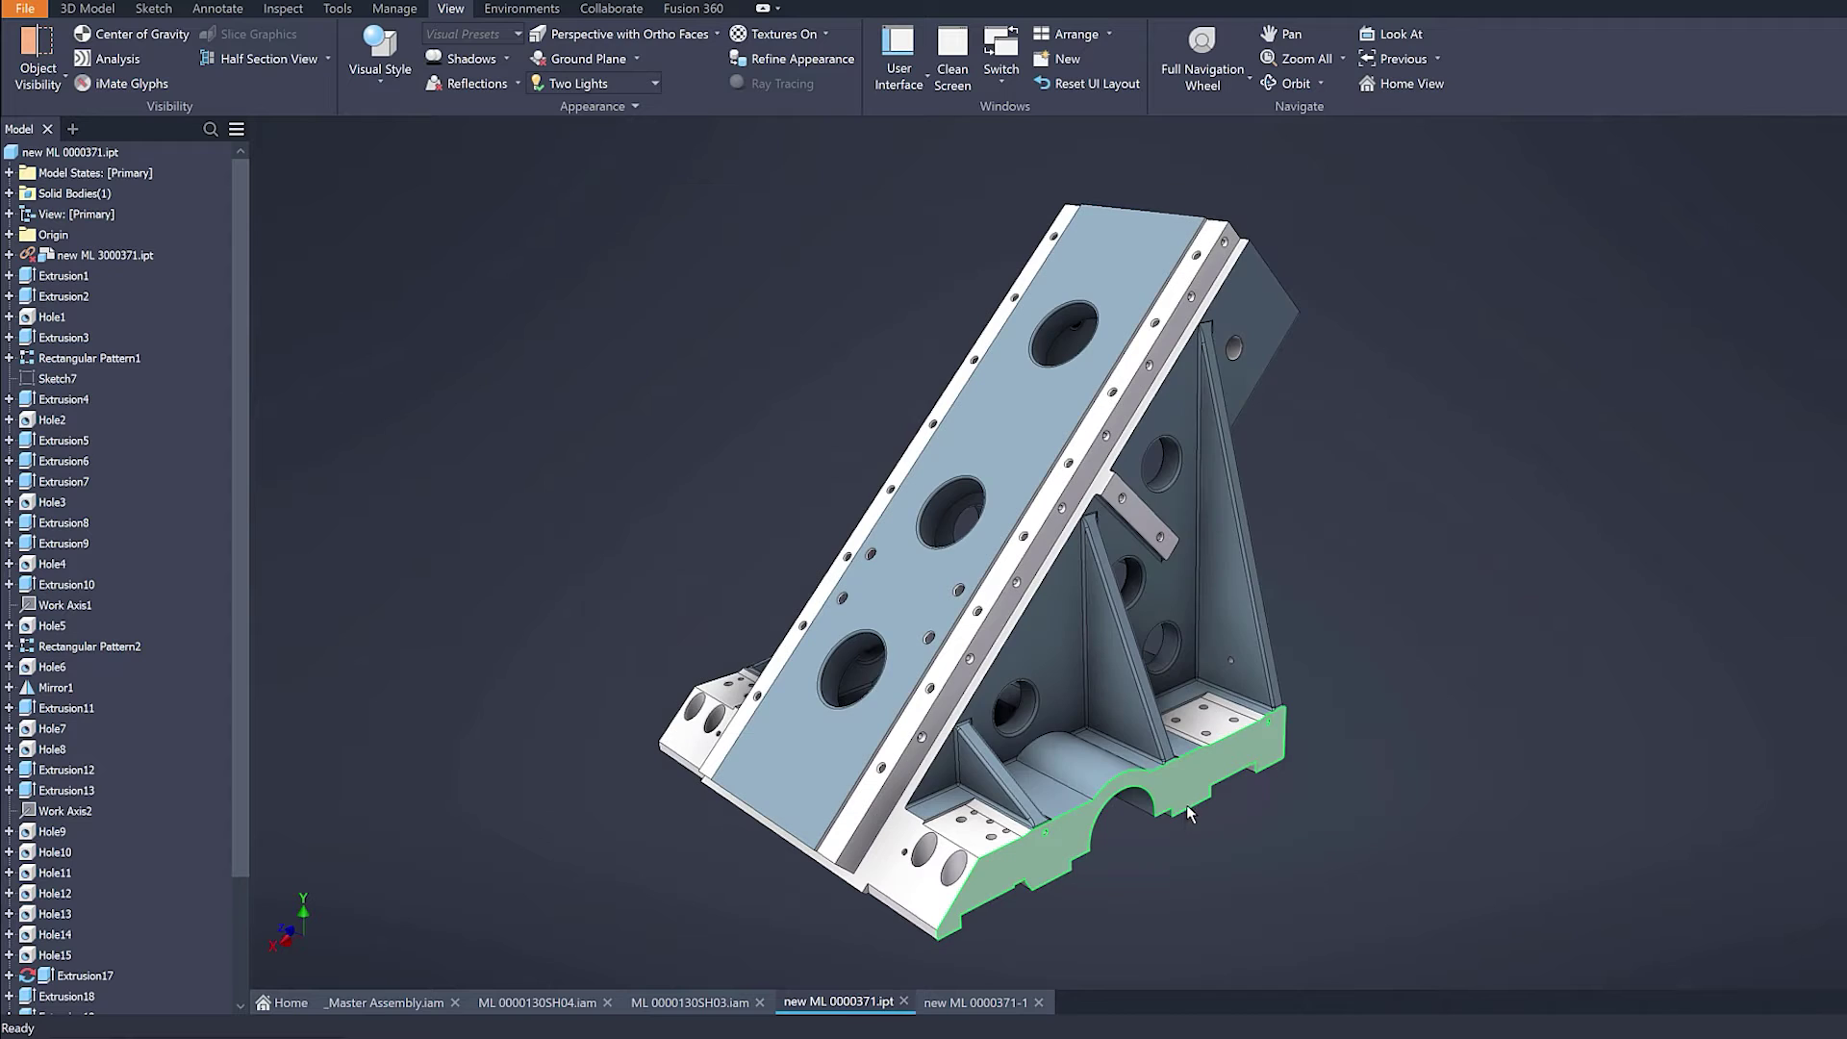
{"action": "key", "text": "alt+h"}
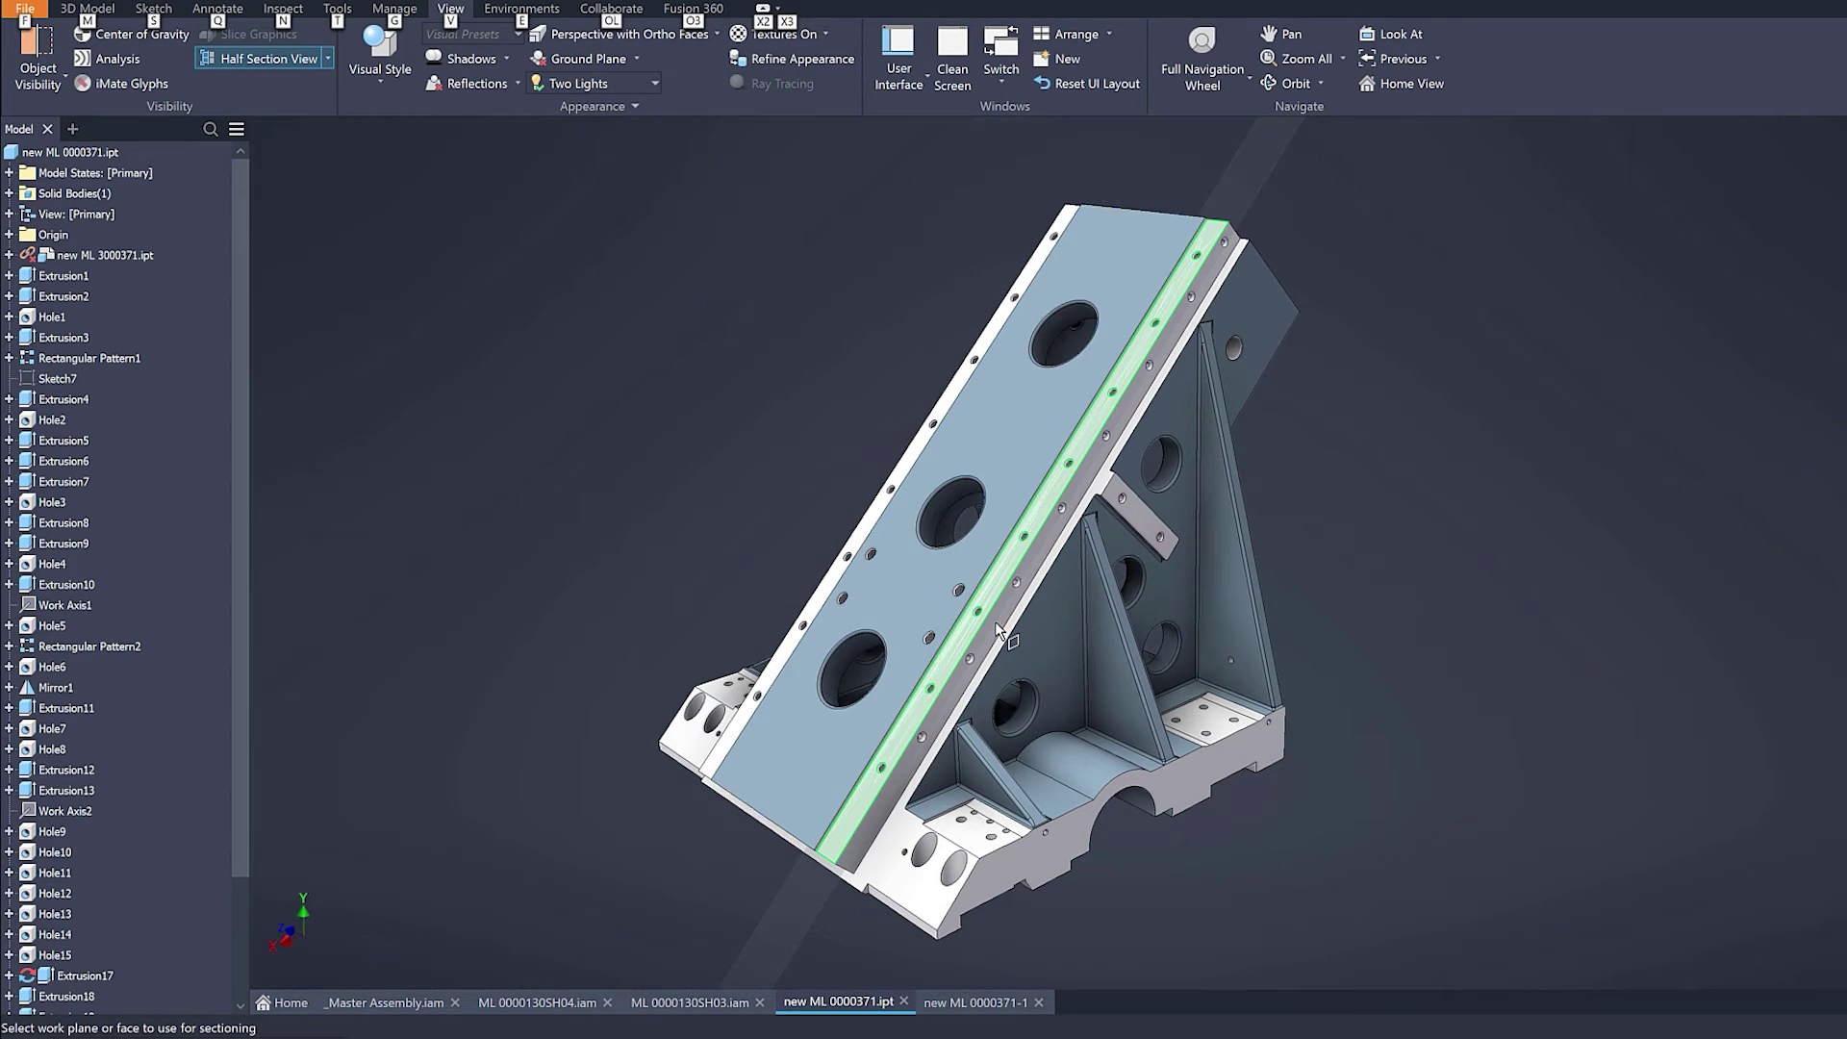
{"action": "left_click", "coordinate": [1042, 642]}
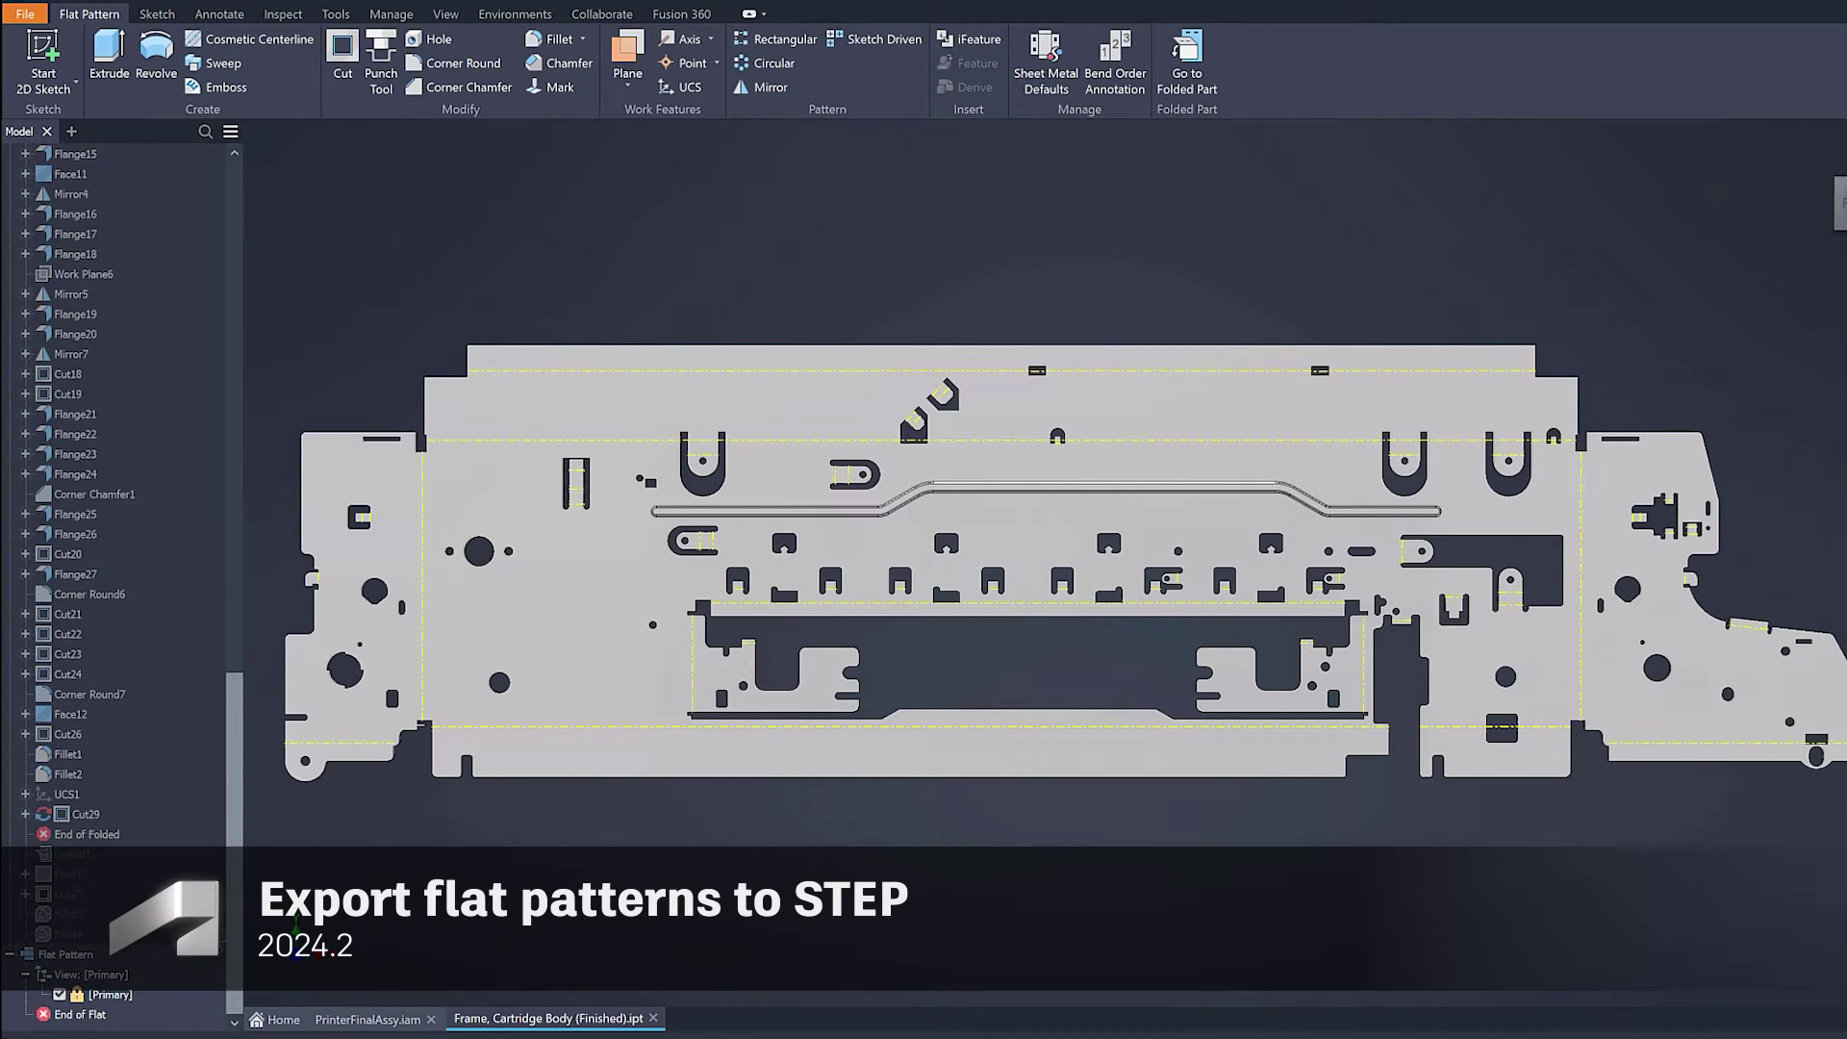
Save a copy of the flat pattern as the STEP file 'Frame, Cartridge Body (Finished).stp'
{"action": "right_click", "coordinate": [65, 959]}
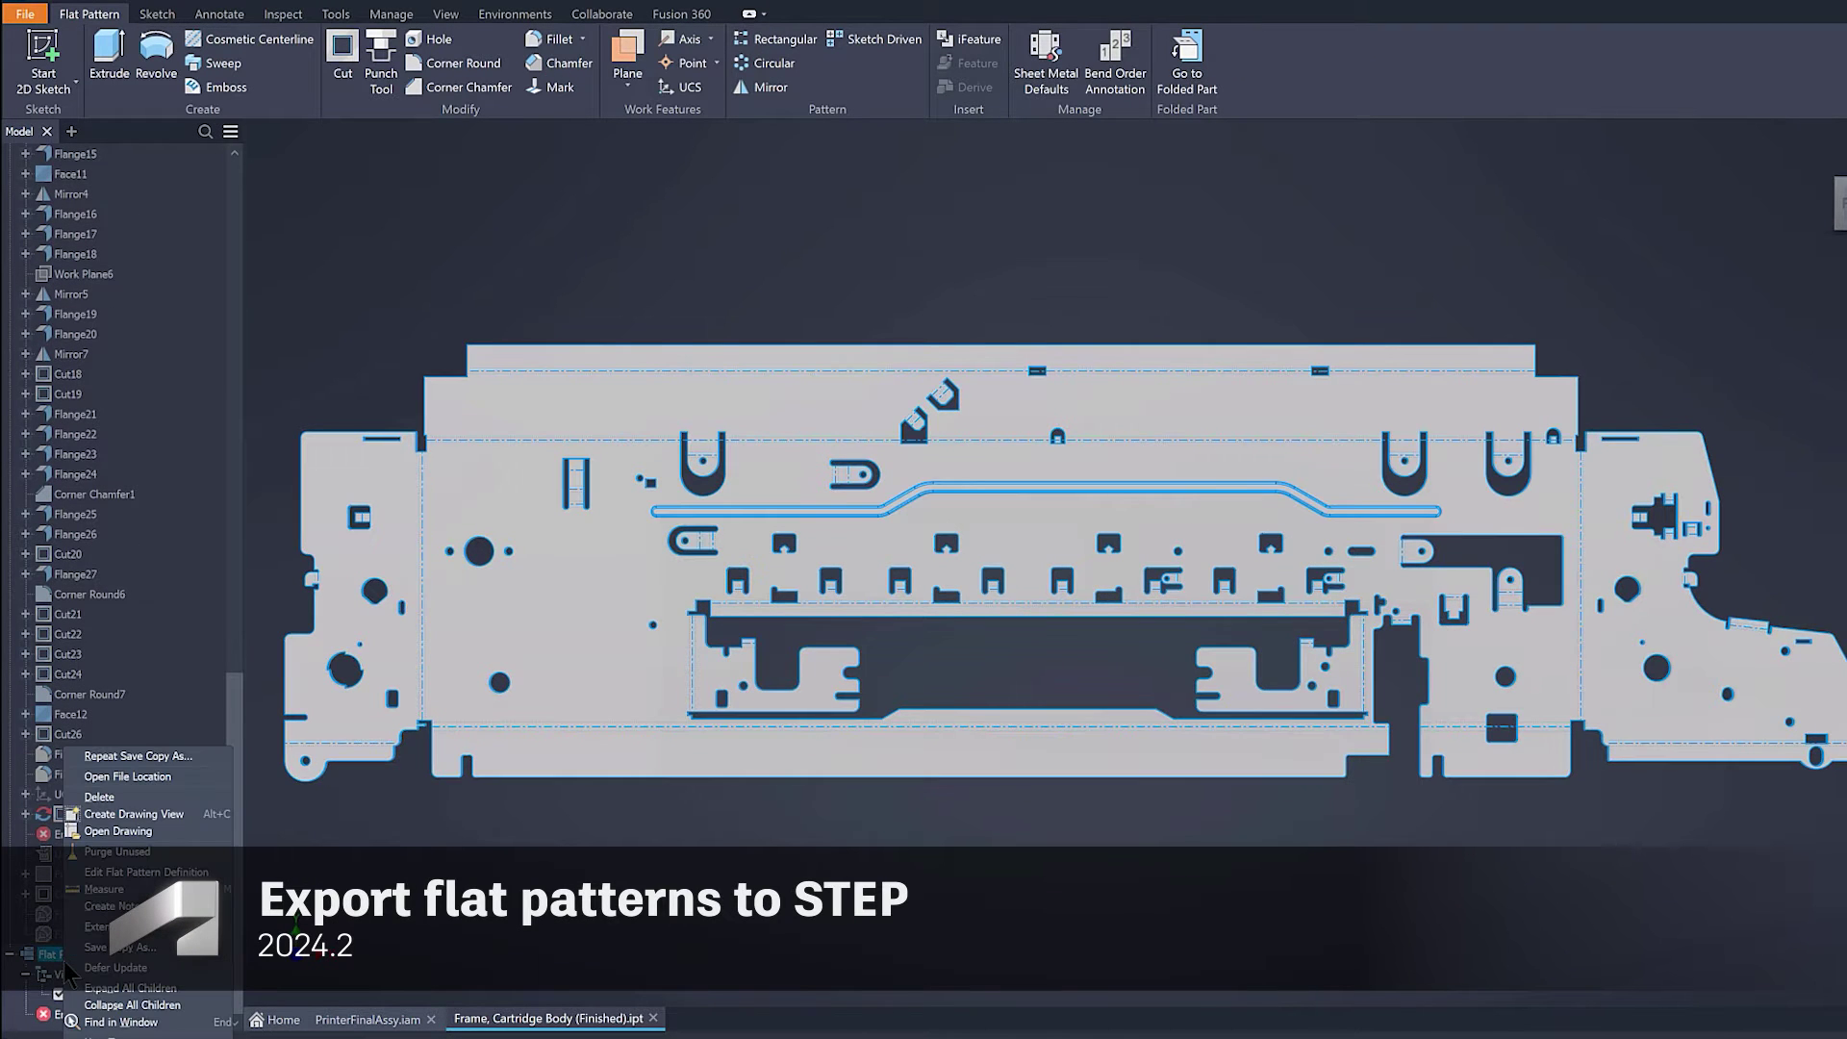
{"action": "left_click", "coordinate": [120, 946]}
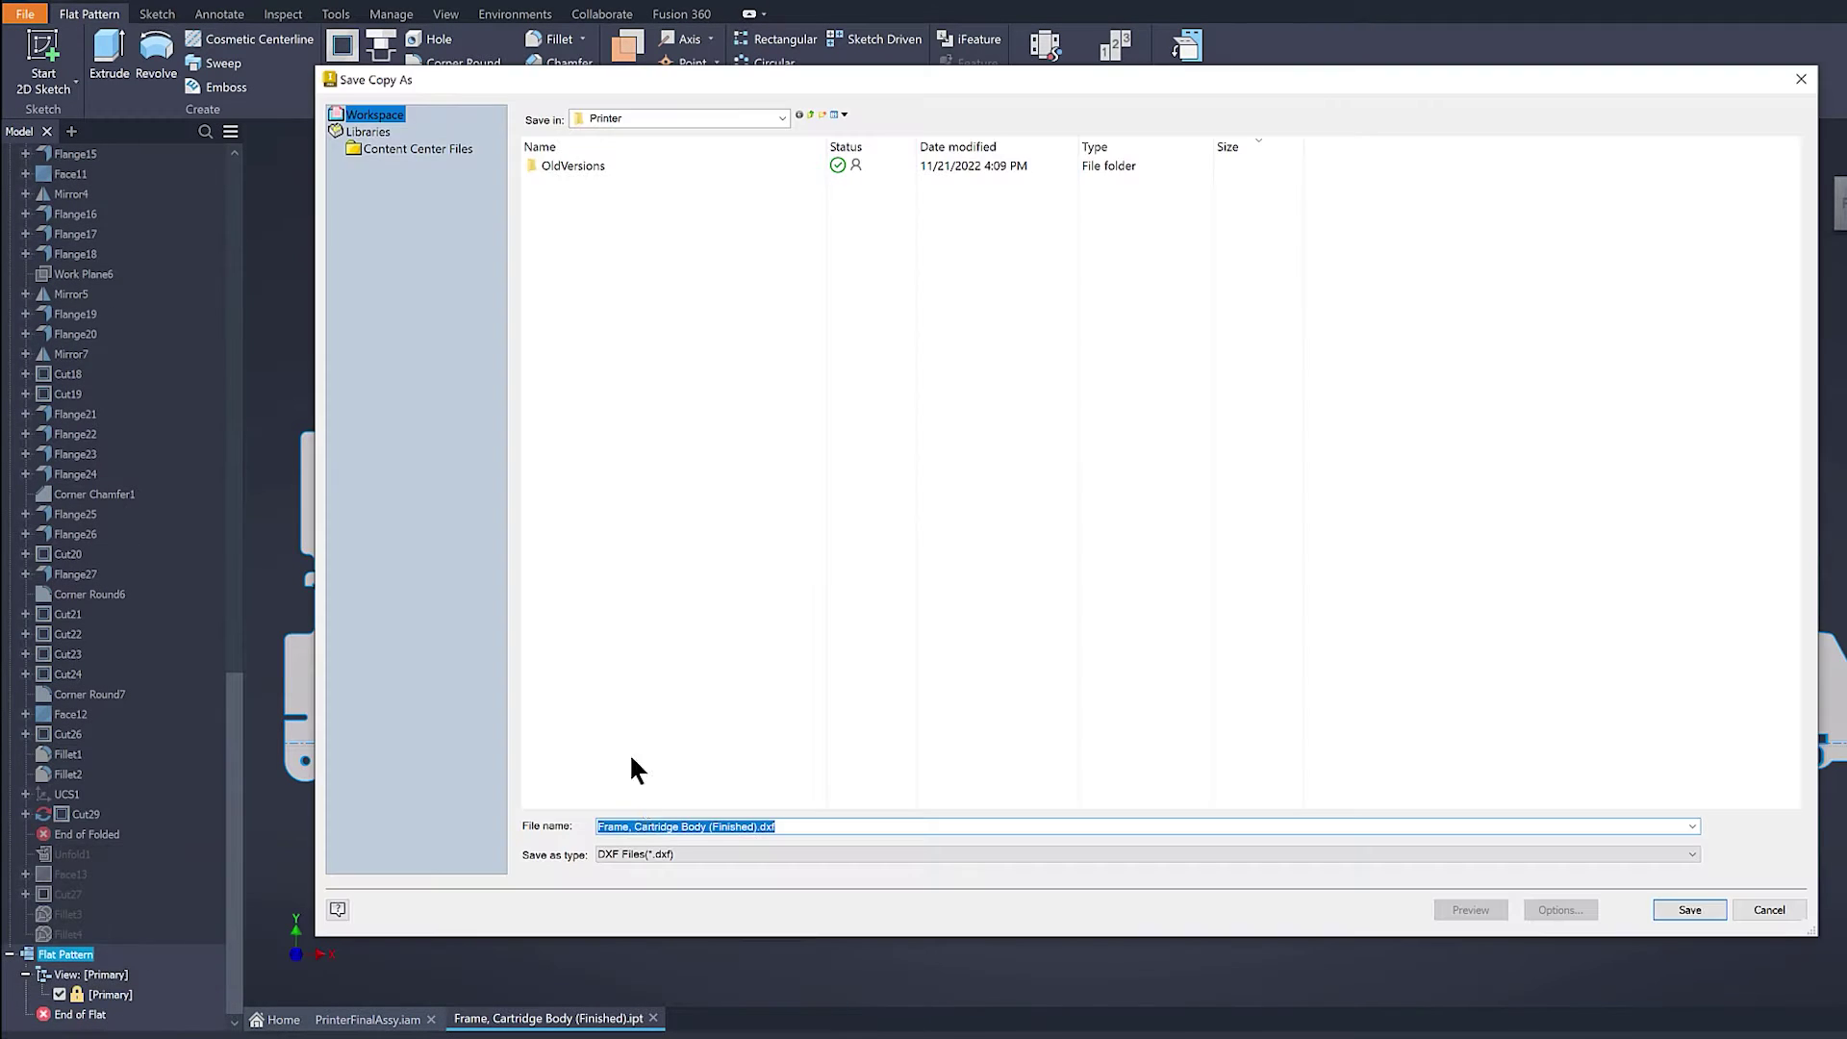
{"action": "left_click", "coordinate": [650, 852]}
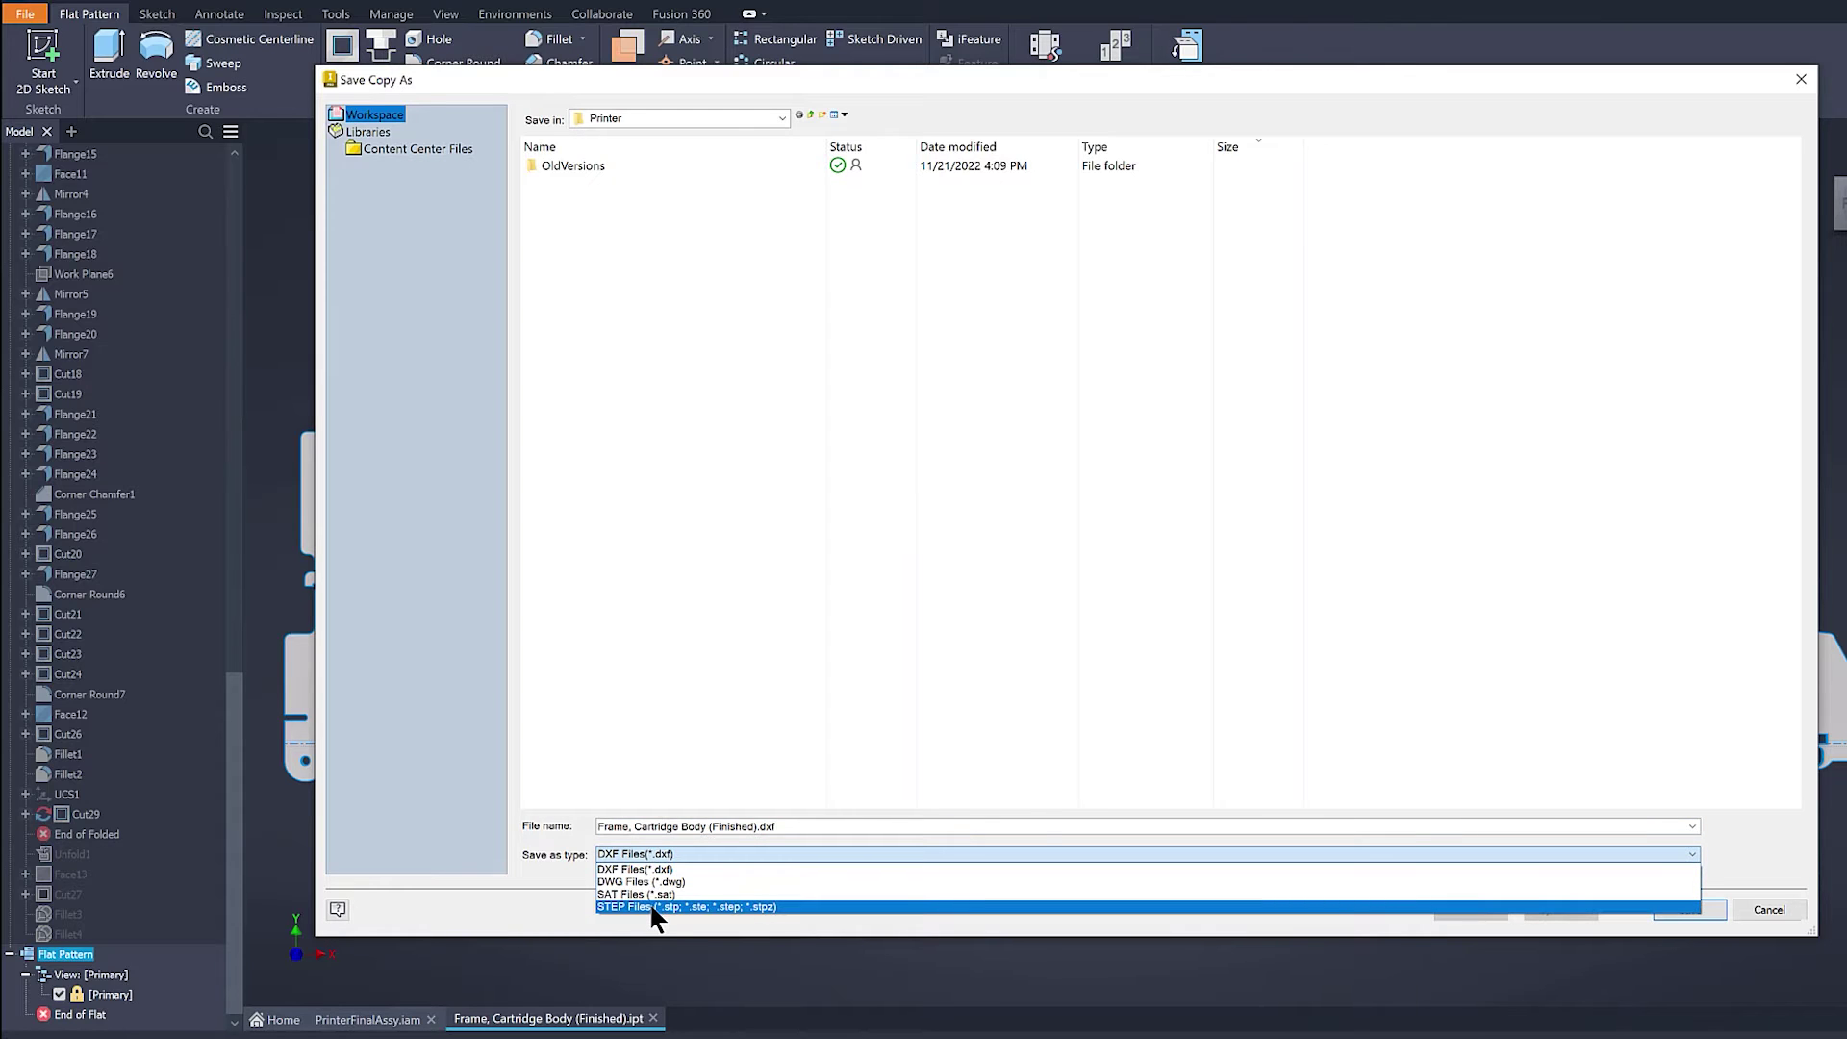
{"action": "left_click", "coordinate": [655, 907]}
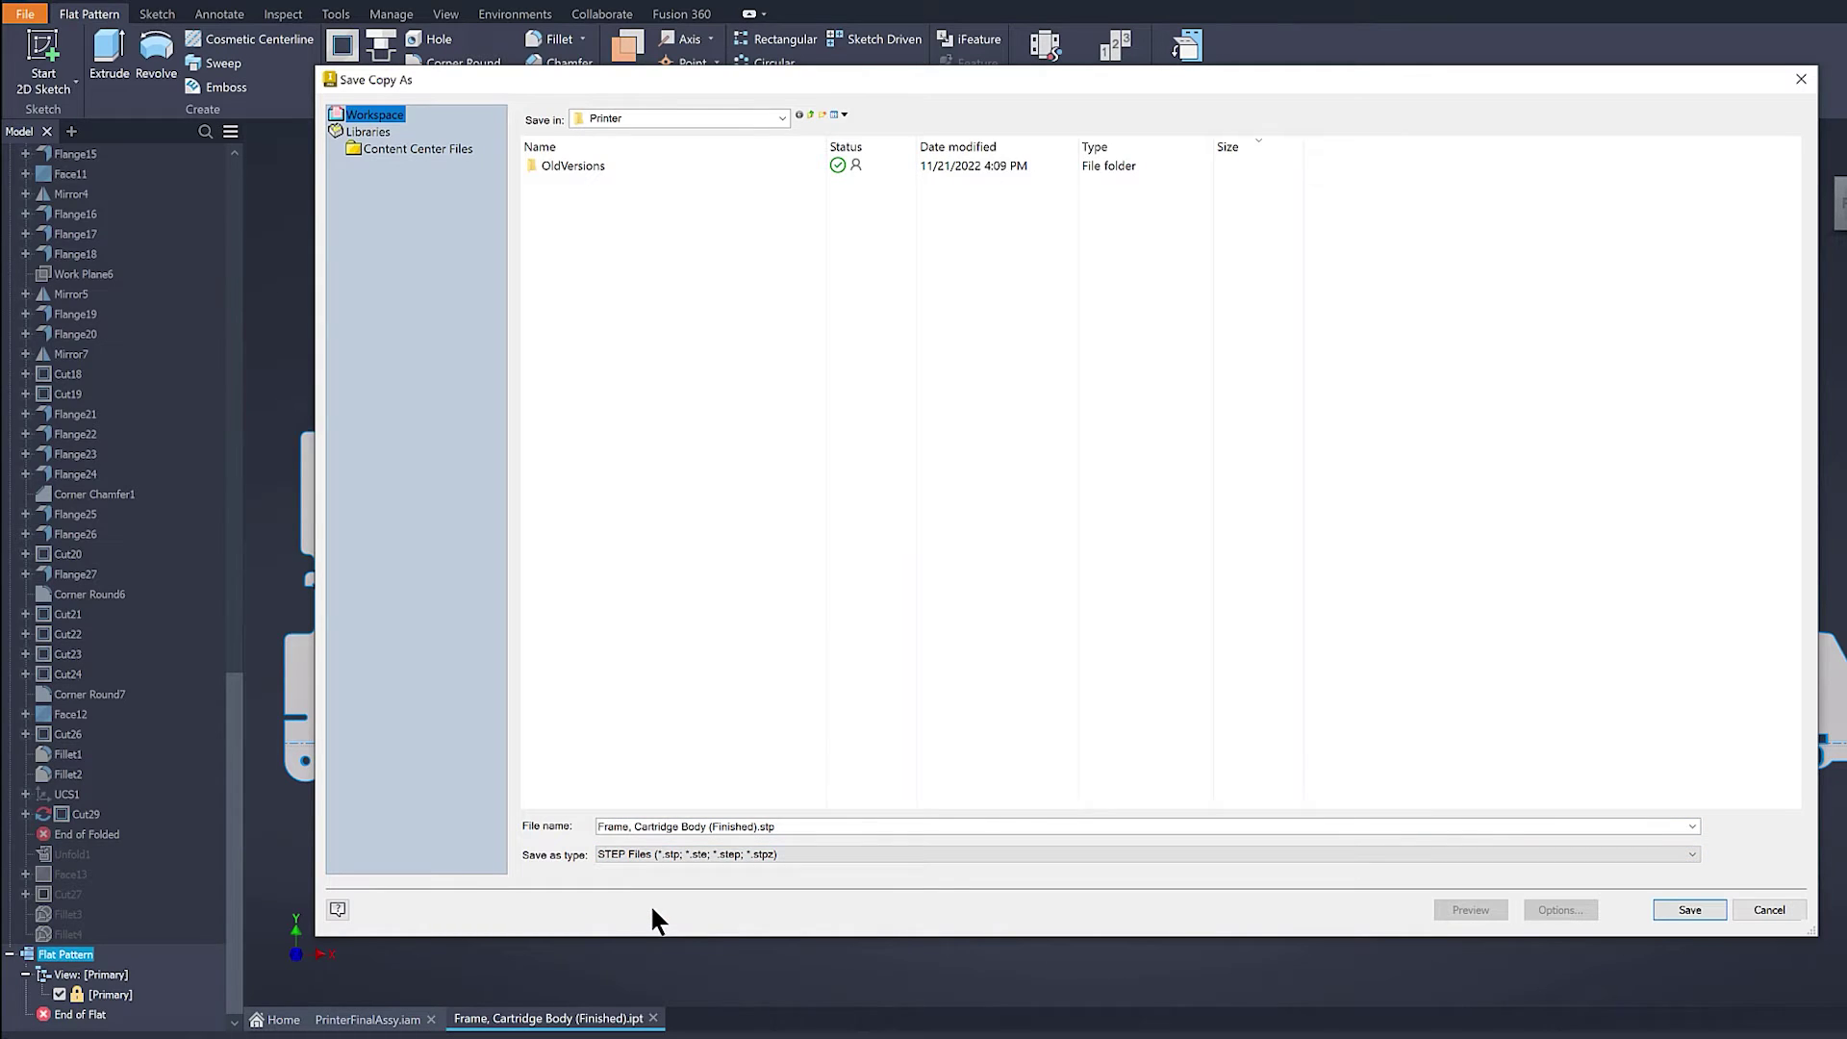
{"action": "left_click", "coordinate": [1690, 909]}
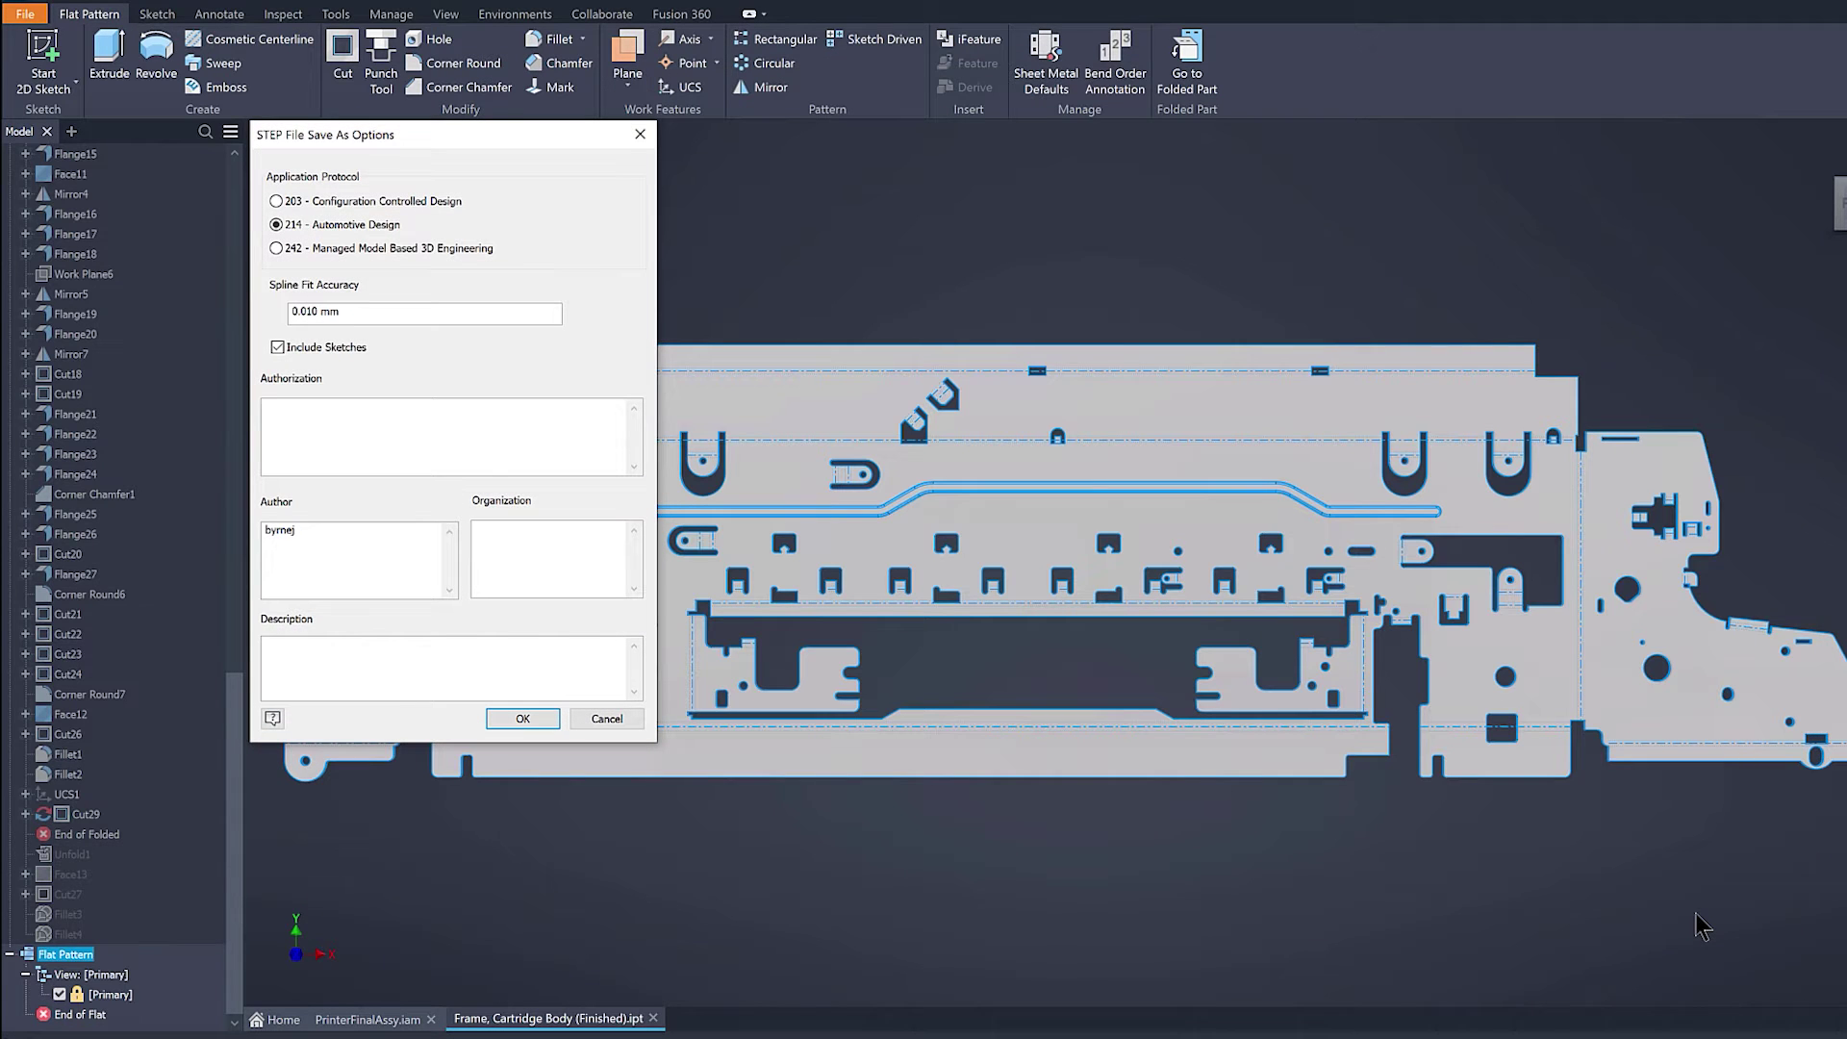
{"action": "left_click", "coordinate": [520, 721]}
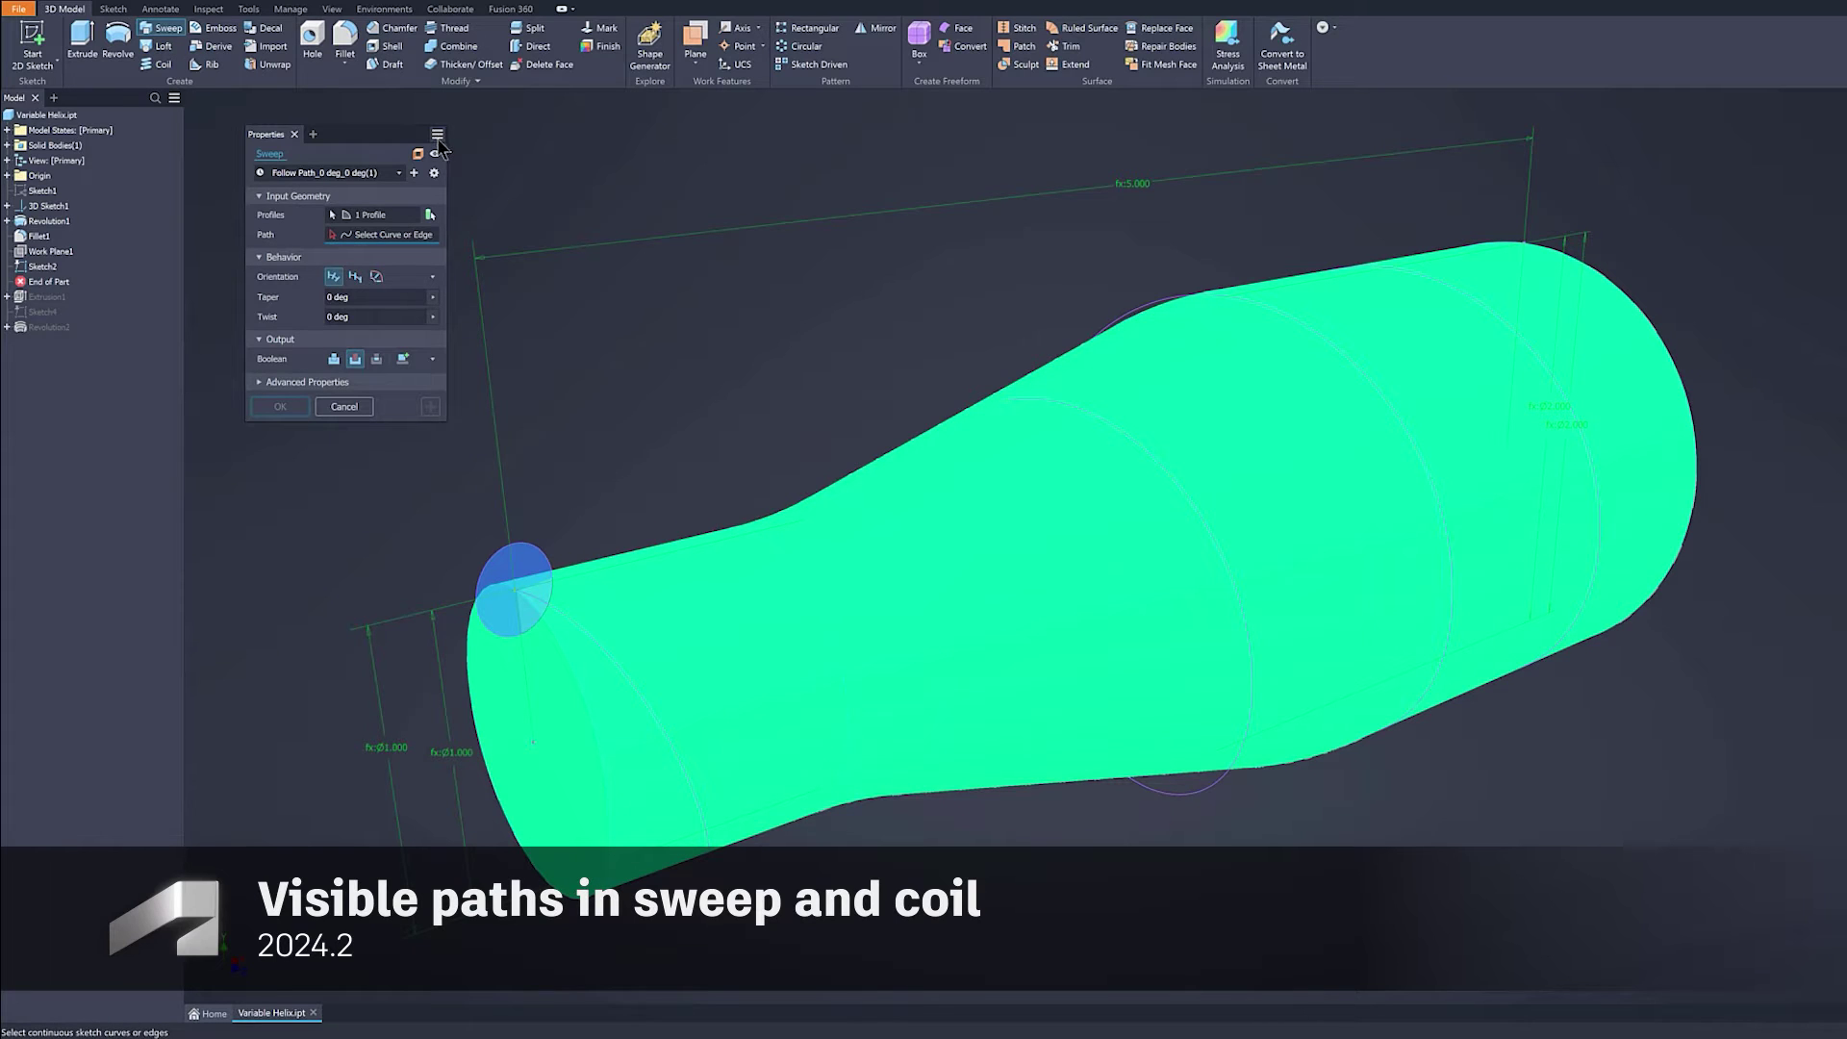
With Keep sketches visible enabled, sweep along the helix path and apply the coil cut
{"action": "left_click", "coordinate": [438, 137]}
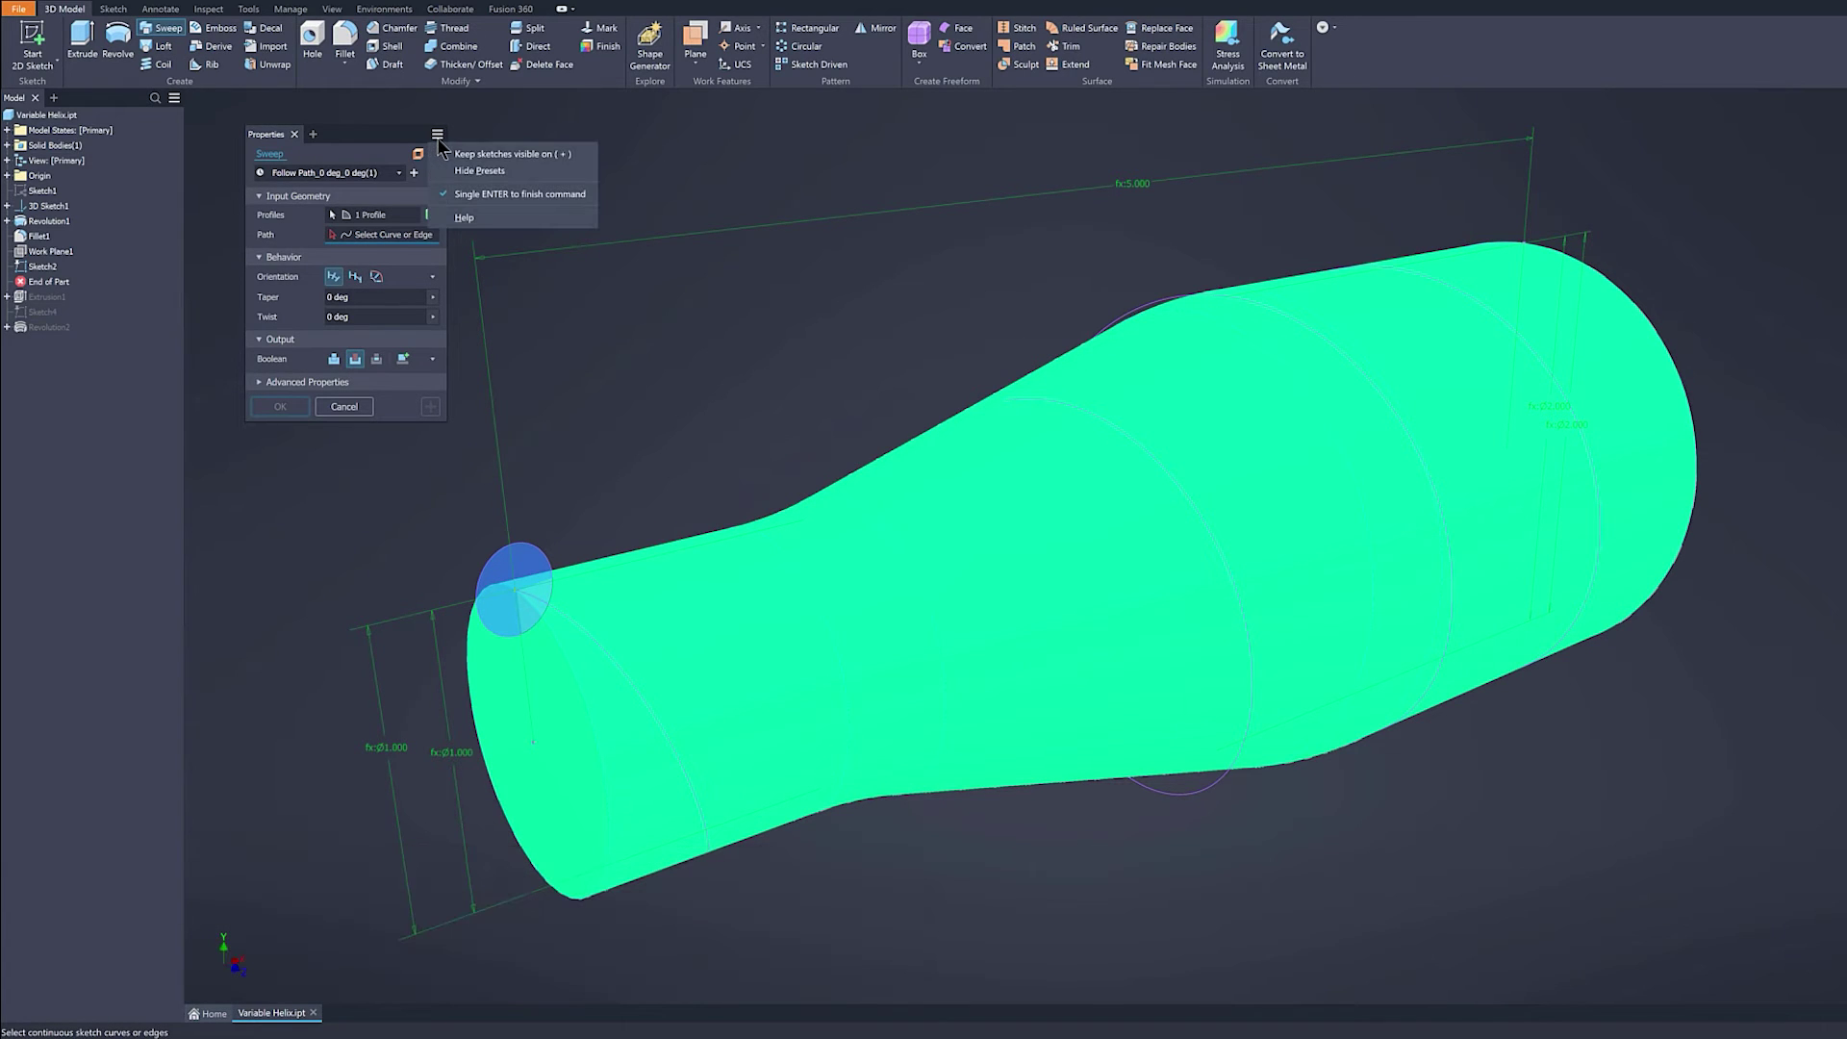
{"action": "left_click", "coordinate": [498, 154]}
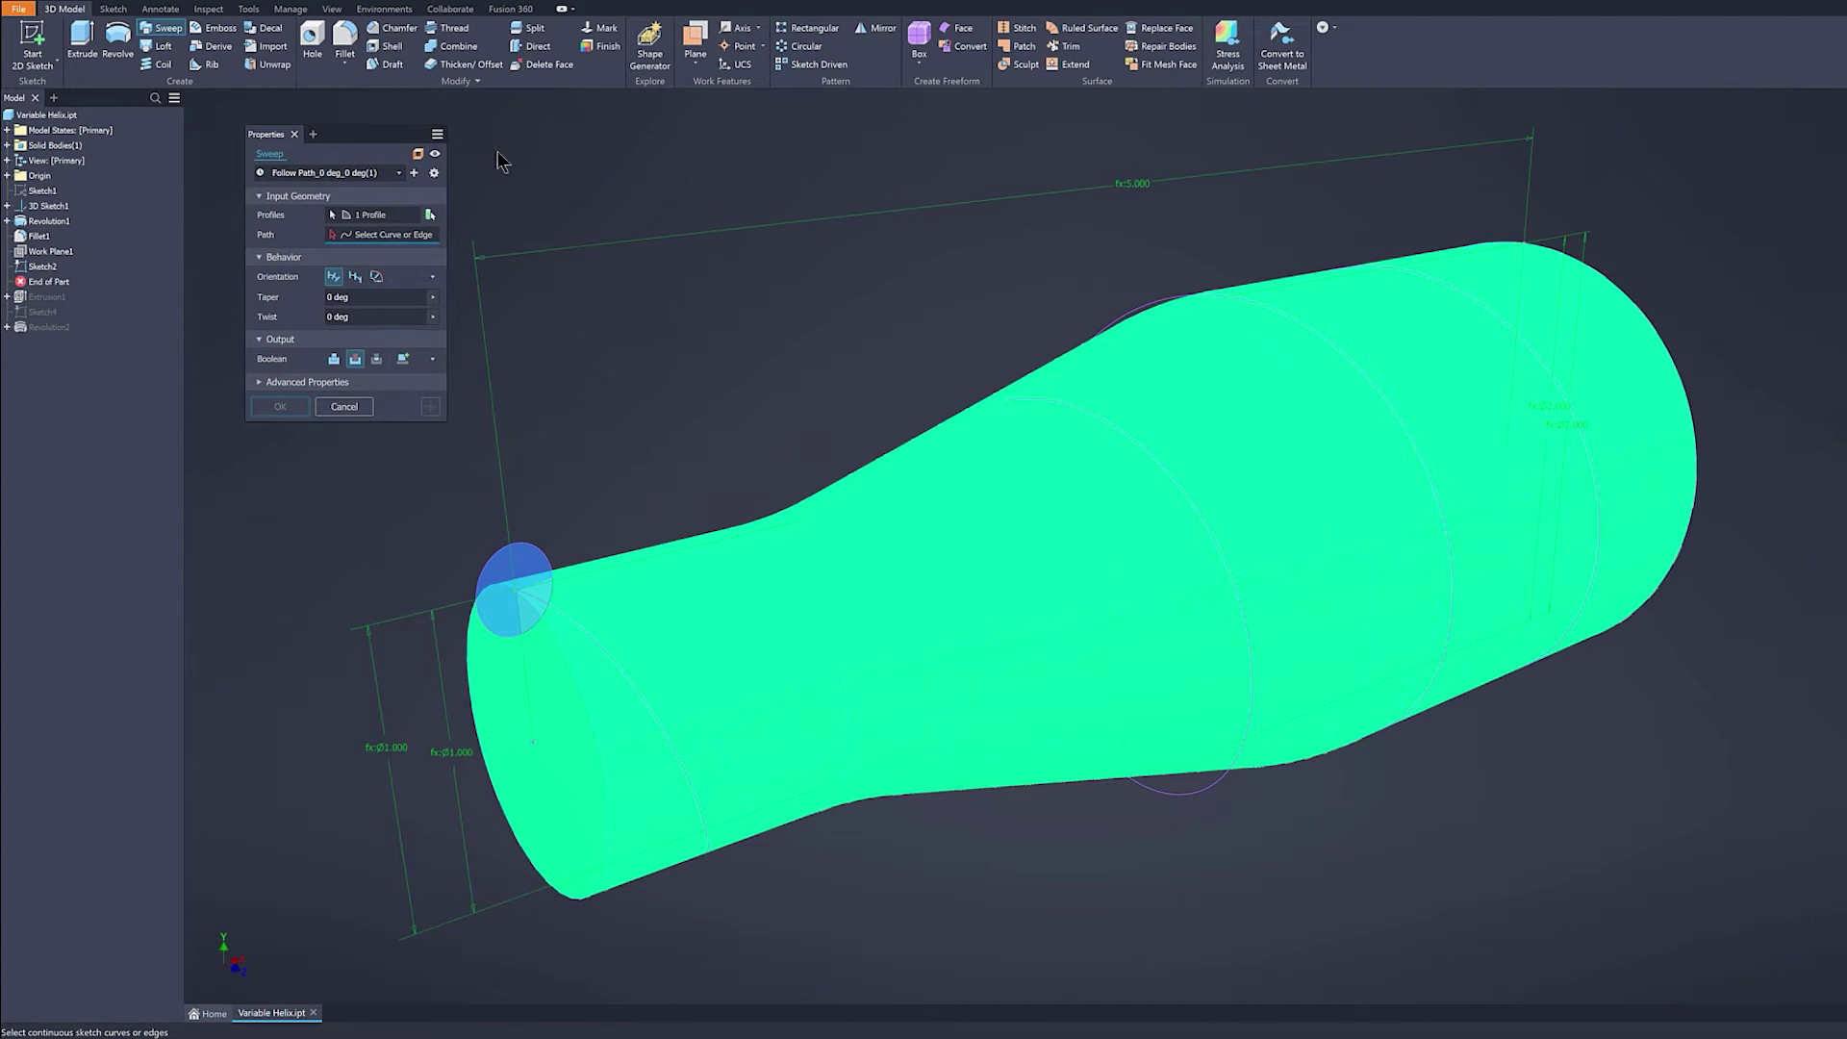
{"action": "left_click", "coordinate": [574, 622]}
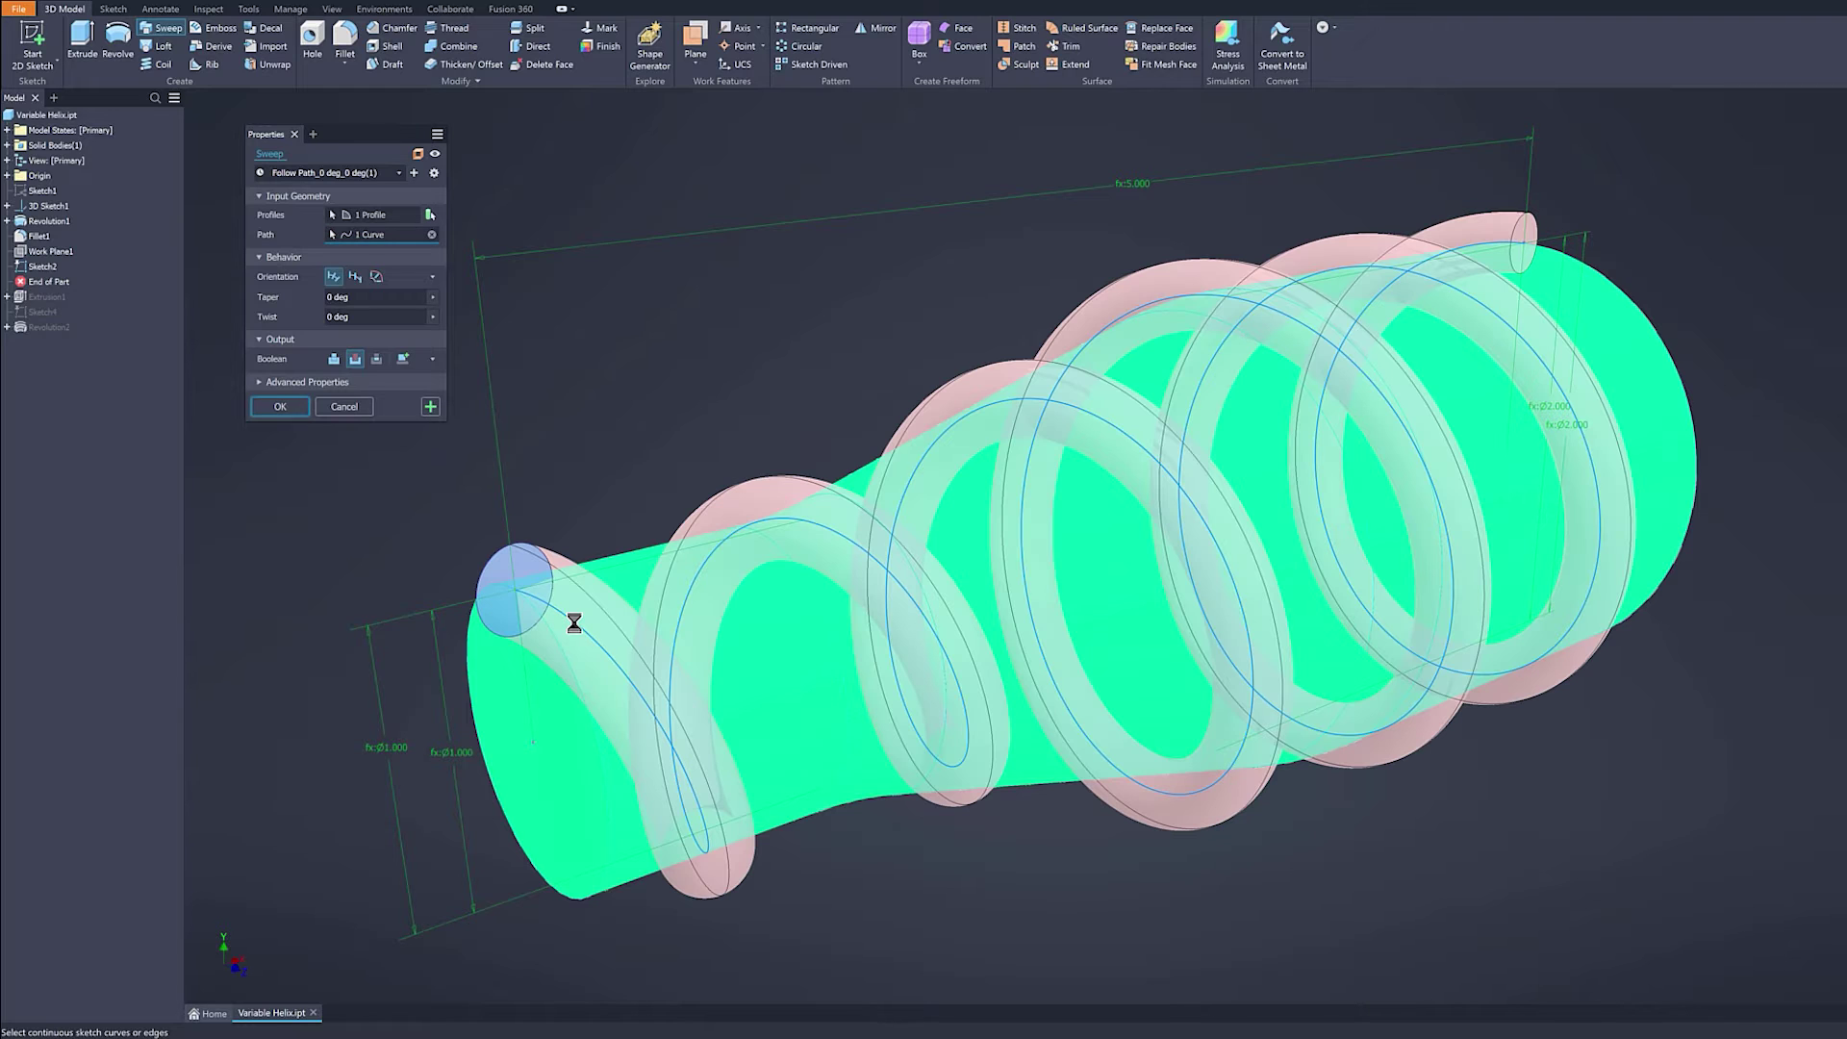
{"action": "left_click", "coordinate": [432, 407]}
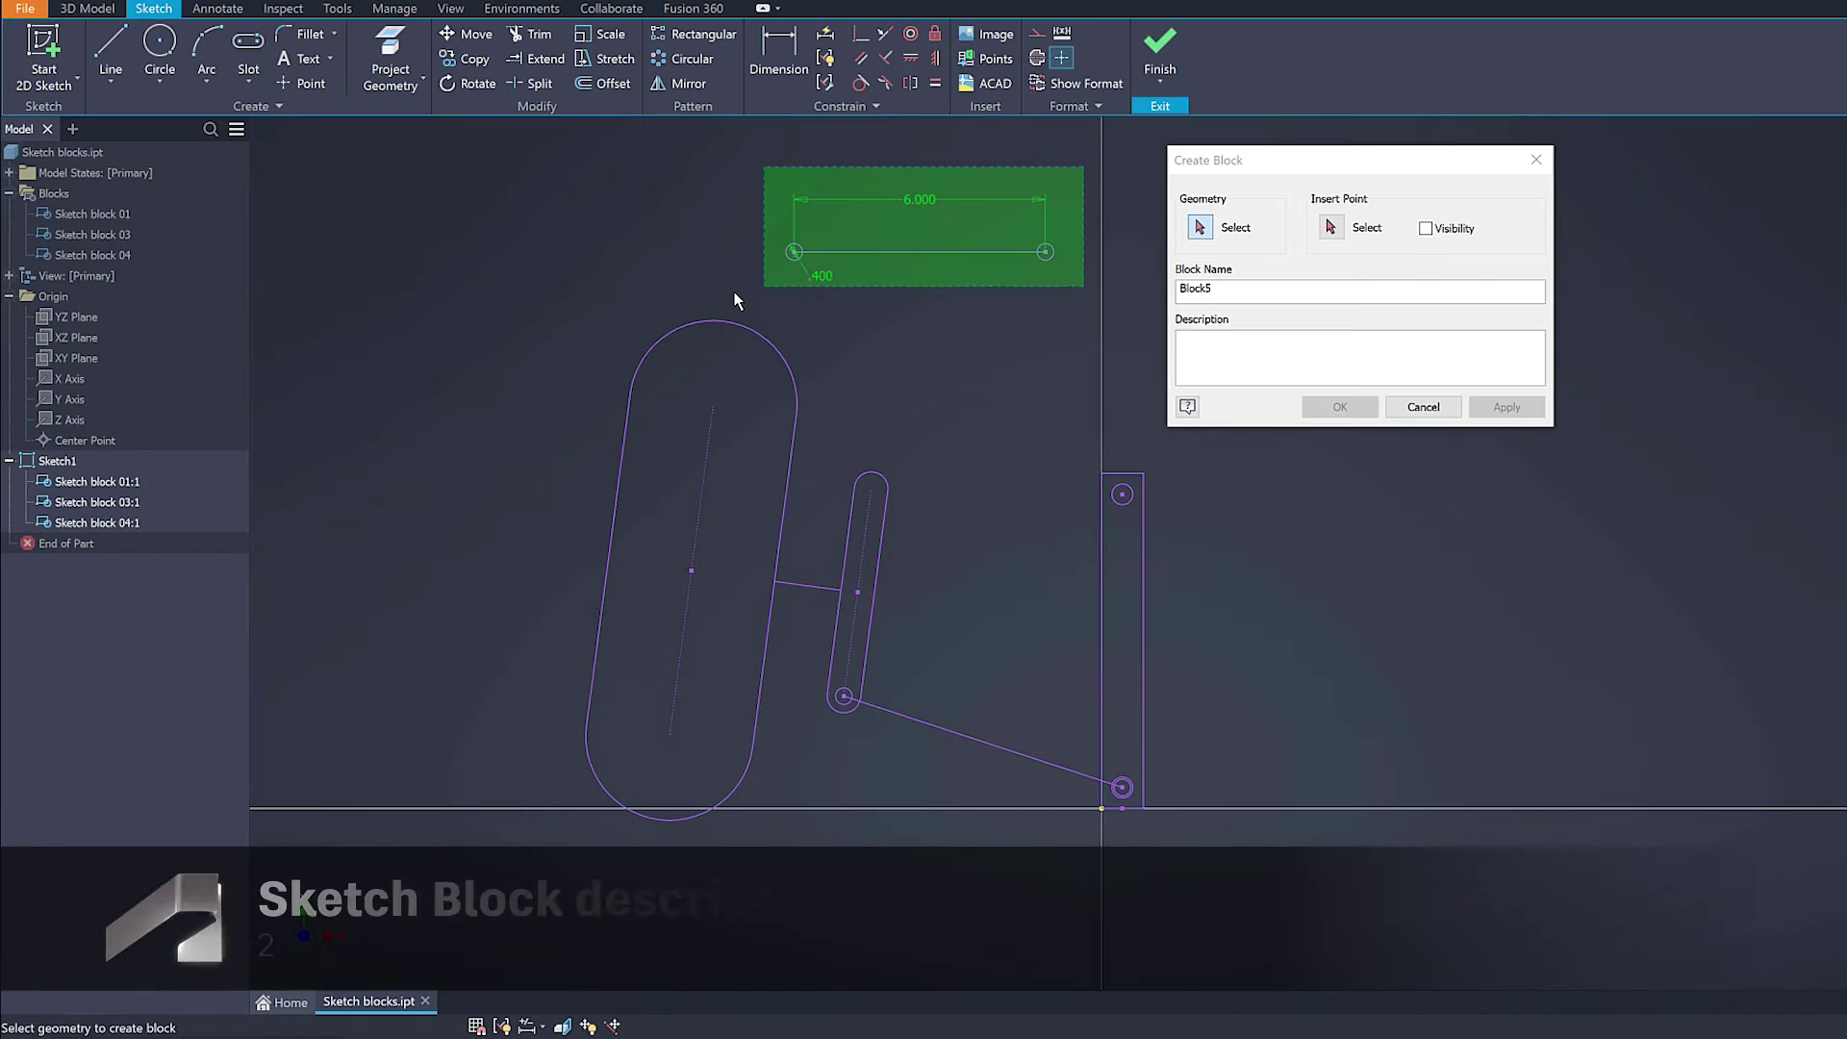
Create 'Sketch block 02' described 'Upper arm' from the top line, inserted at its left end
{"action": "left_click_drag", "start_coordinate": [1080, 168], "coordinate": [765, 285]}
{"action": "left_click", "coordinate": [1331, 227]}
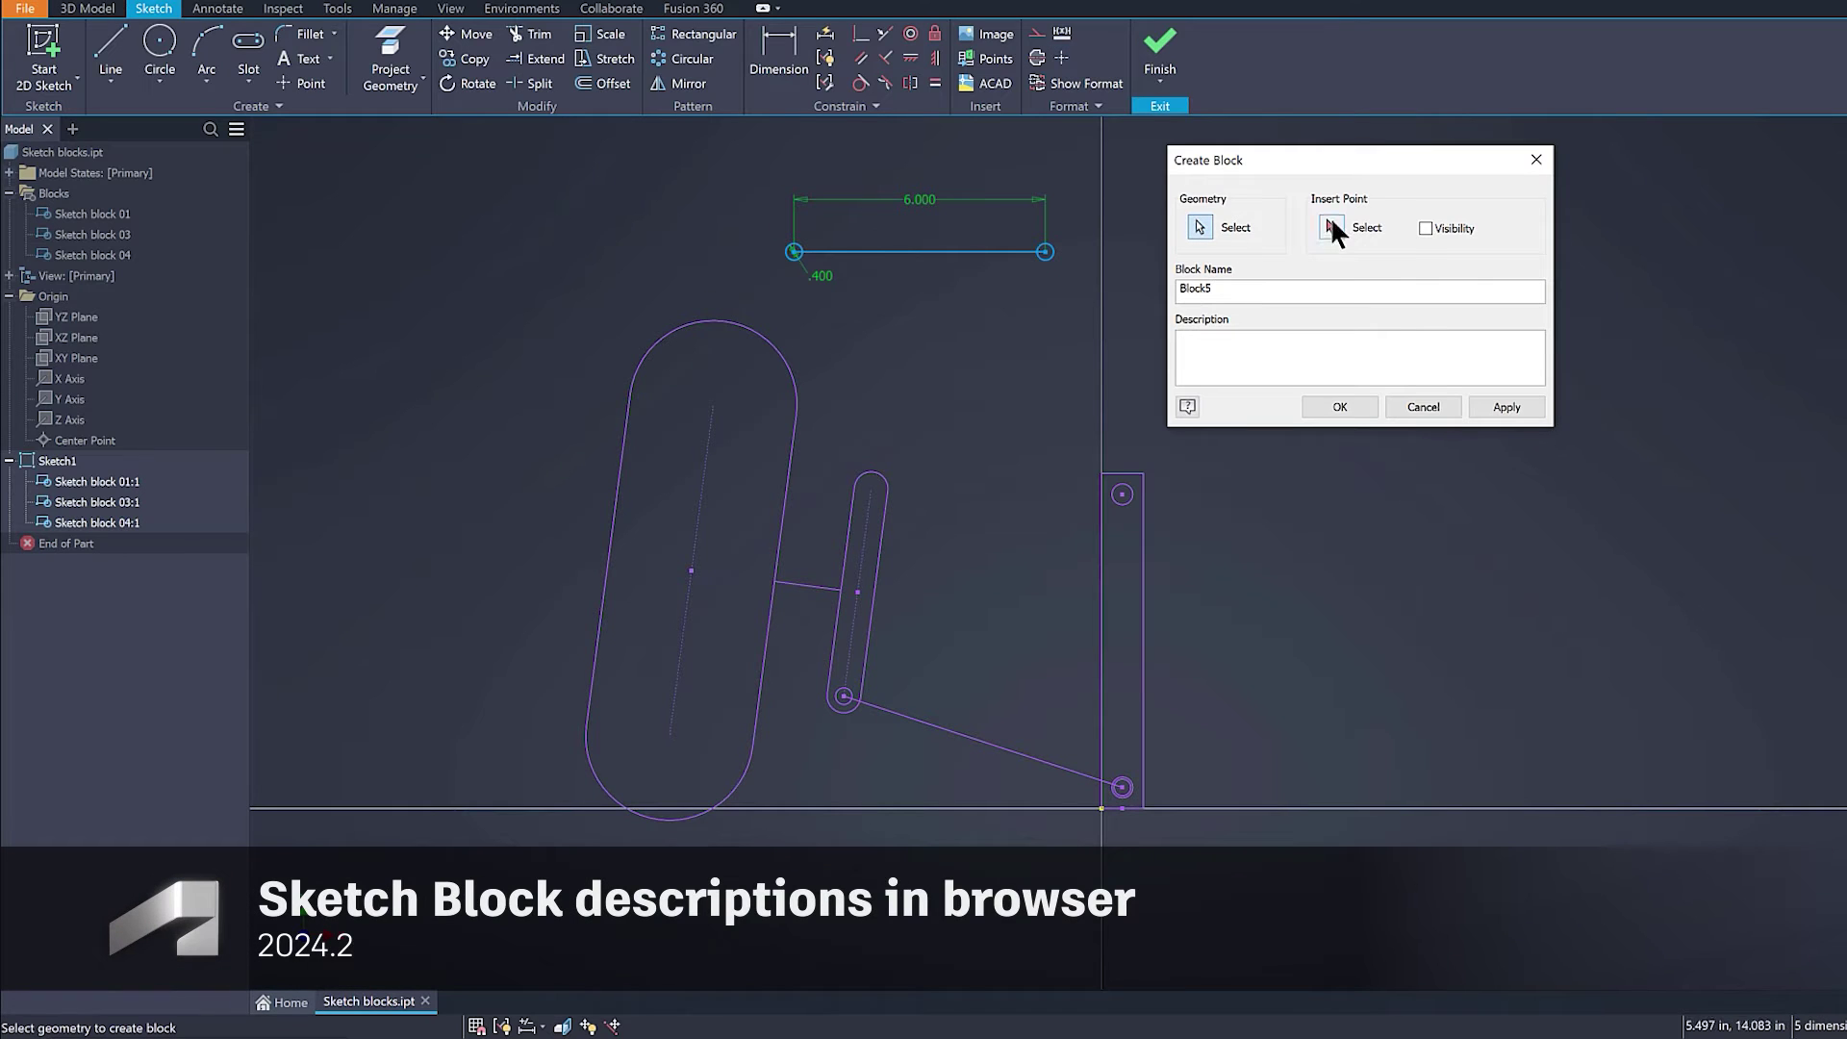
{"action": "left_click", "coordinate": [795, 251]}
{"action": "double_click", "coordinate": [1195, 289]}
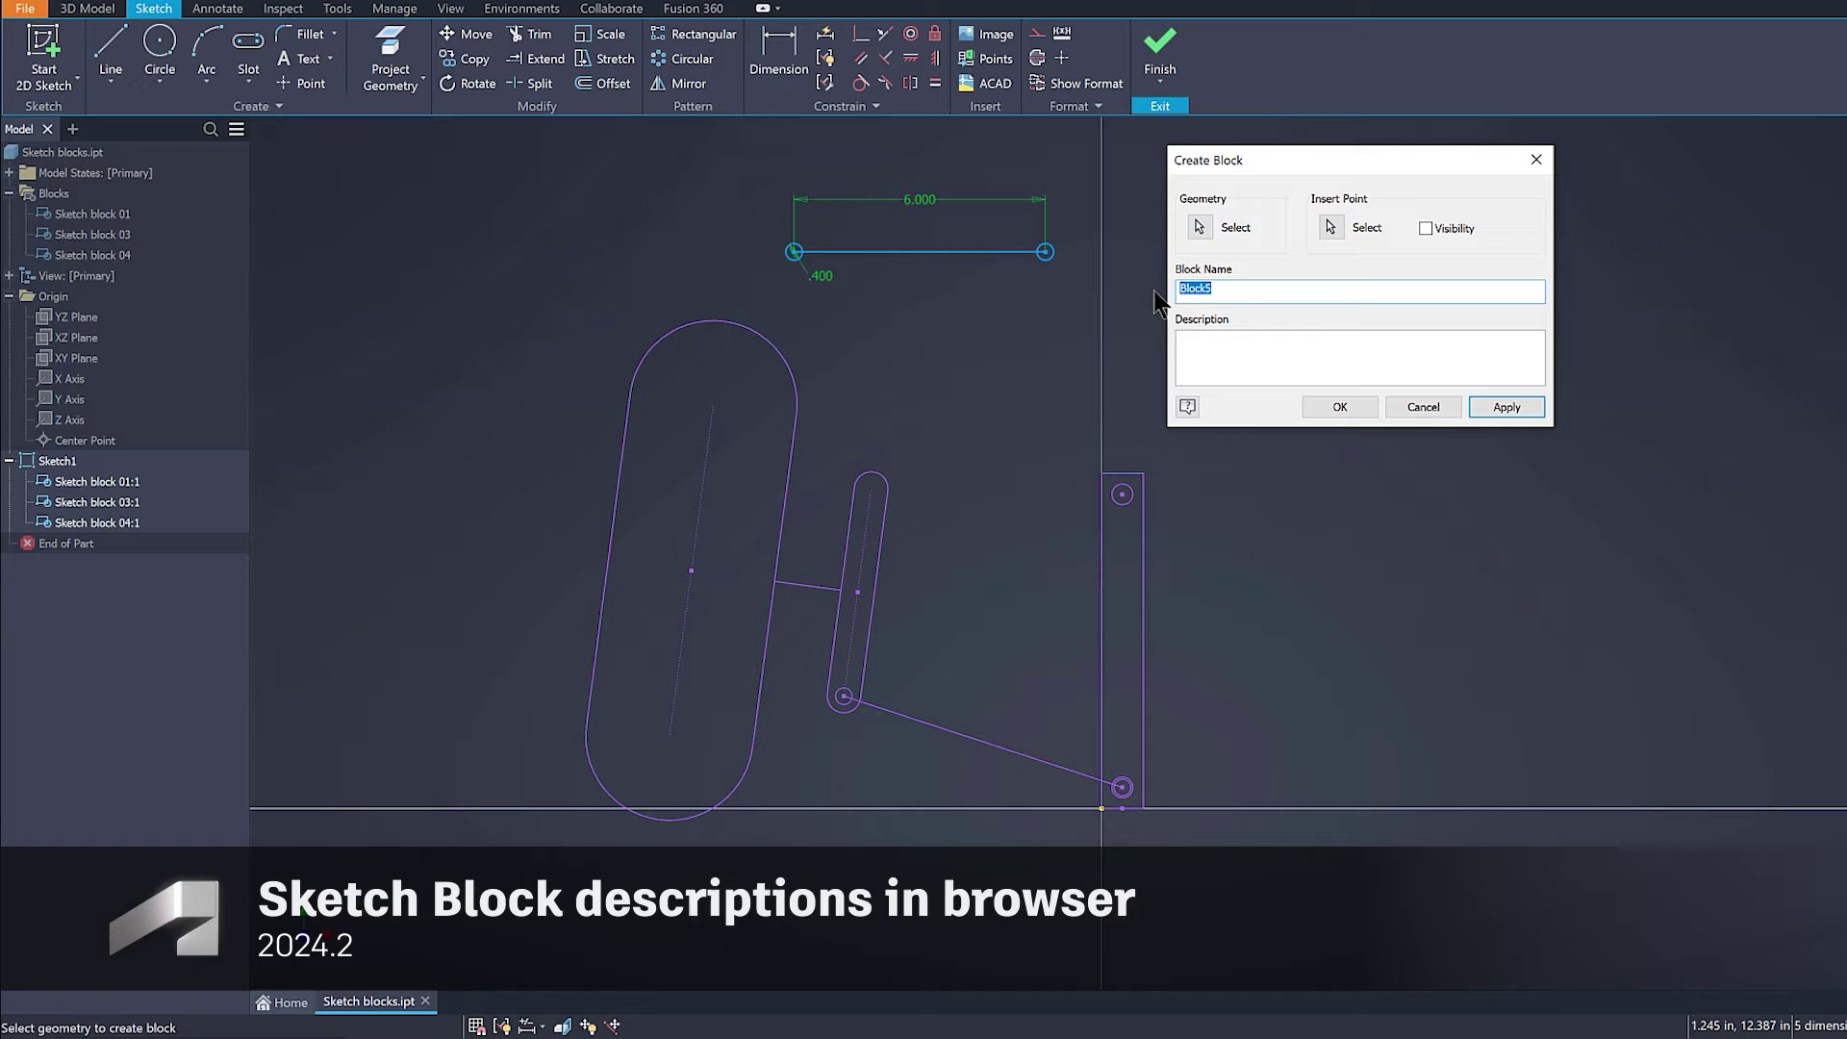
{"action": "type", "text": "Sketch block 02"}
{"action": "left_click", "coordinate": [1280, 358]}
{"action": "type", "text": "Up"}
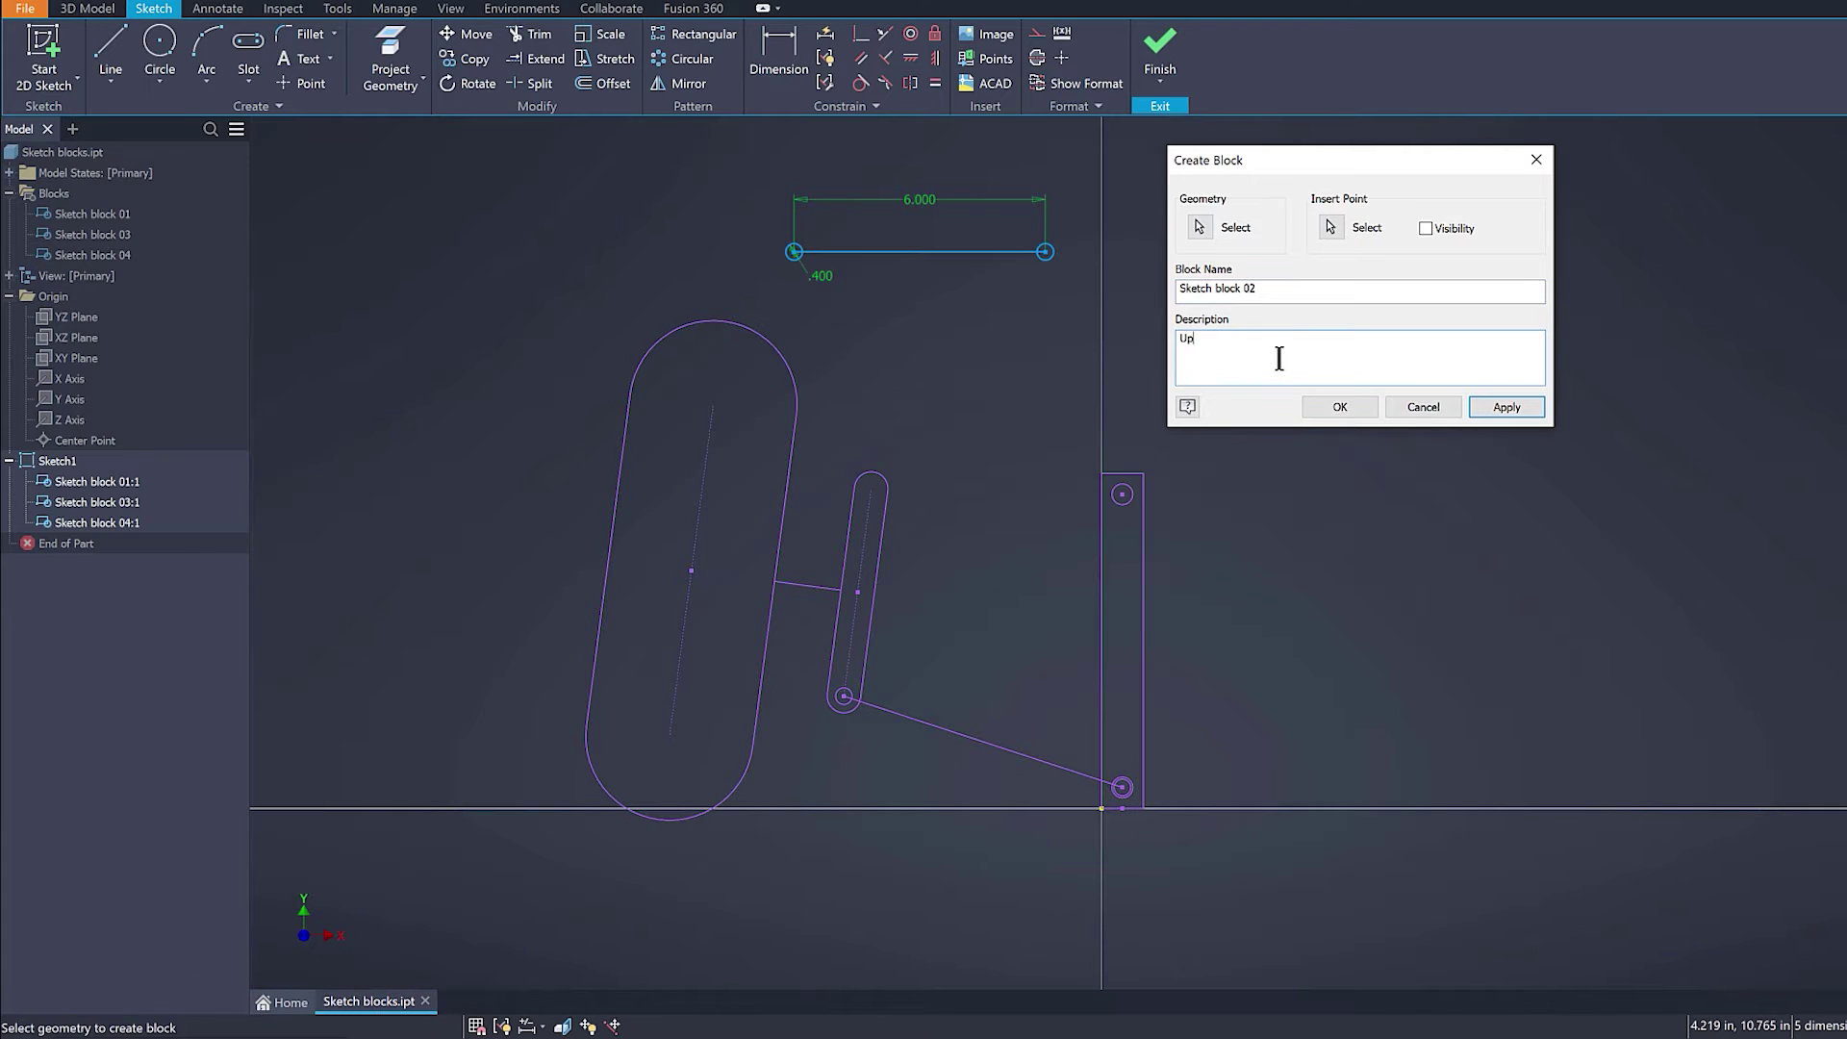
{"action": "type", "text": "per arm"}
{"action": "left_click", "coordinate": [1358, 409]}
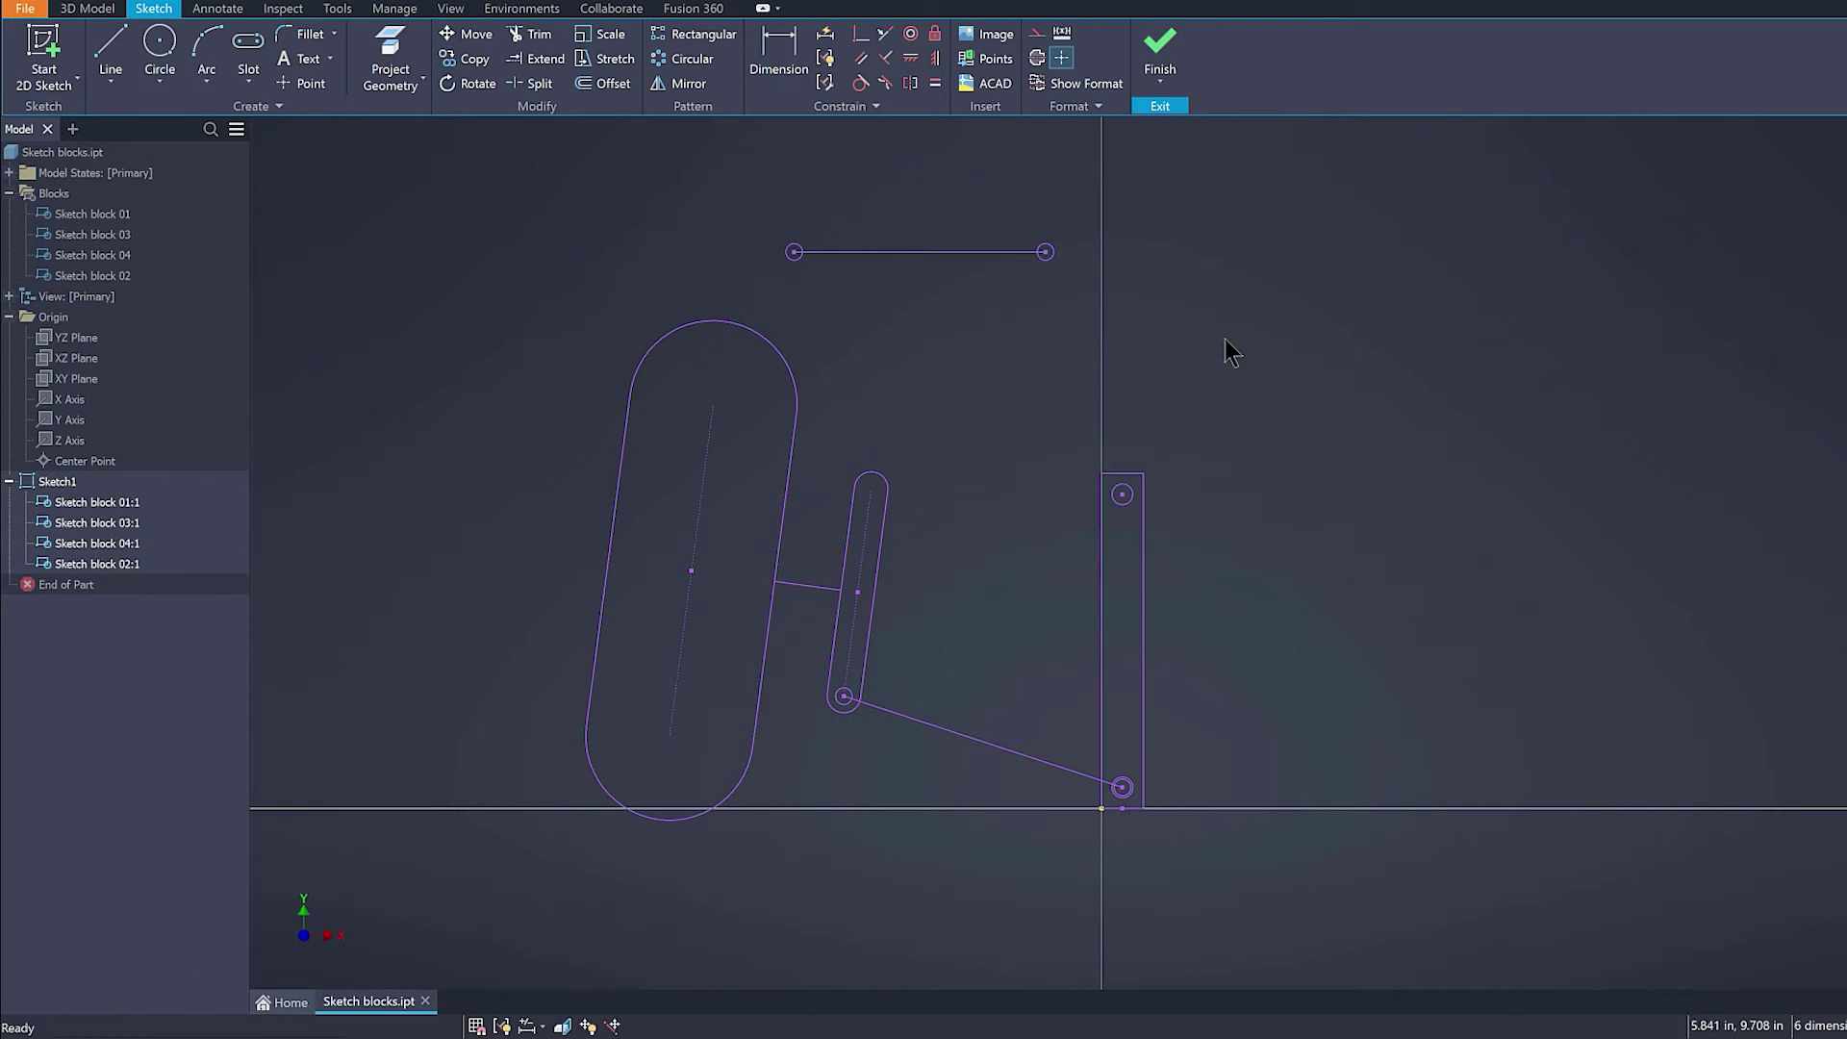
Make the block's ends coincident with the rectangle's top circle centre and the slot's top centre
{"action": "left_click", "coordinate": [862, 44]}
{"action": "left_click", "coordinate": [1045, 252]}
{"action": "left_click", "coordinate": [1122, 494]}
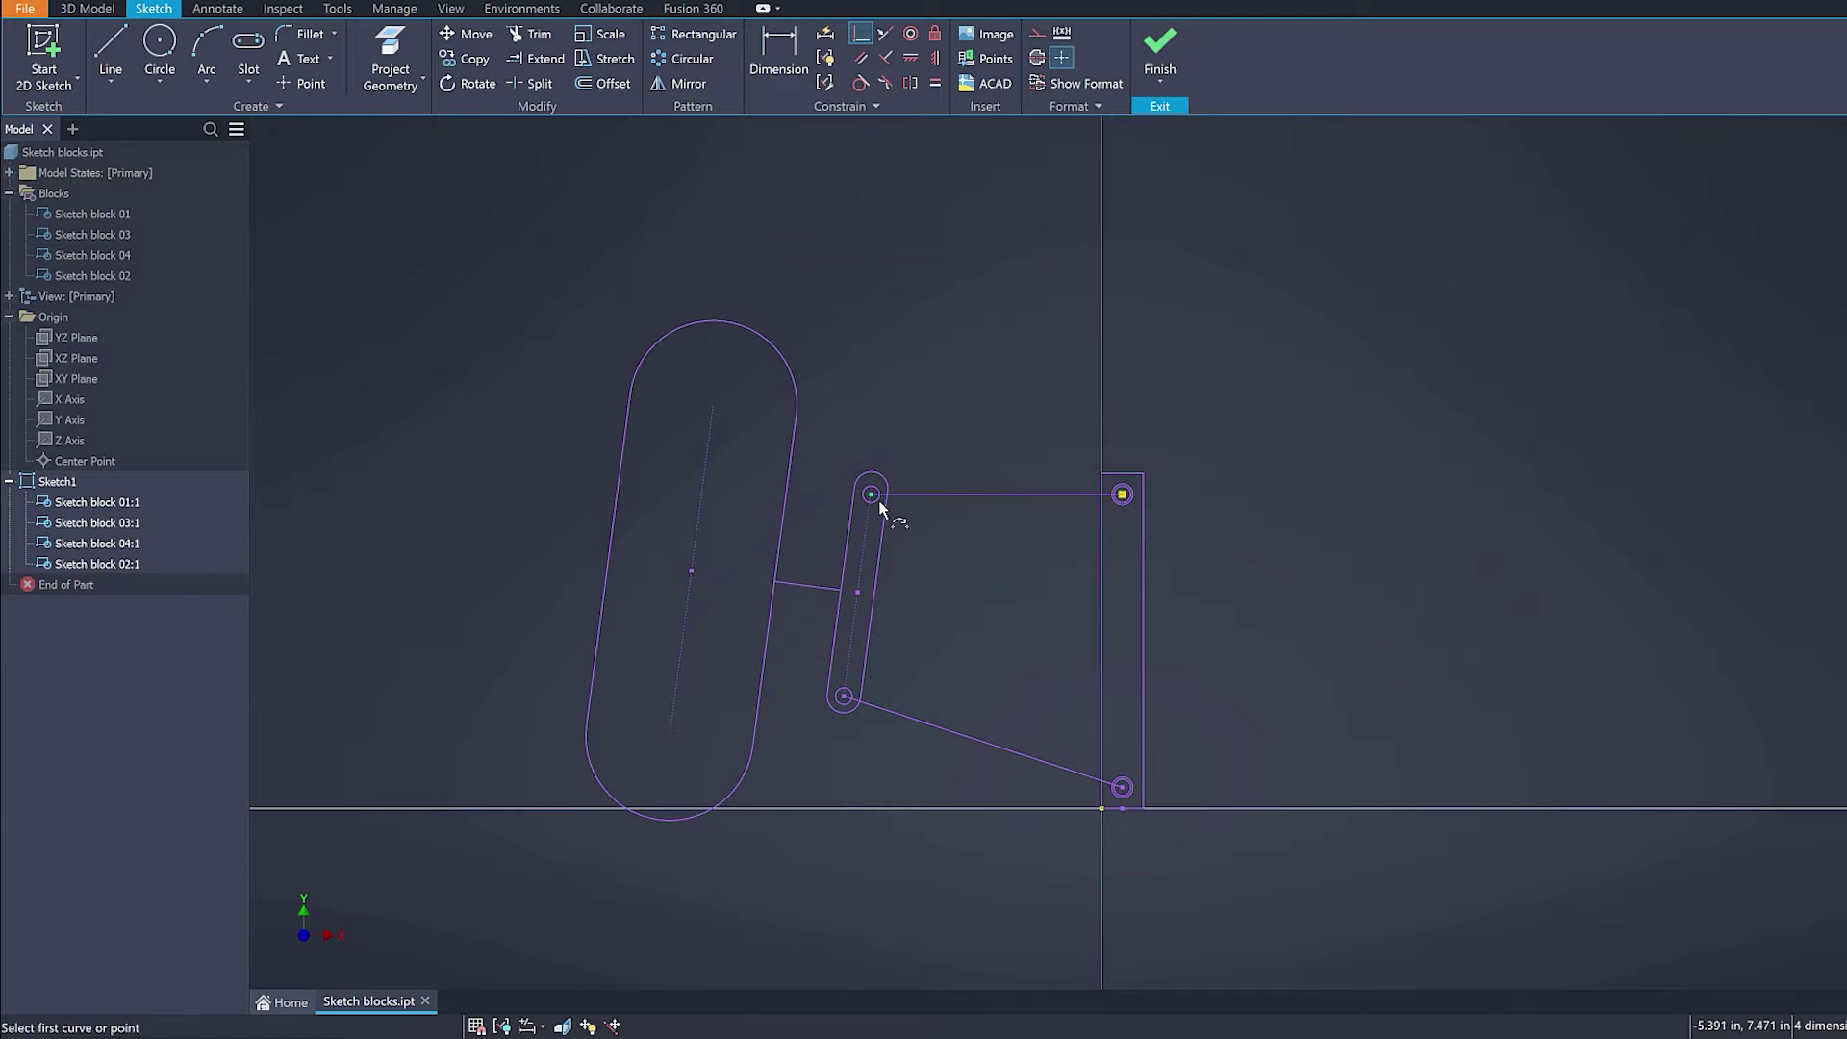
{"action": "key", "text": "Escape"}
{"action": "left_click_drag", "start_coordinate": [884, 507], "coordinate": [866, 440]}
{"action": "left_click", "coordinate": [863, 36]}
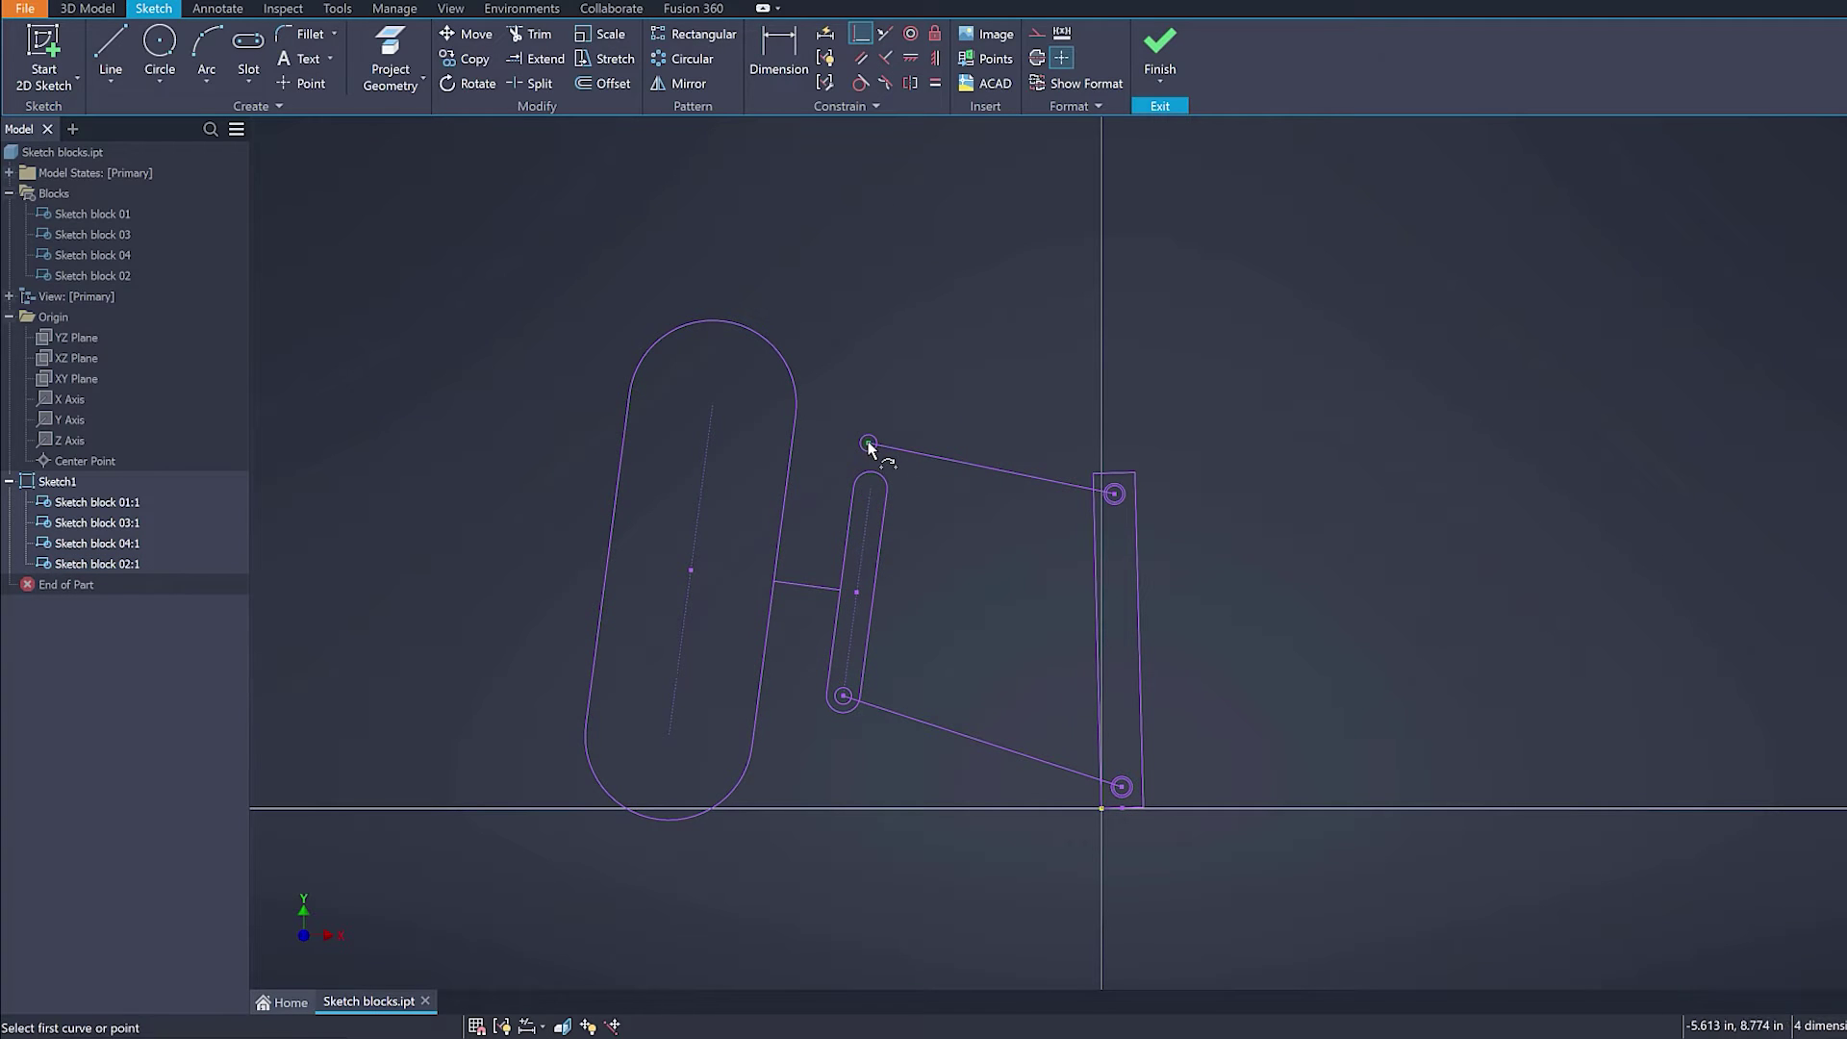
{"action": "left_click", "coordinate": [866, 441]}
{"action": "left_click", "coordinate": [869, 492]}
{"action": "key", "text": "Escape"}
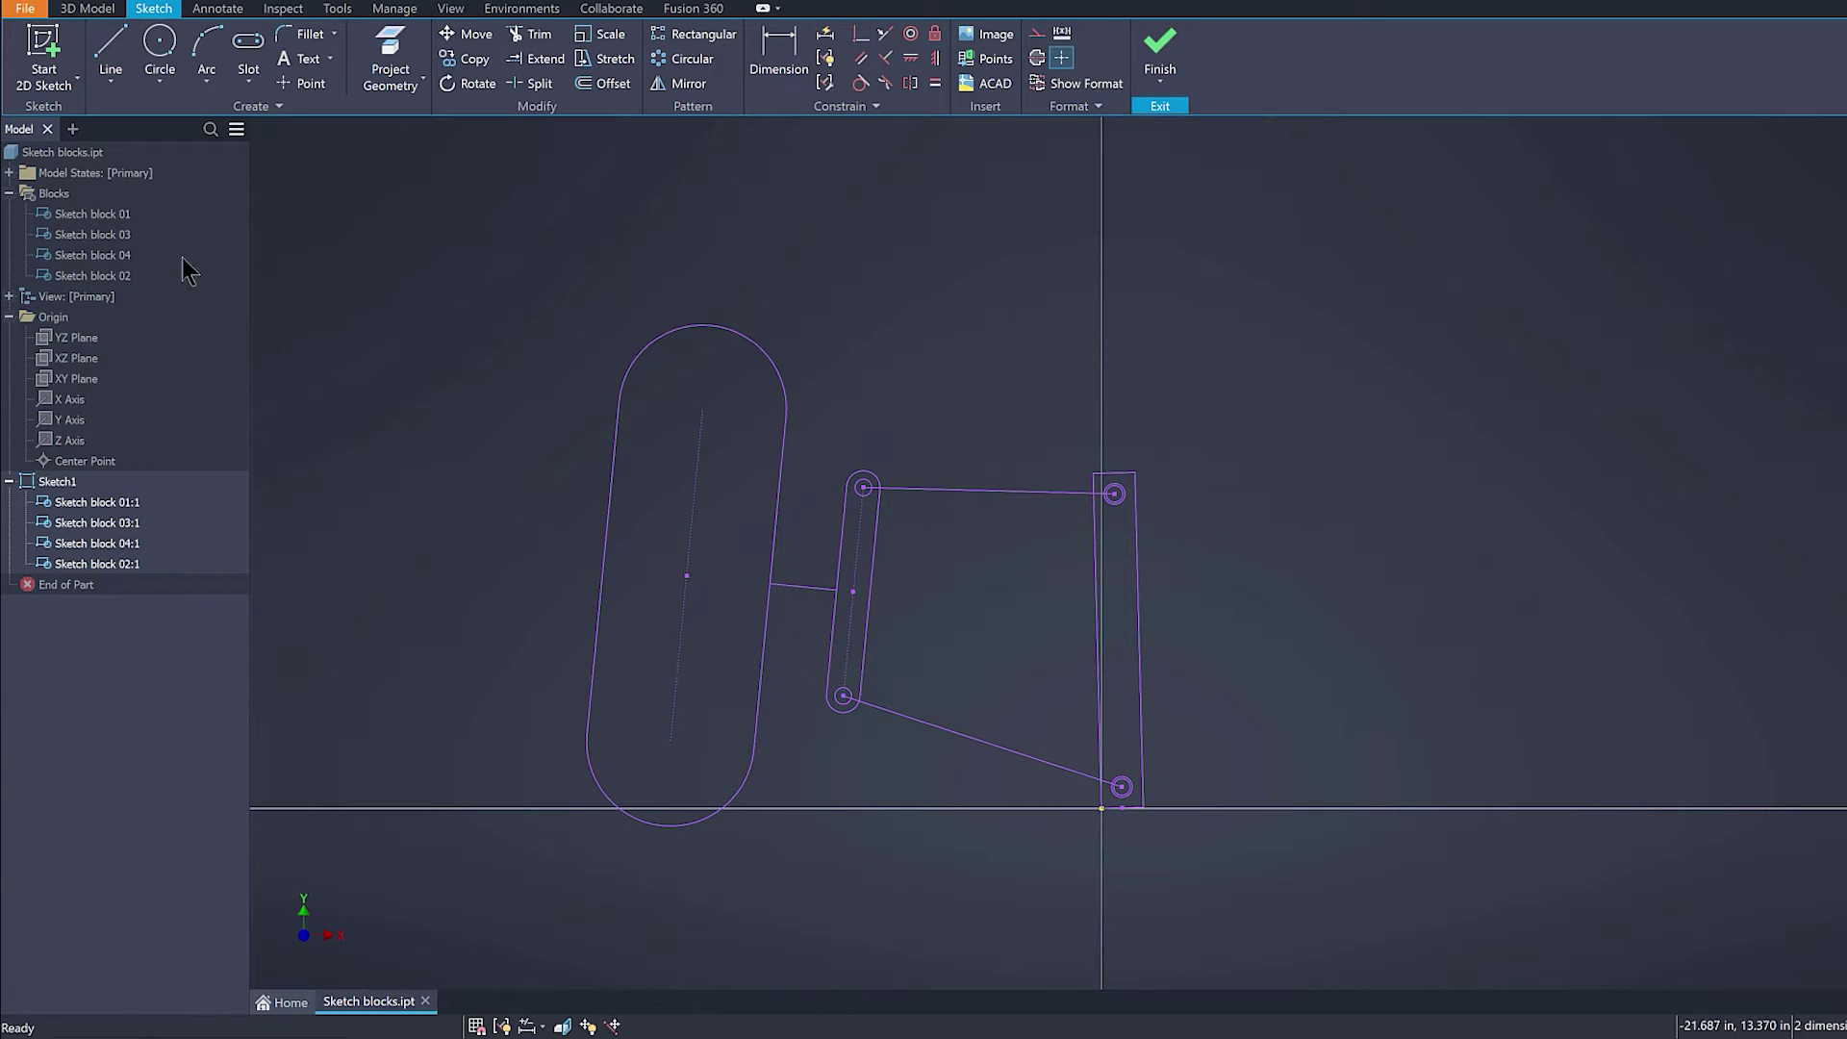
{"action": "mouse_move", "coordinate": [43, 277]}
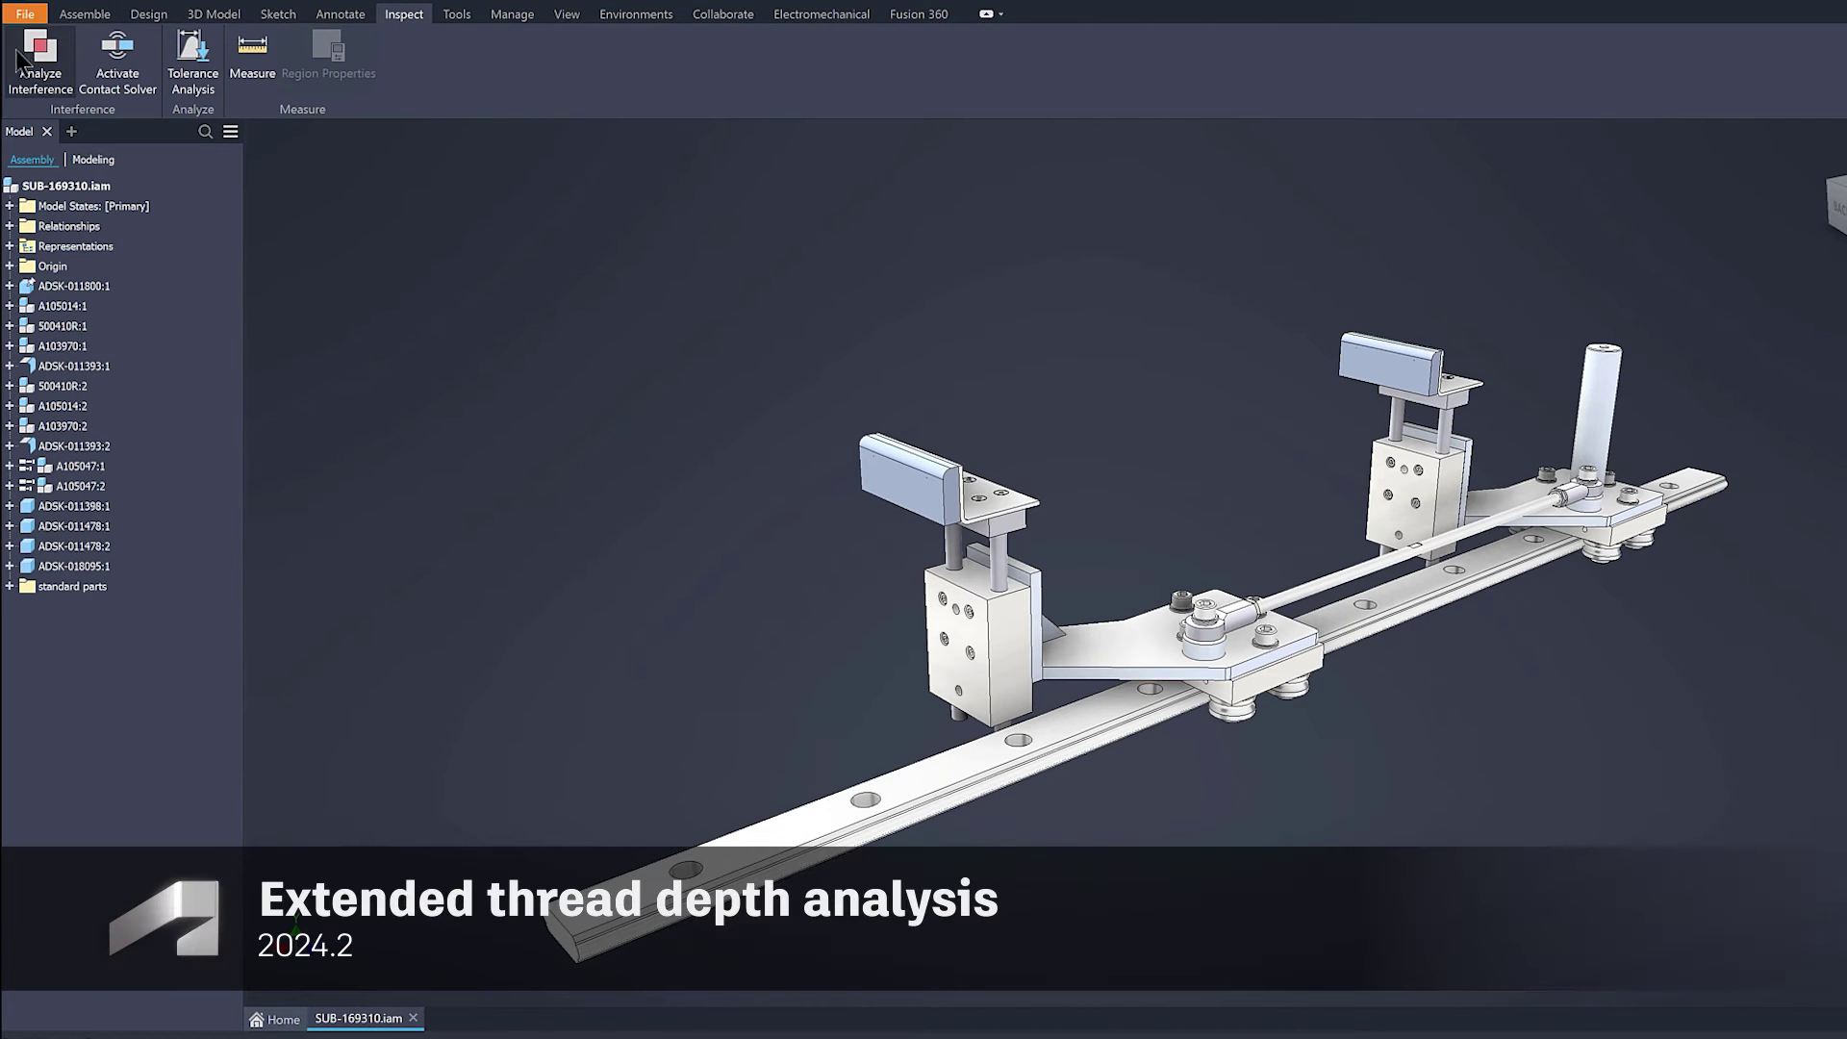
Run Analyze Interference on all parts with precise thread analysis, showing Threads and Matching threads
{"action": "left_click", "coordinate": [36, 56]}
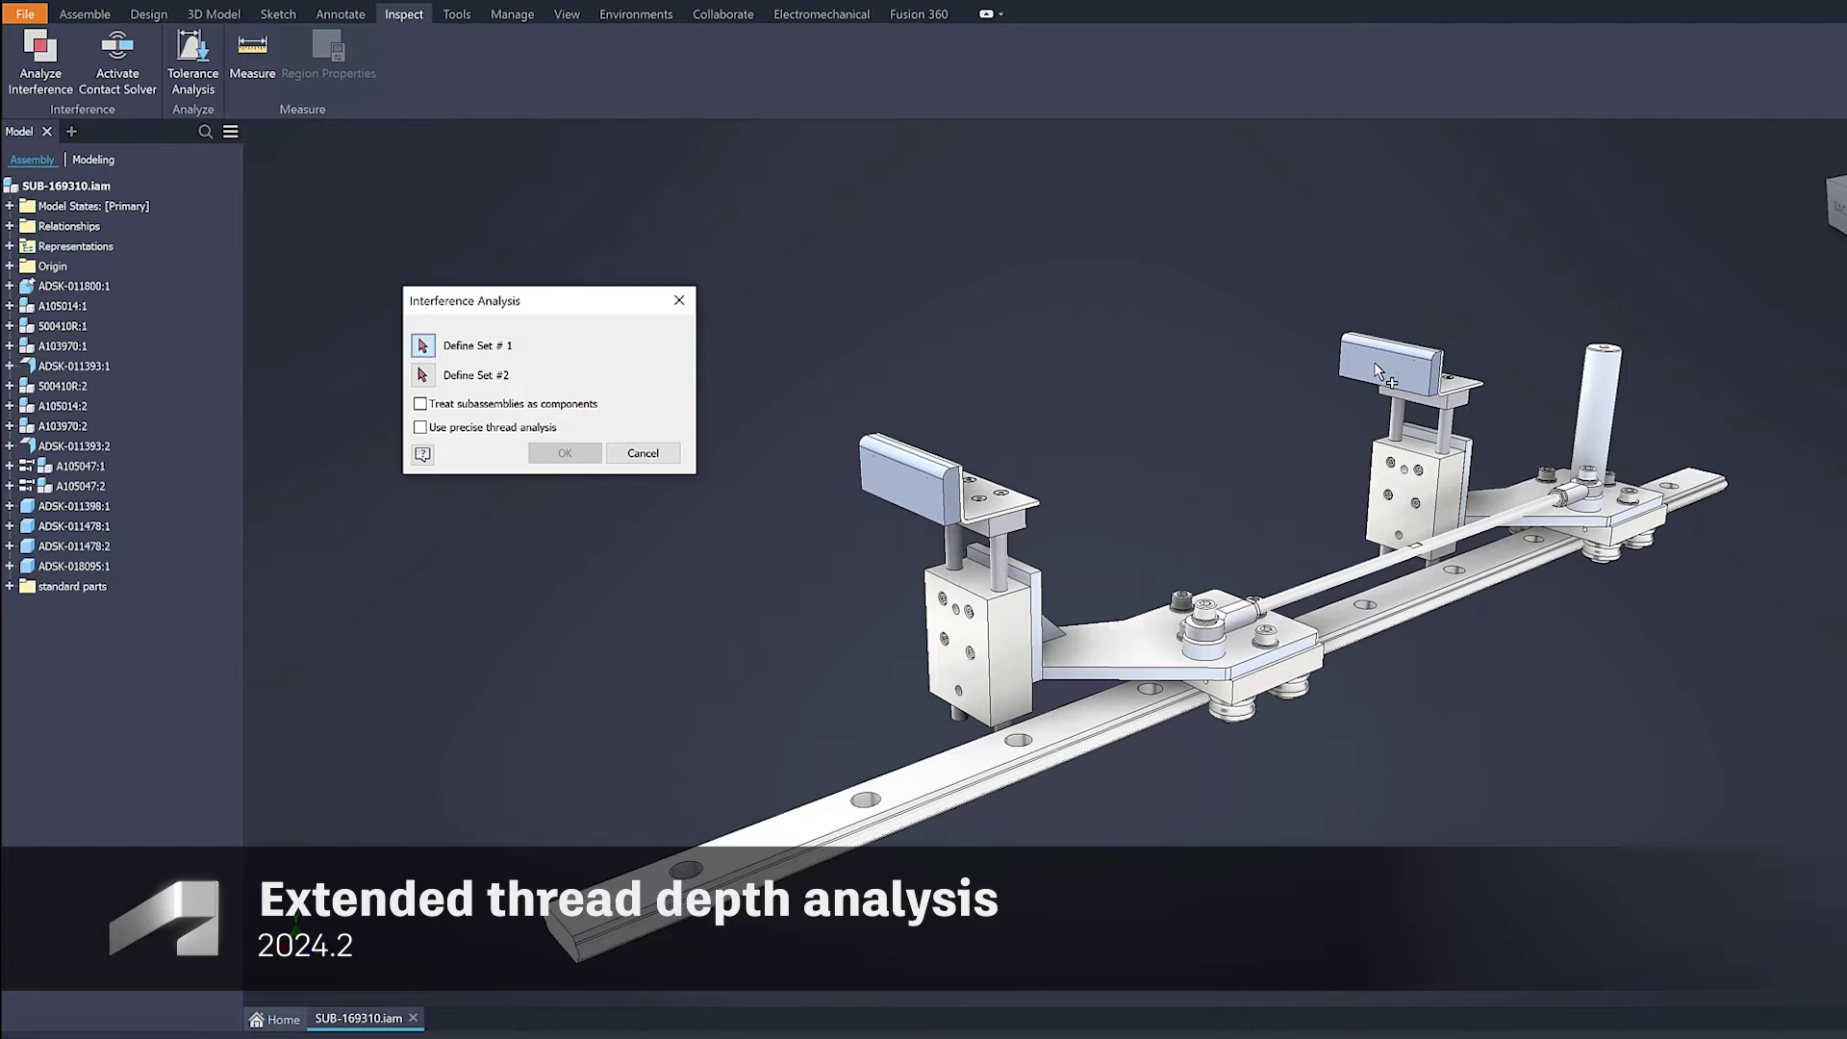
{"action": "left_click_drag", "start_coordinate": [1771, 306], "coordinate": [471, 991]}
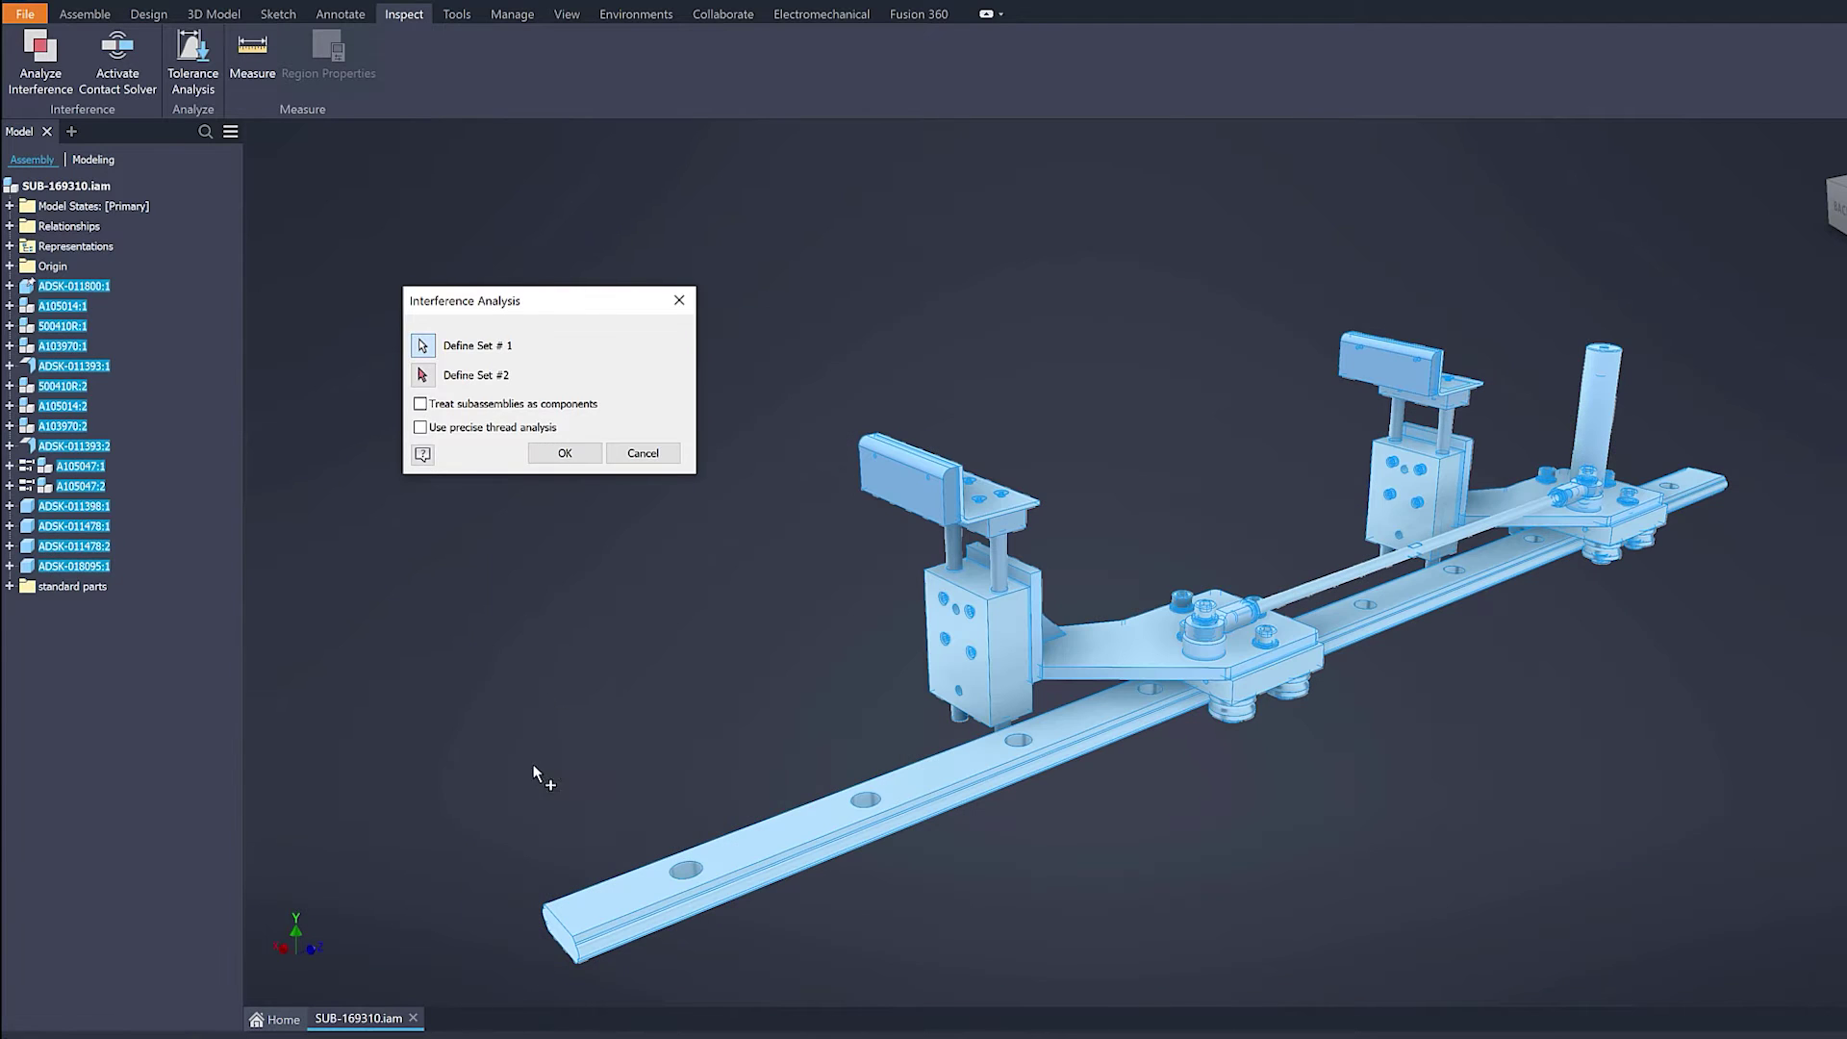
{"action": "left_click", "coordinate": [420, 427]}
{"action": "left_click", "coordinate": [562, 455]}
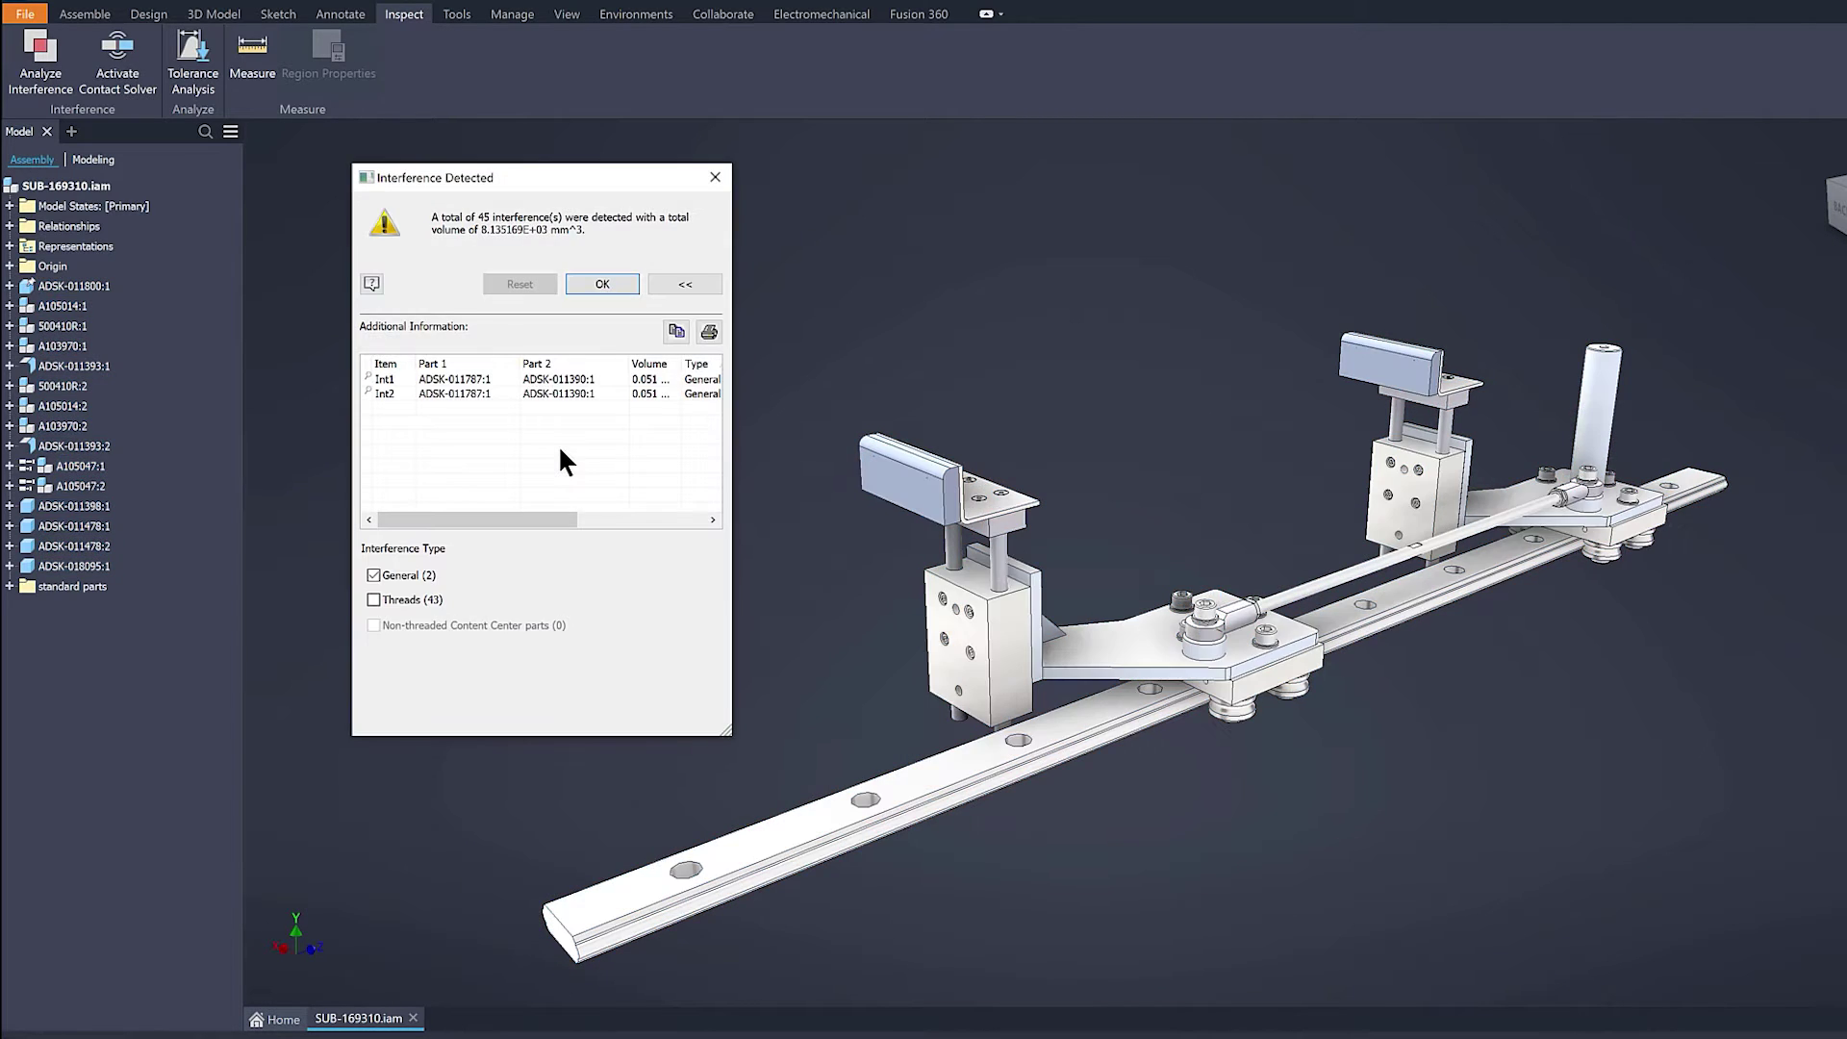
{"action": "left_click", "coordinate": [375, 600]}
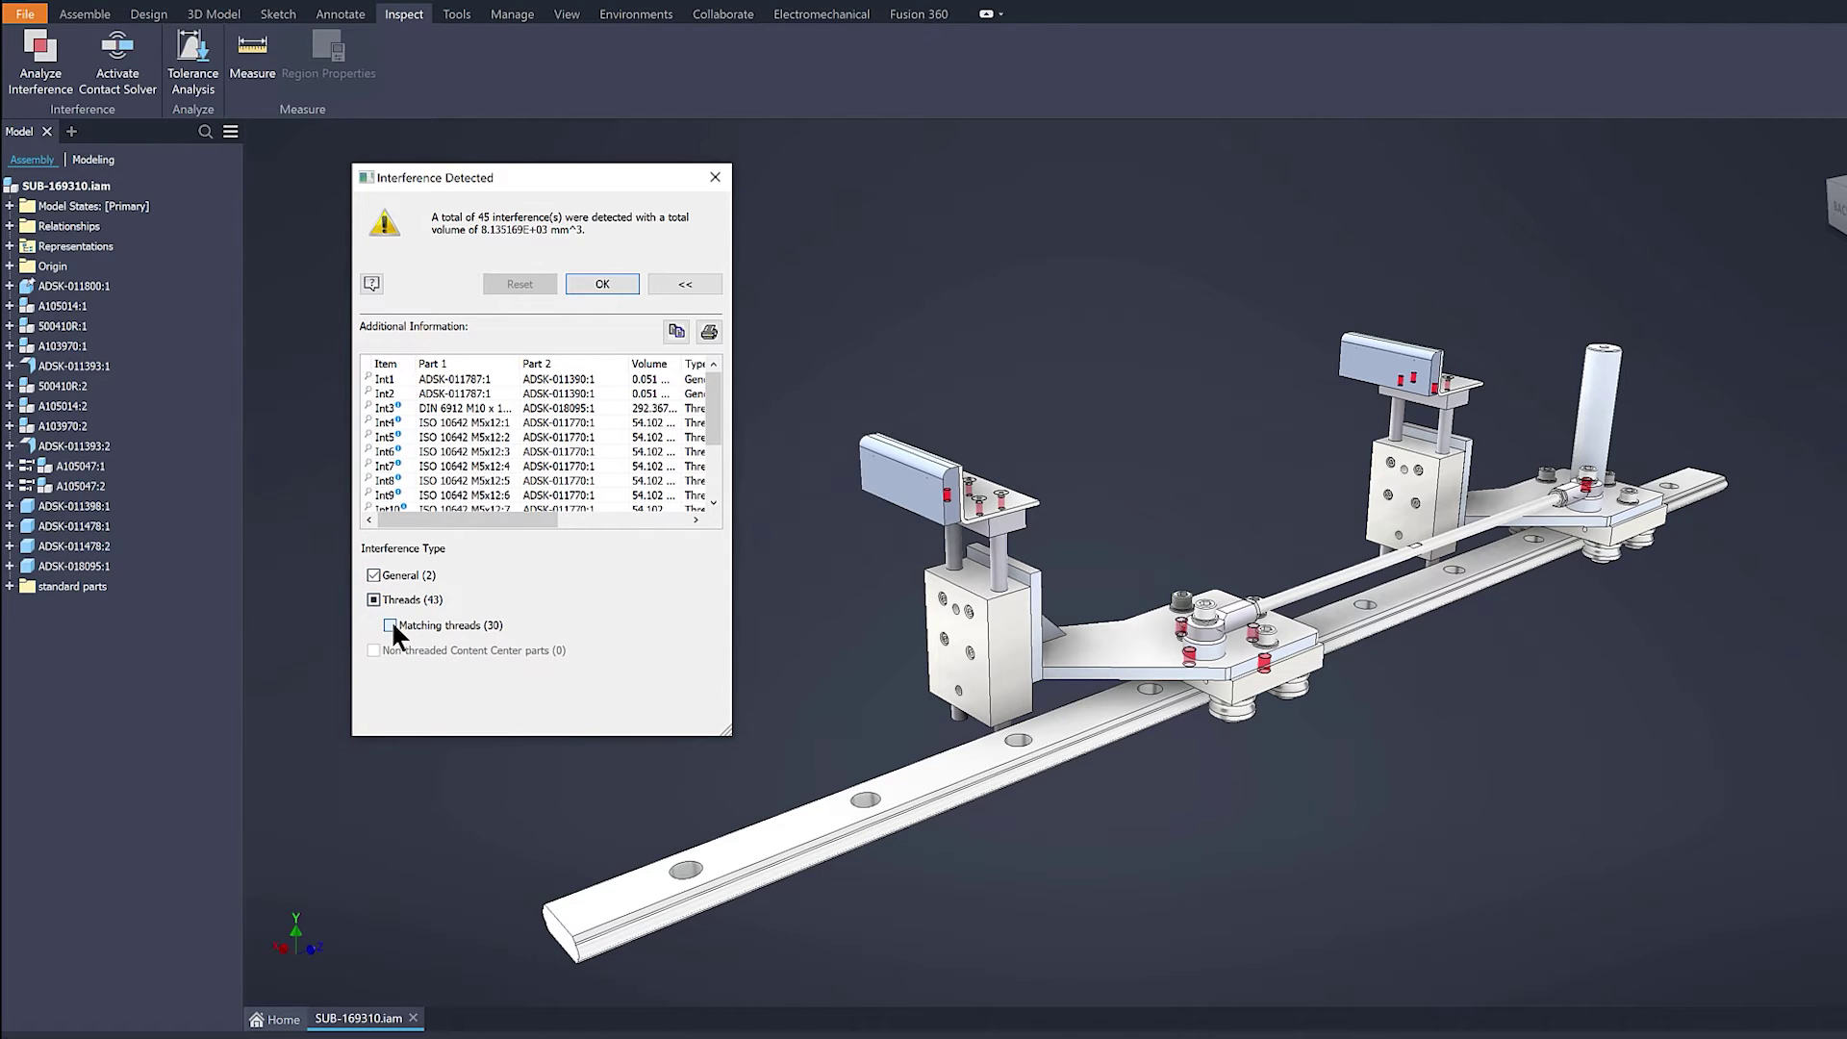
{"action": "left_click", "coordinate": [391, 624]}
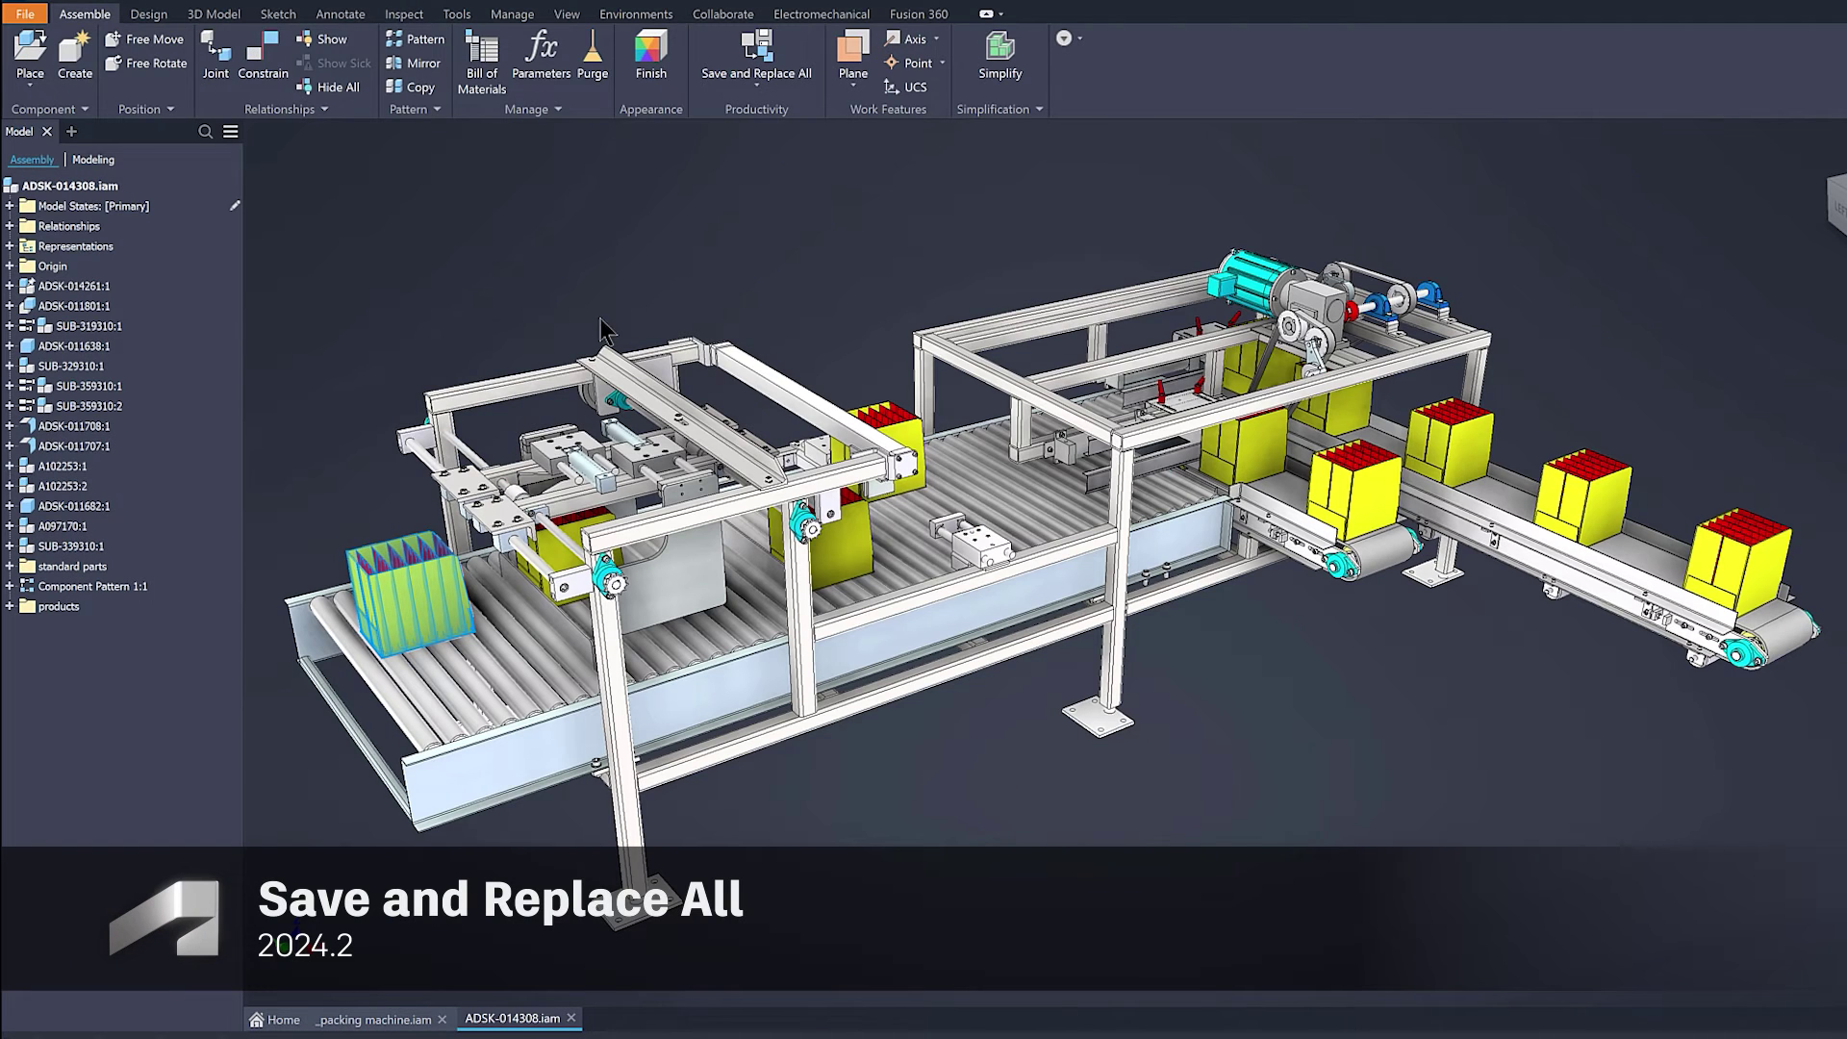
Use Save and Replace All to create 'Revised pouch tray' and swap it in for every tray
{"action": "left_click", "coordinate": [777, 89]}
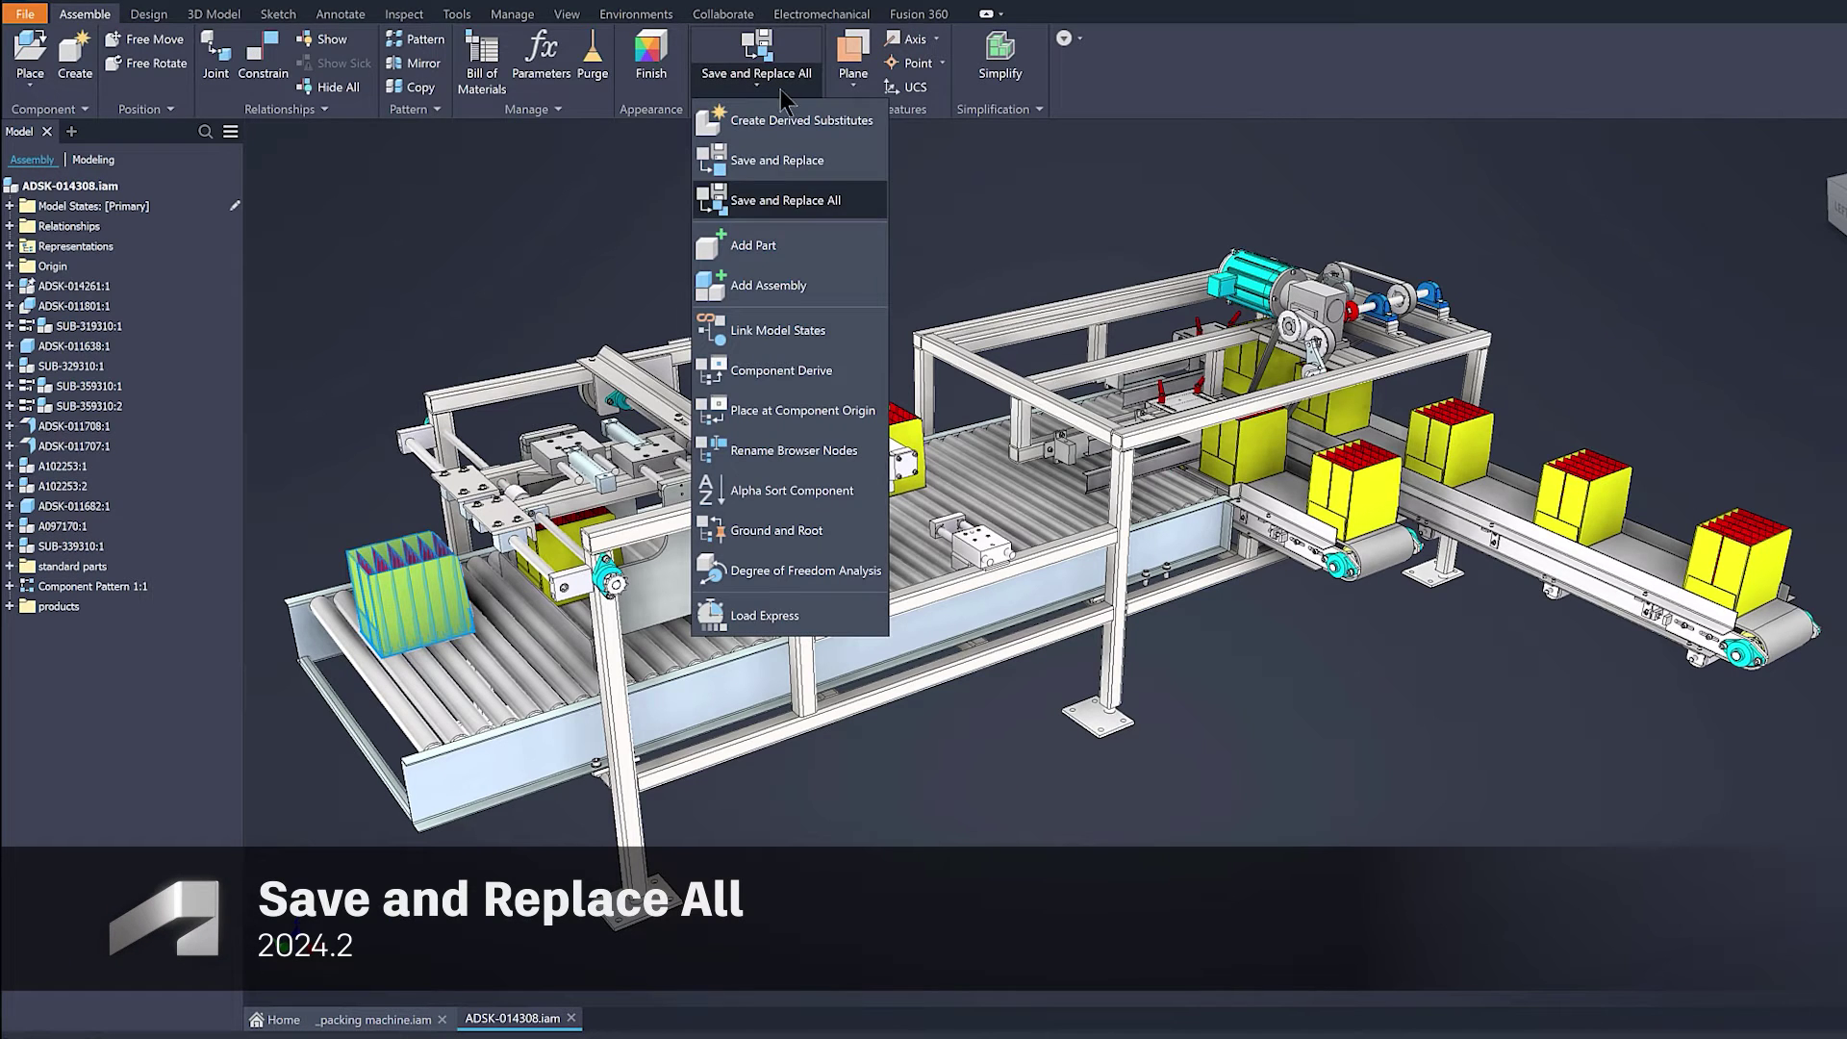
{"action": "left_click", "coordinate": [829, 202]}
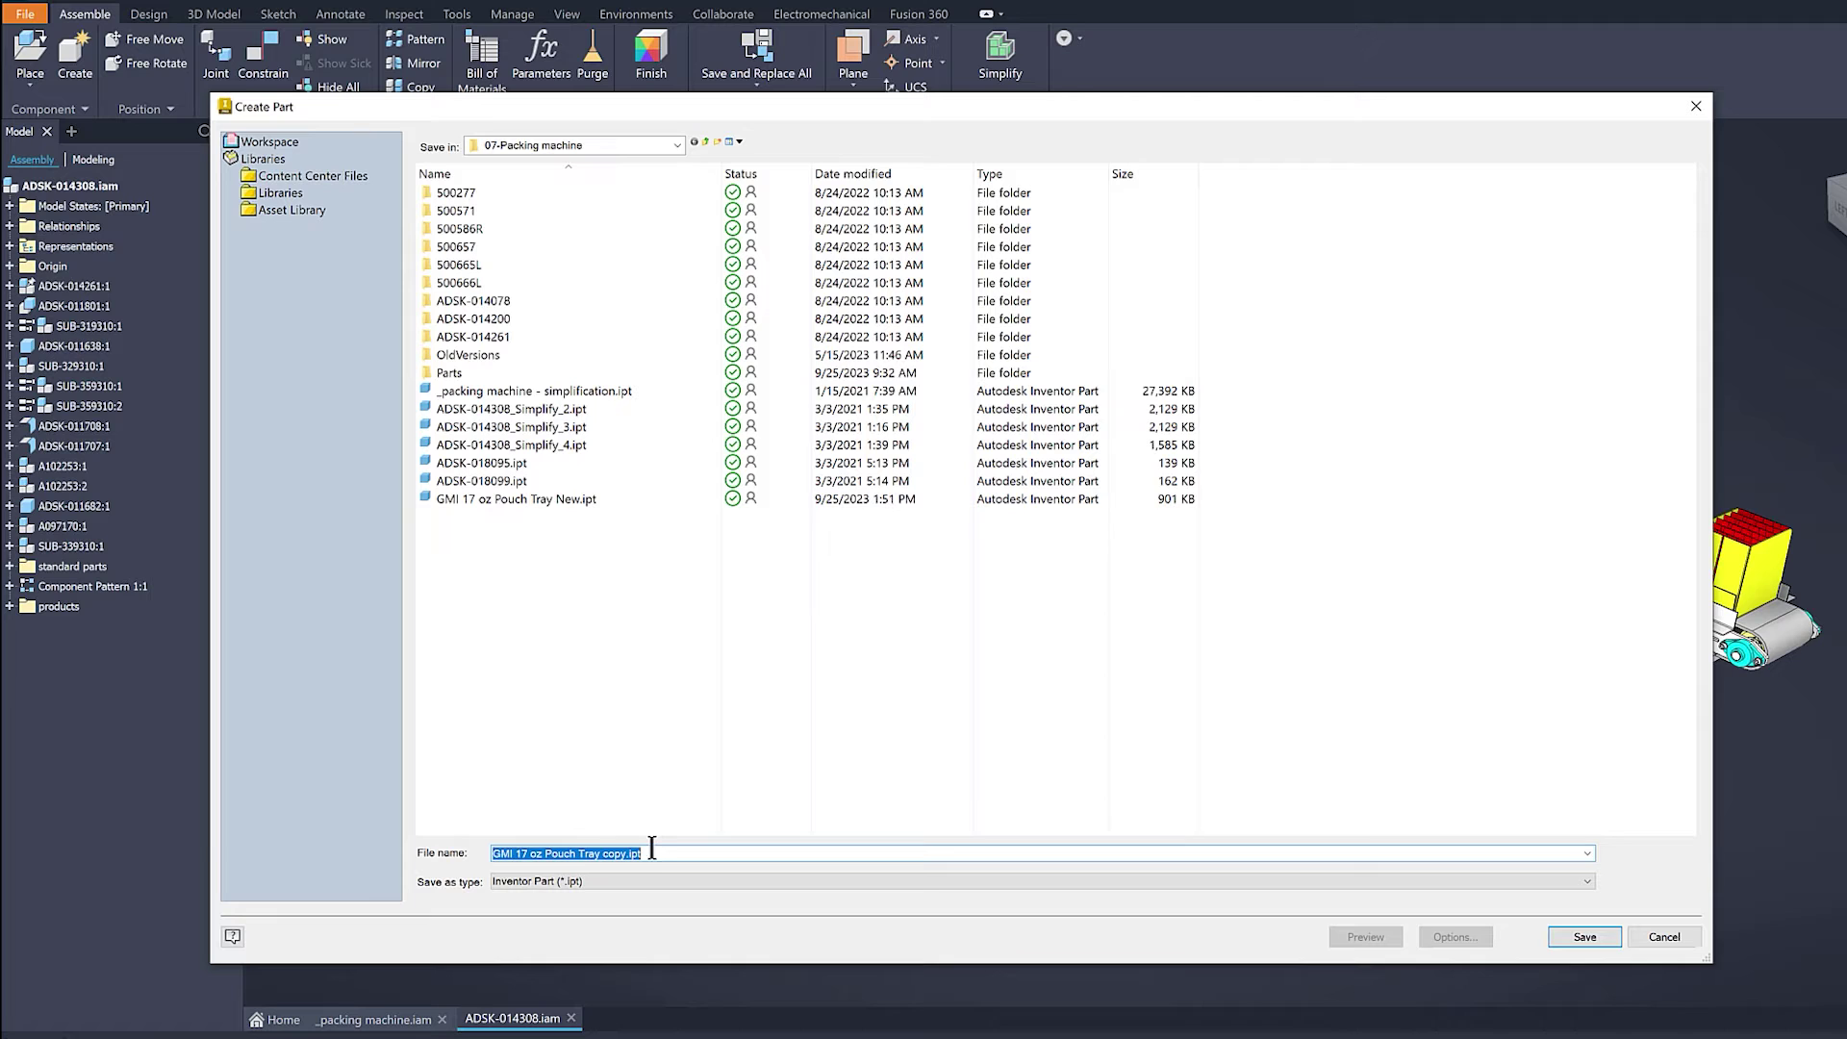
{"action": "type", "text": "Revised pouch tray"}
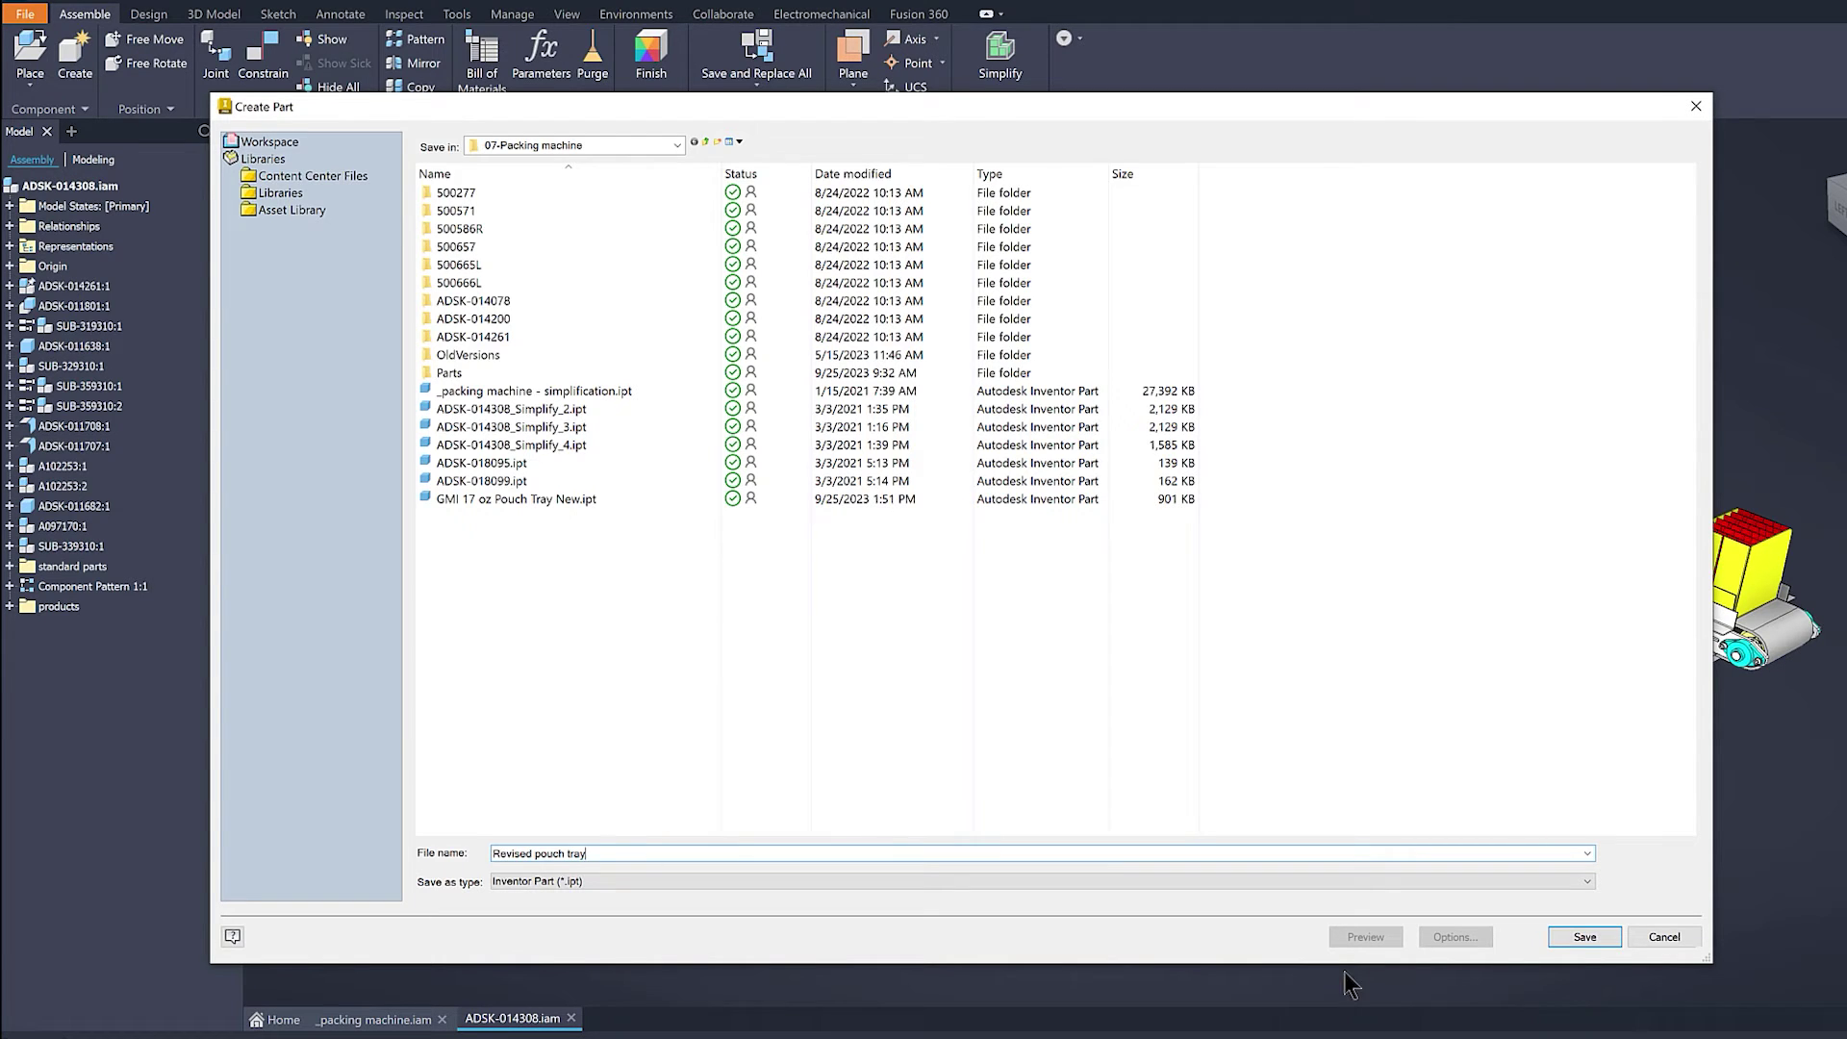
{"action": "left_click", "coordinate": [1581, 934]}
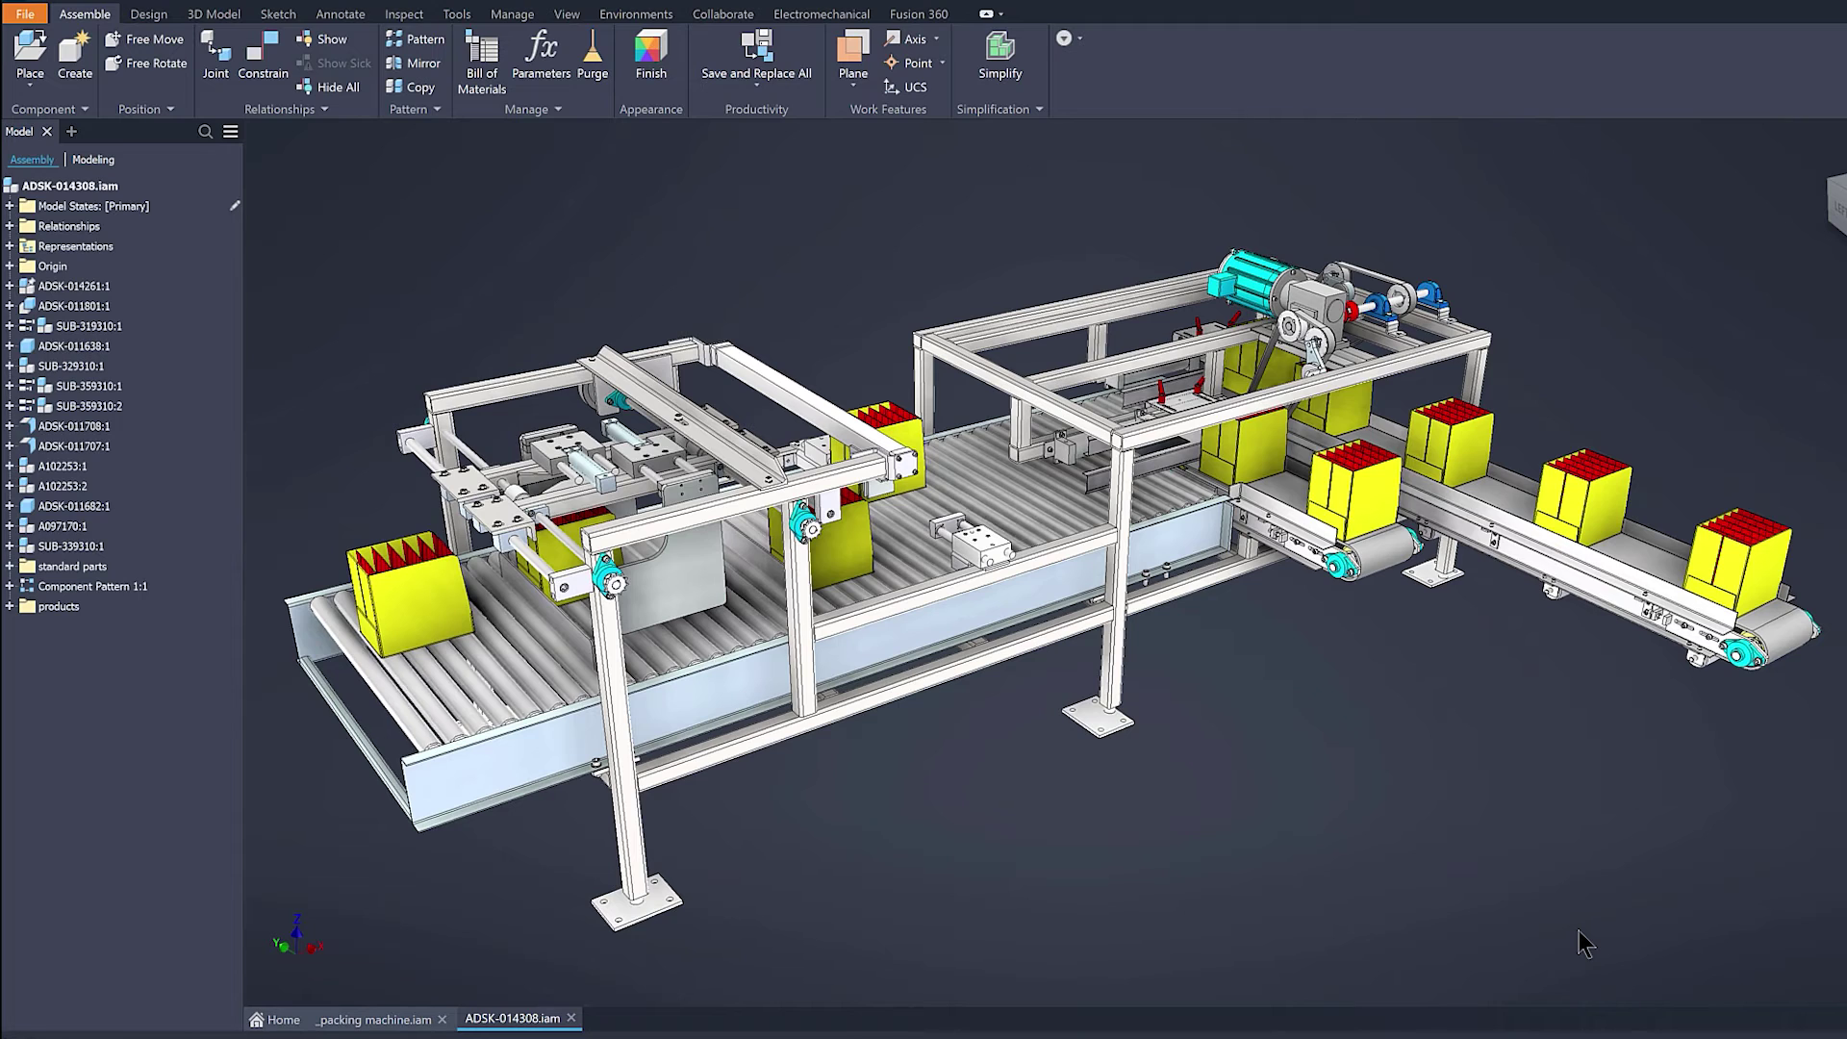
{"action": "left_click", "coordinate": [10, 607]}
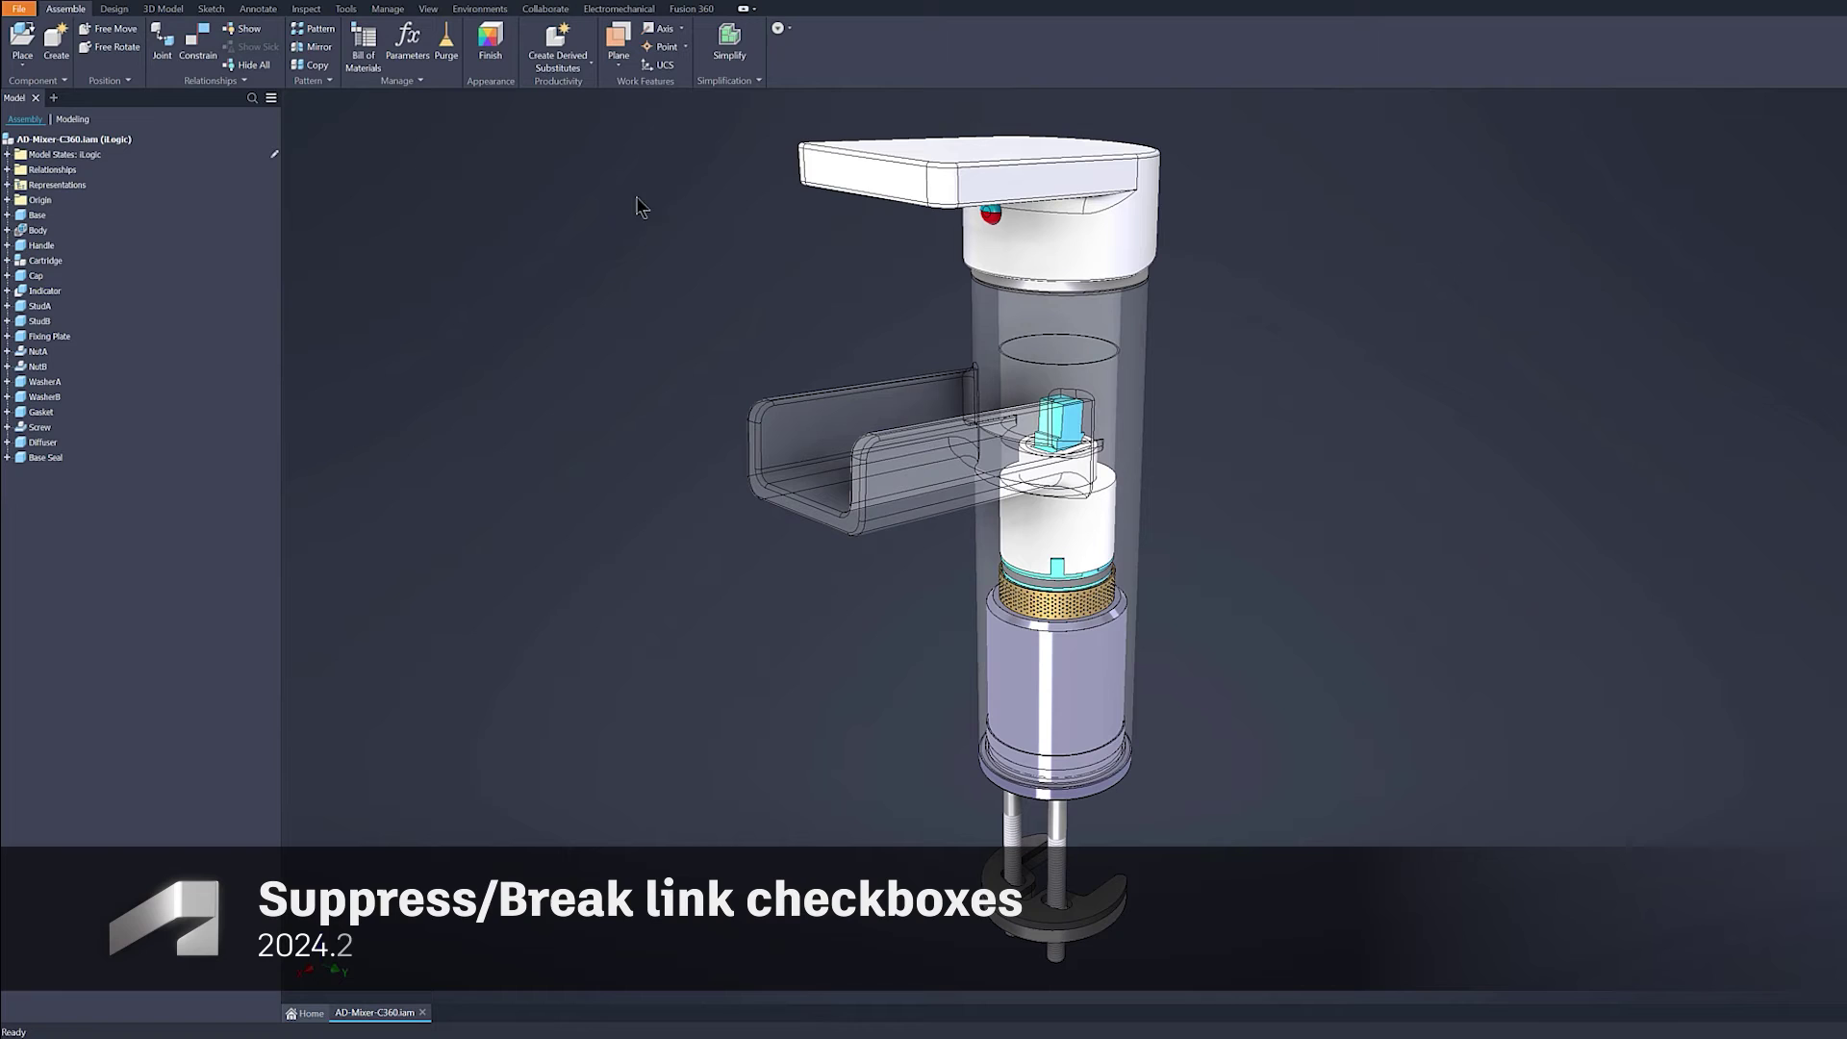
Simplify the AD-Mixer-C360 mixer into a substitute part with Suppress link checked
{"action": "left_click", "coordinate": [732, 39]}
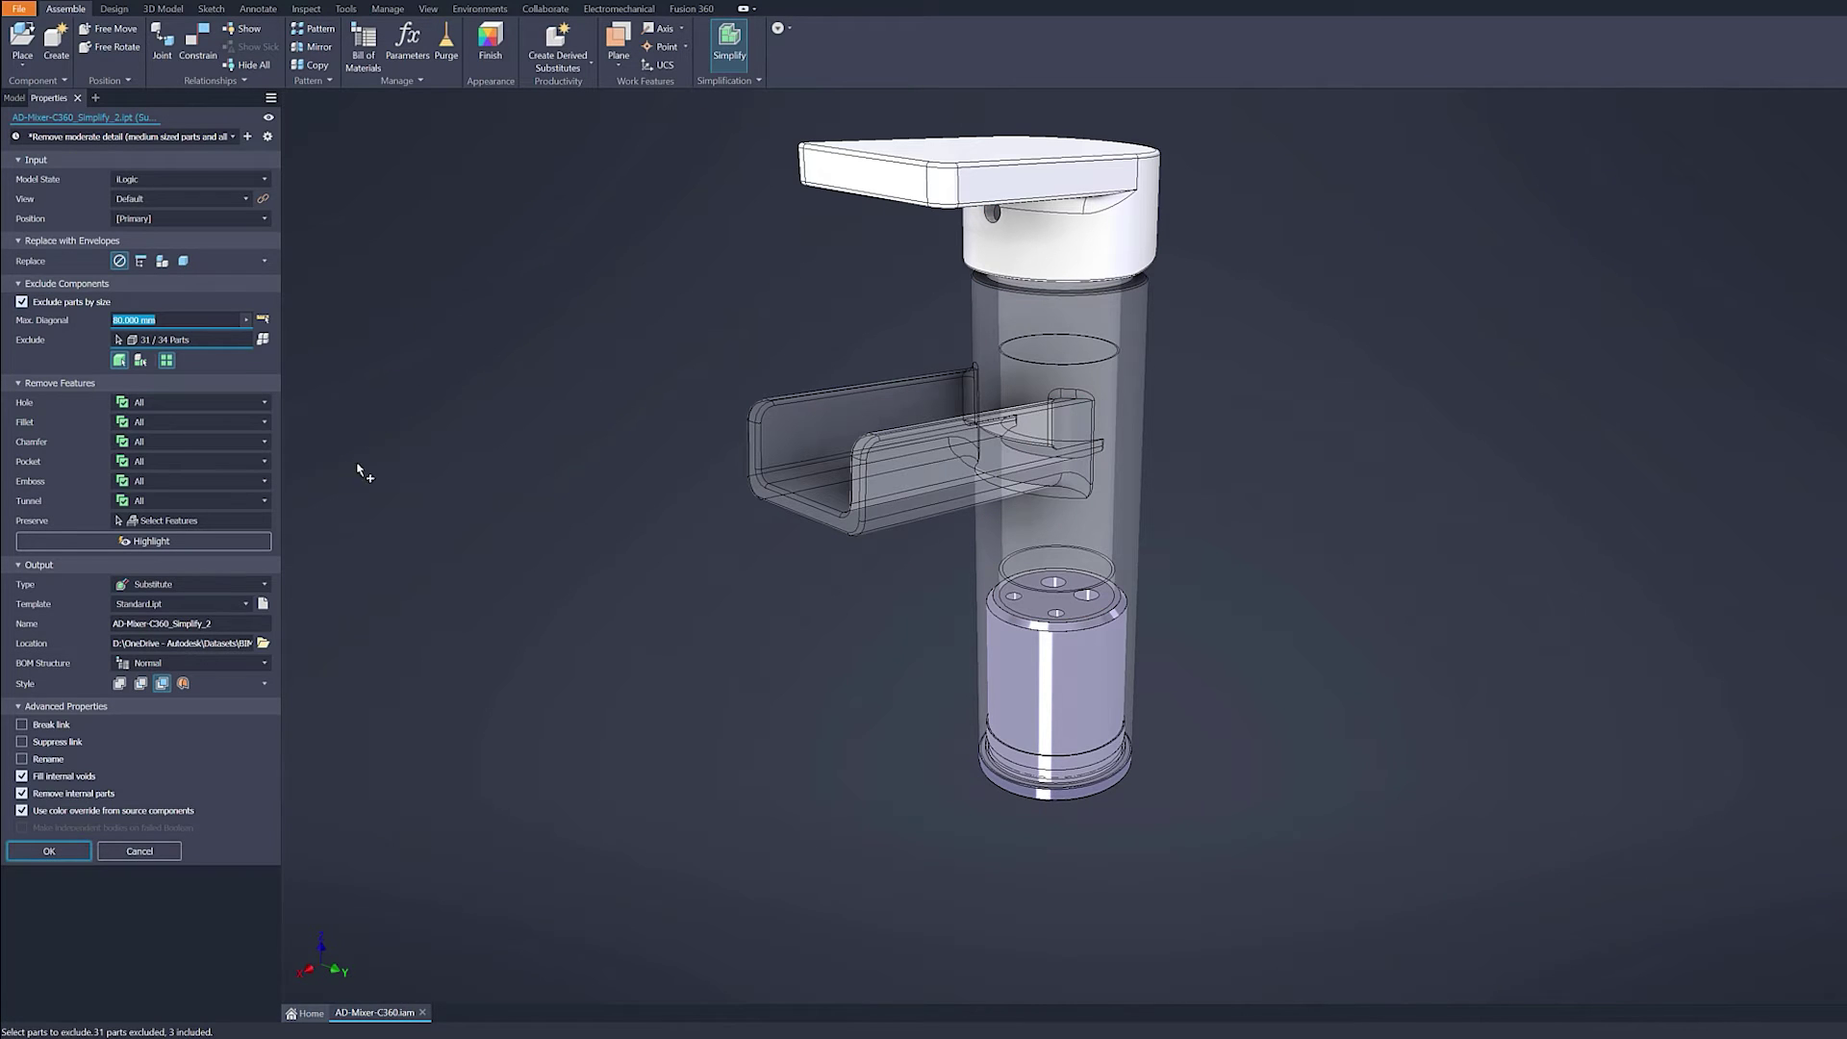
{"action": "left_click", "coordinate": [22, 742]}
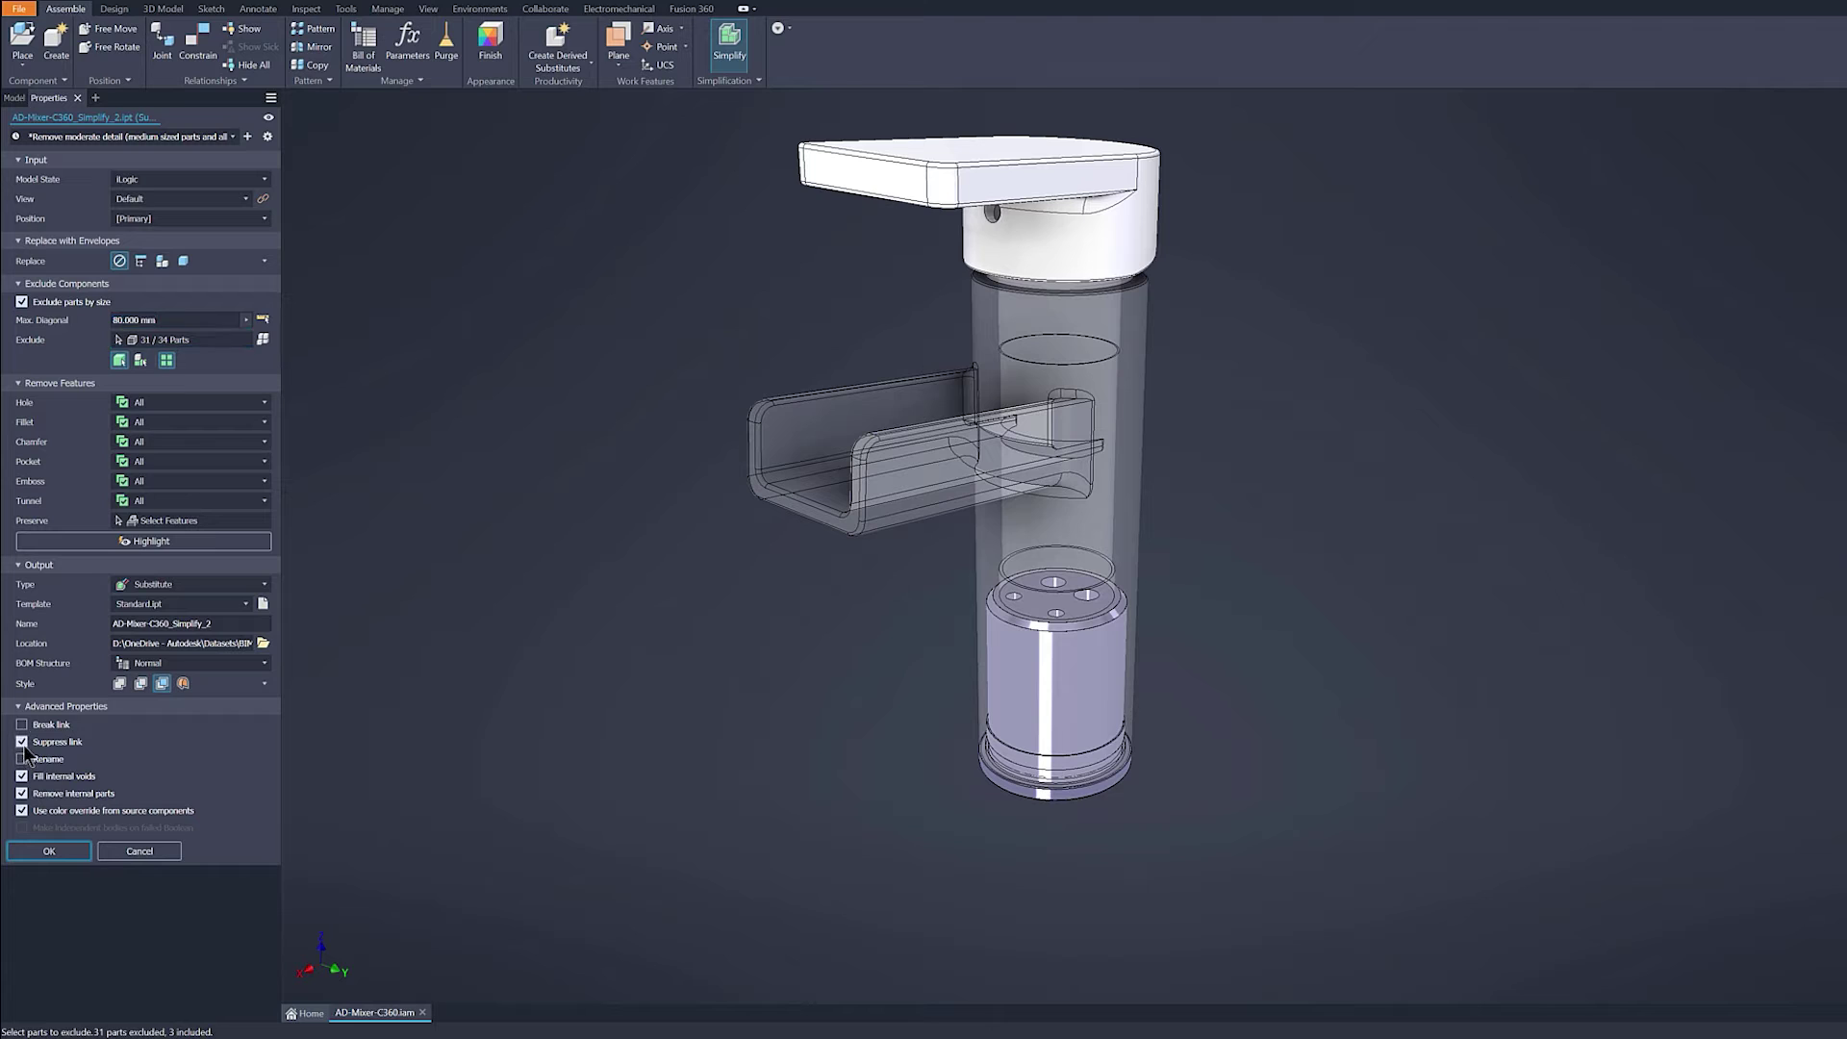
{"action": "left_click", "coordinate": [49, 851]}
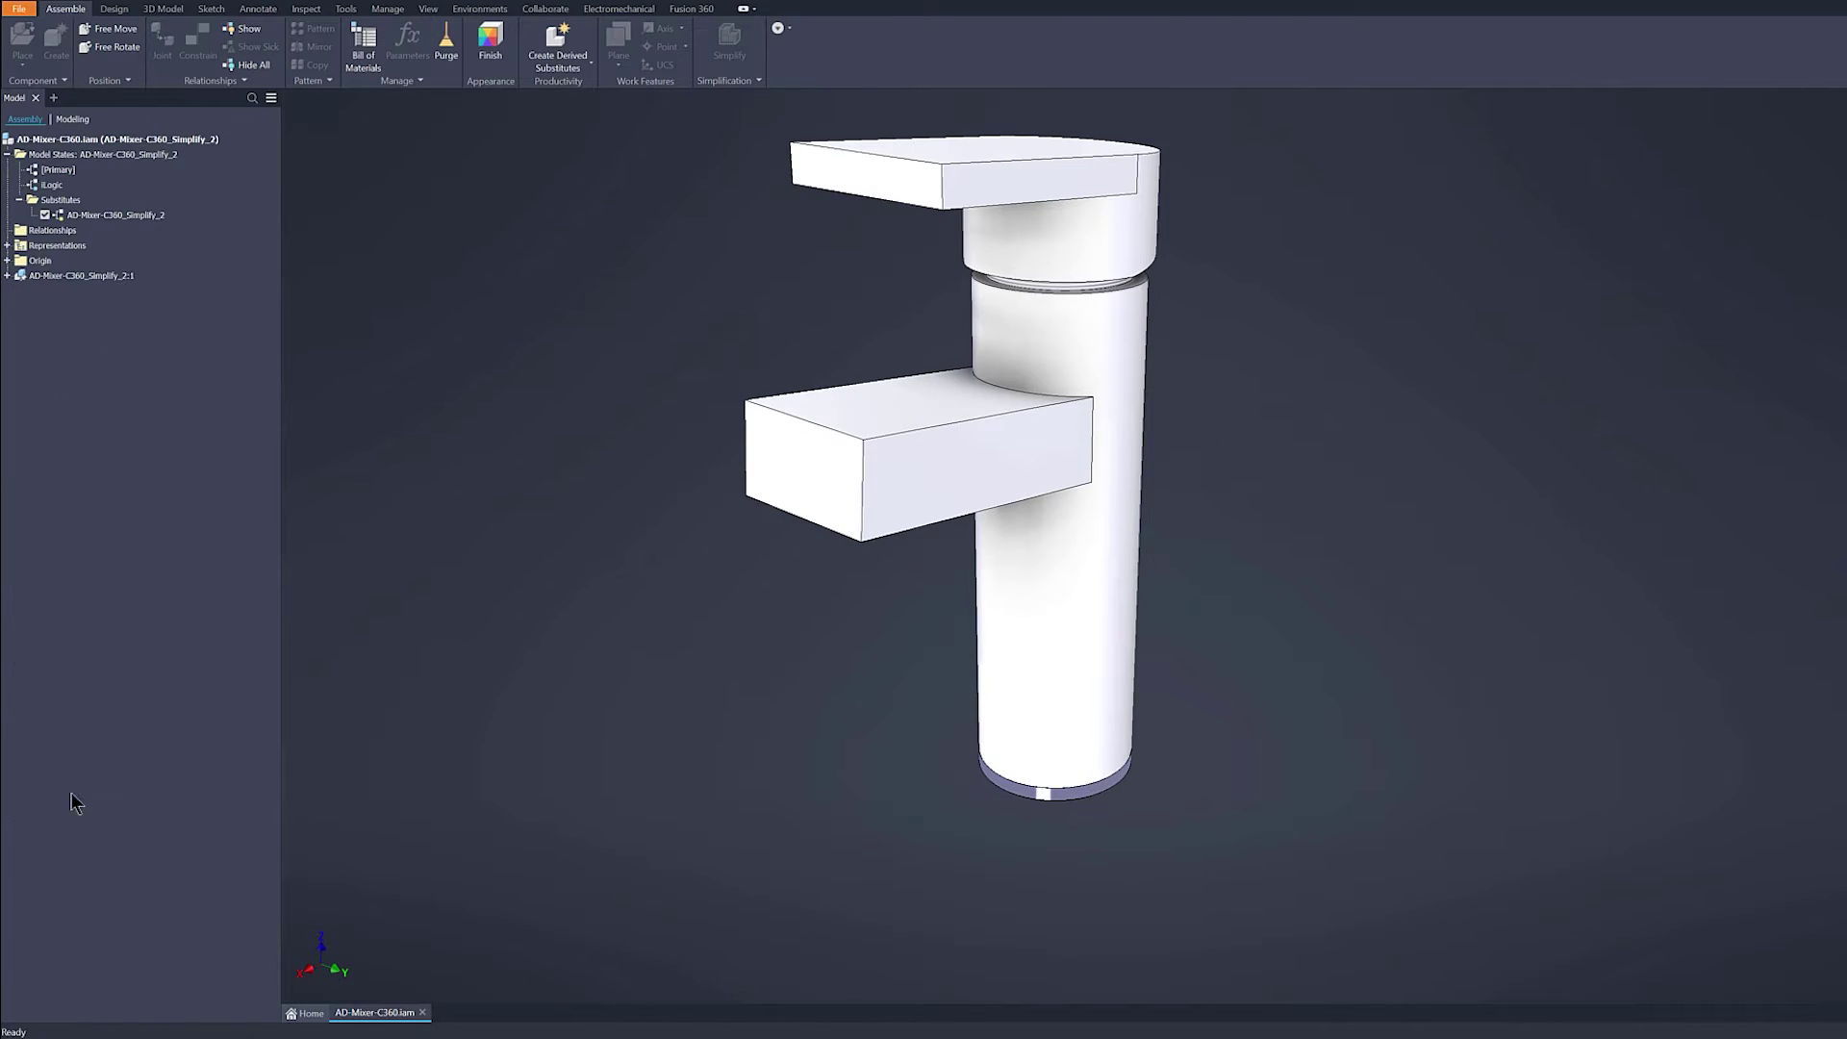
Open the Simplify substitute part from its browser node in its own tab
{"action": "left_click", "coordinate": [8, 276]}
{"action": "right_click", "coordinate": [37, 279]}
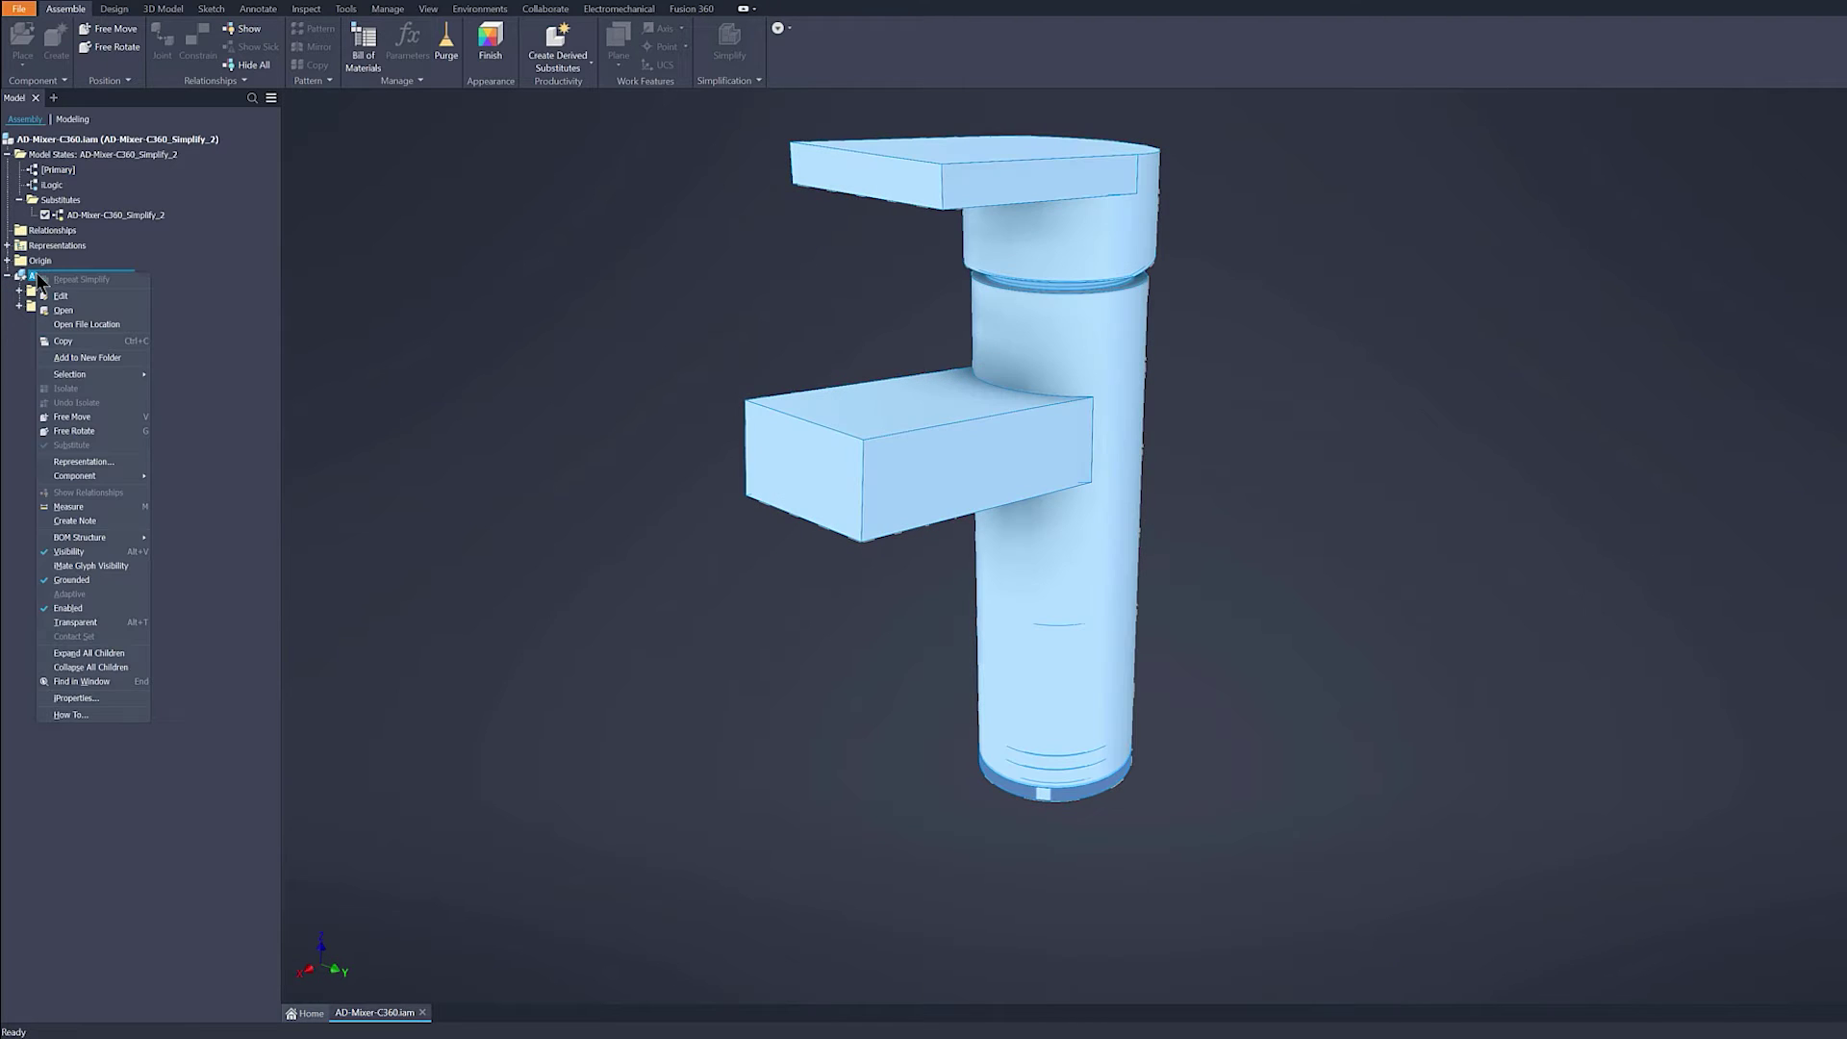
{"action": "left_click", "coordinate": [68, 323]}
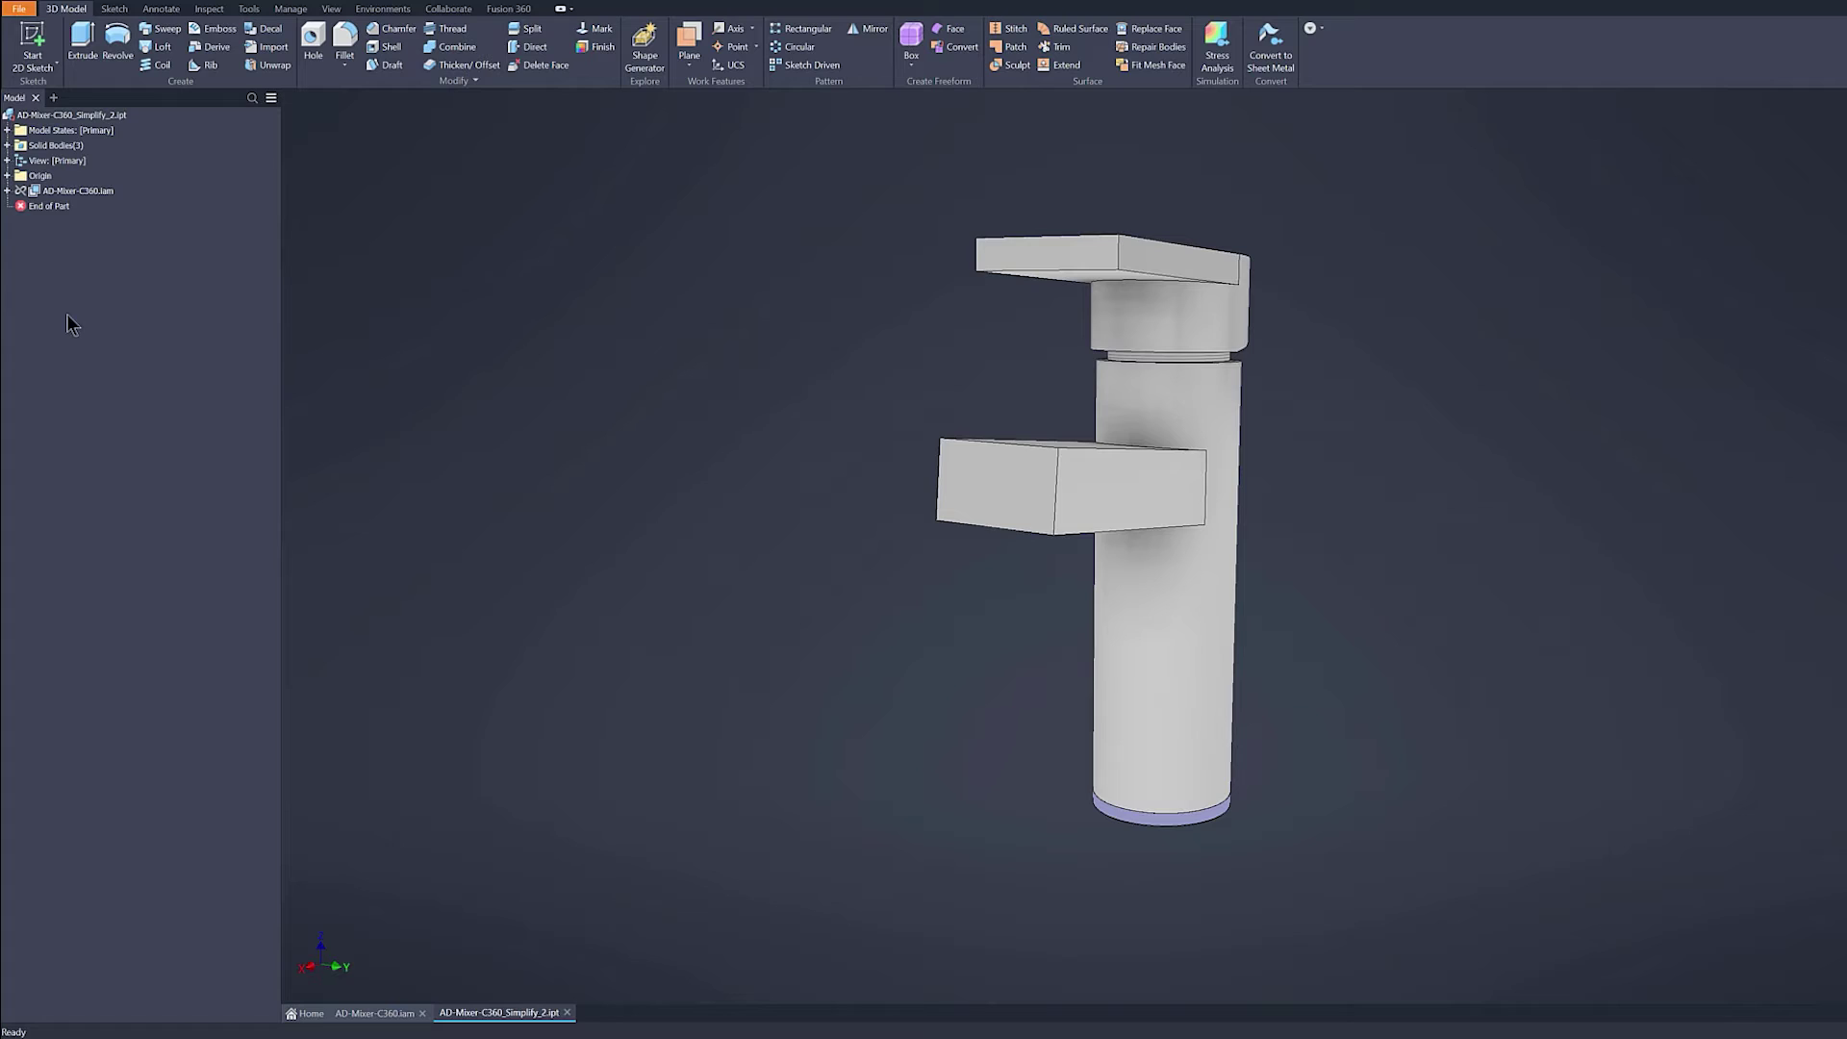
Review the derived mixer assembly's link options without changing anything
{"action": "left_click", "coordinate": [8, 191]}
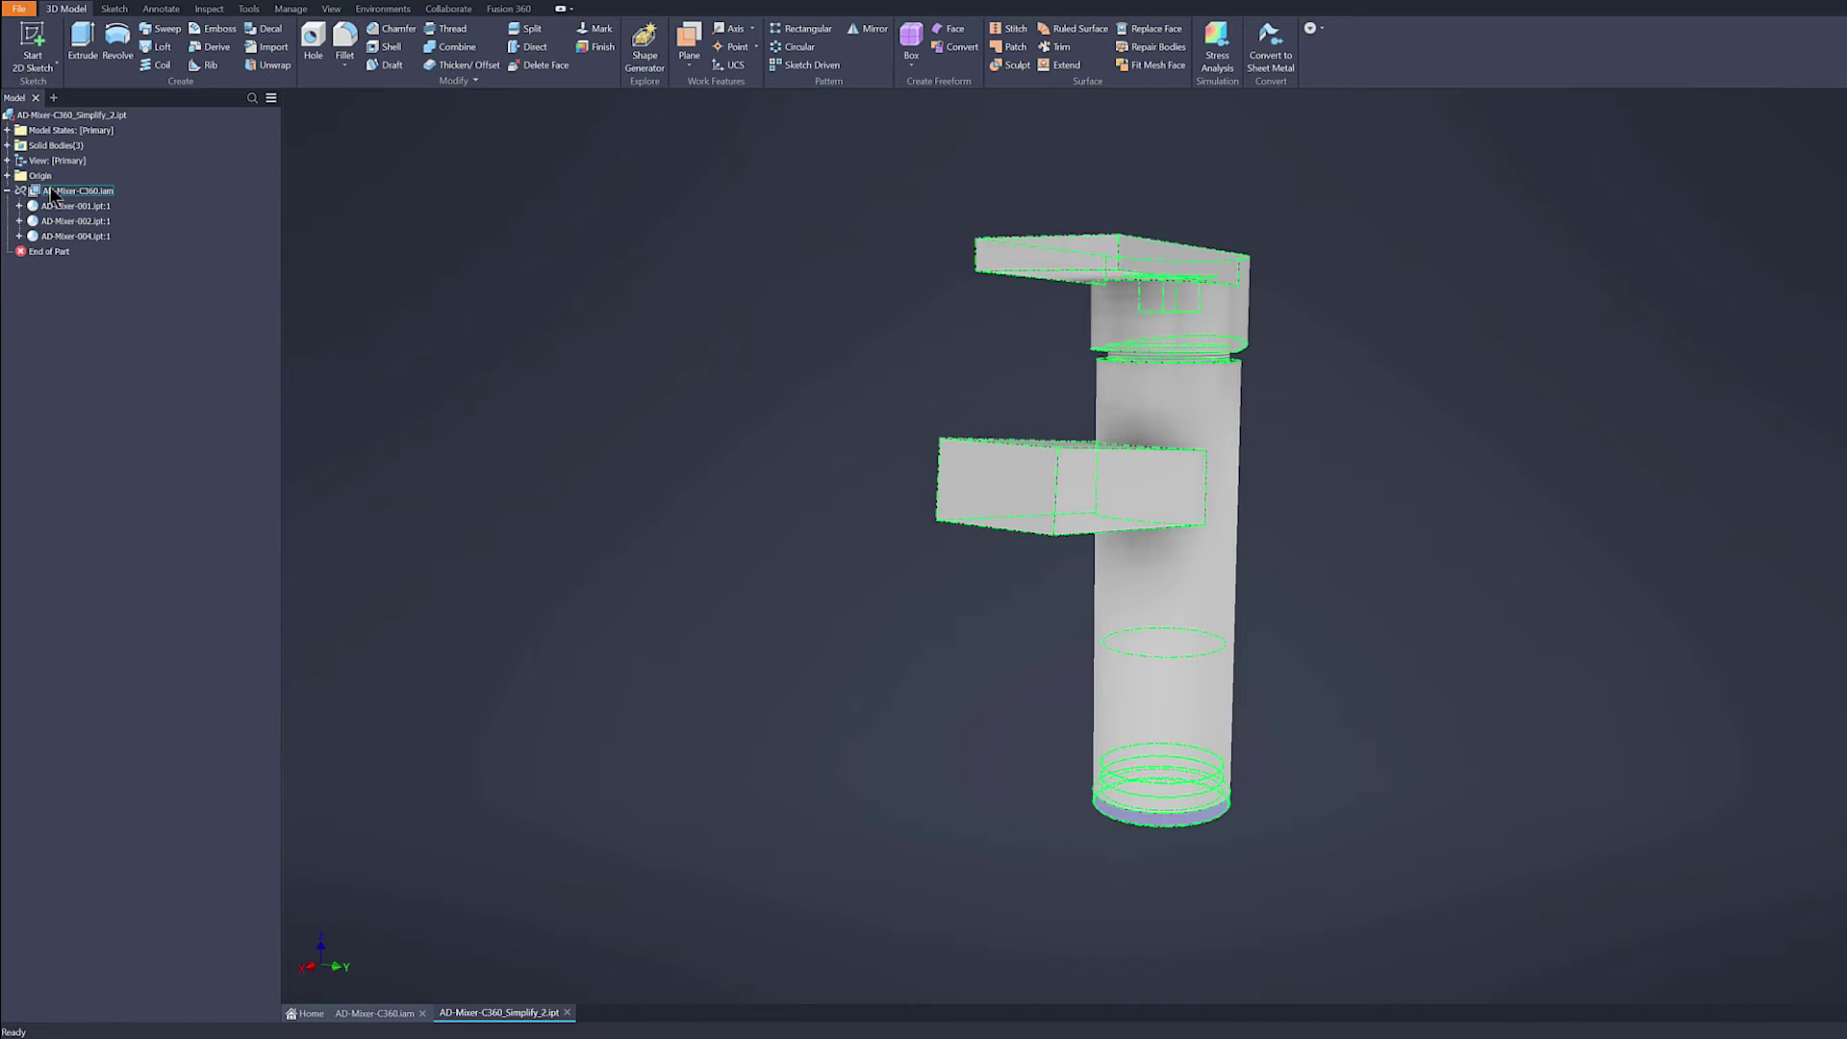
{"action": "right_click", "coordinate": [52, 196]}
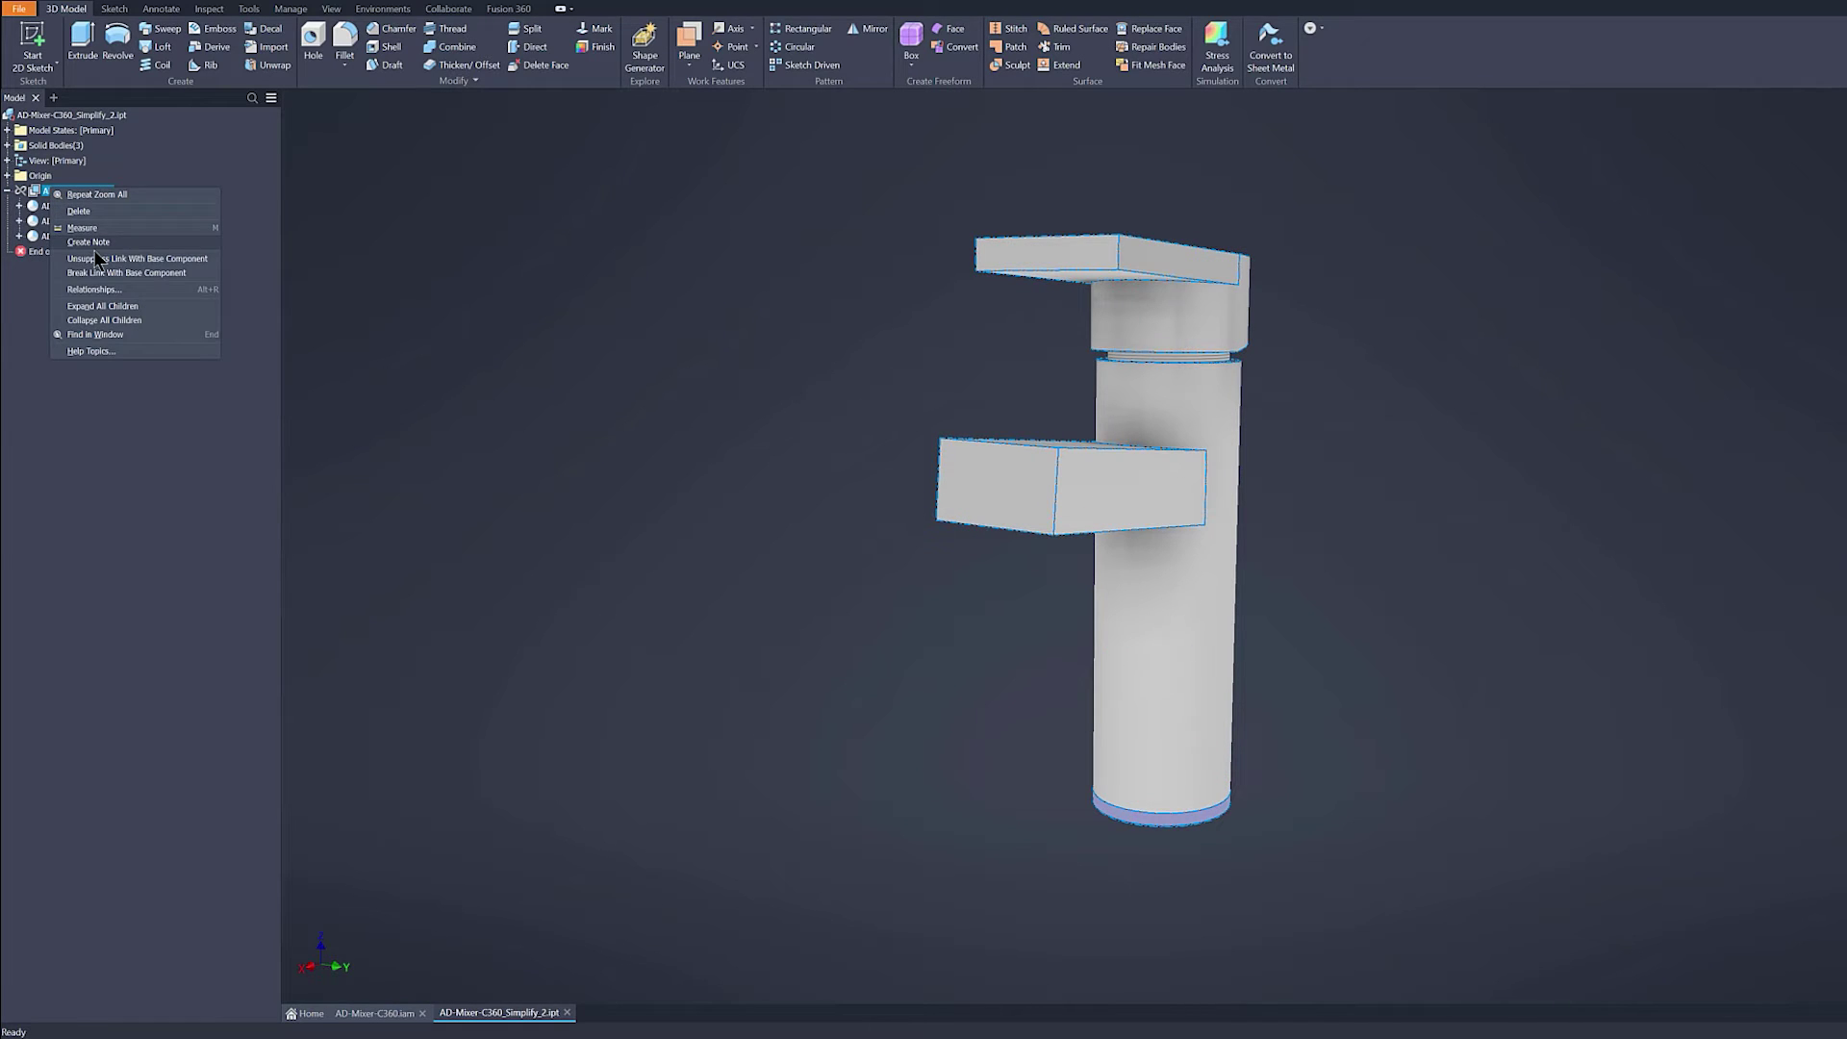
{"action": "left_click", "coordinate": [452, 395]}
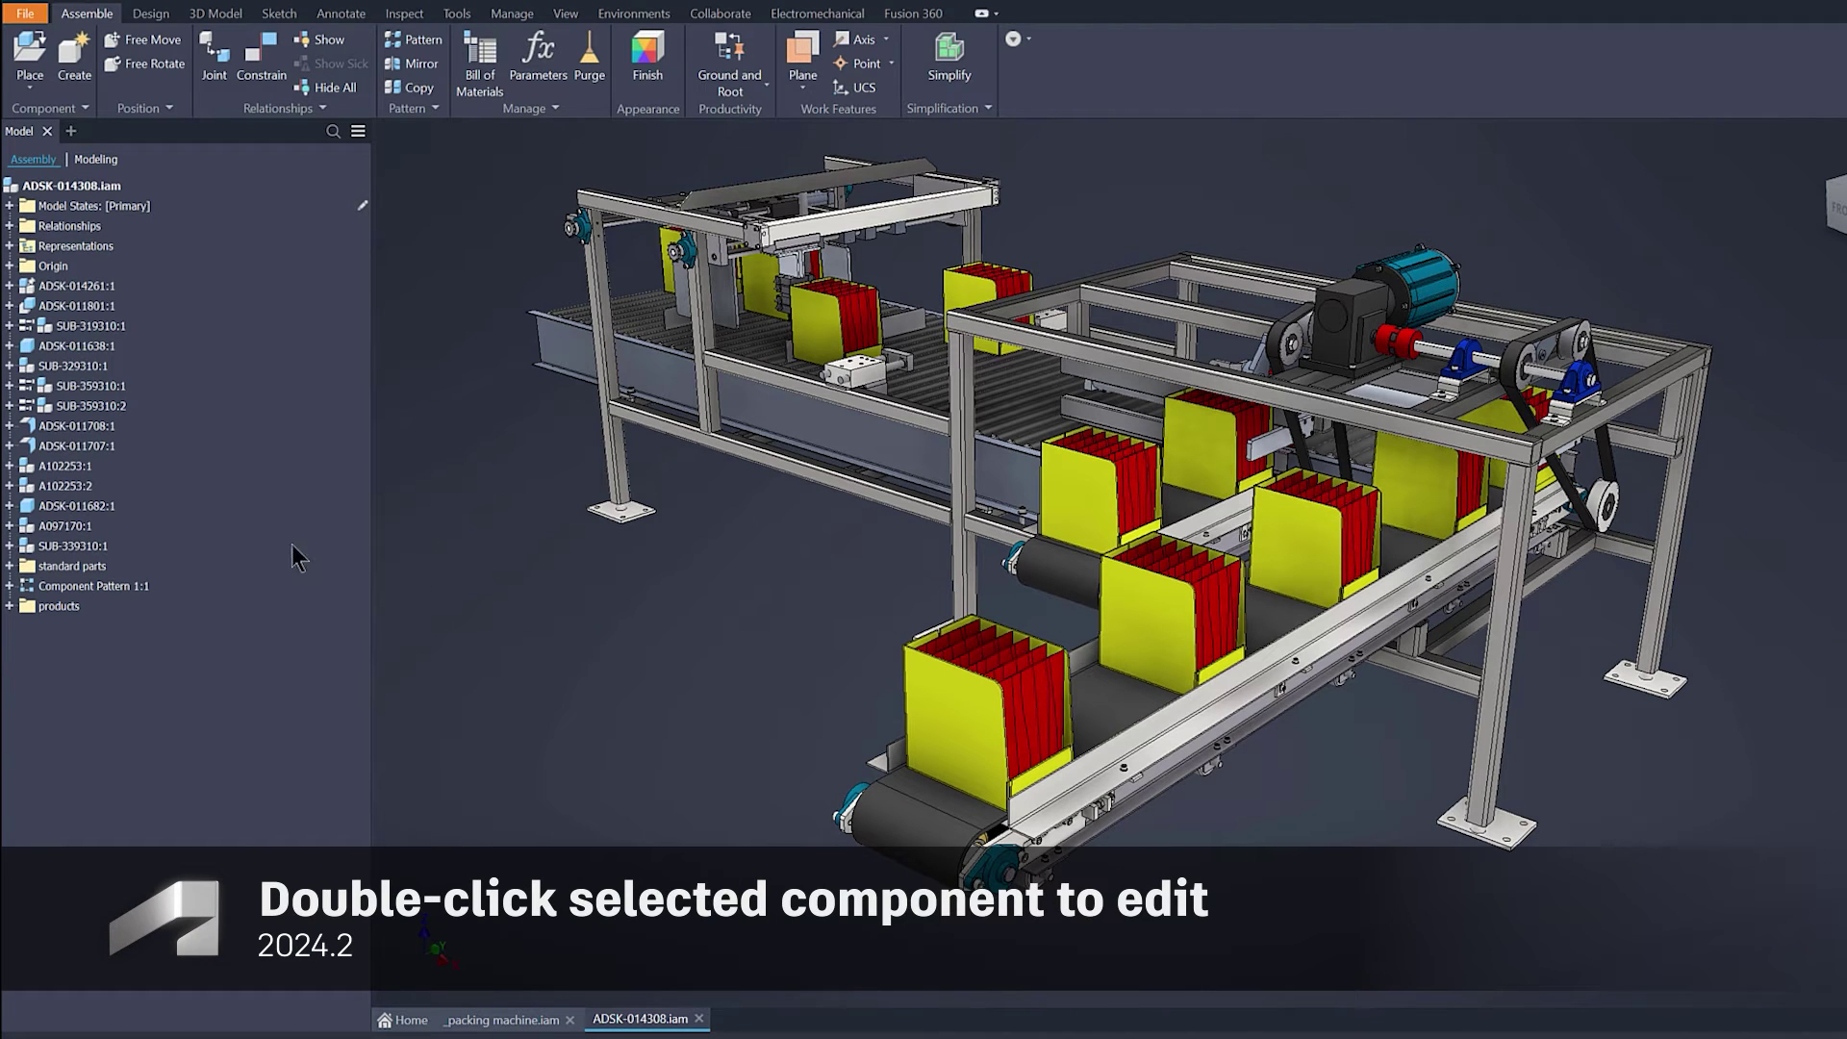
Select SUB-339310:1 in the model browser and edit it in place
{"action": "left_click", "coordinate": [77, 549]}
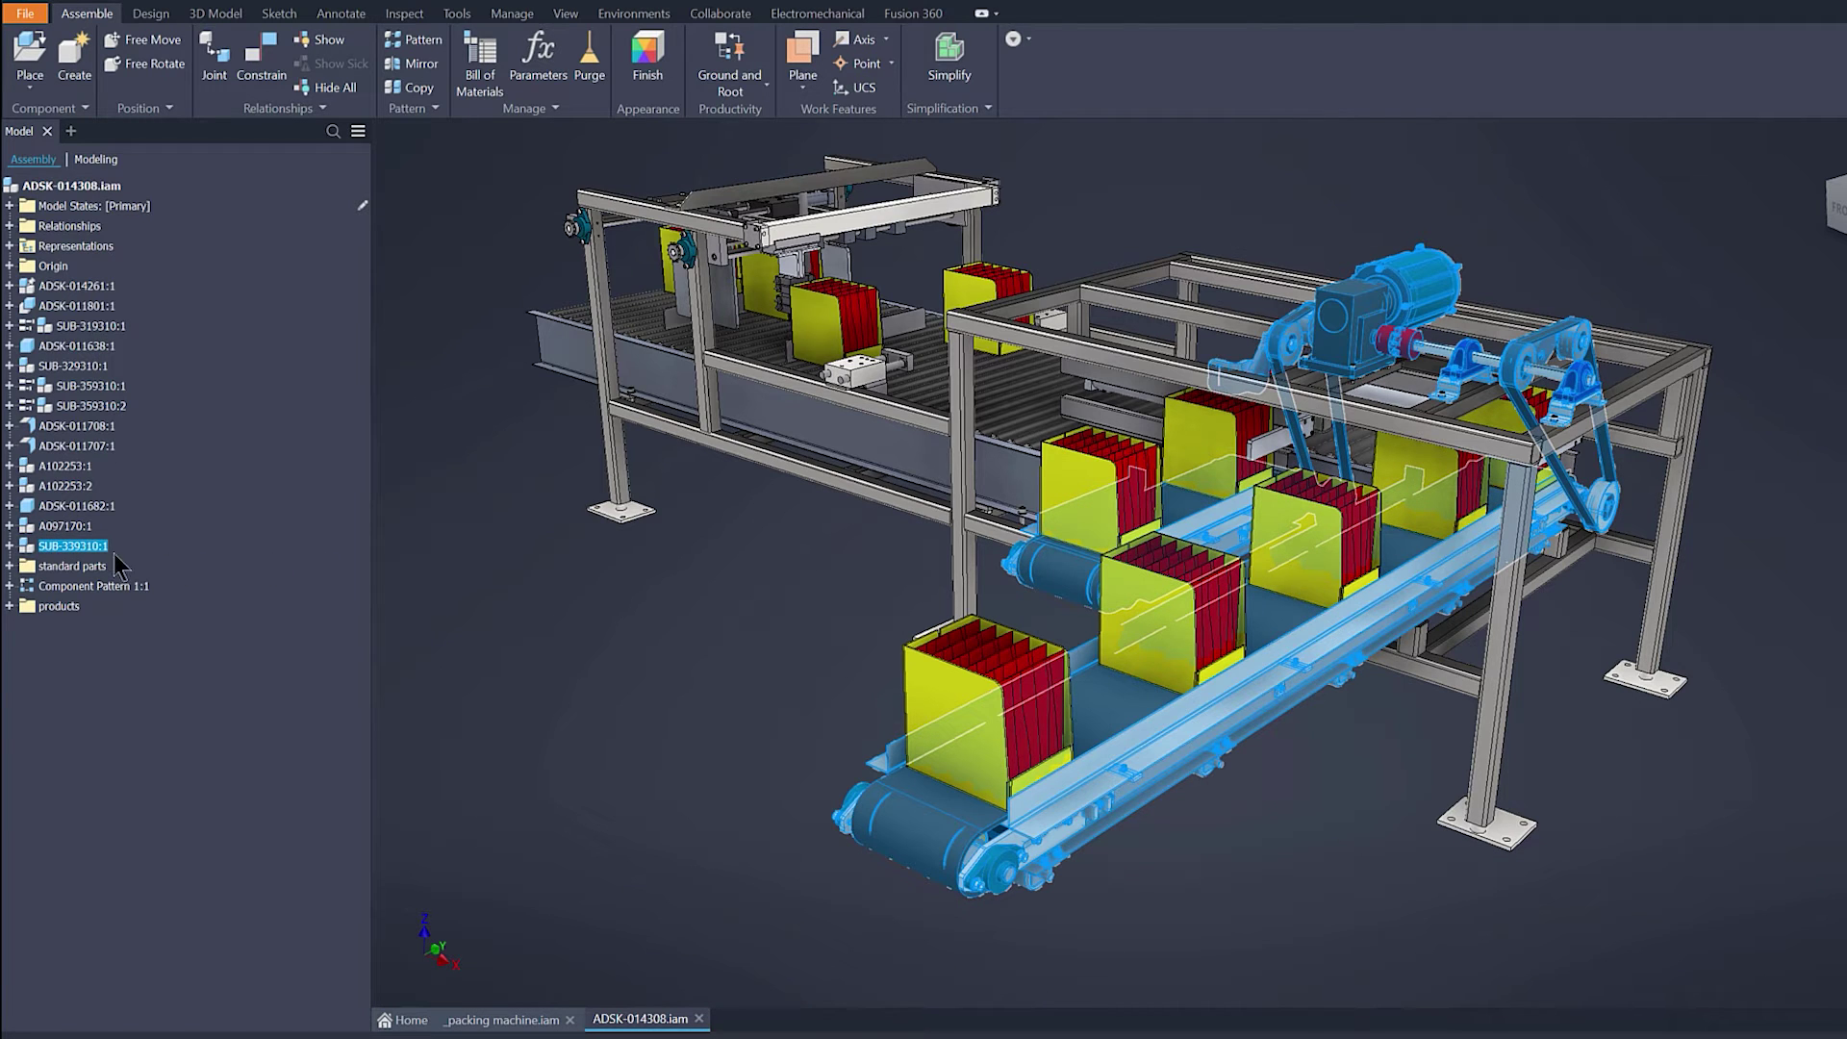
{"action": "double_click", "coordinate": [72, 548]}
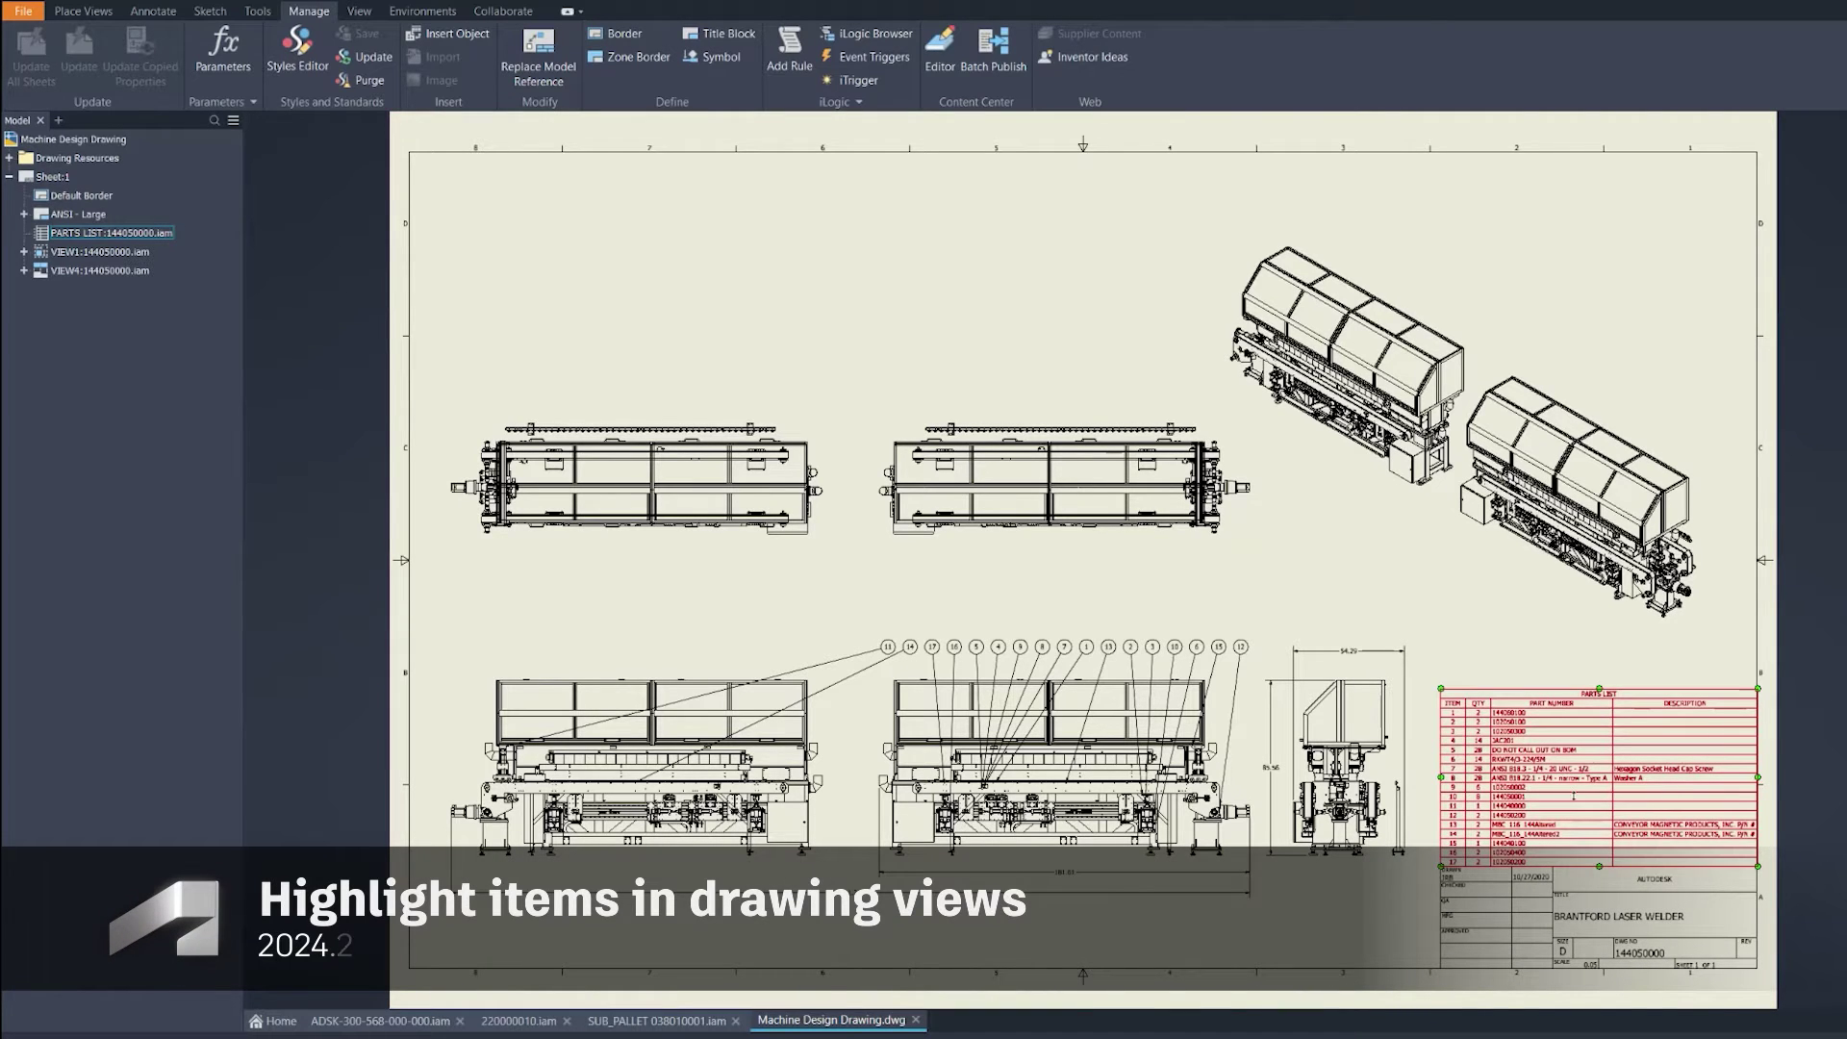
Select parts list rows 11, 13 and 14 to cross-highlight their components in all views
{"action": "mouse_move", "coordinate": [1529, 837]}
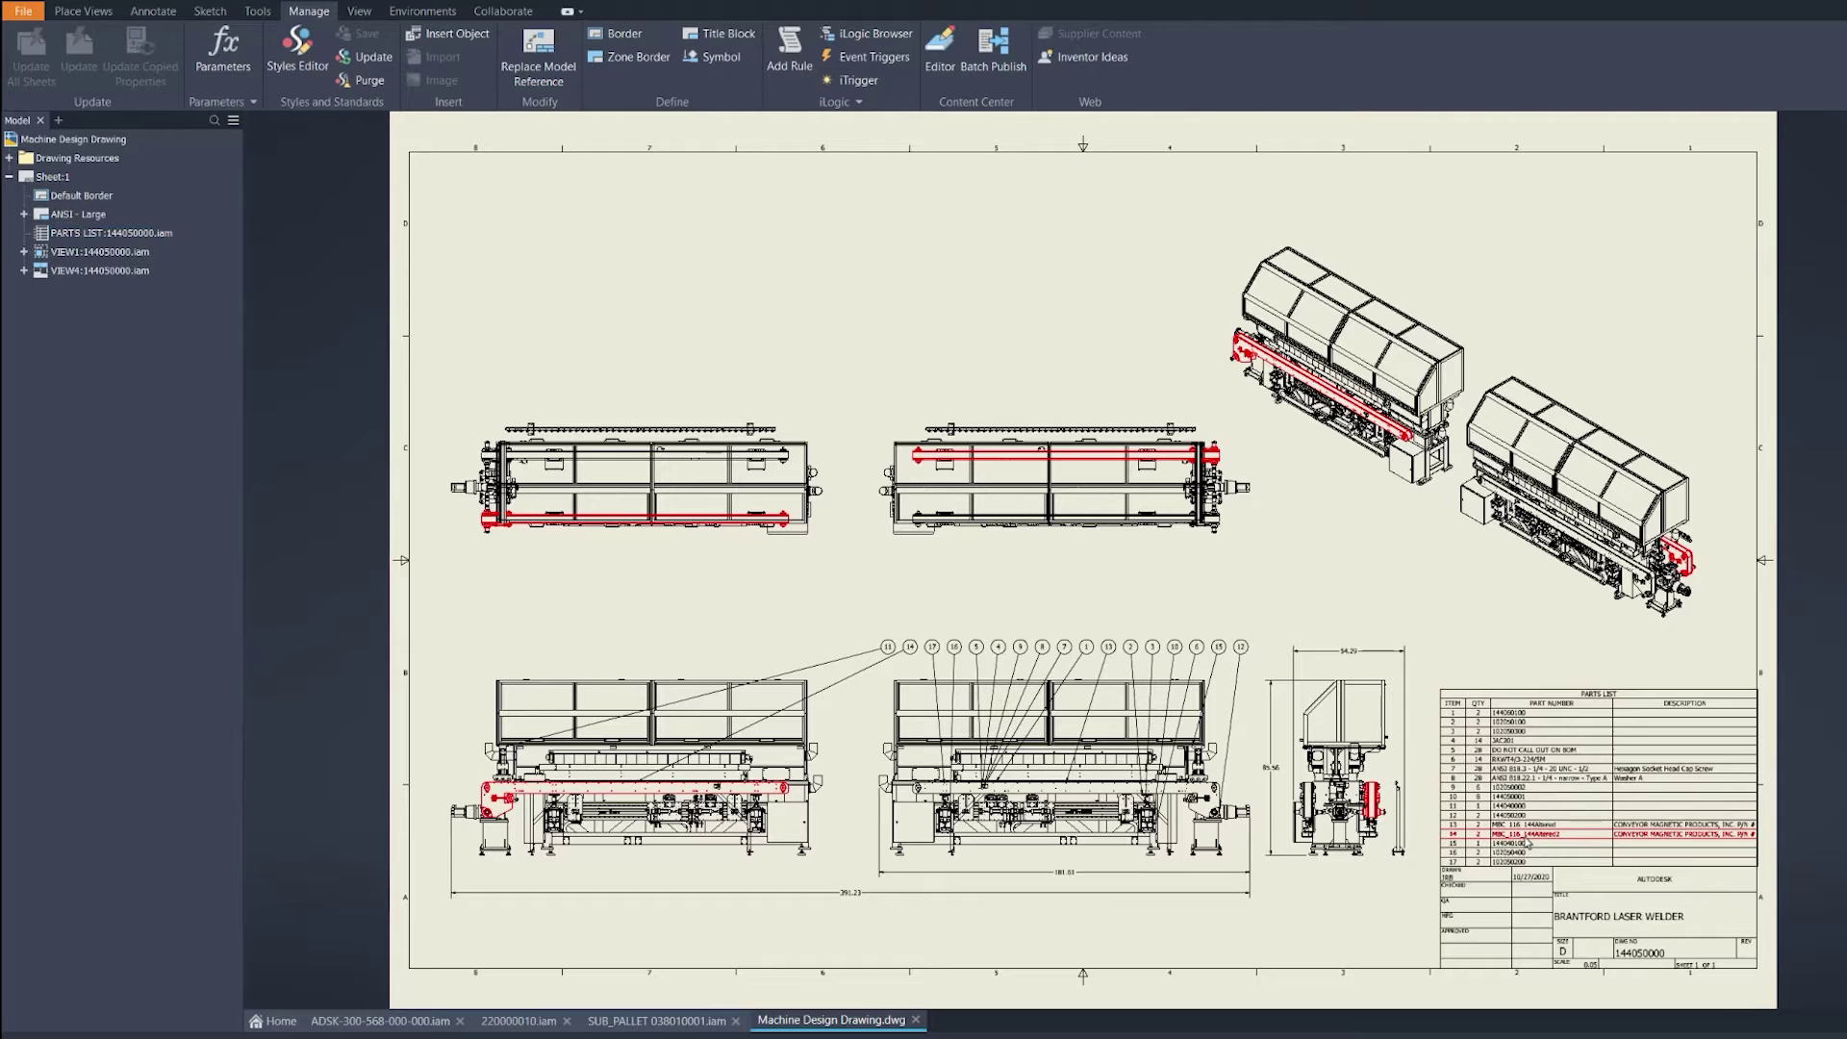
{"action": "left_click", "coordinate": [1529, 843]}
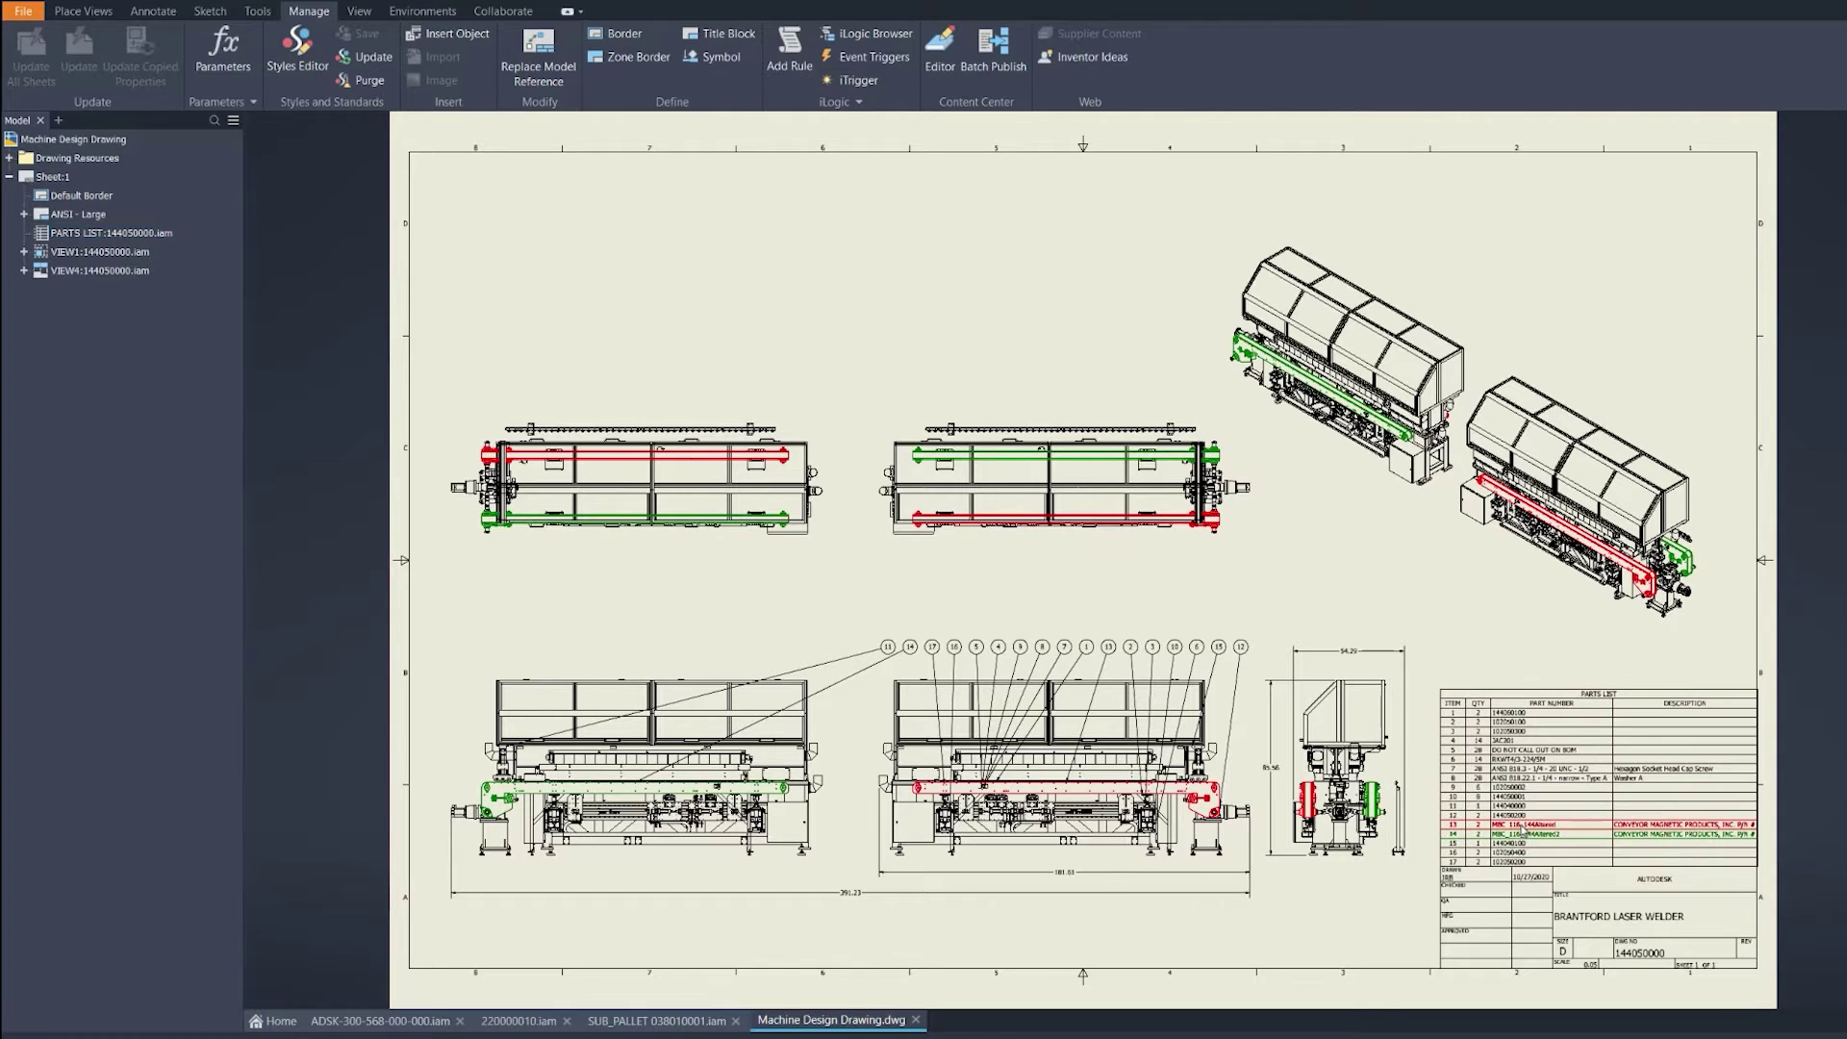
{"action": "left_click", "coordinate": [1522, 833]}
{"action": "left_click", "coordinate": [1523, 834]}
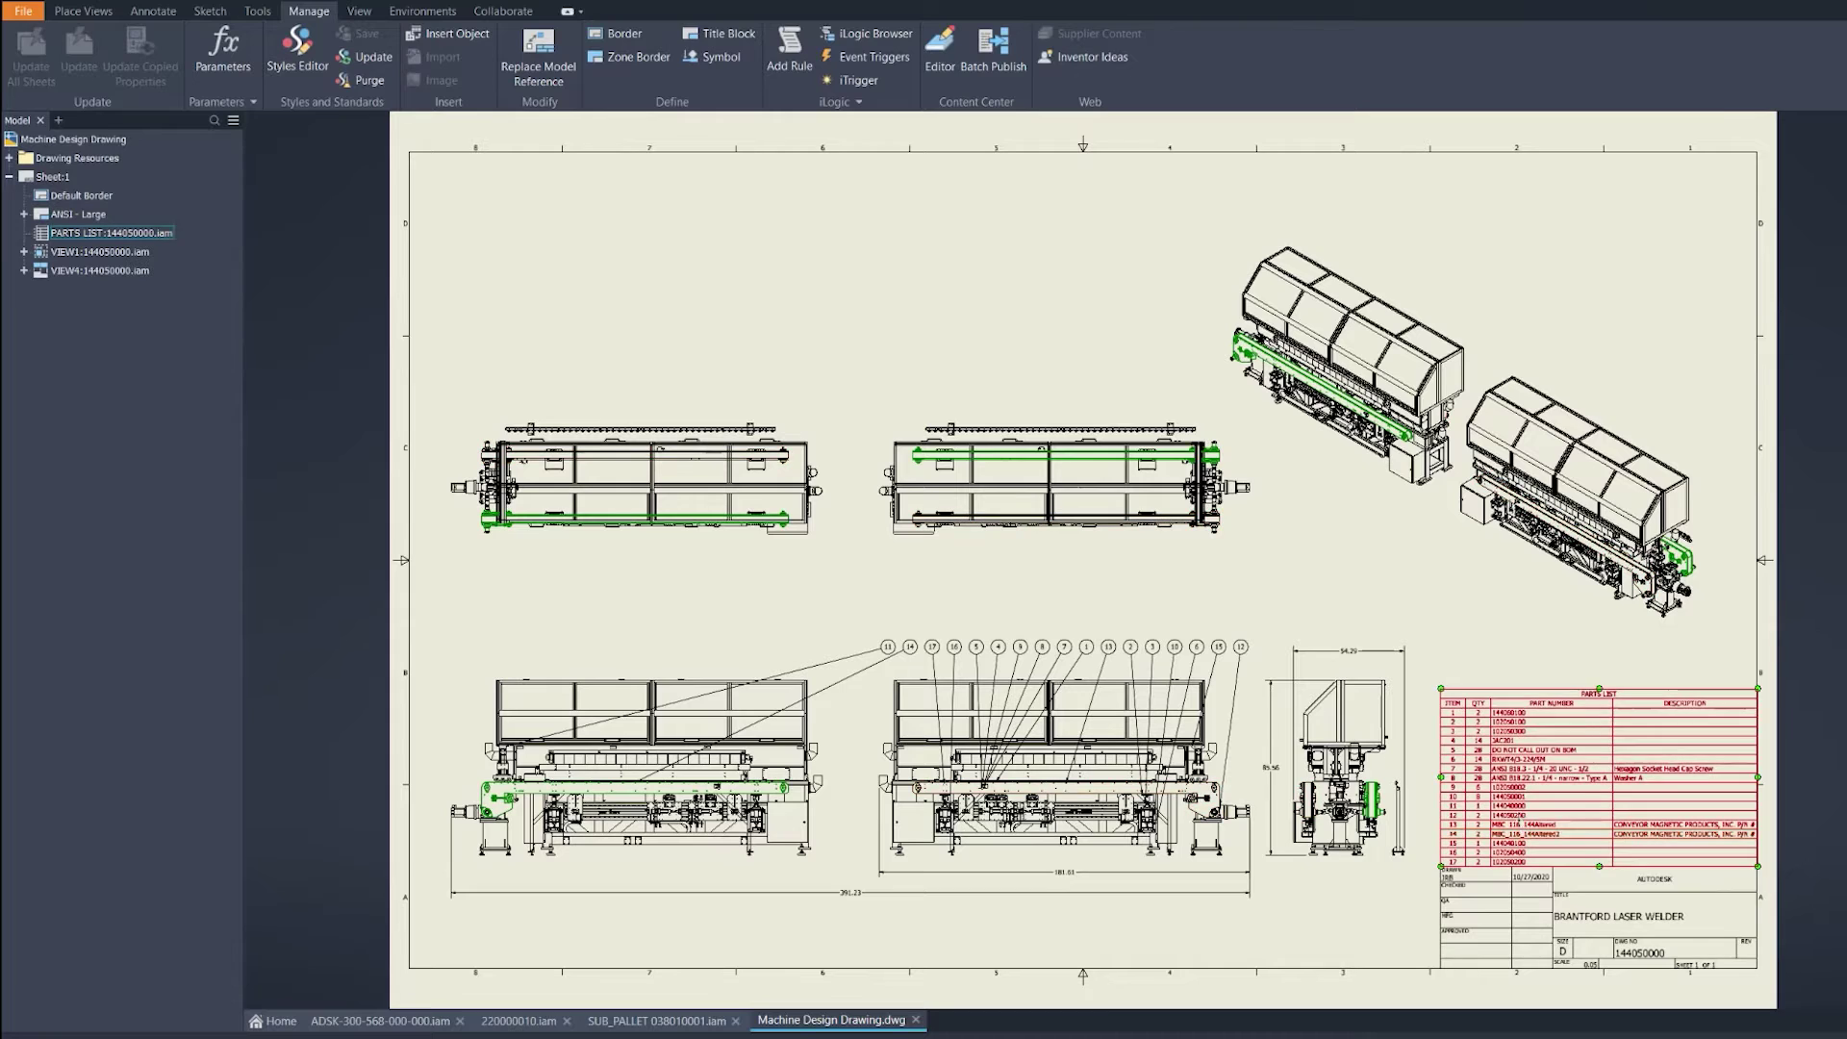
{"action": "left_click", "coordinate": [1524, 813]}
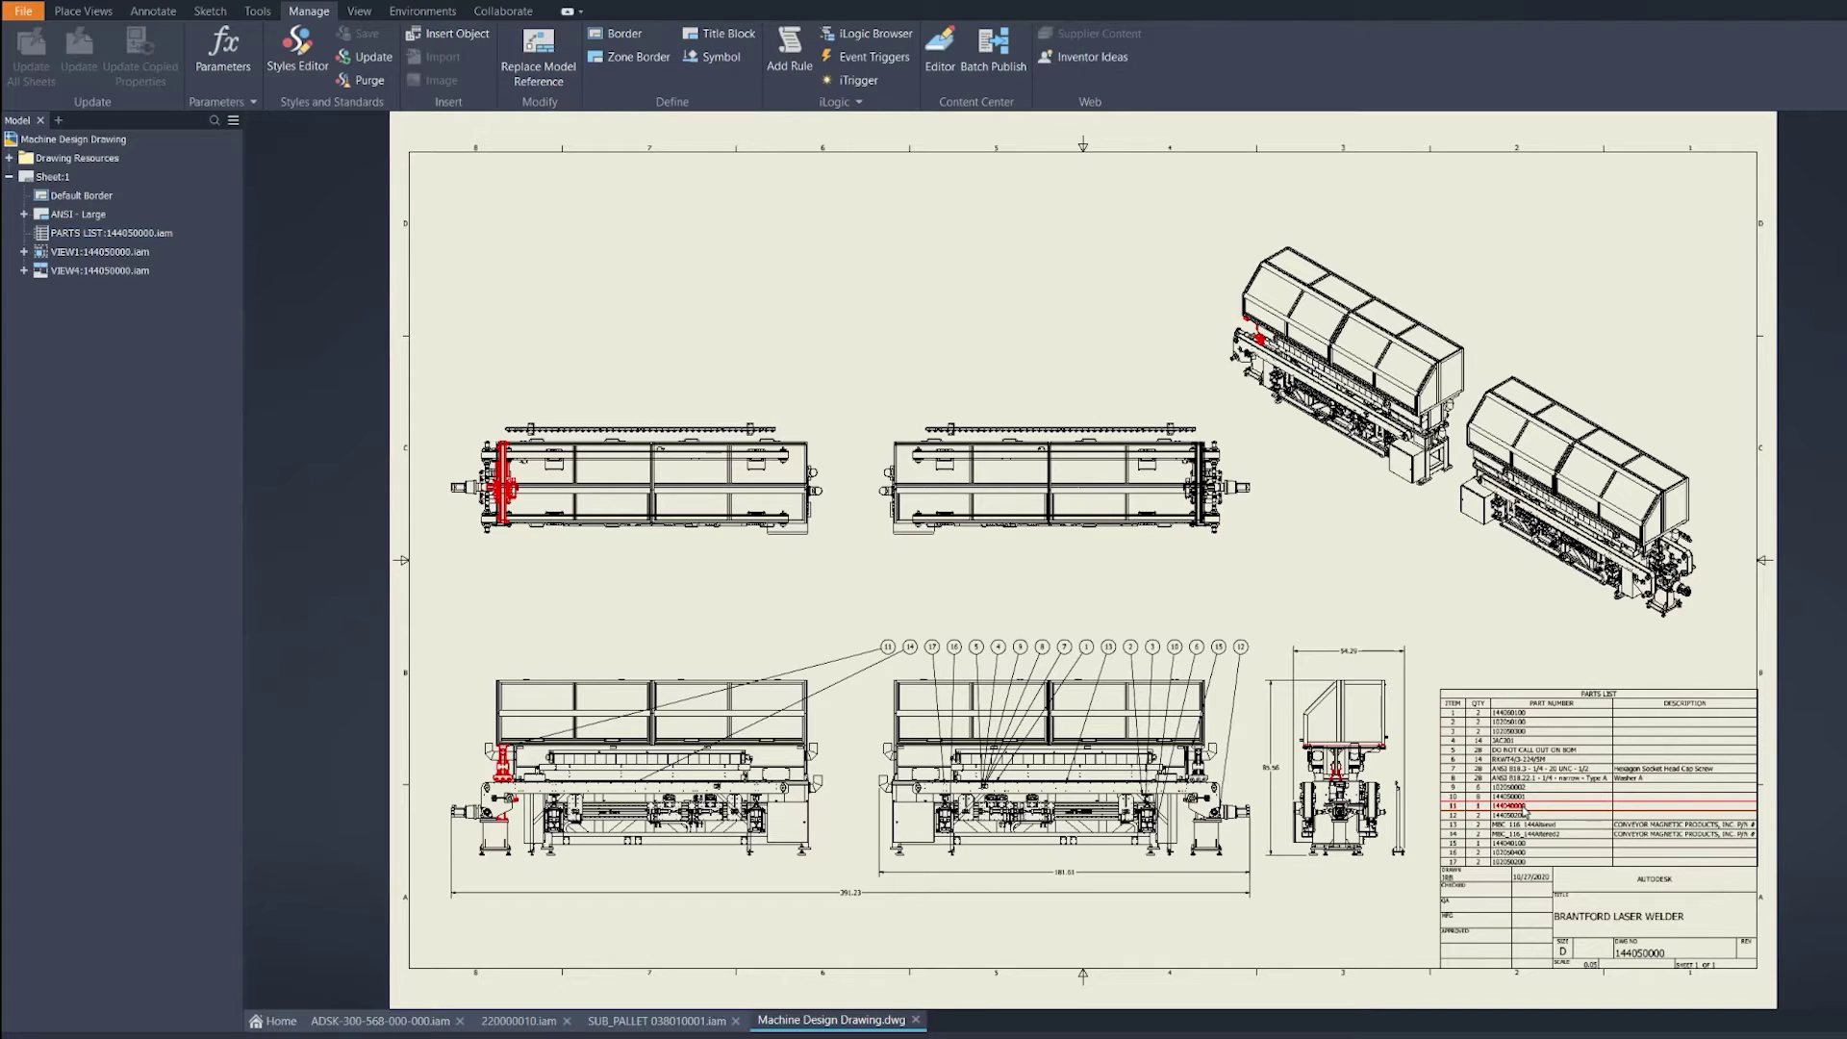
{"action": "left_click", "coordinate": [1524, 811]}
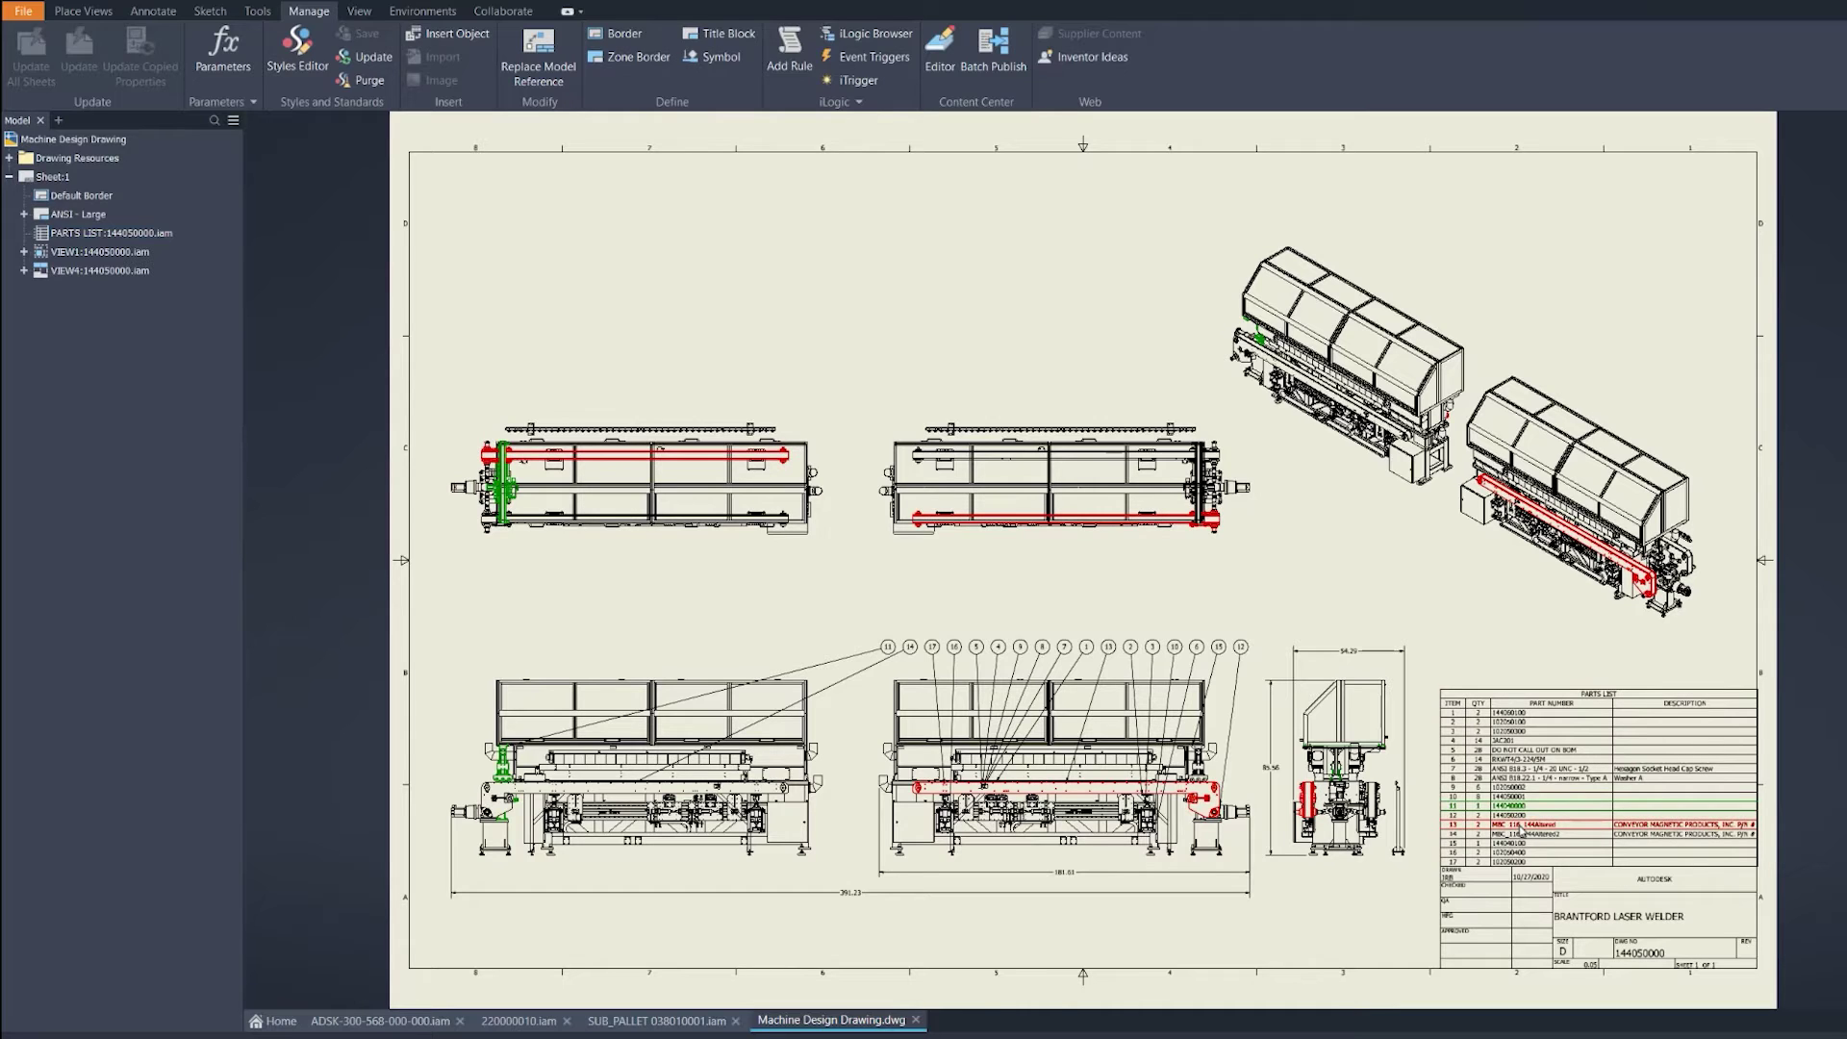
{"action": "left_click", "coordinate": [1524, 827]}
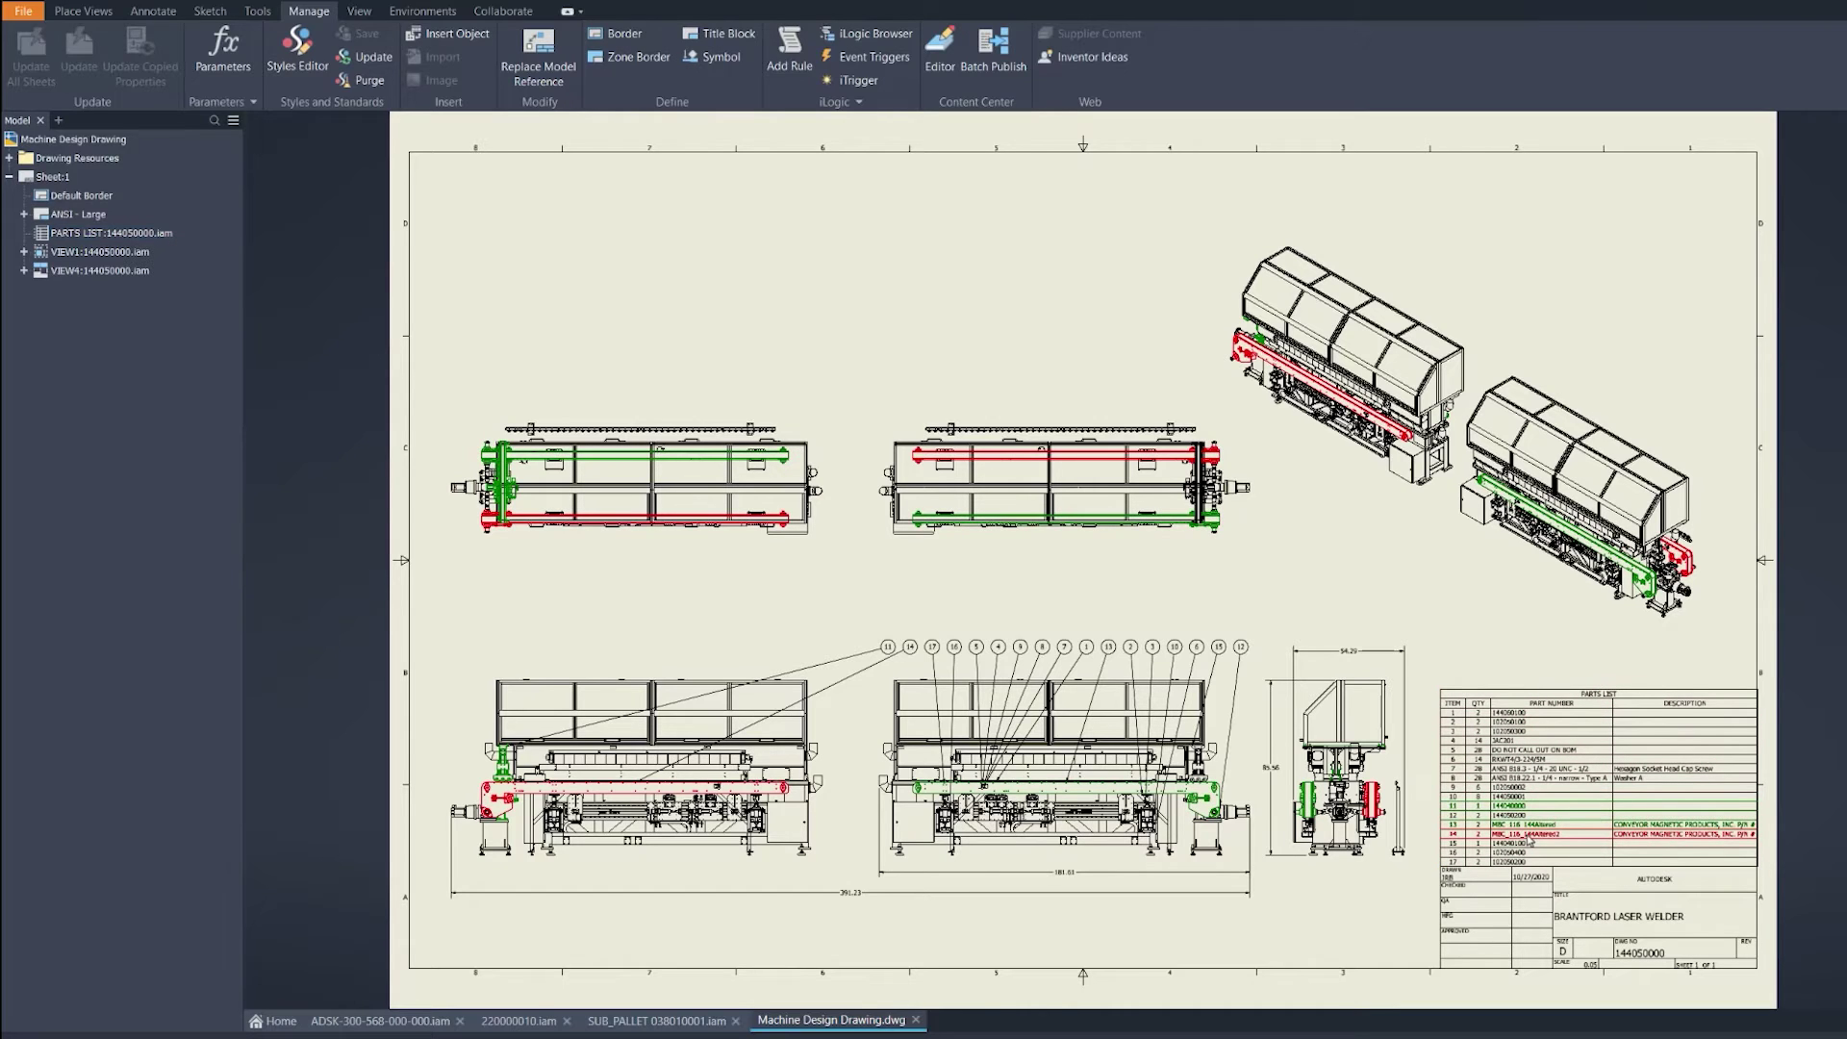
{"action": "left_click", "coordinate": [1536, 835]}
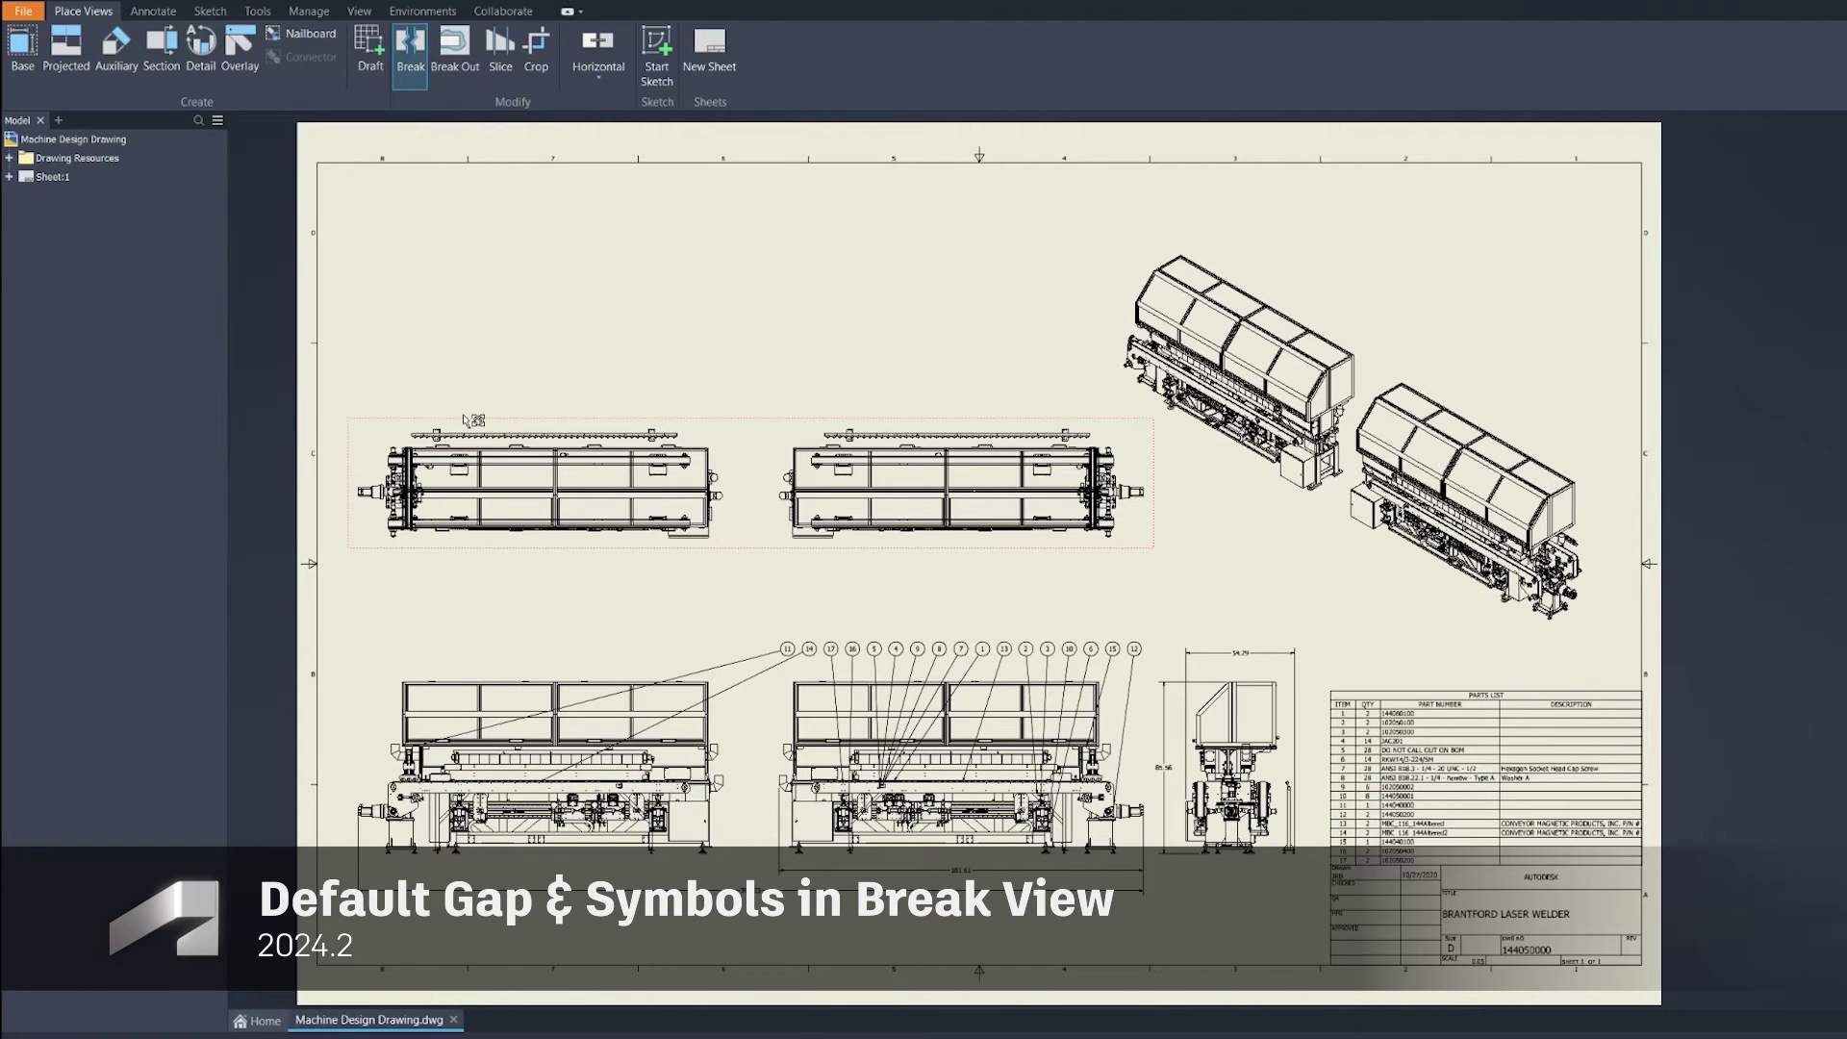
Start a break on the top-left view with 3 break symbols and a 5 mm gap
{"action": "left_click", "coordinate": [462, 414]}
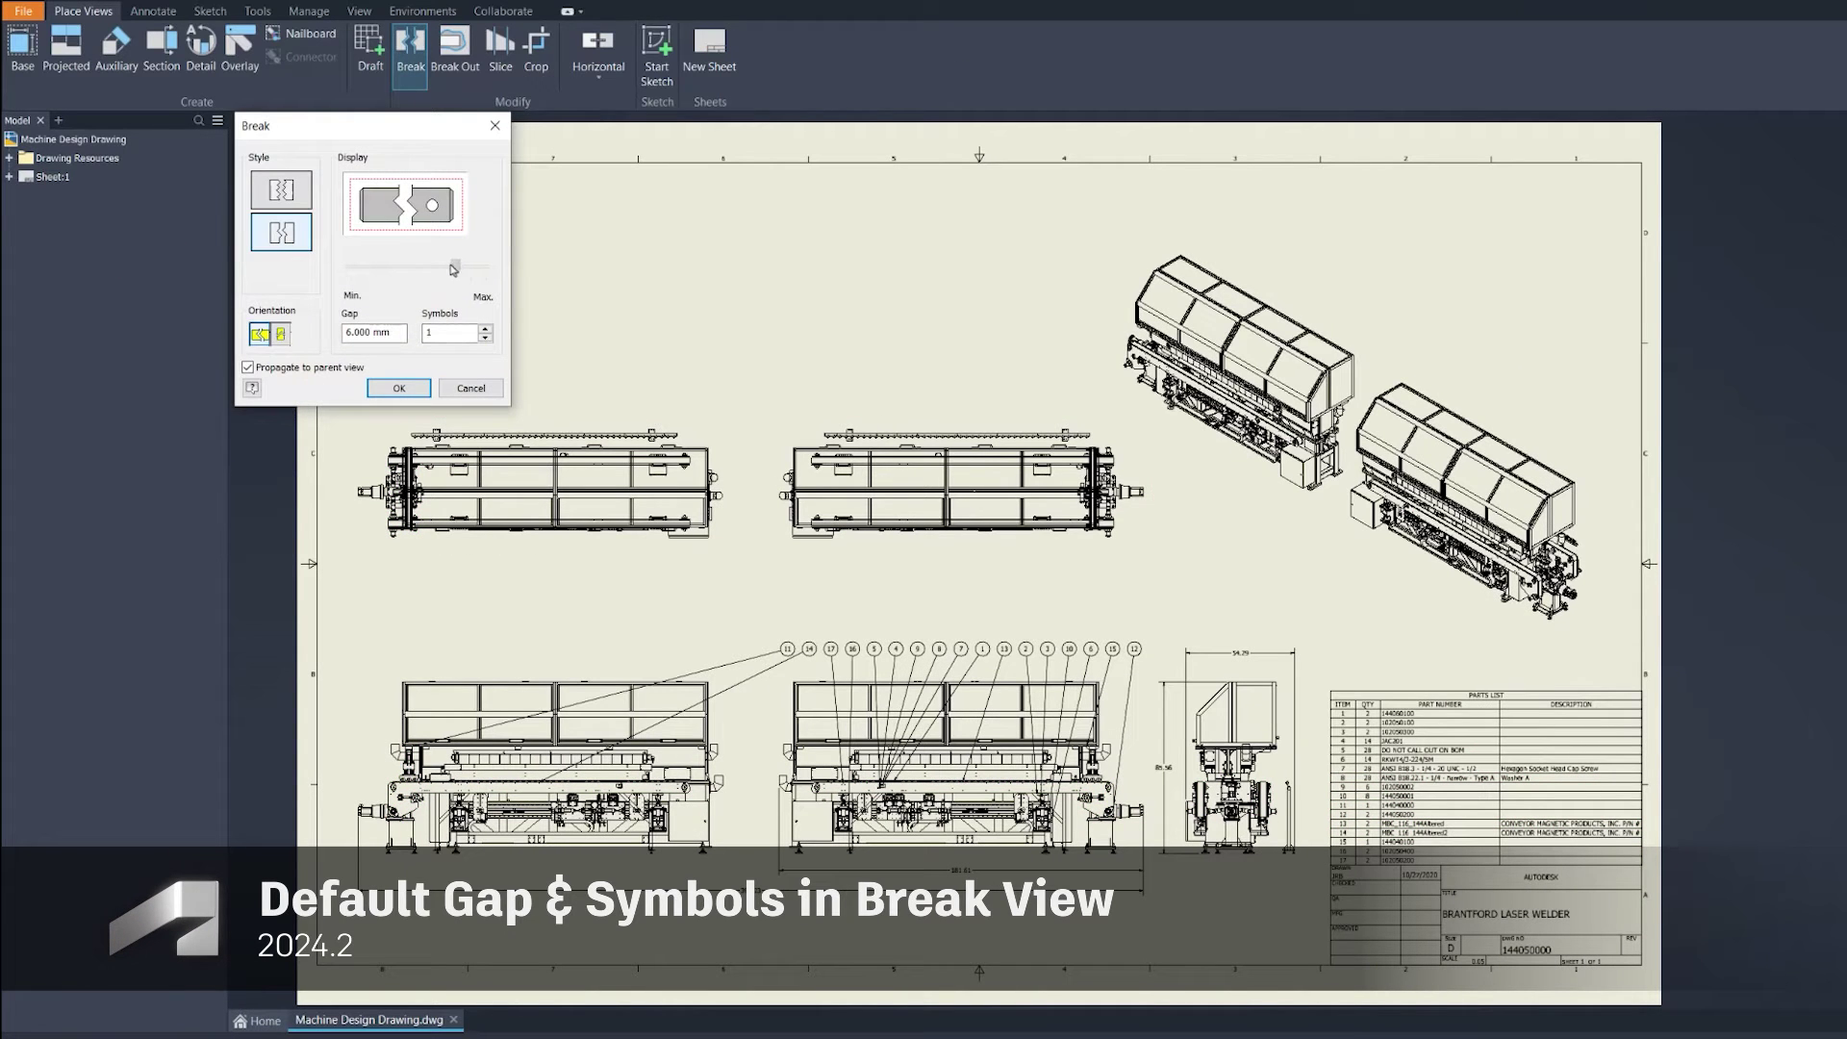
{"action": "left_click_drag", "start_coordinate": [453, 268], "coordinate": [367, 268]}
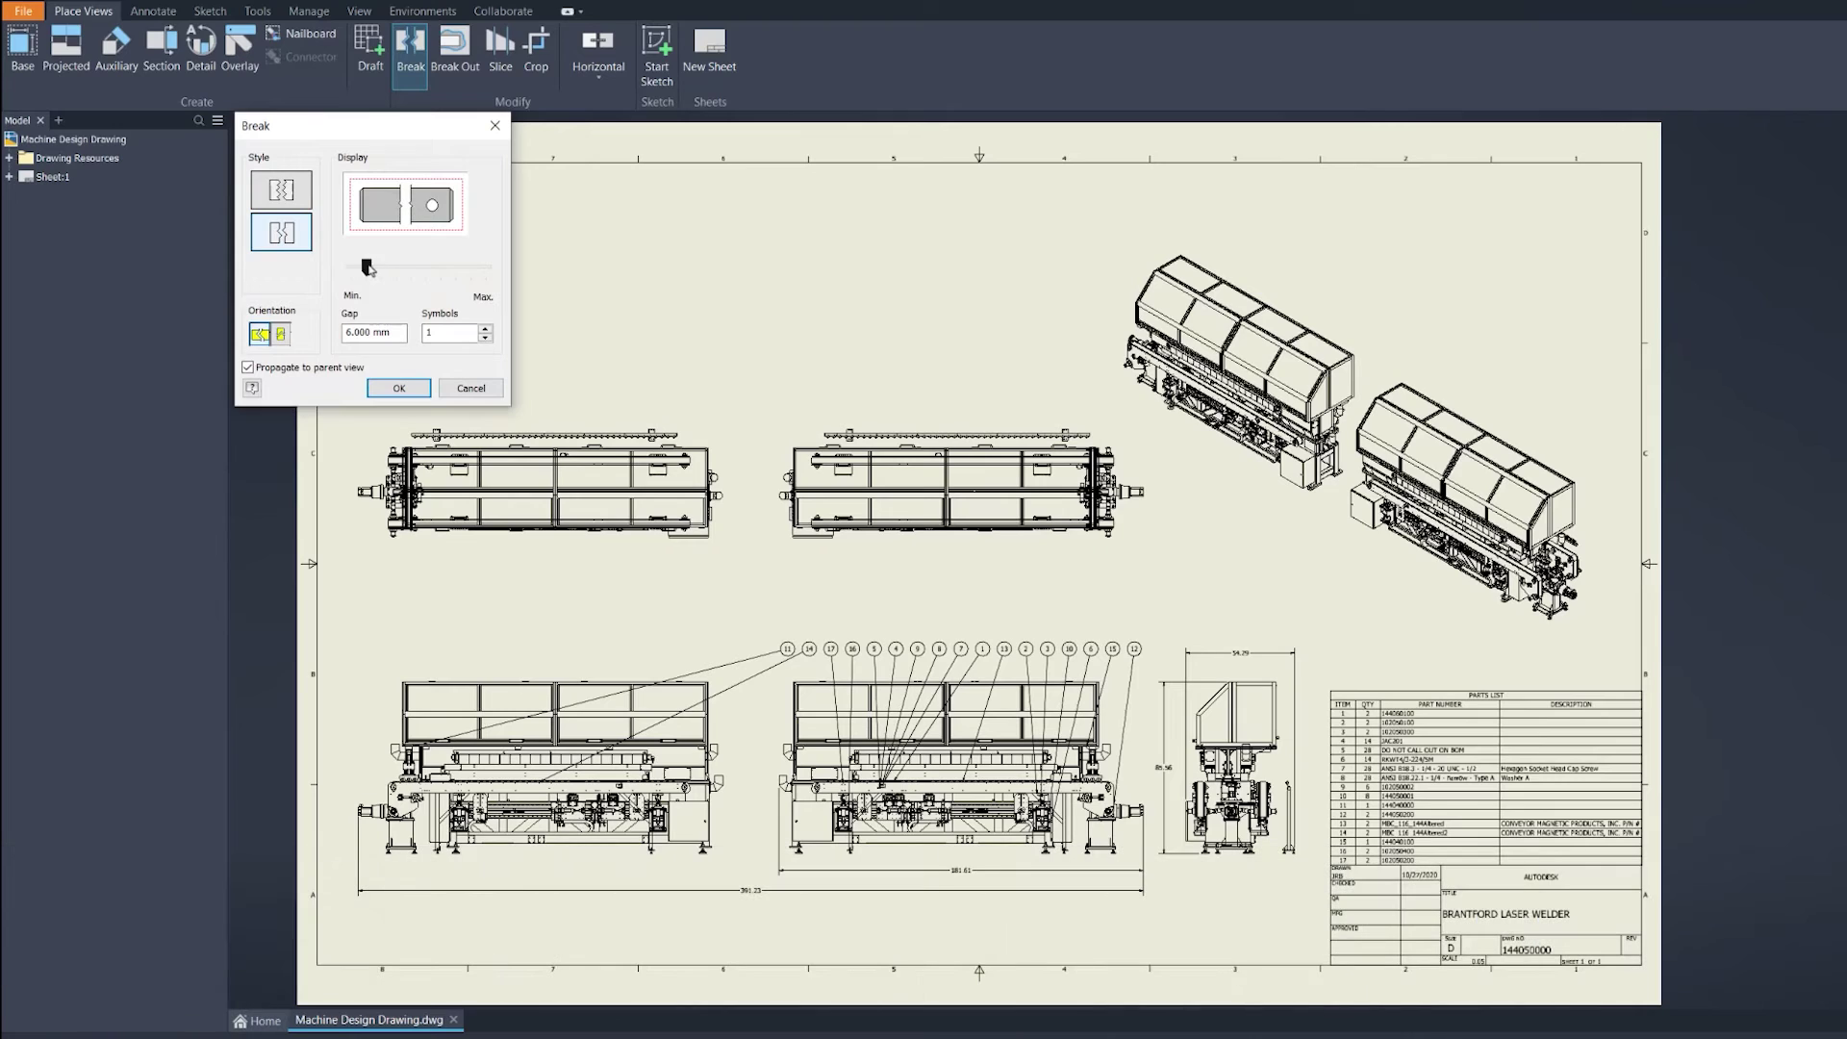
{"action": "double_click", "coordinate": [435, 332]}
{"action": "type", "text": "3"}
{"action": "double_click", "coordinate": [352, 332]}
{"action": "type", "text": "5"}
Place the two break lines to split the left views, then begin breaking the top-right view
{"action": "left_click", "coordinate": [535, 457]}
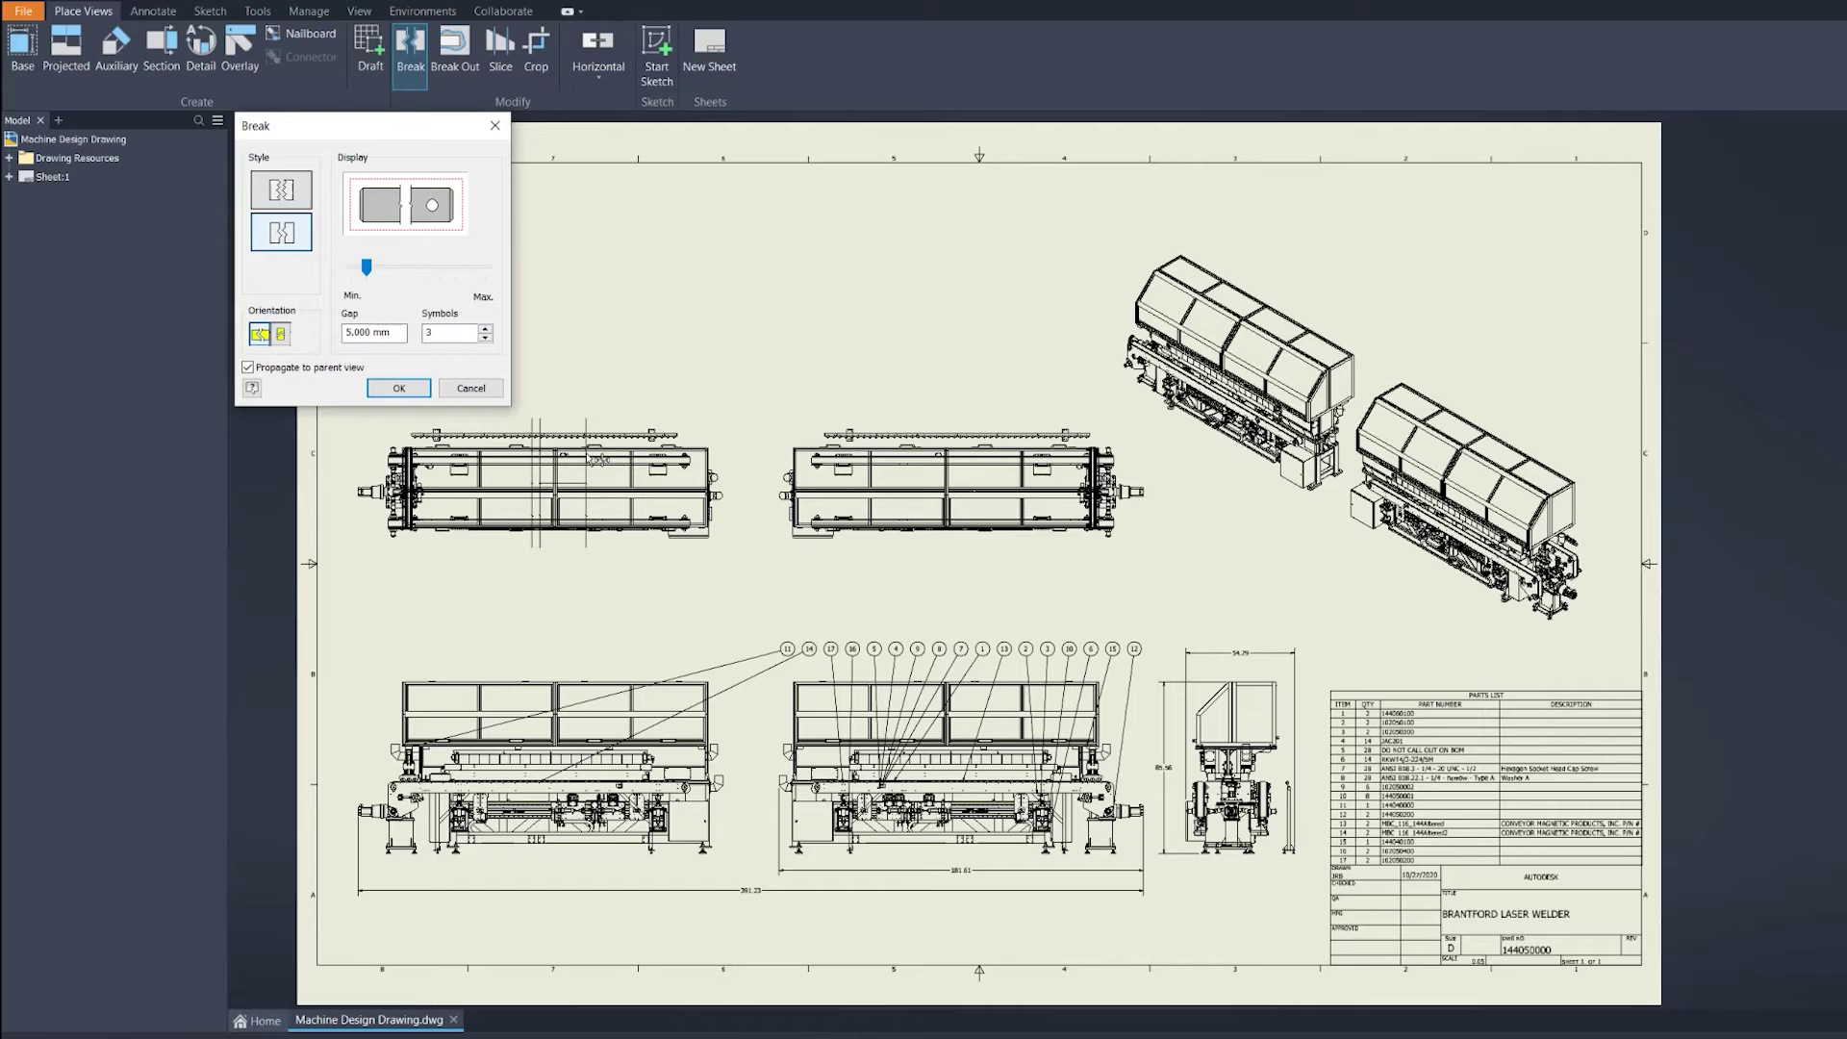
{"action": "left_click", "coordinate": [598, 460]}
{"action": "left_click", "coordinate": [398, 388]}
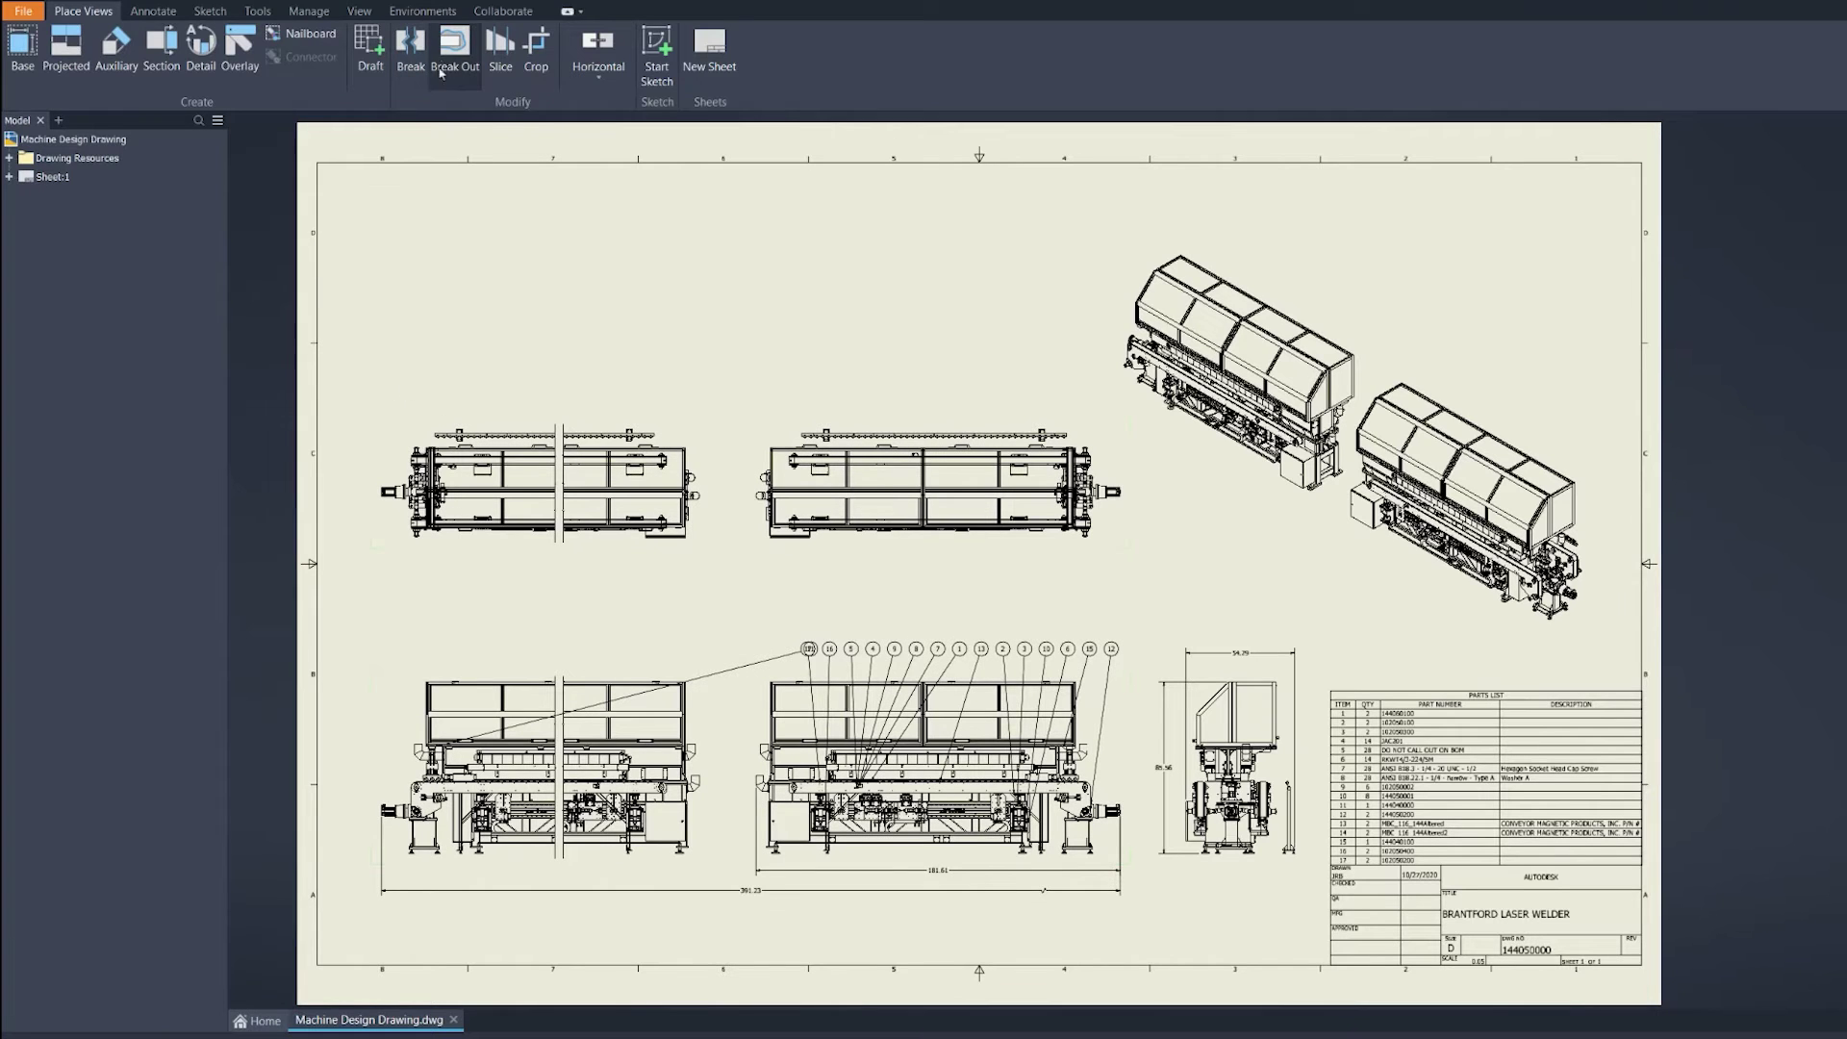
{"action": "left_click", "coordinate": [410, 53]}
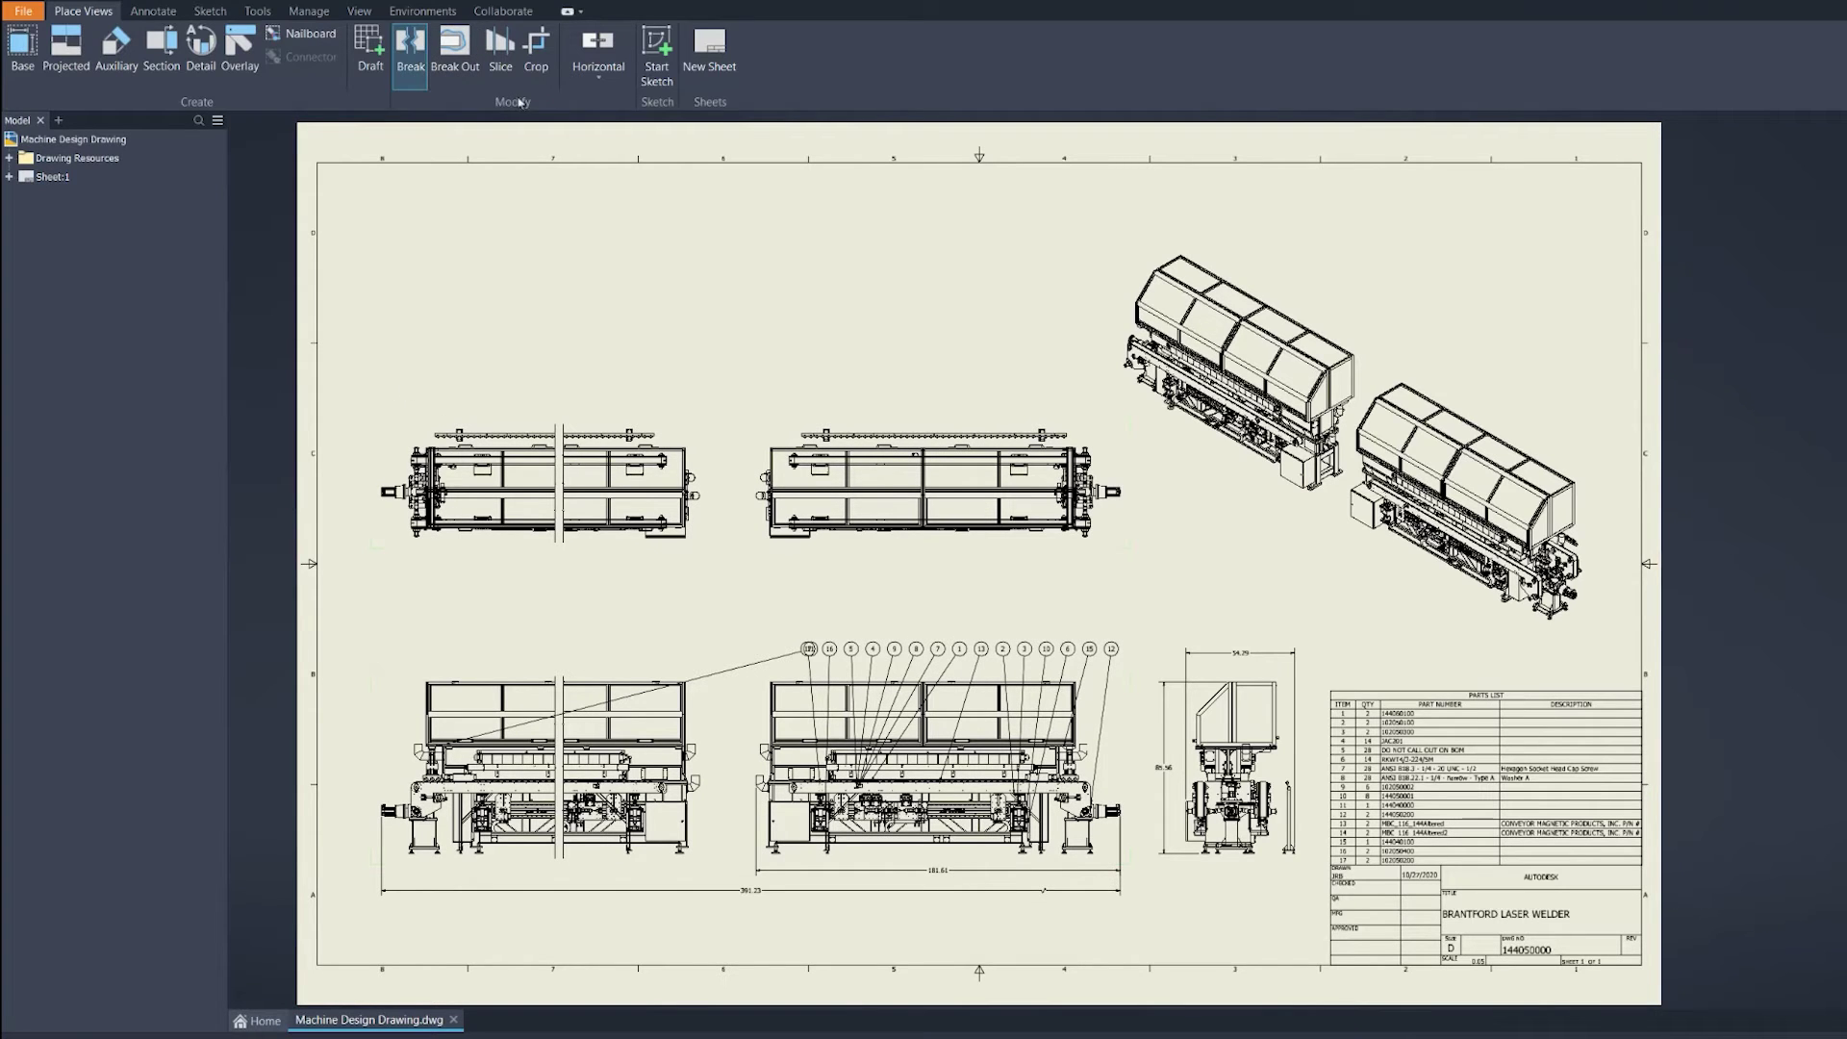
{"action": "left_click", "coordinate": [929, 457]}
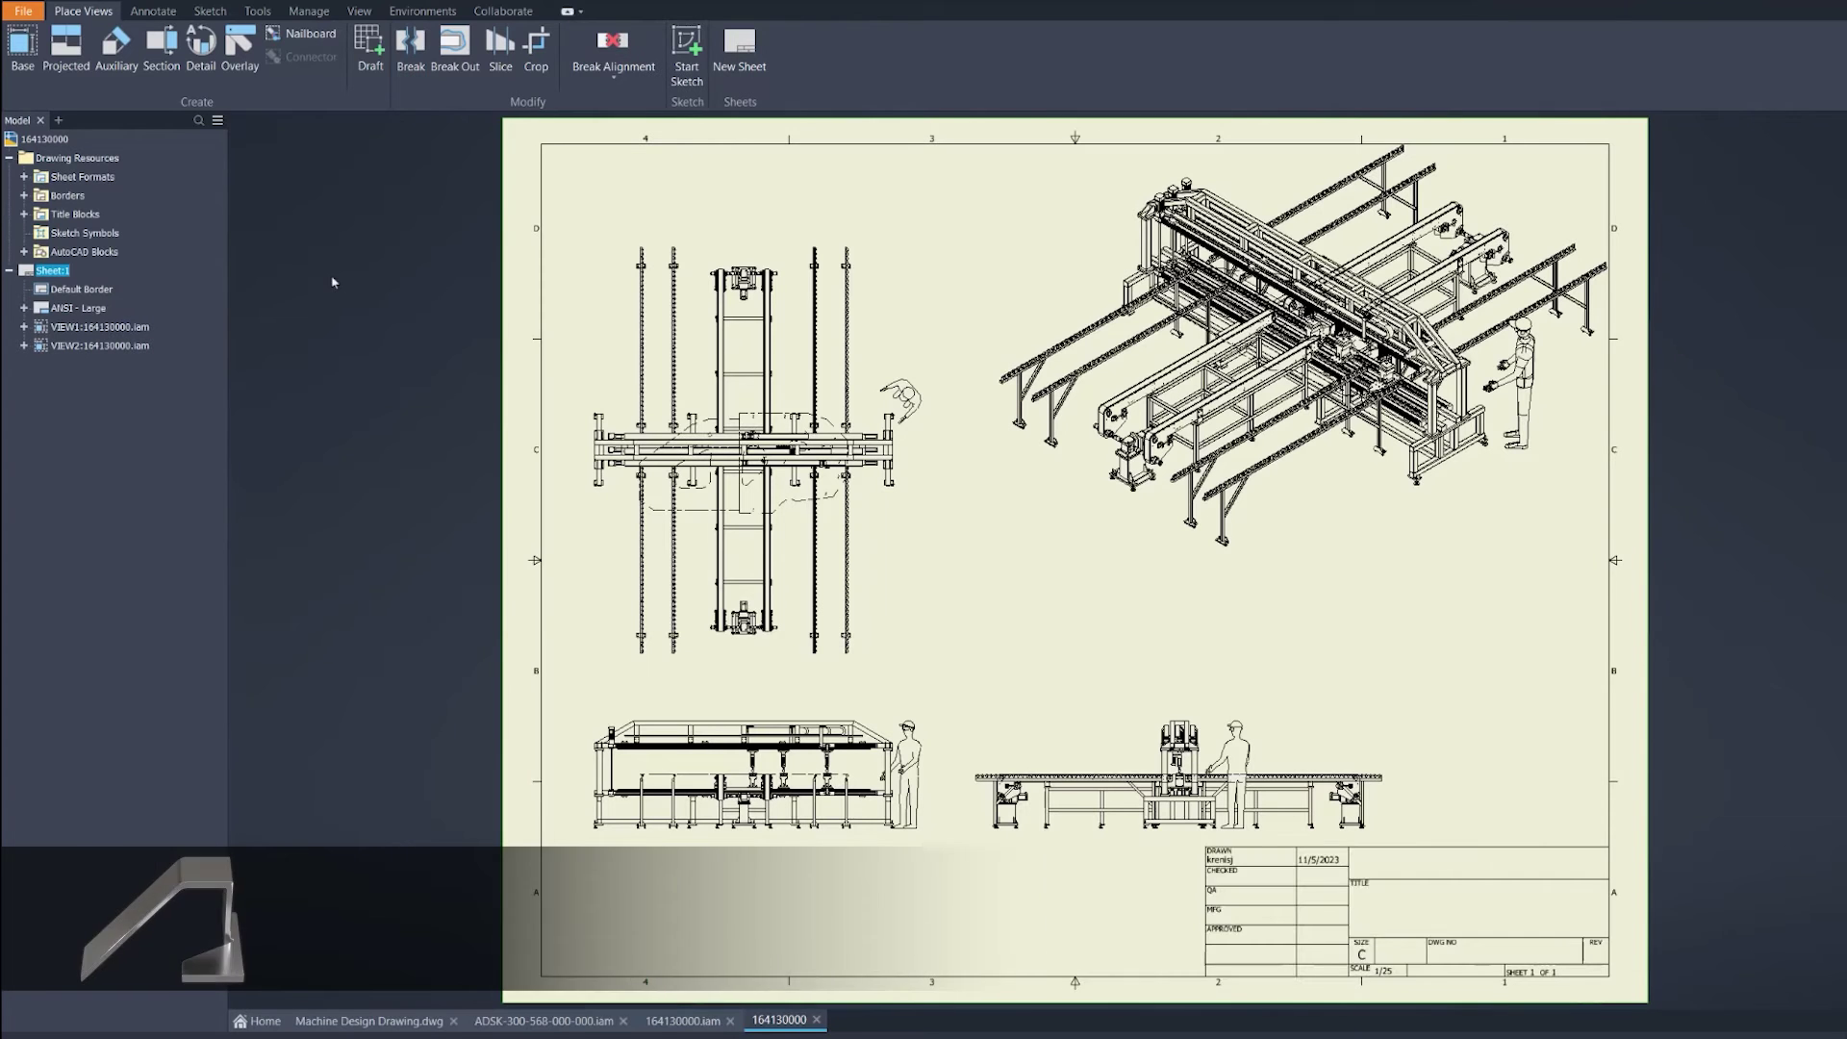
Edit Sheet:1 so its Text Property Source is VIEW4:164130000.iam
{"action": "right_click", "coordinate": [55, 273]}
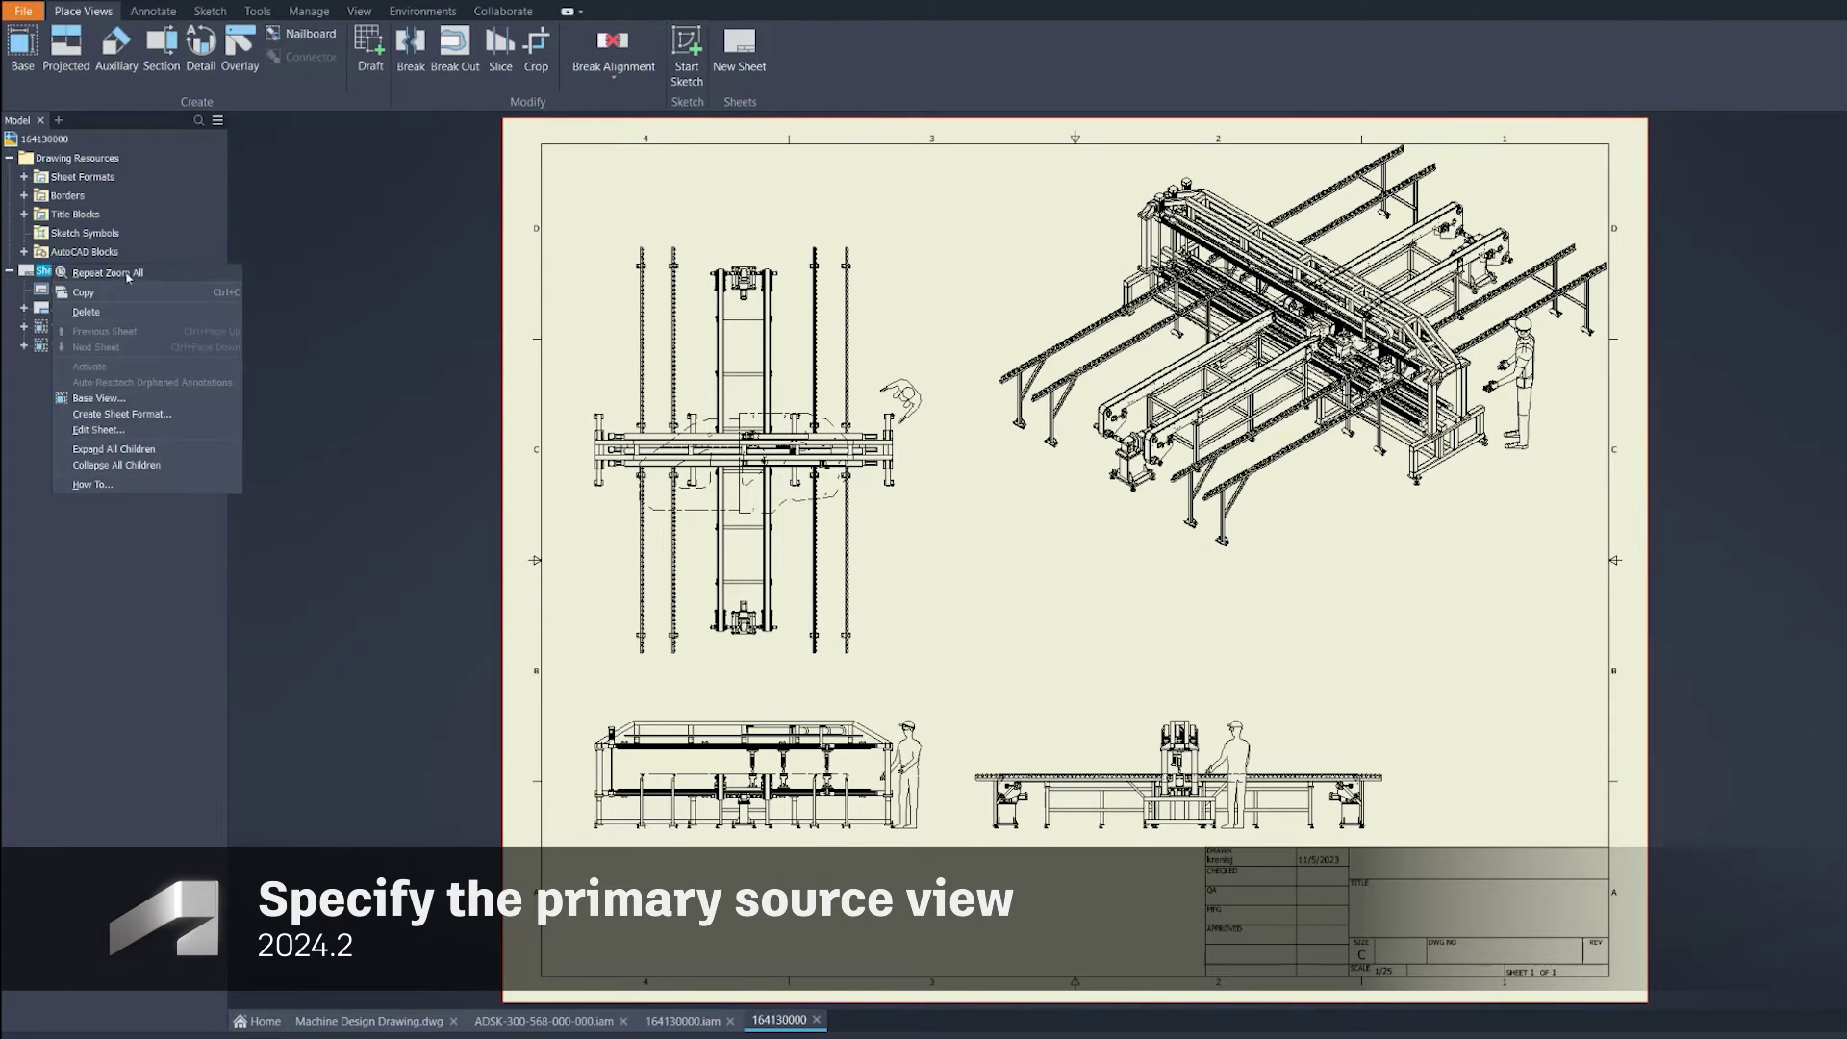
{"action": "left_click", "coordinate": [115, 433]}
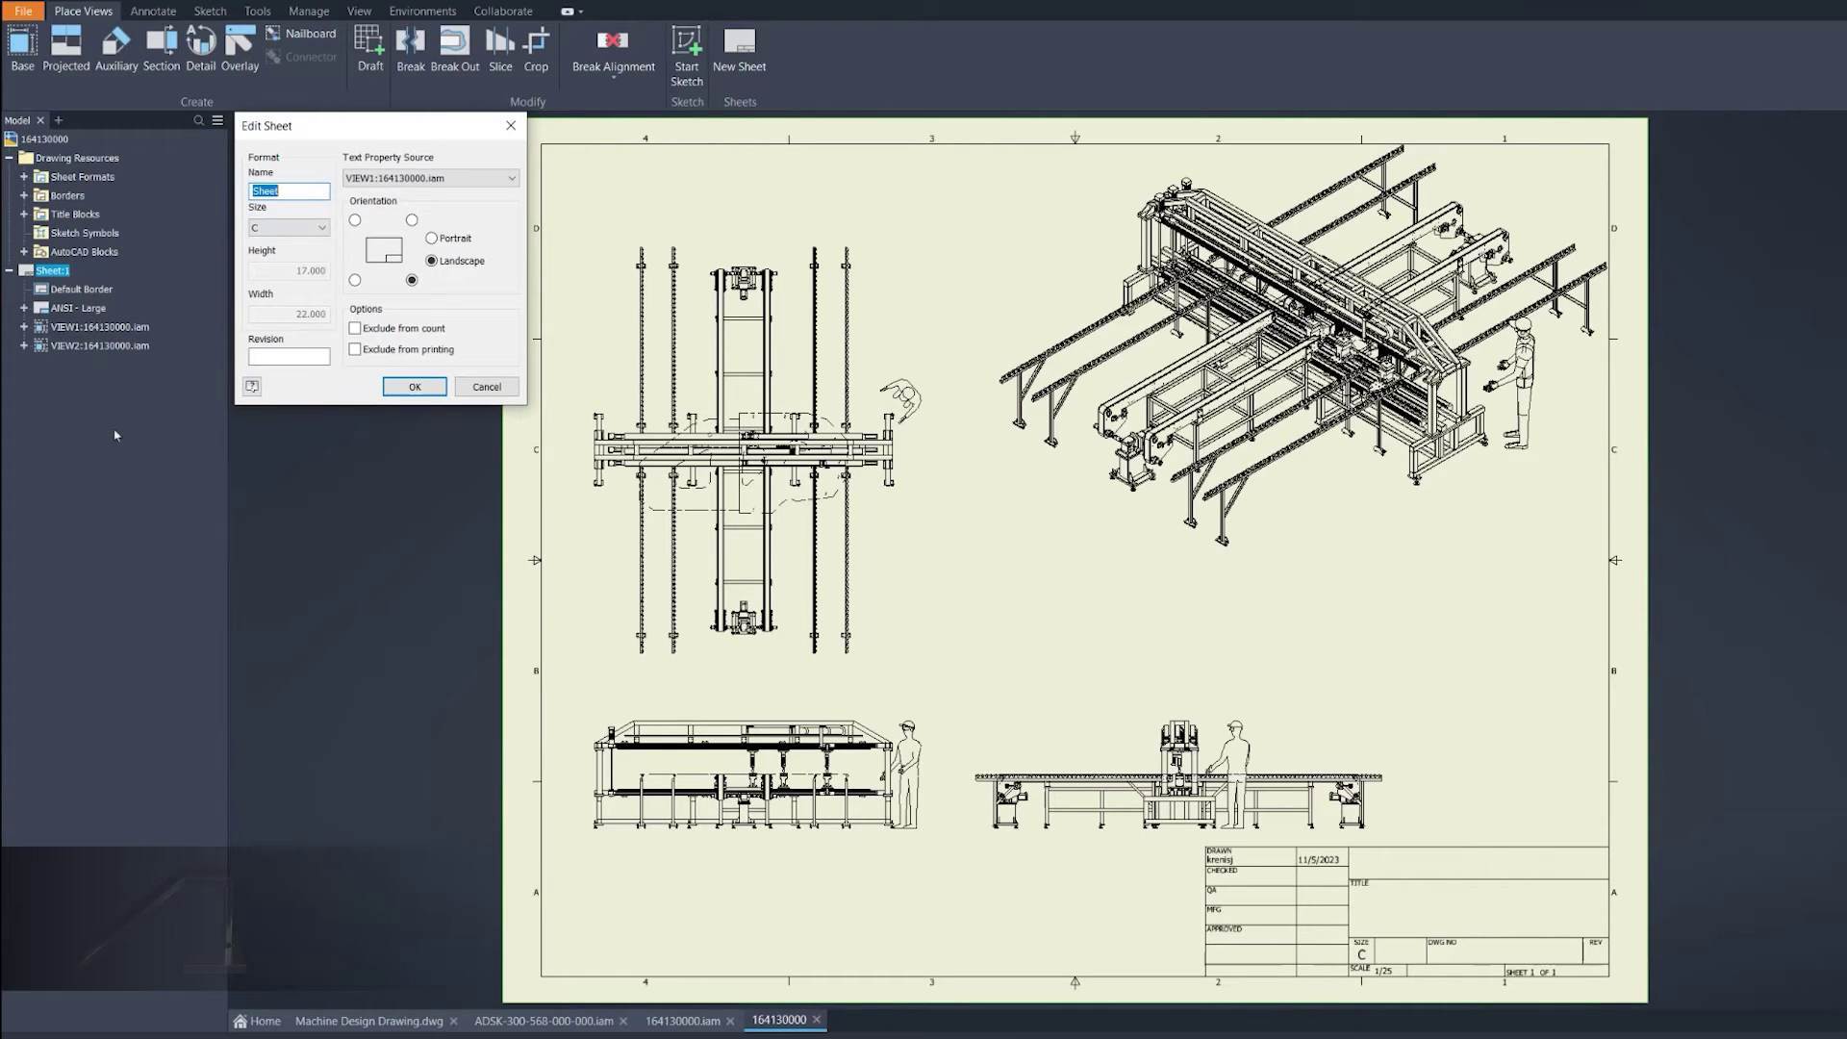
{"action": "left_click", "coordinate": [426, 178]}
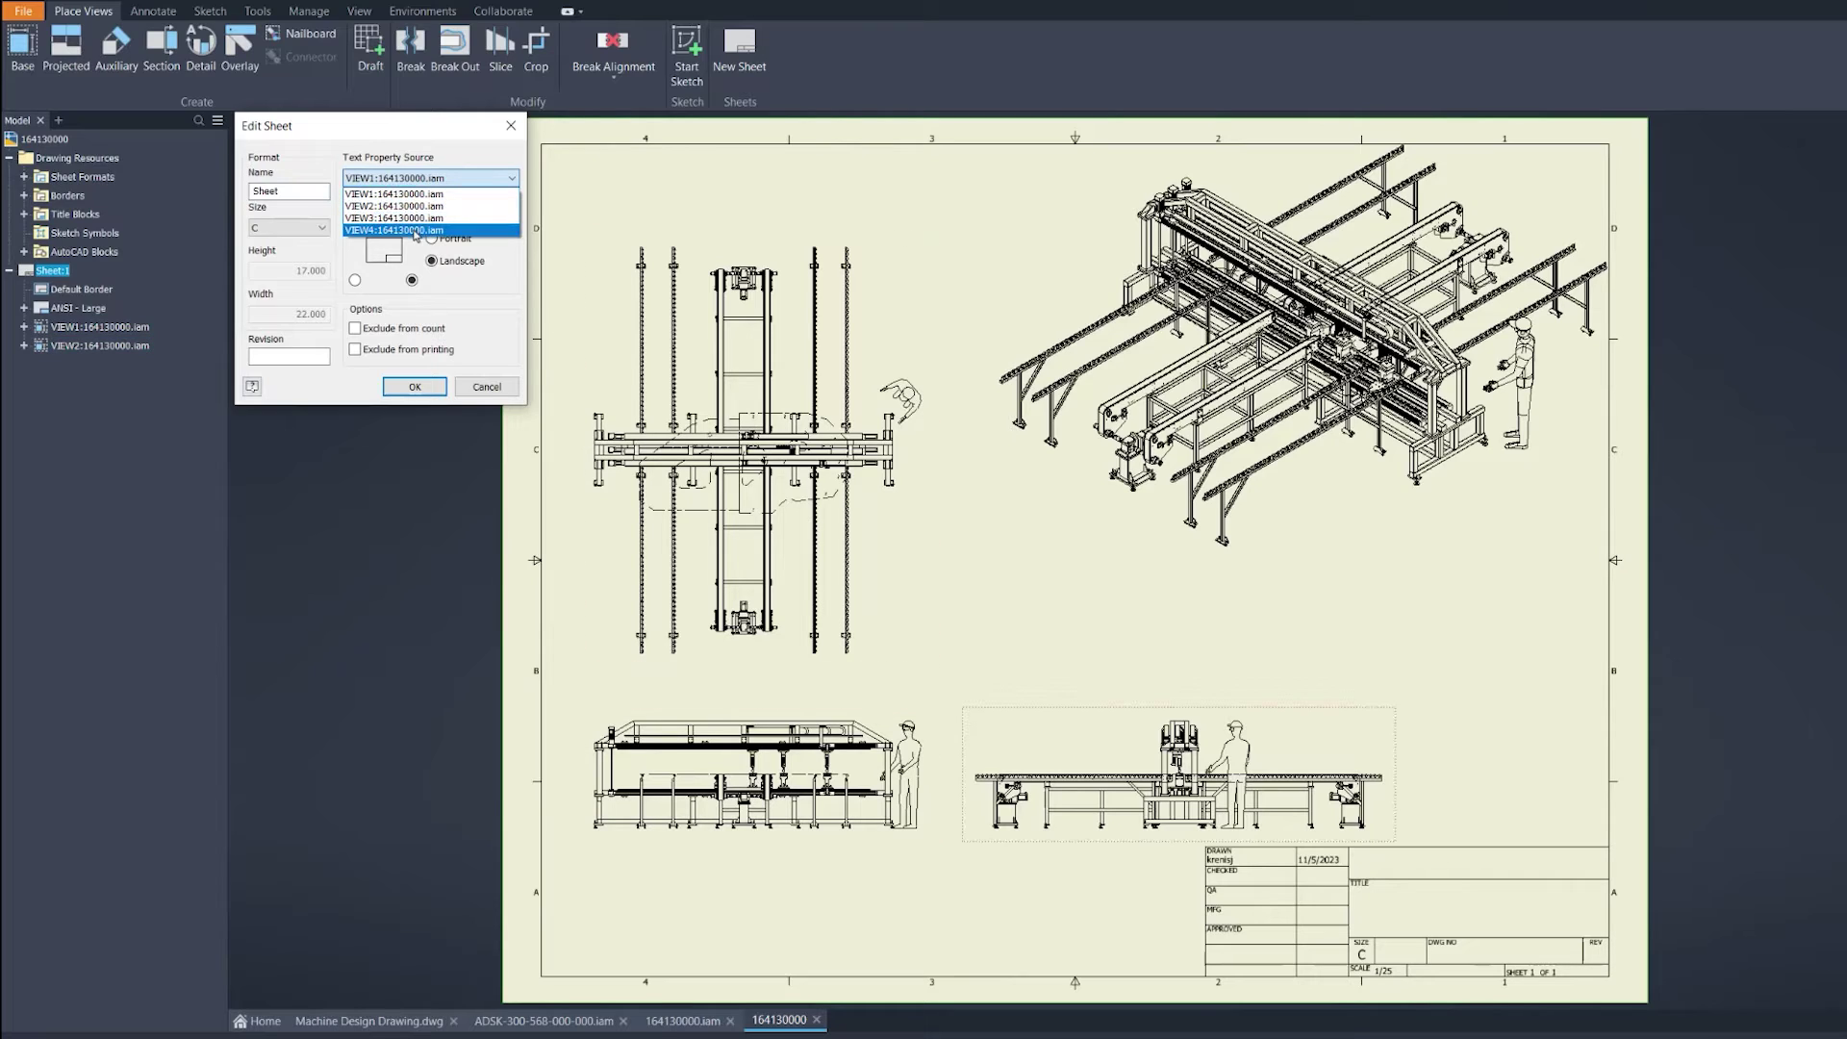
{"action": "left_click", "coordinate": [416, 230]}
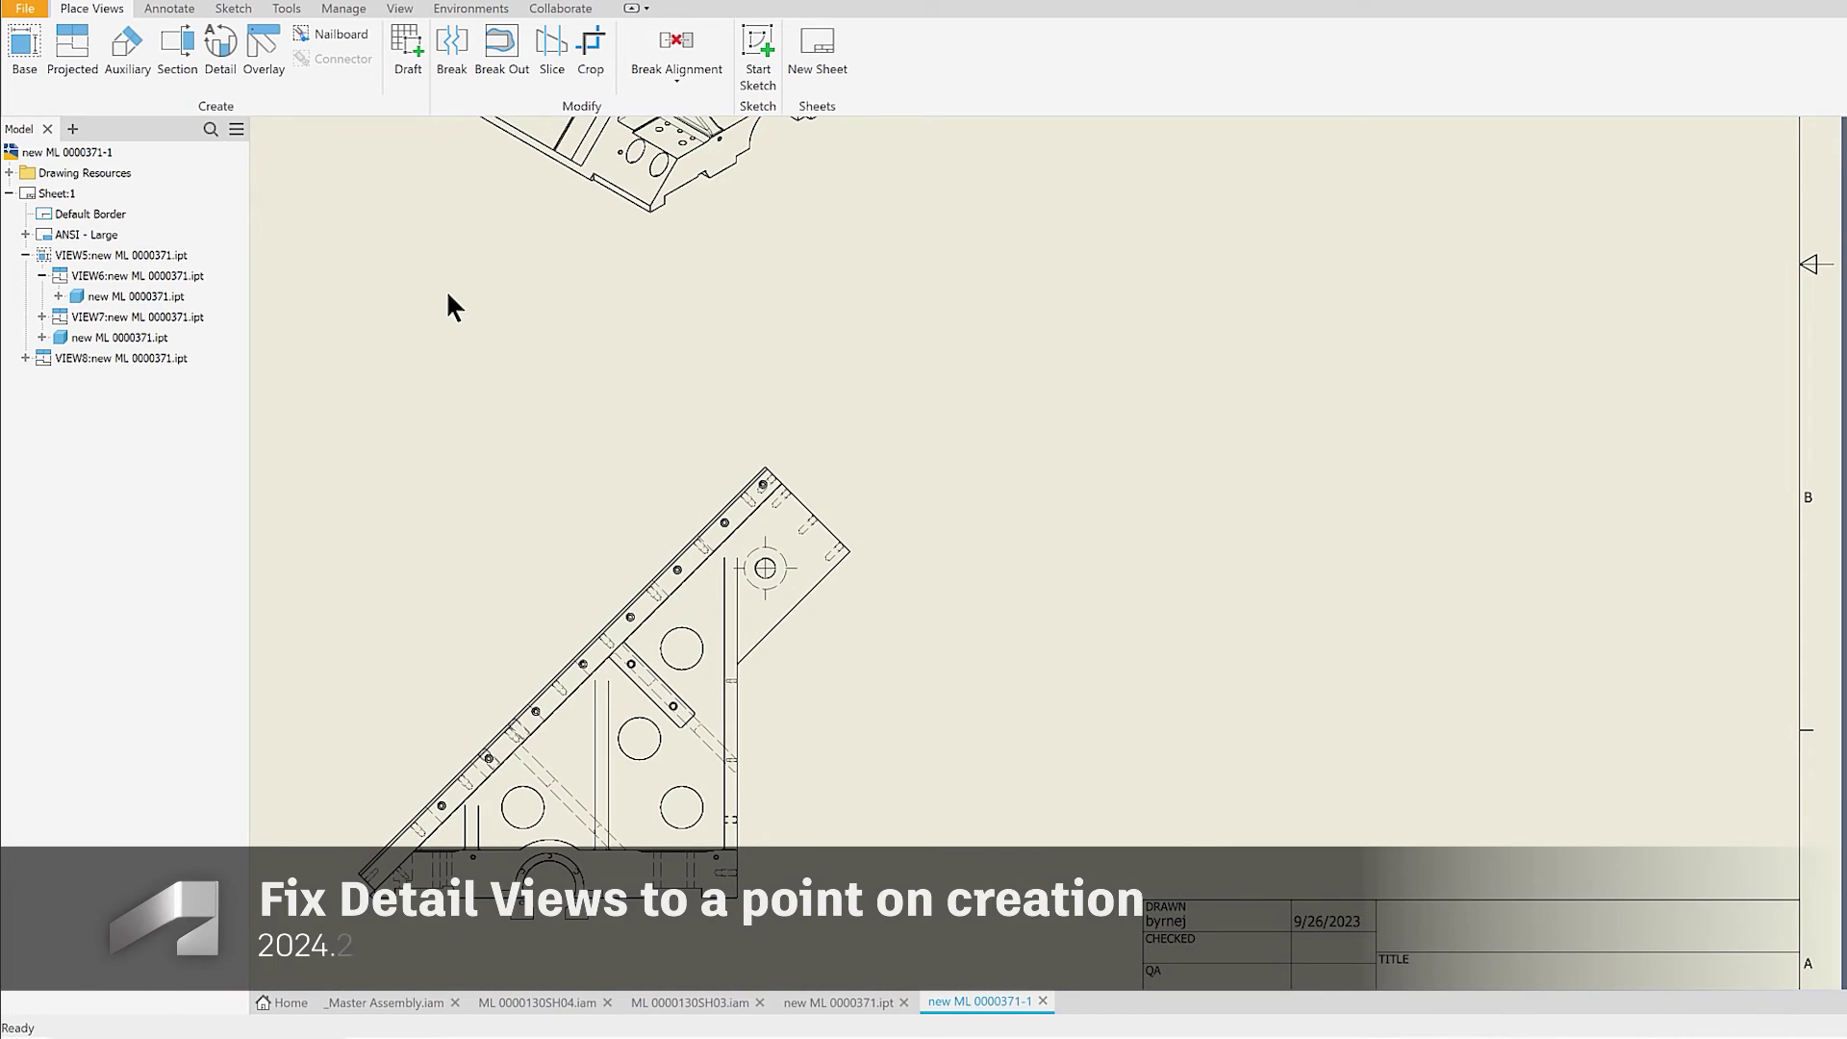
Start a detail of the triangular plate view with Attach Fence, smooth cutout, full boundary and connection line
{"action": "left_click", "coordinate": [223, 62]}
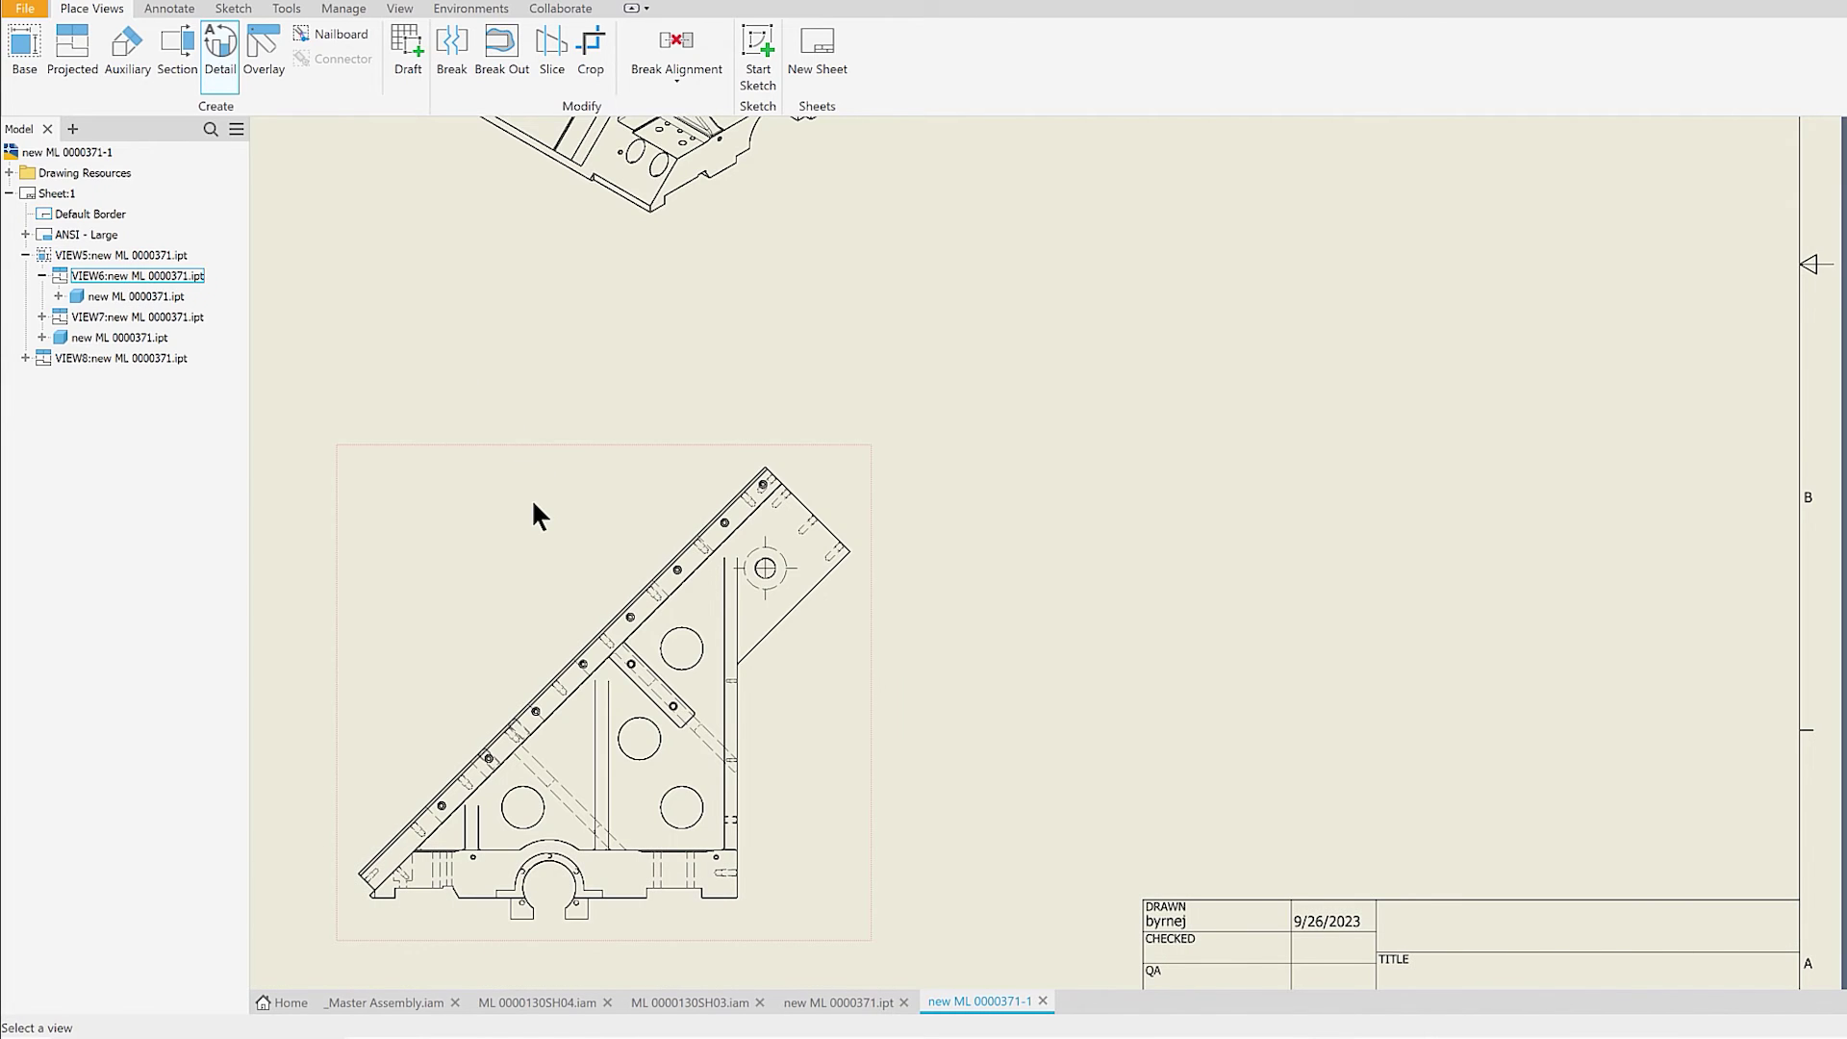
{"action": "left_click", "coordinate": [537, 514]}
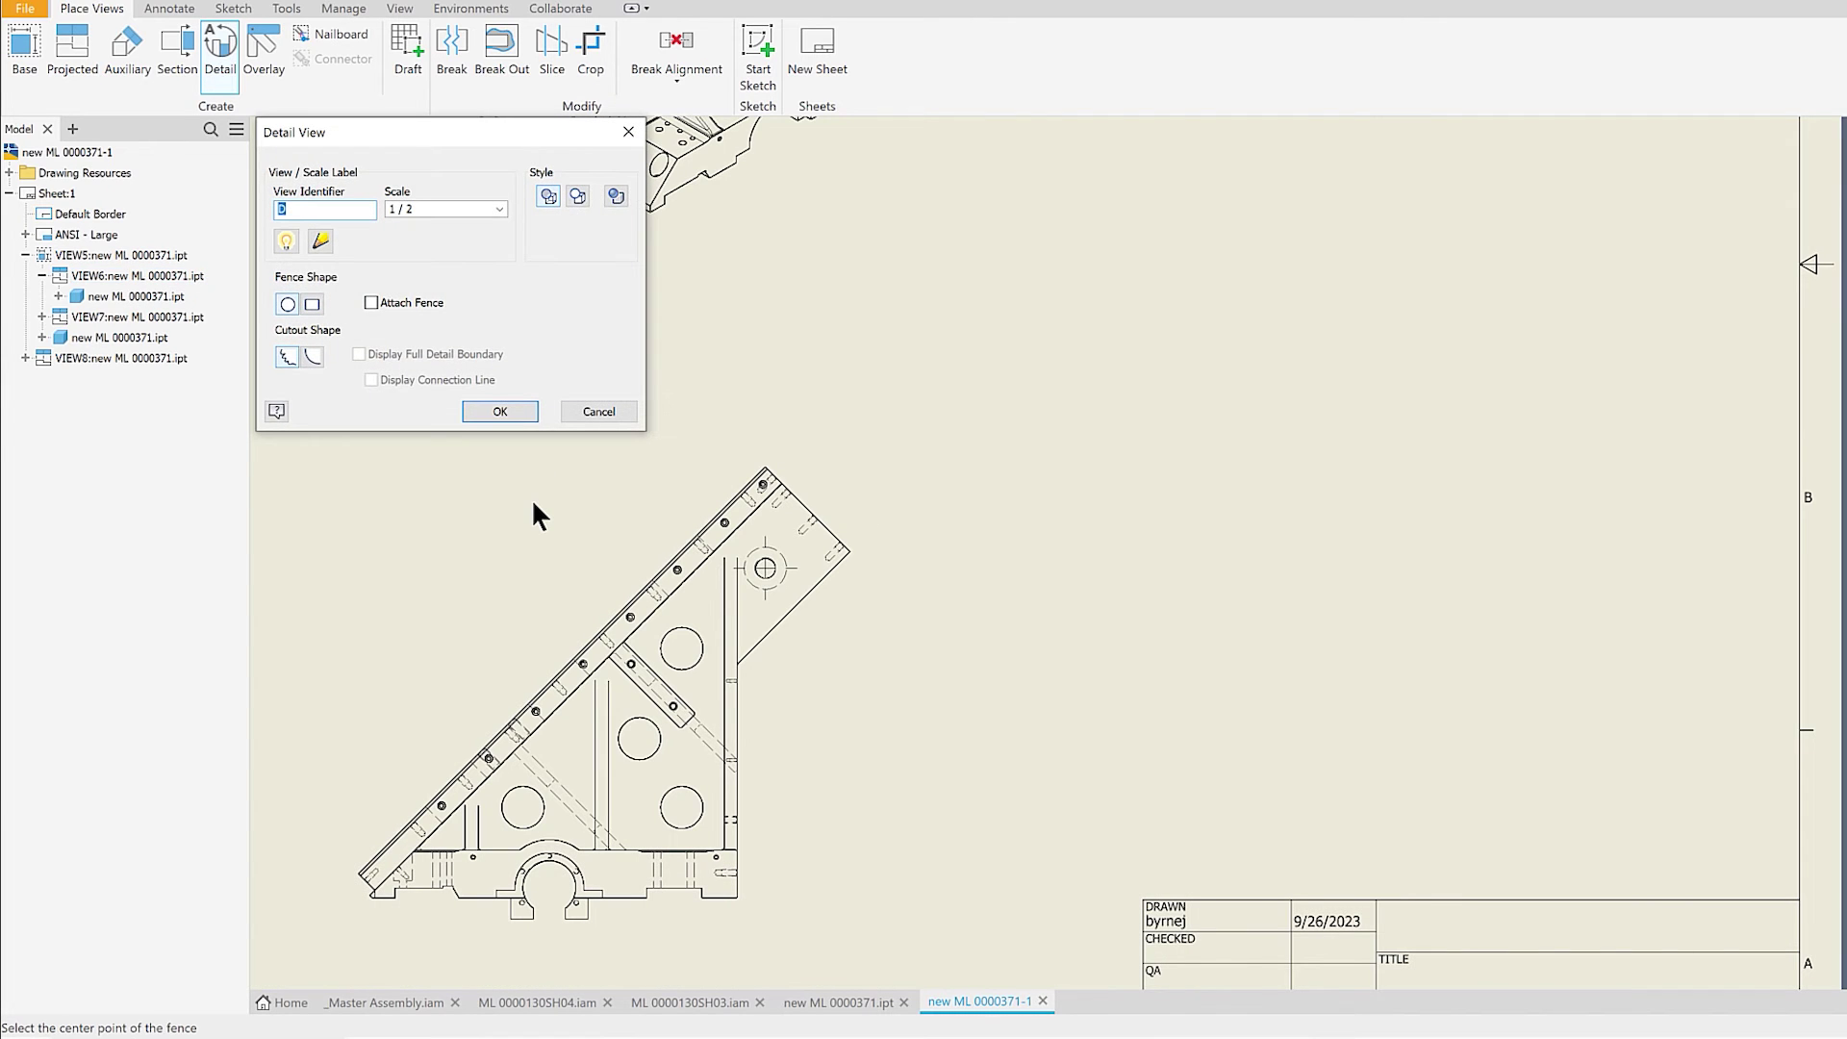
{"action": "left_click", "coordinate": [371, 302]}
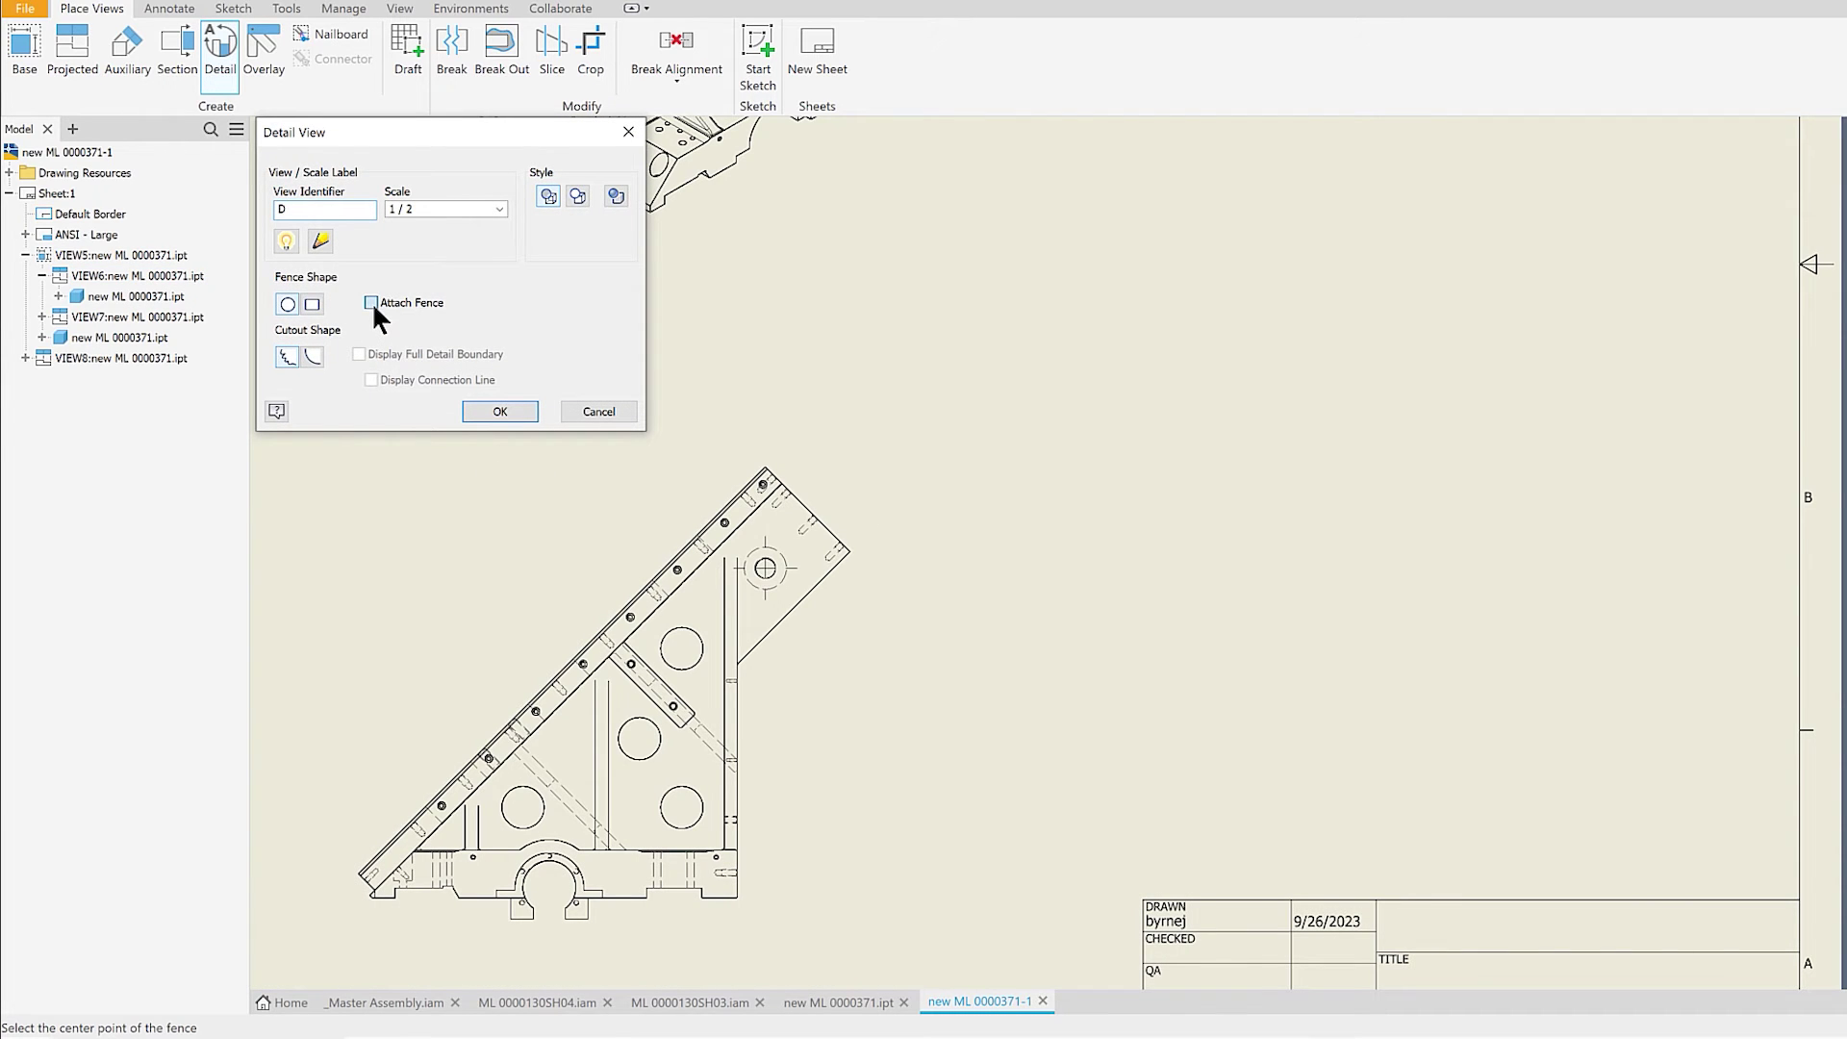
{"action": "left_click", "coordinate": [313, 356]}
{"action": "left_click", "coordinate": [359, 354]}
Fence the hole, place detail D at right, and attach the fence to the part edge
{"action": "left_click", "coordinate": [784, 554]}
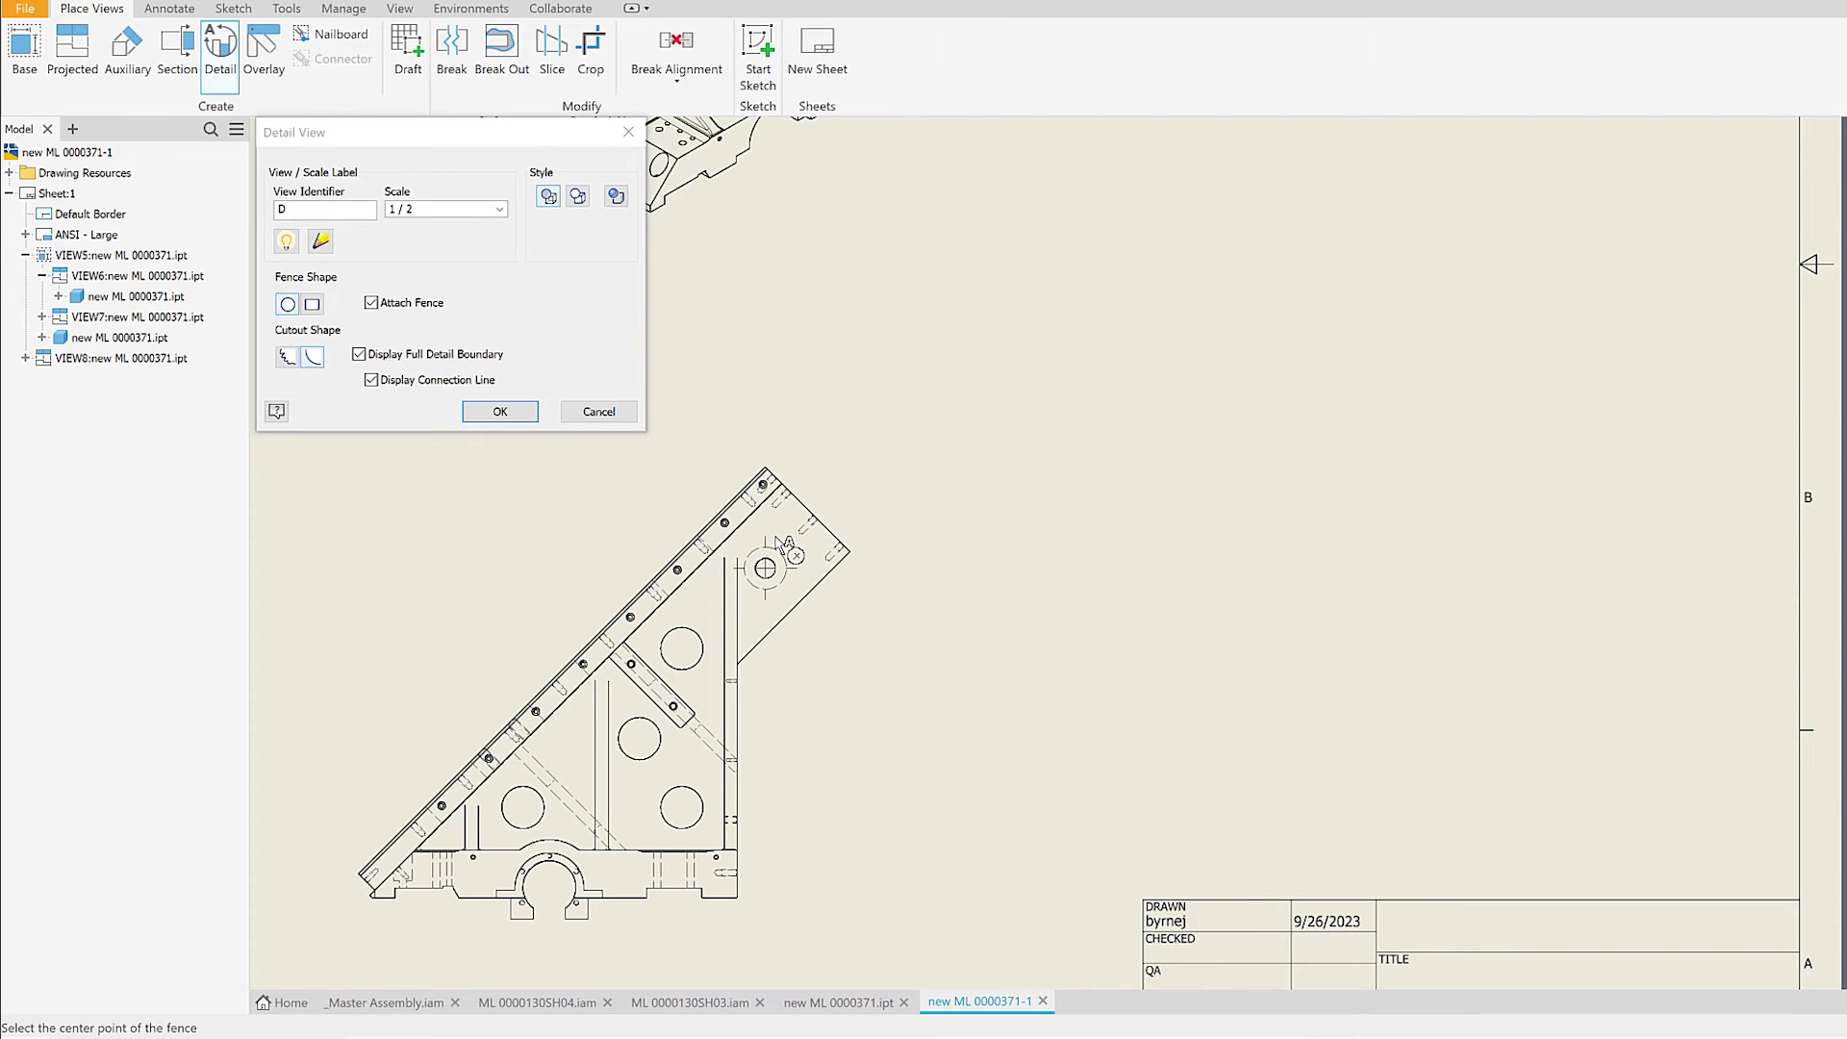
{"action": "left_click", "coordinate": [886, 487]}
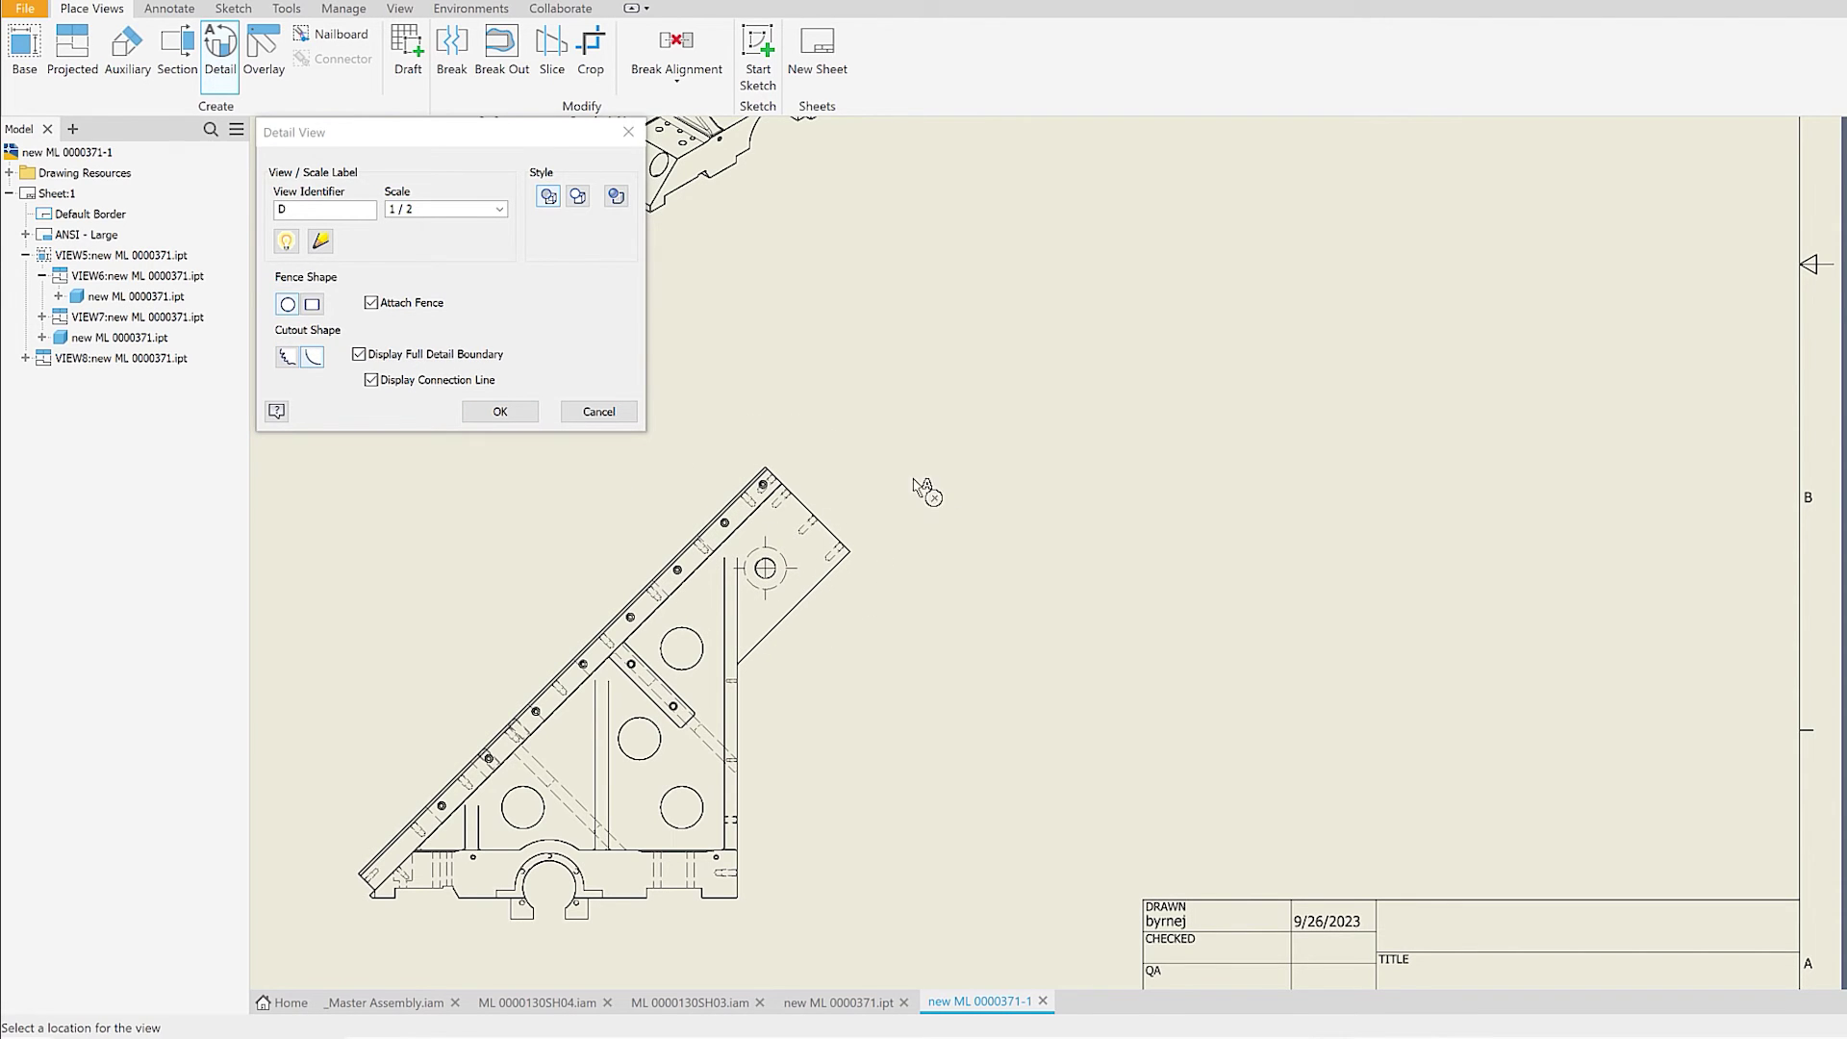
{"action": "left_click", "coordinate": [1347, 416]}
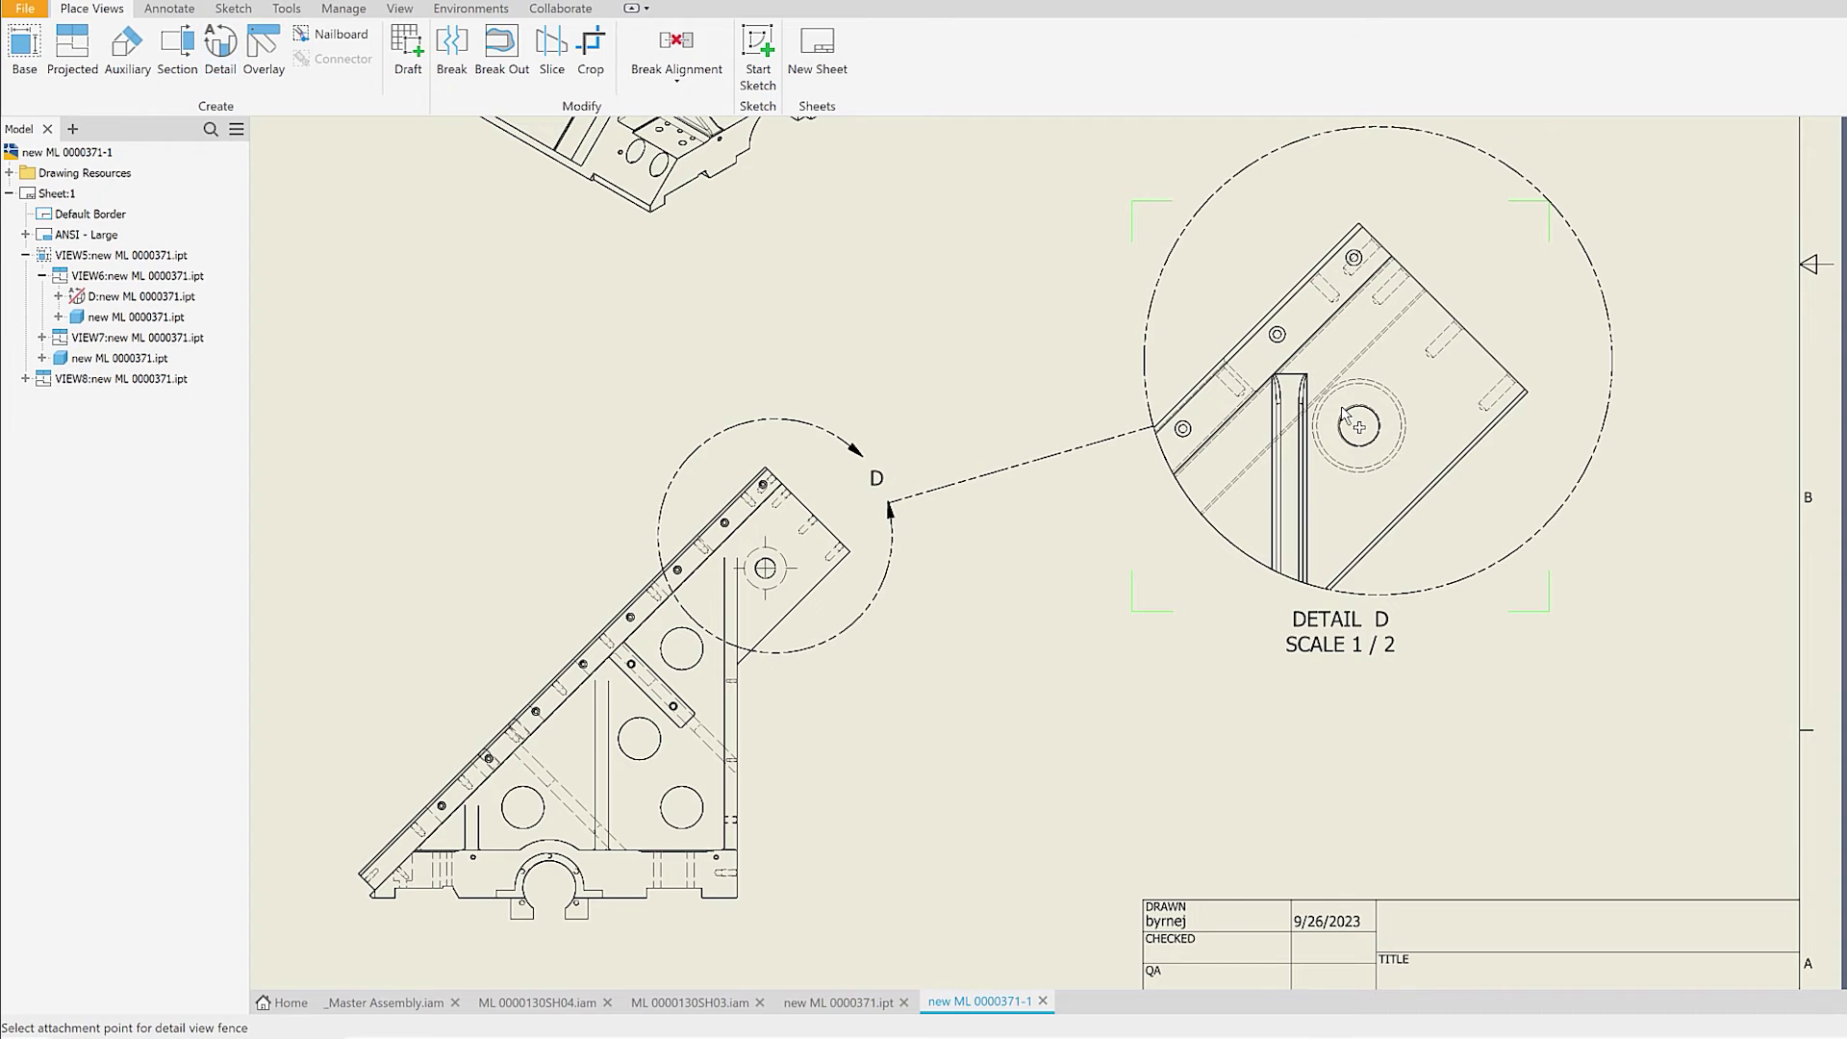
{"action": "left_click", "coordinate": [783, 484]}
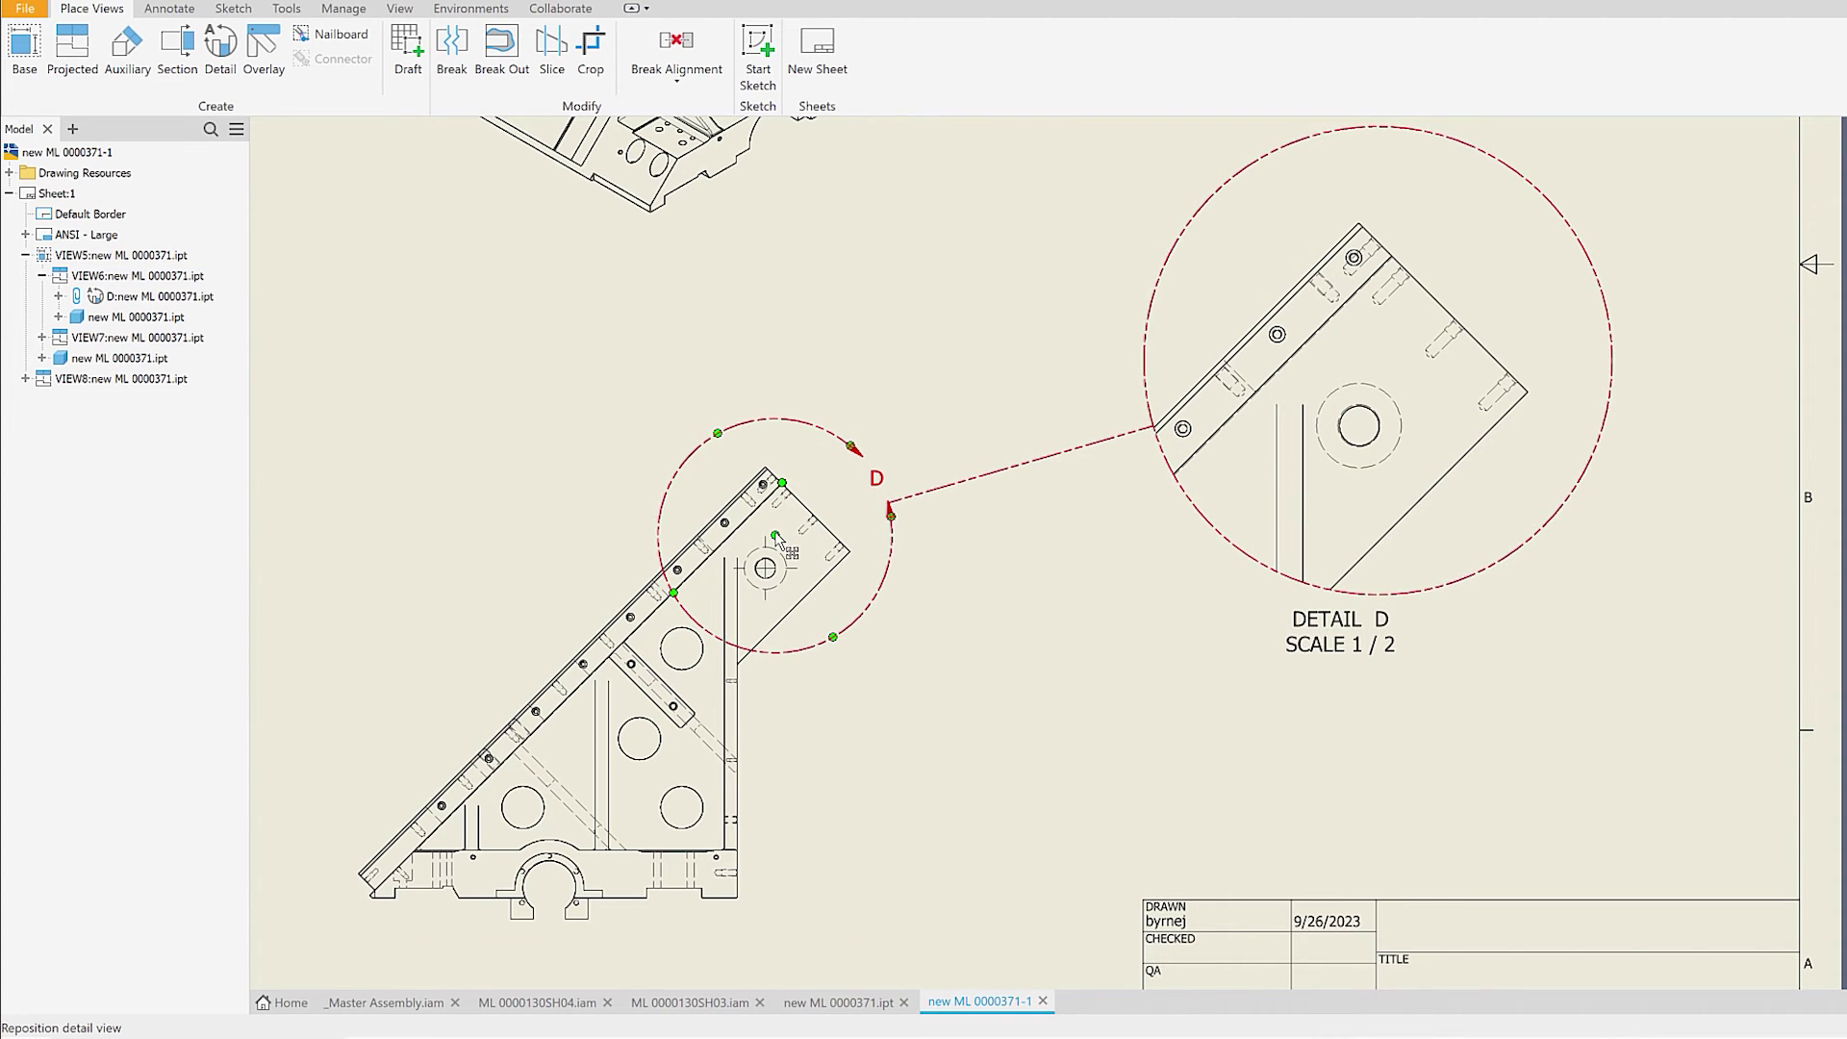
{"action": "mouse_move", "coordinate": [775, 534]}
{"action": "left_mouse_down"}
{"action": "mouse_move", "coordinate": [653, 430]}
{"action": "mouse_move", "coordinate": [654, 450]}
{"action": "left_mouse_up"}
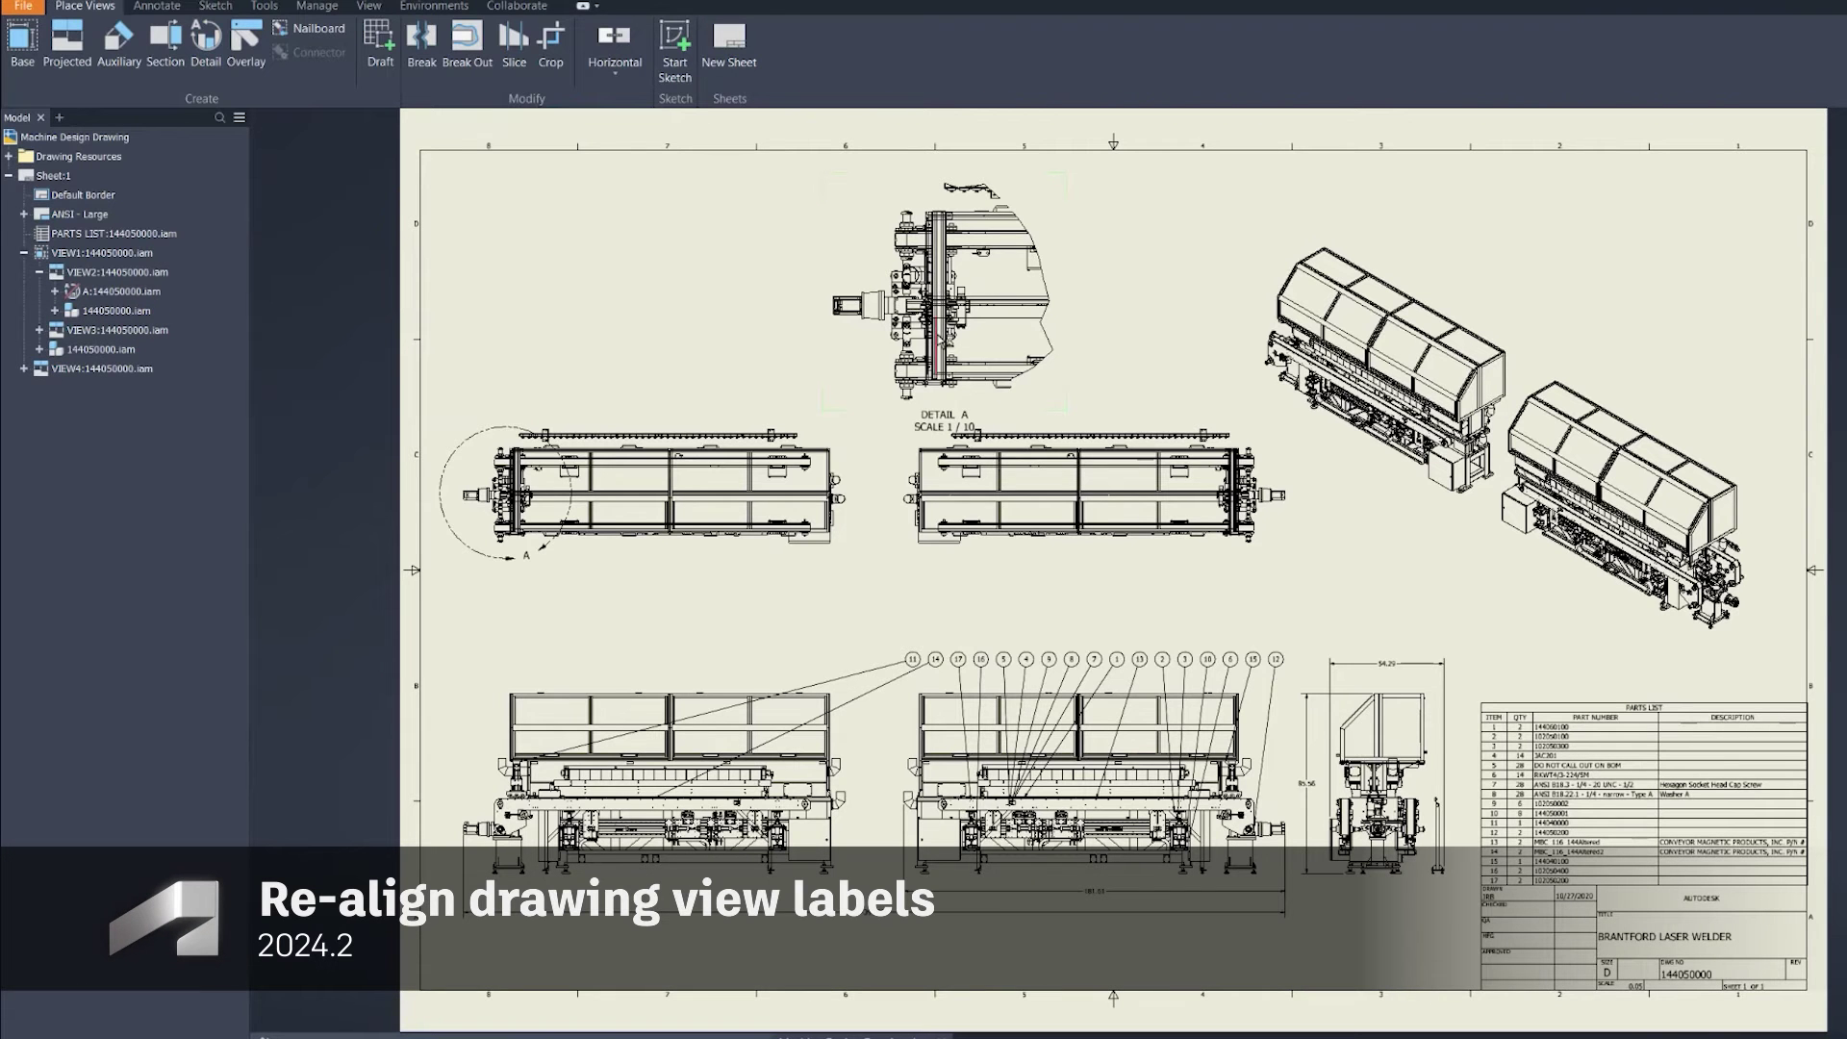
Reposition detail view A and its label, then restore the DETAIL A / SCALE 1/10 label
{"action": "left_click", "coordinate": [897, 307]}
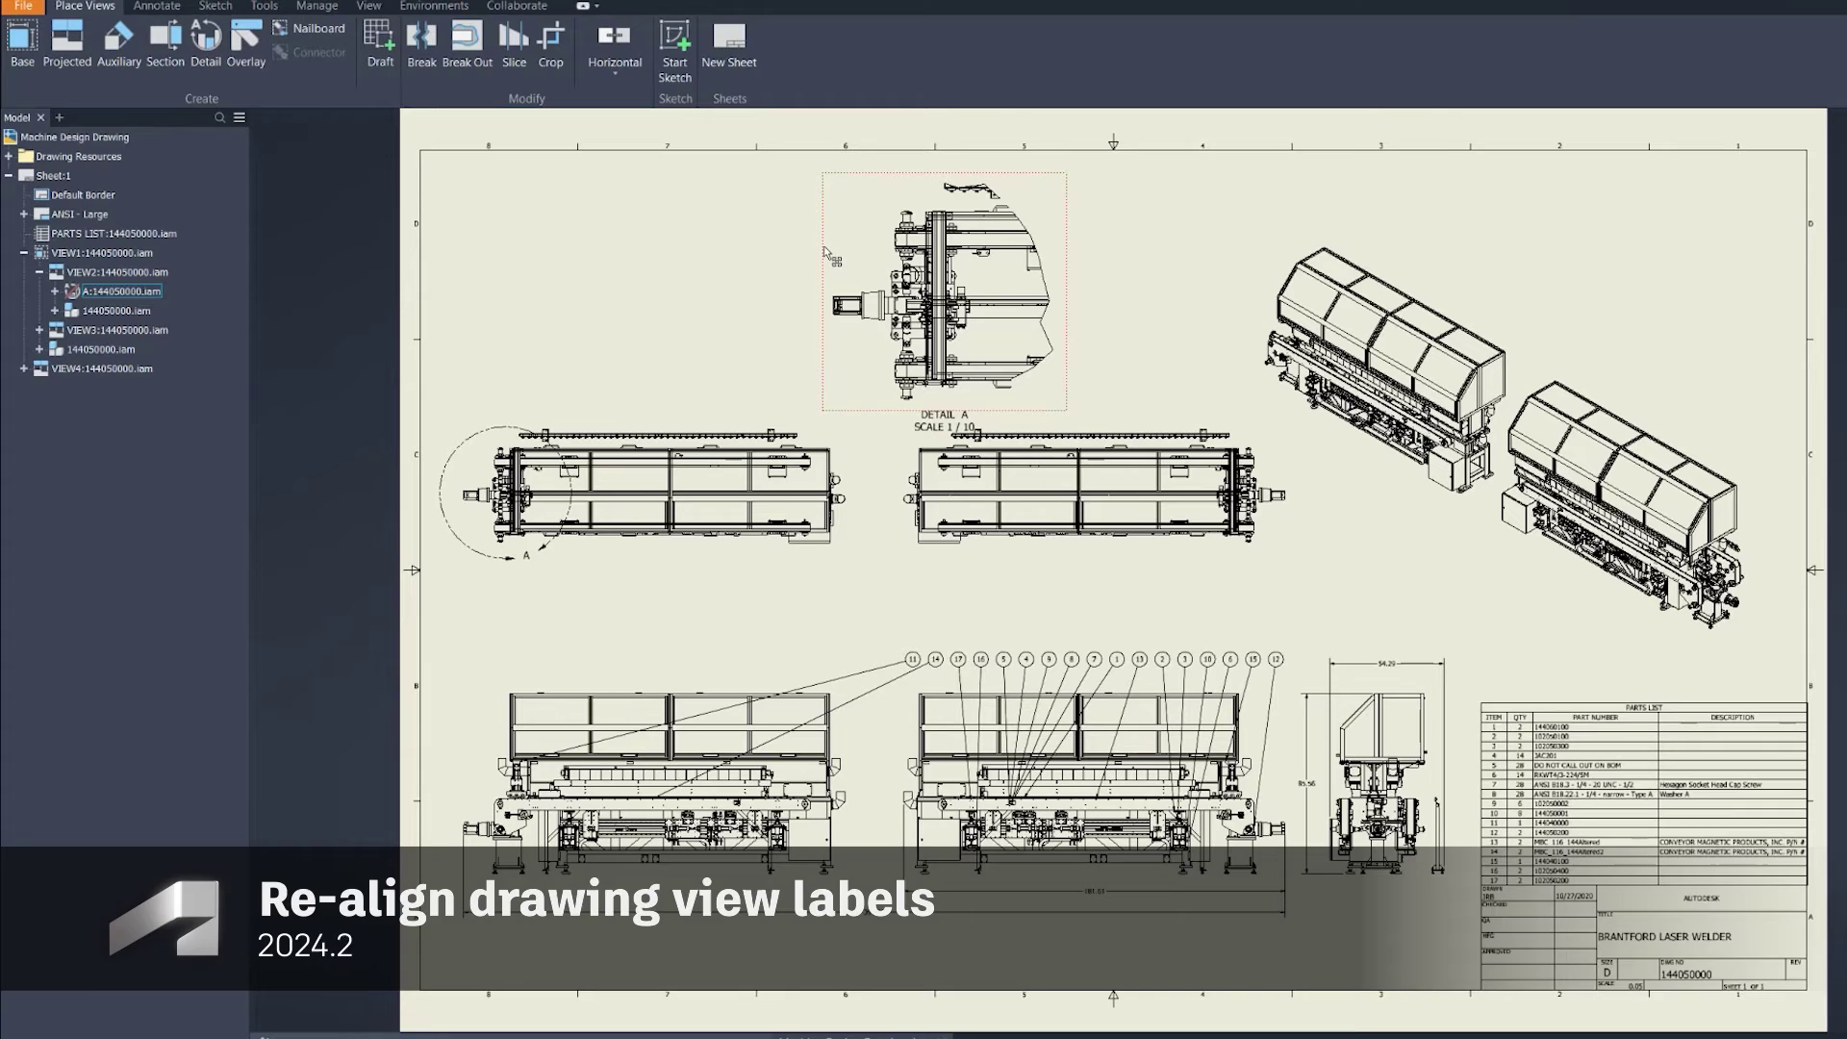
{"action": "left_click_drag", "start_coordinate": [766, 252], "coordinate": [513, 228]}
{"action": "left_click_drag", "start_coordinate": [626, 409], "coordinate": [640, 527]}
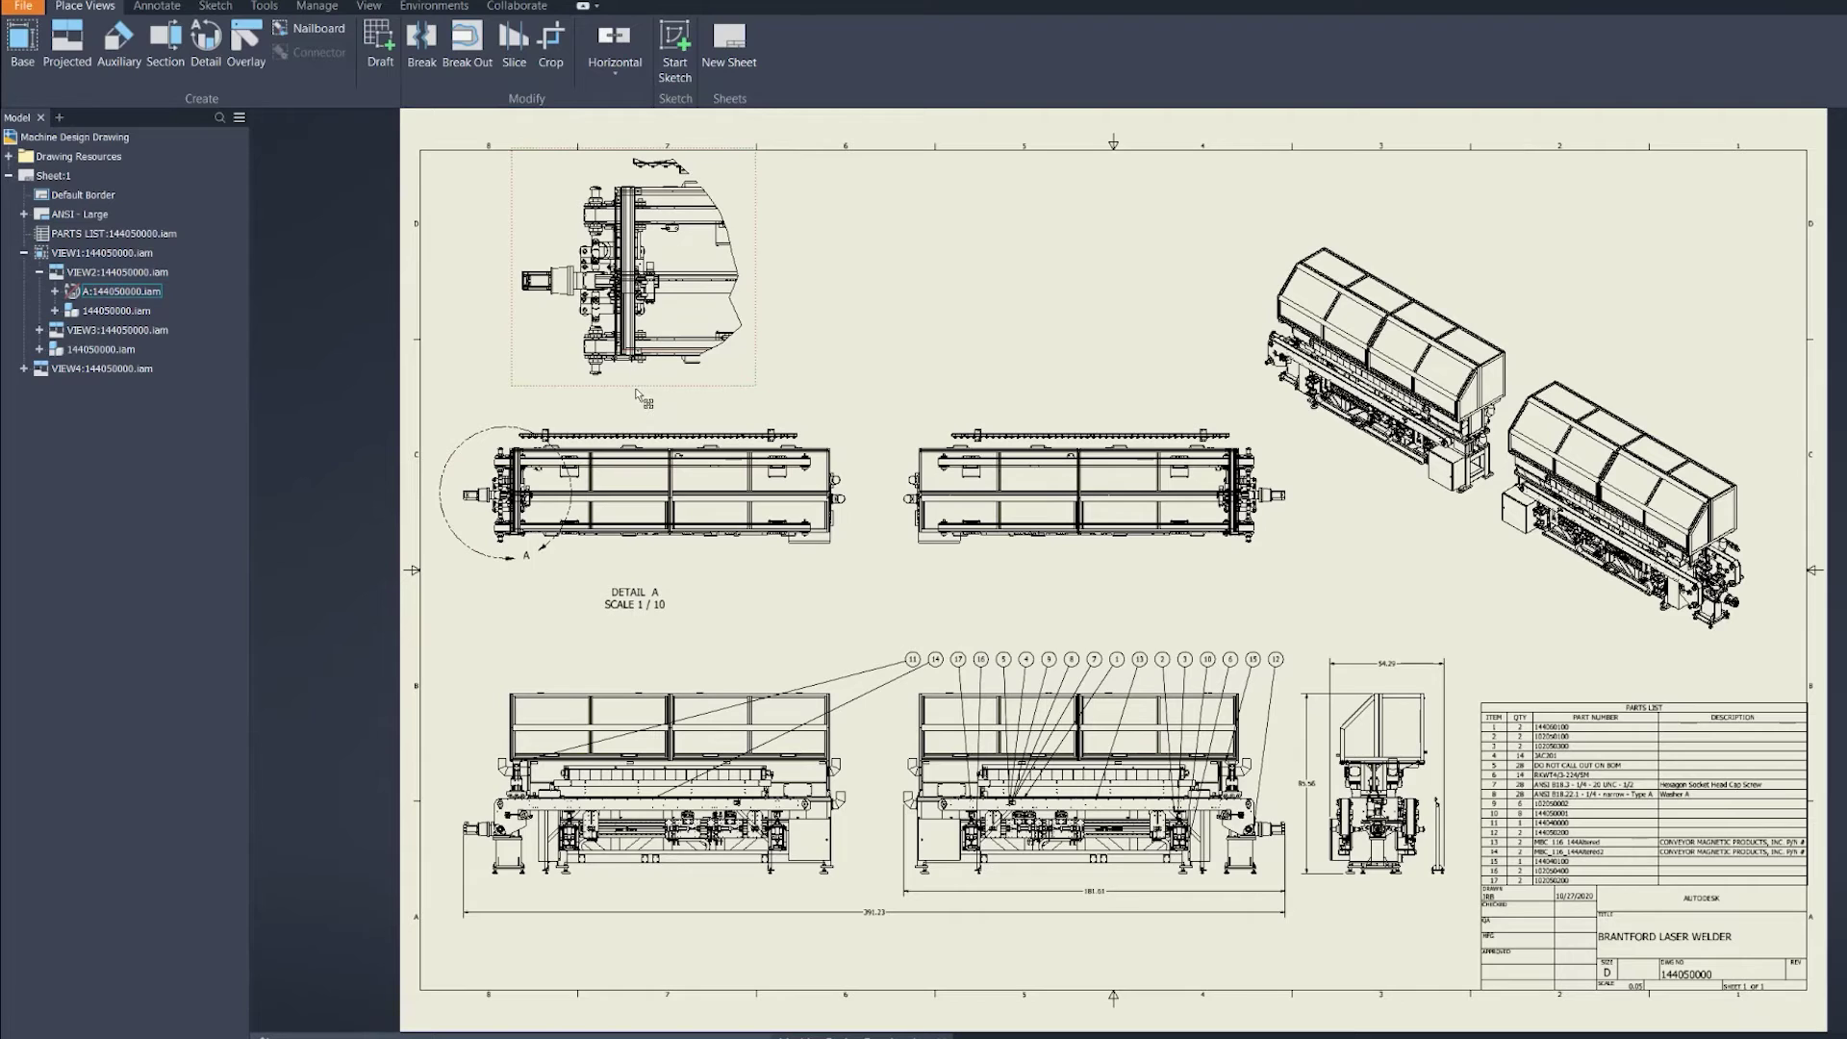
{"action": "left_click_drag", "start_coordinate": [641, 390], "coordinate": [875, 402]}
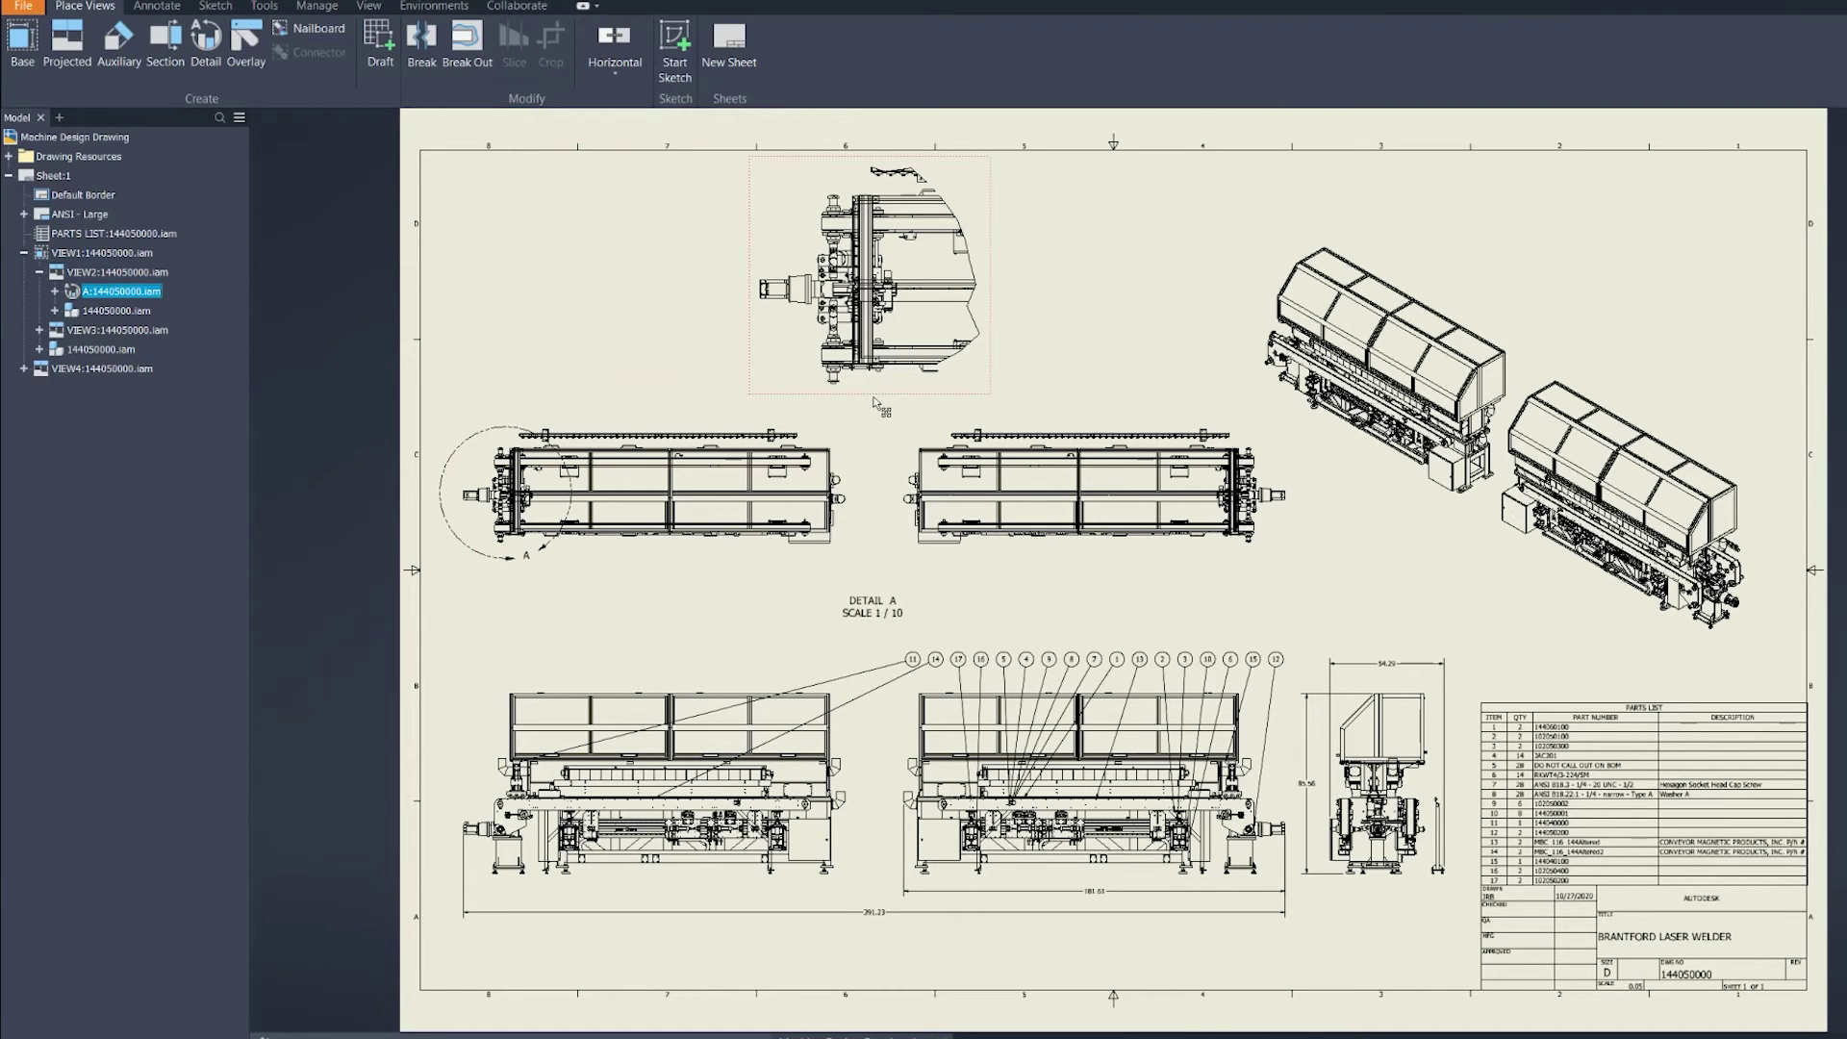
{"action": "right_click", "coordinate": [876, 402]}
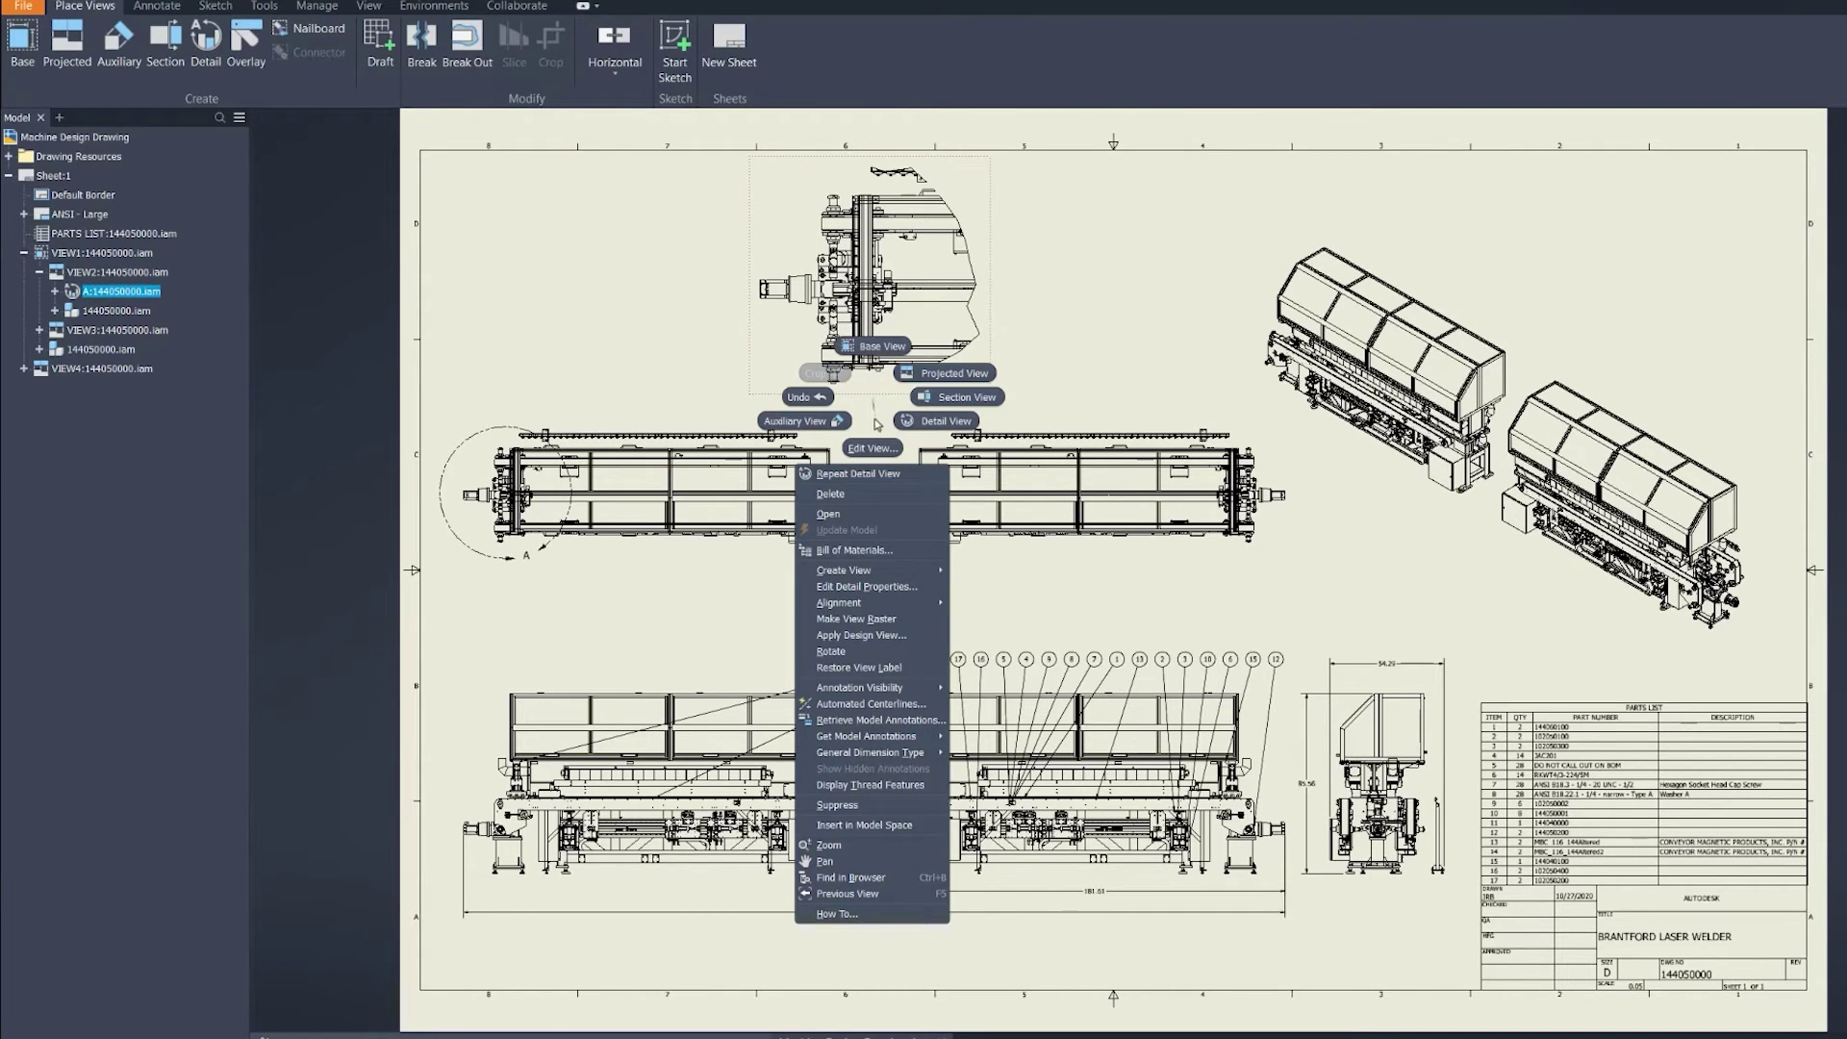
{"action": "left_click", "coordinate": [859, 668]}
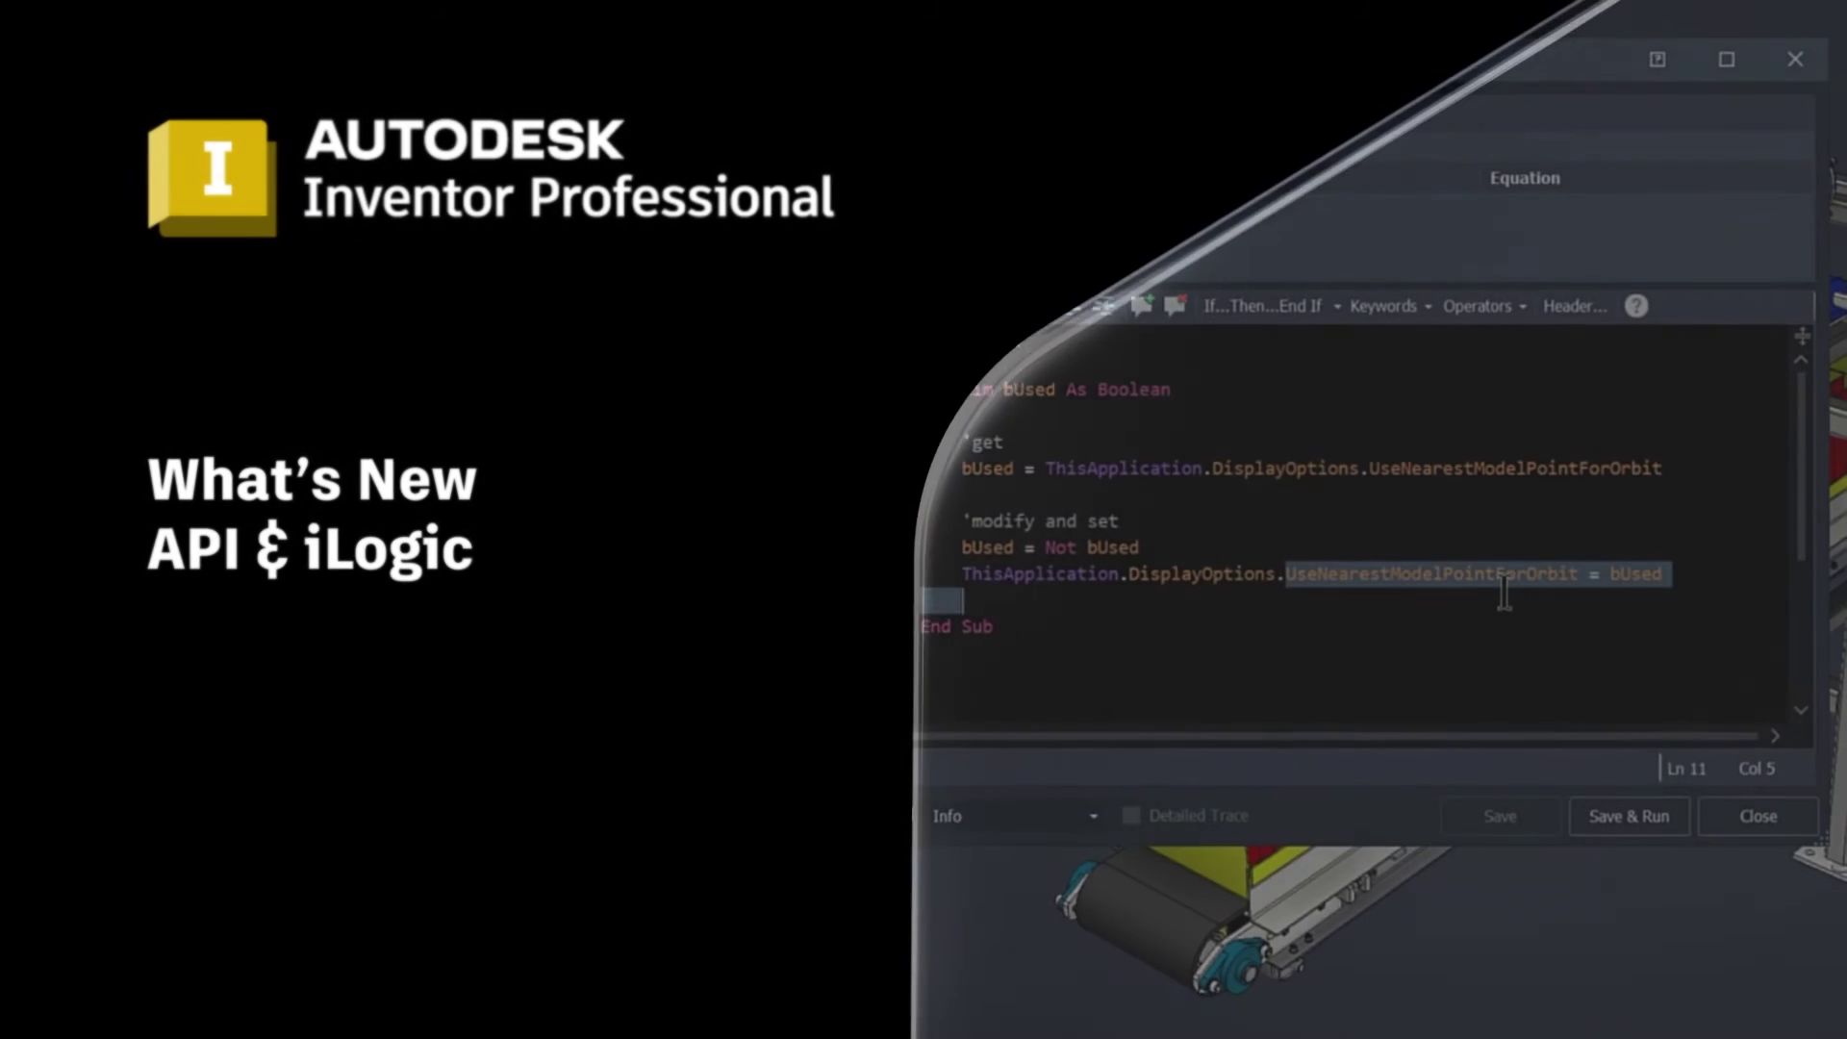
Close the Orbit rule editor, run the Orbit rule, and open Application Options to Display
{"action": "double_click", "coordinate": [1569, 573]}
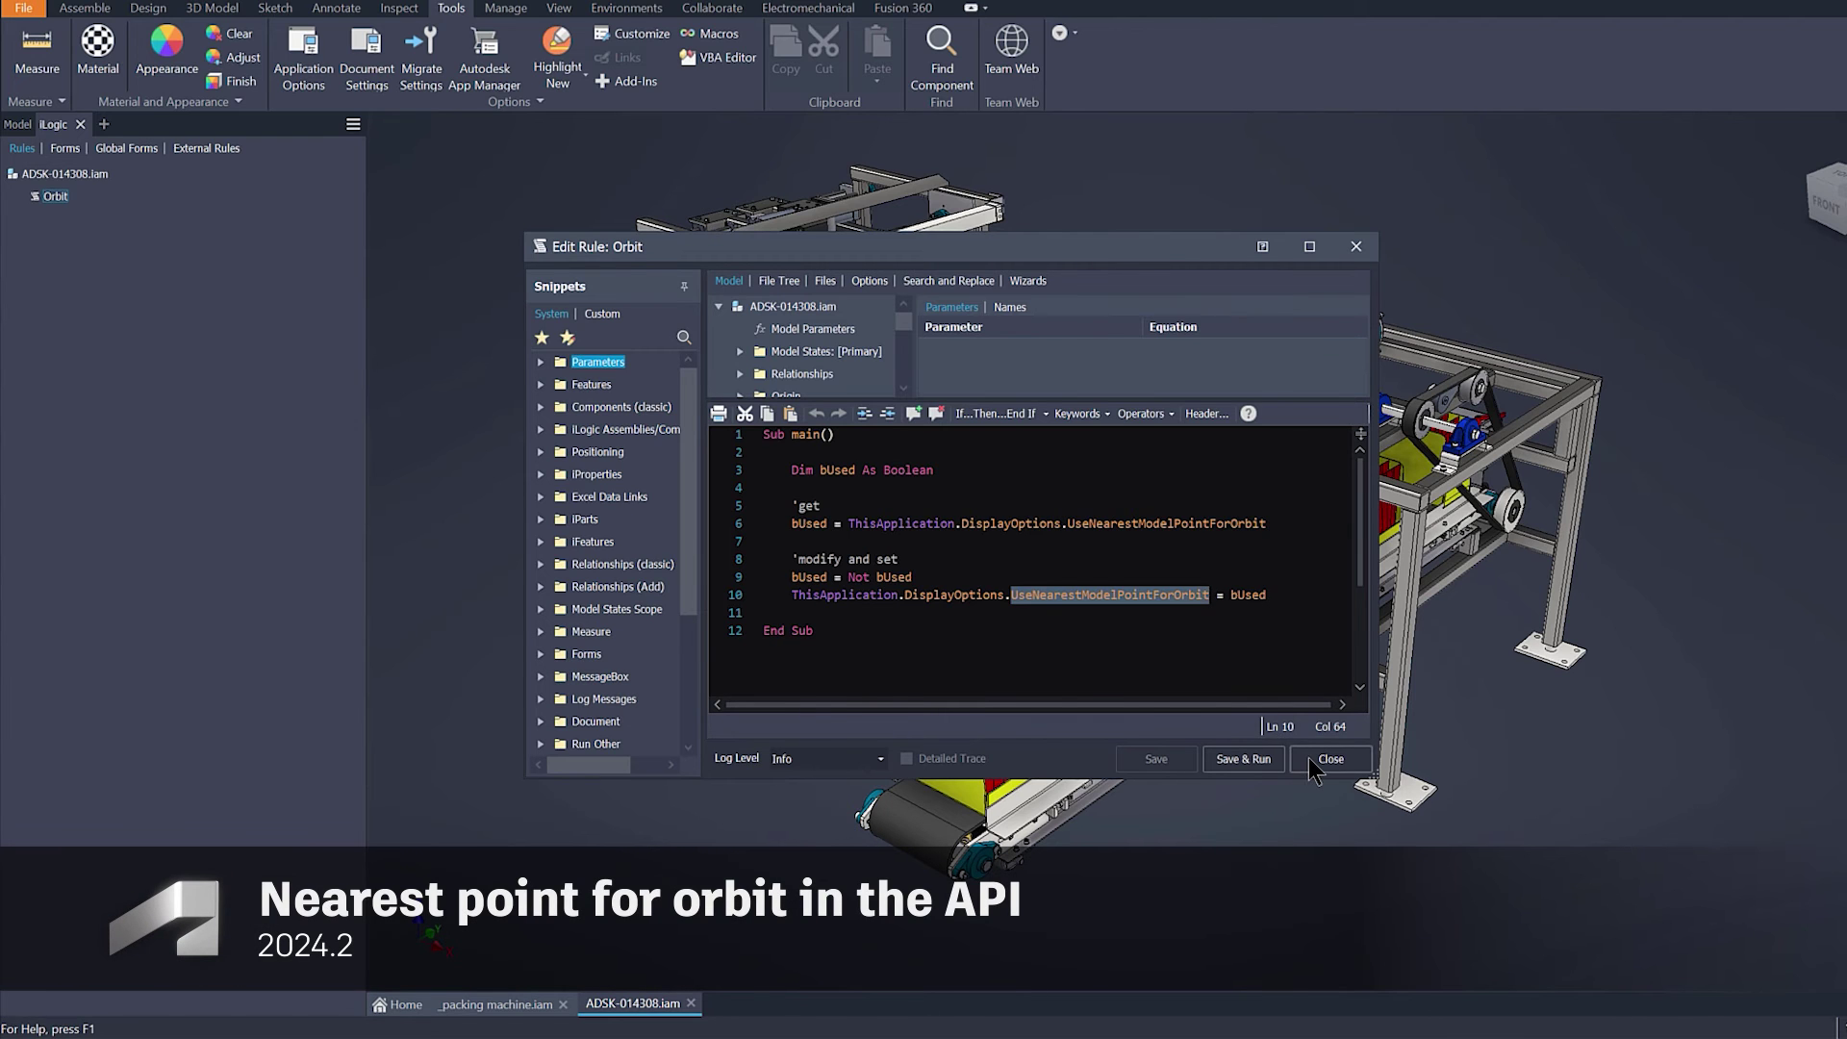
{"action": "left_click", "coordinate": [1309, 758]}
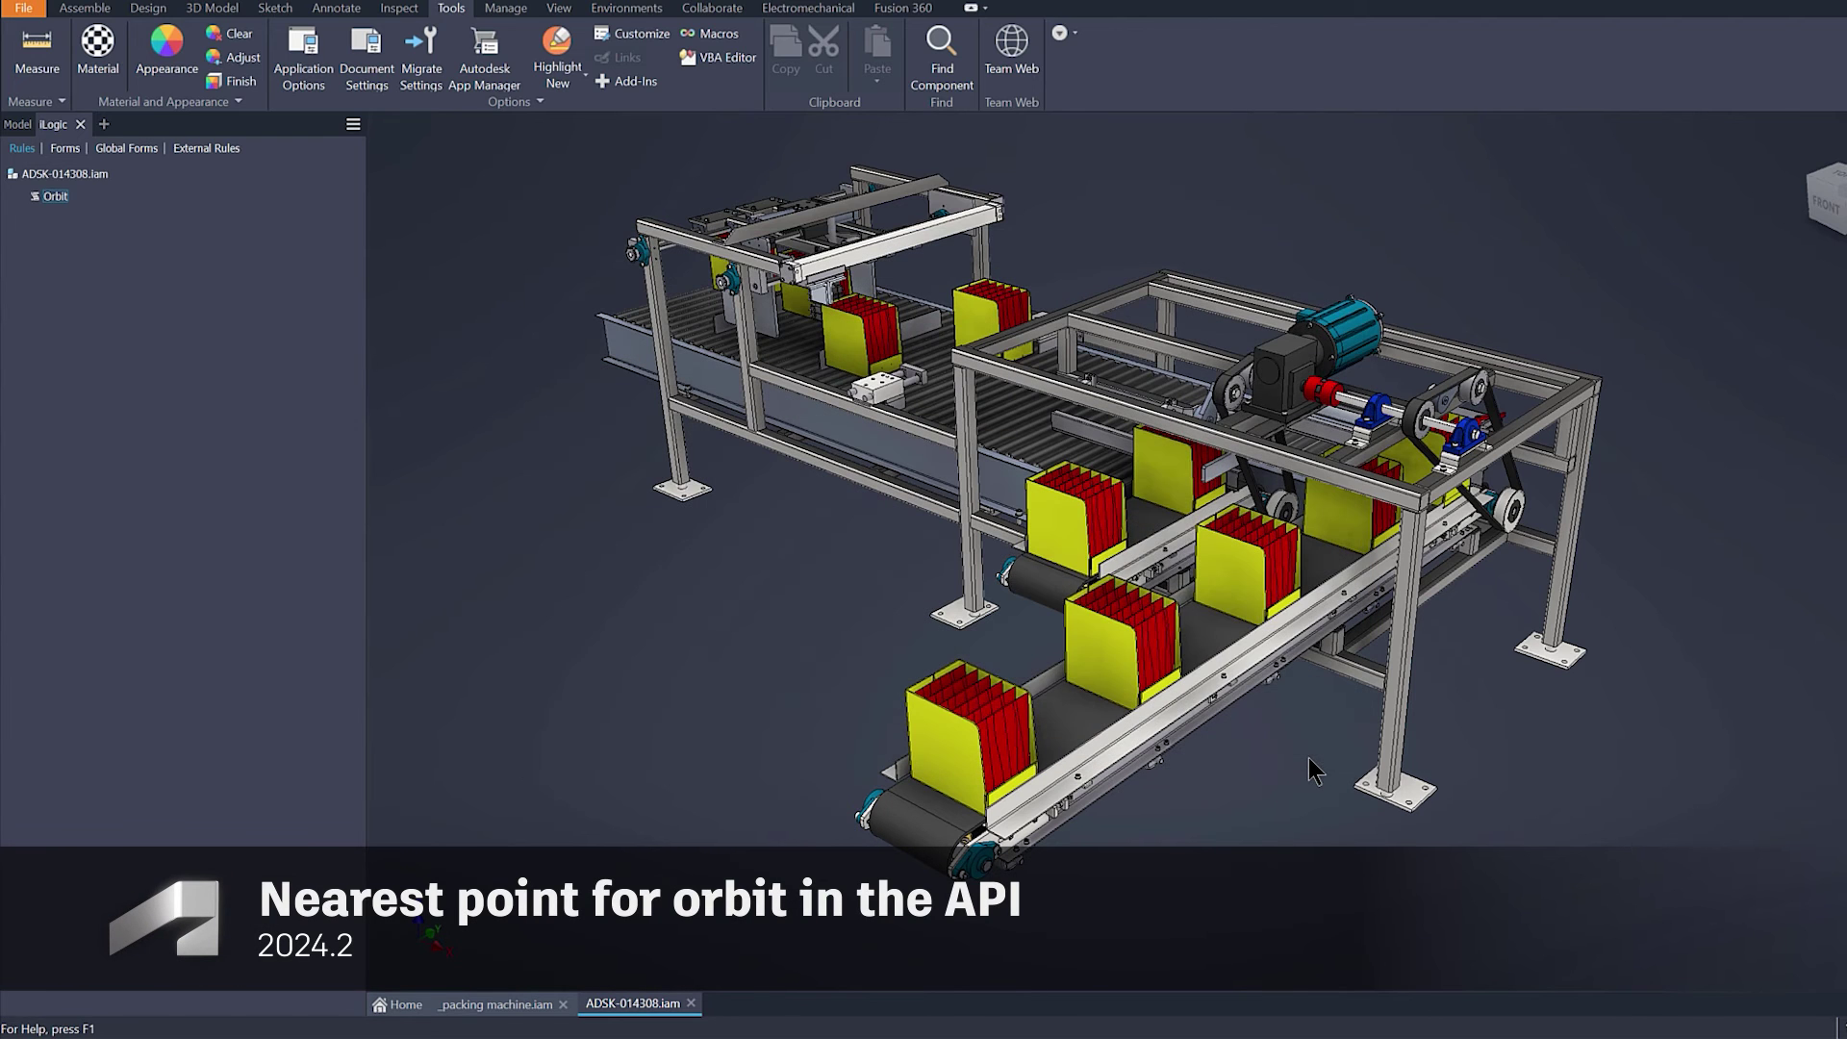
{"action": "right_click", "coordinate": [60, 196]}
{"action": "left_click", "coordinate": [89, 206]}
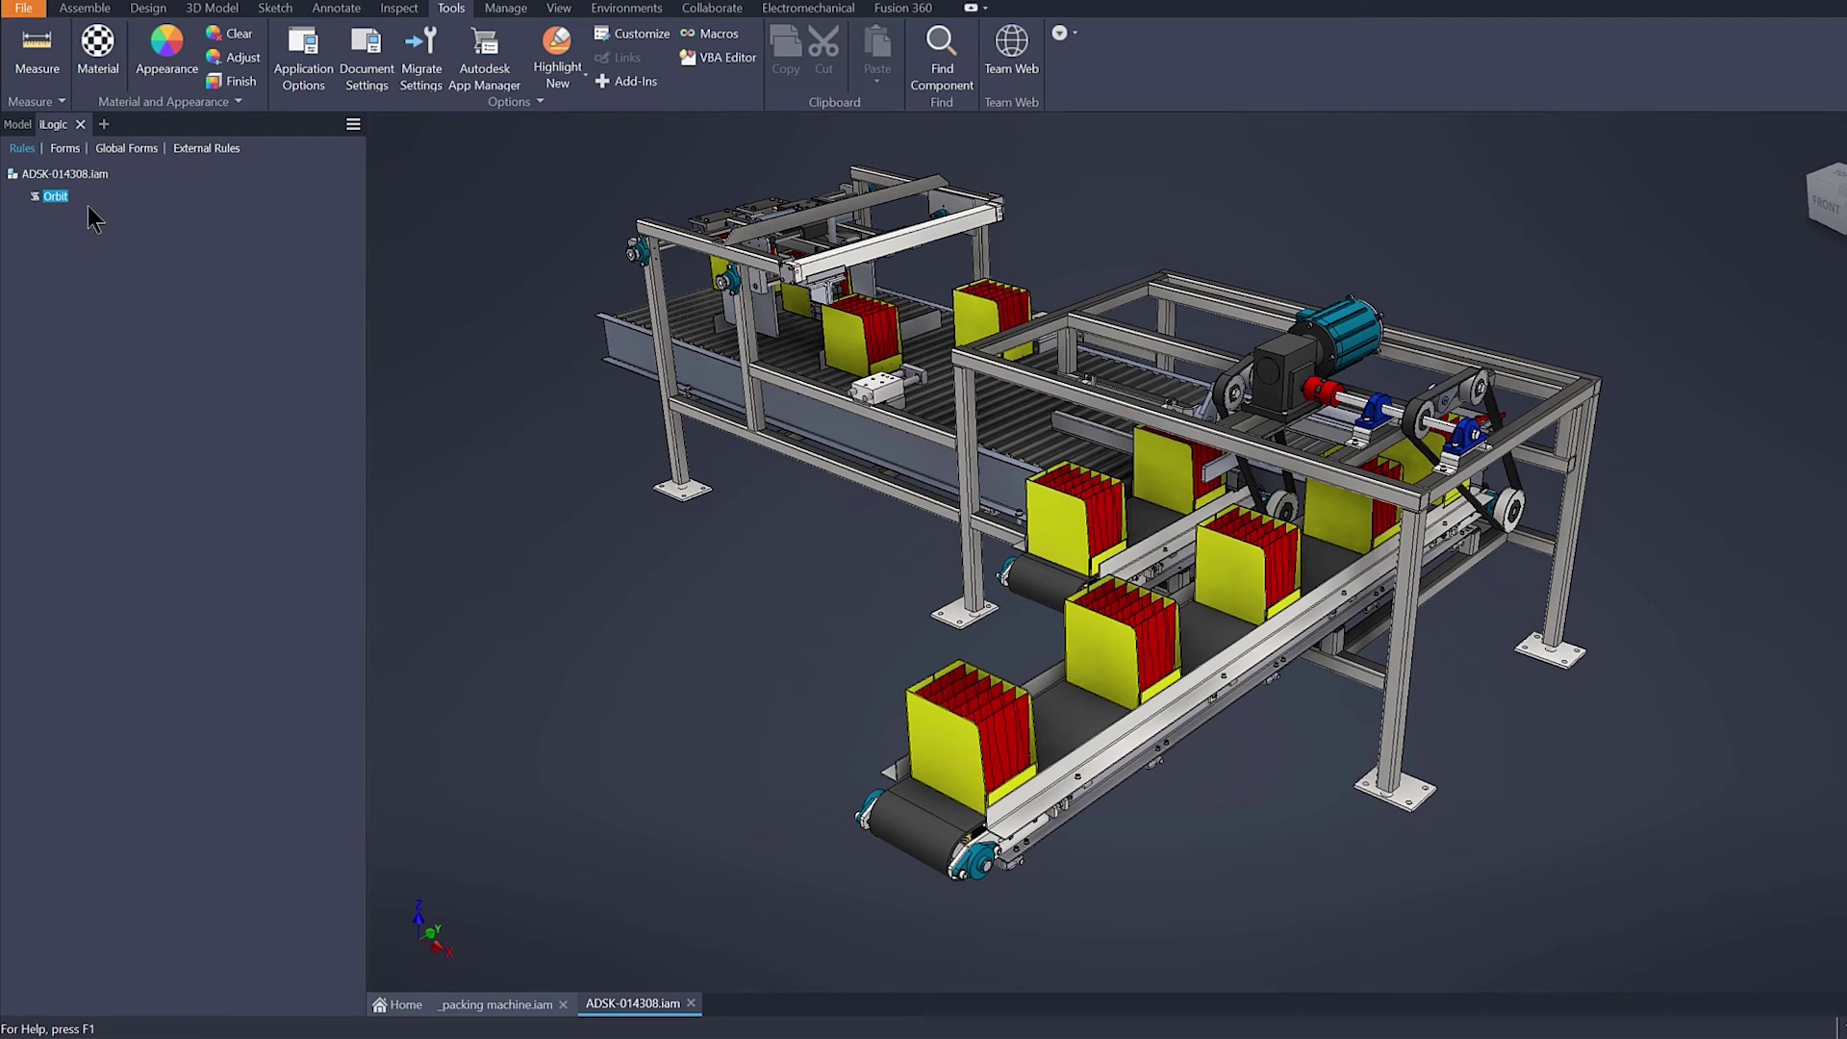
{"action": "left_click", "coordinate": [315, 51]}
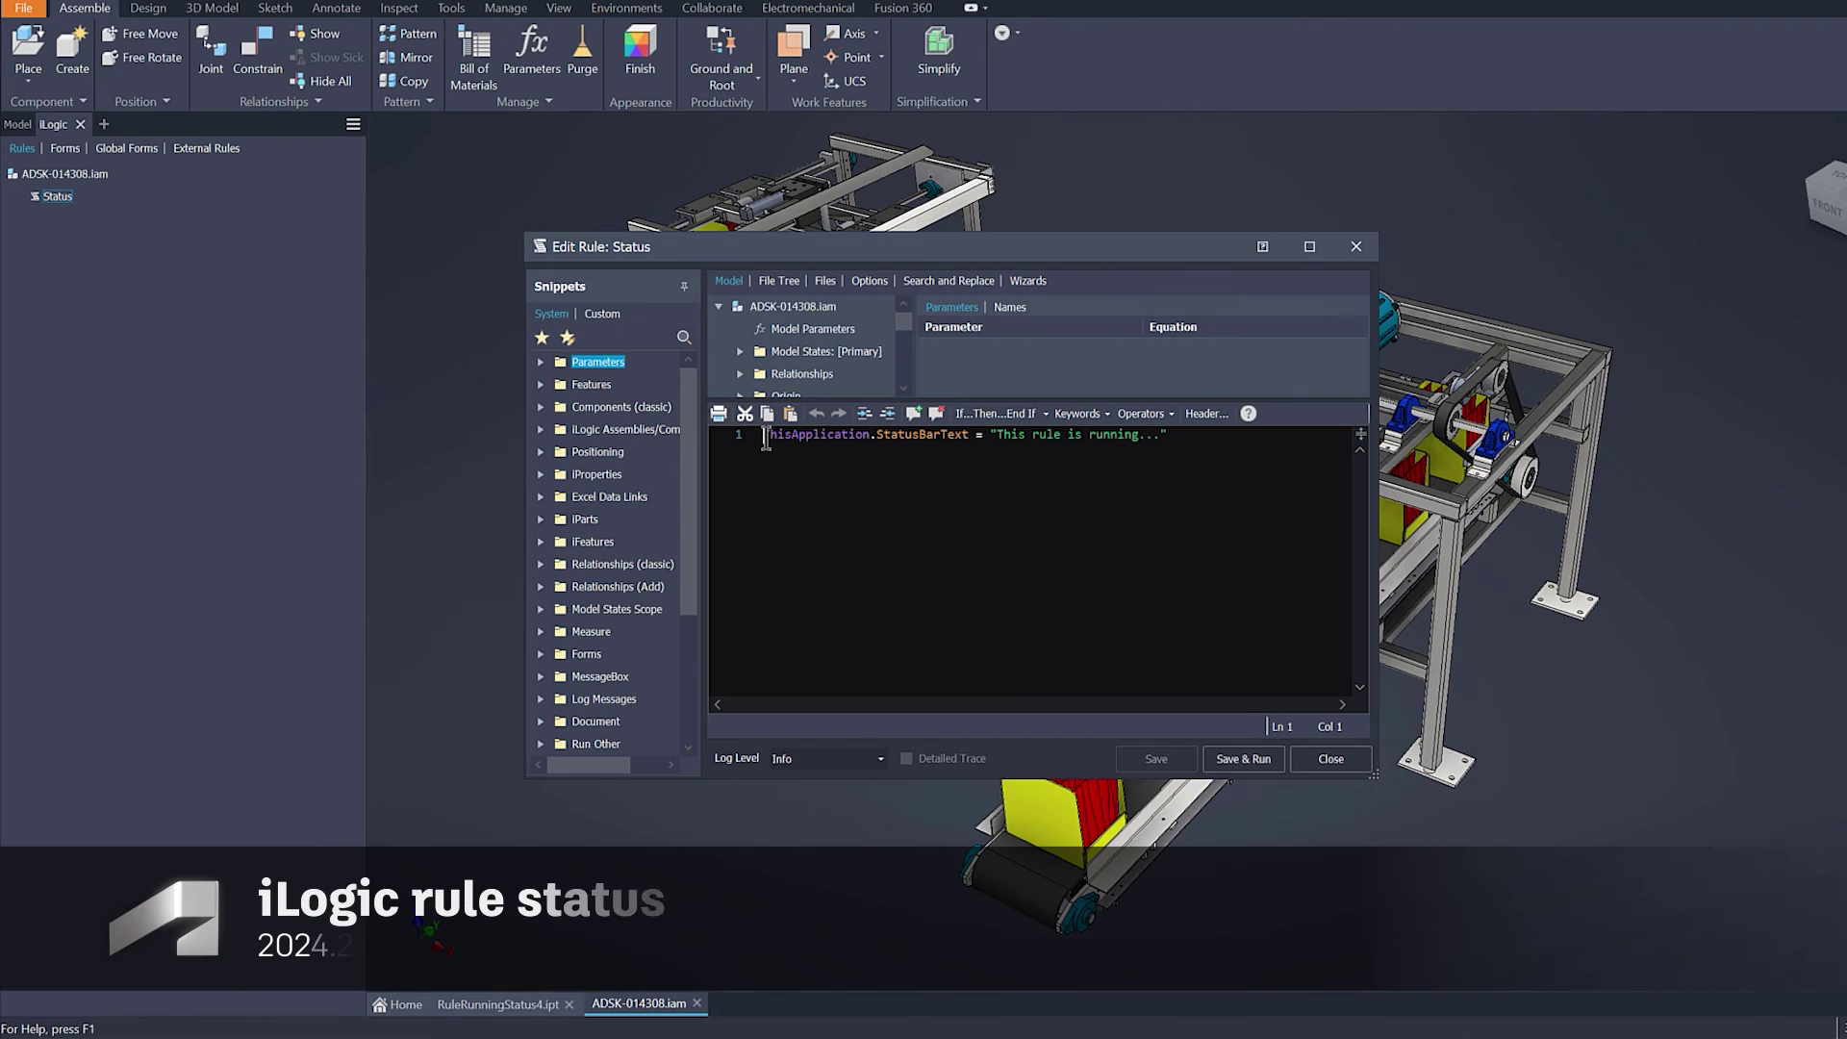
Check the StatusBarText line in the Status rule, then run the rule from the iLogic browser
{"action": "double_click", "coordinate": [795, 445]}
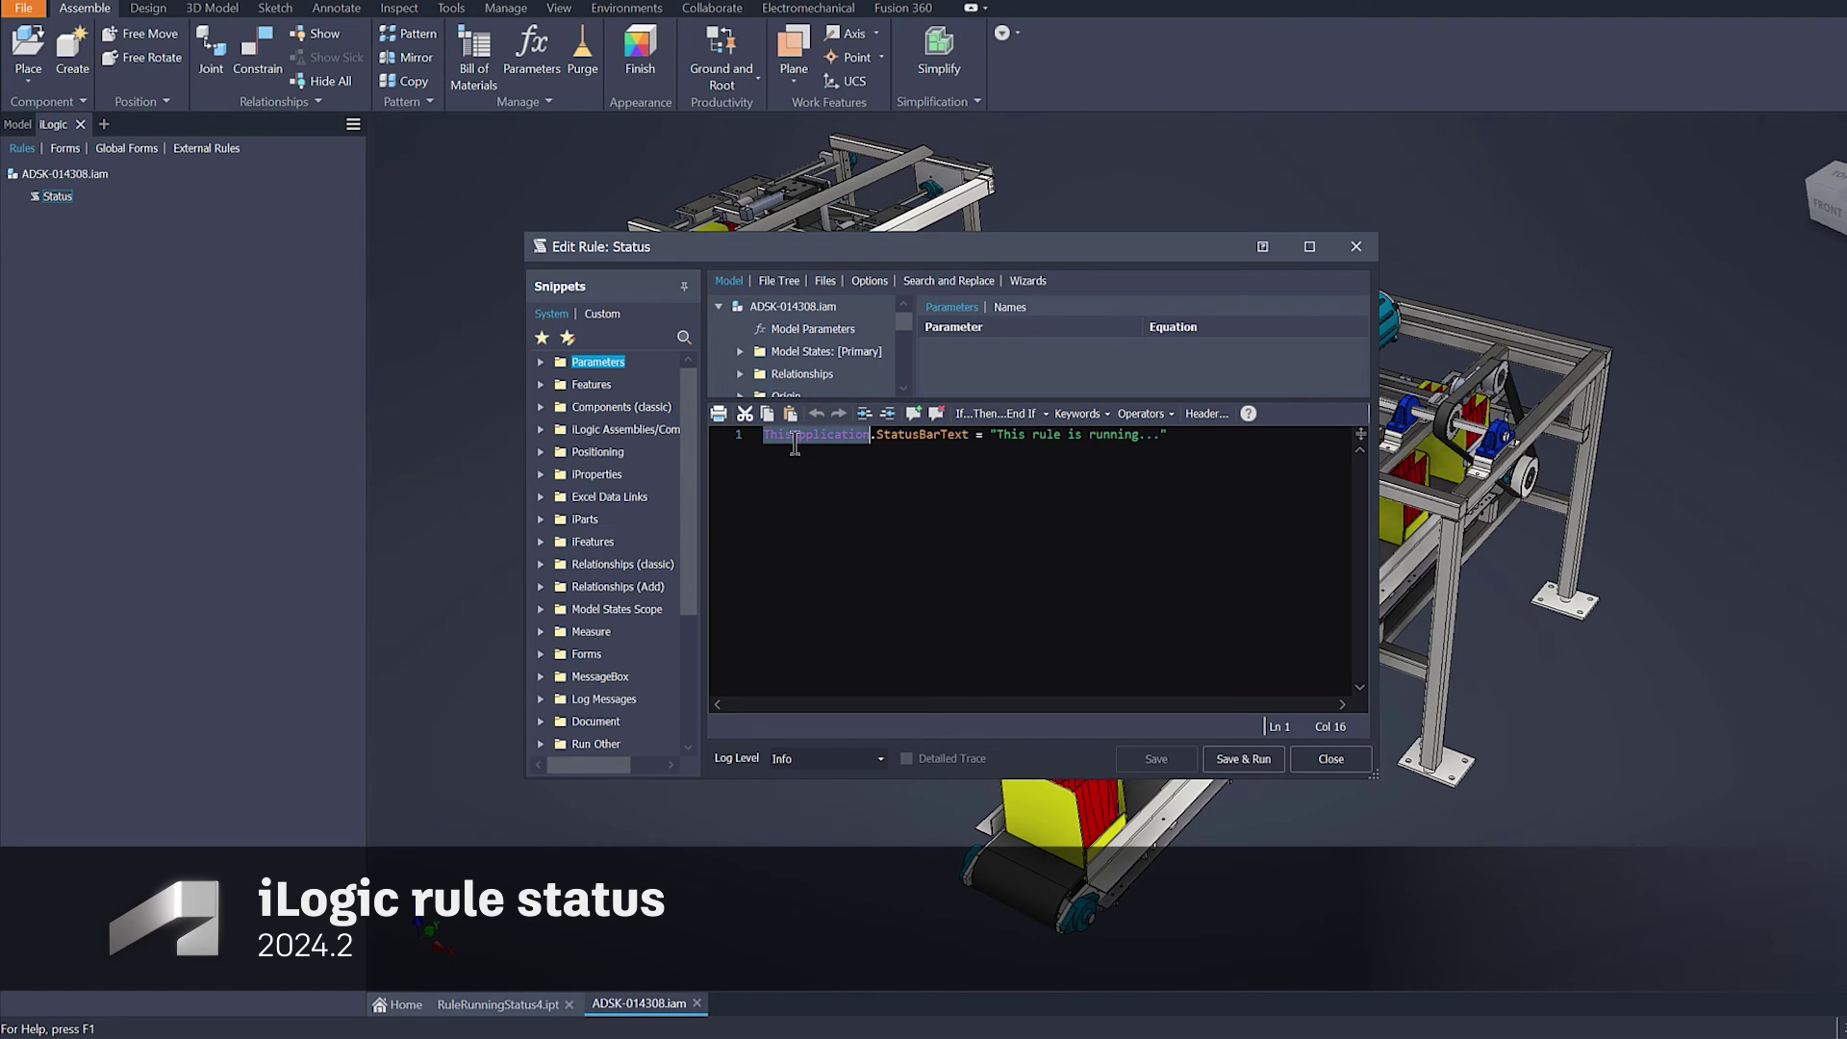
{"action": "left_click_drag", "start_coordinate": [795, 445], "coordinate": [1217, 462]}
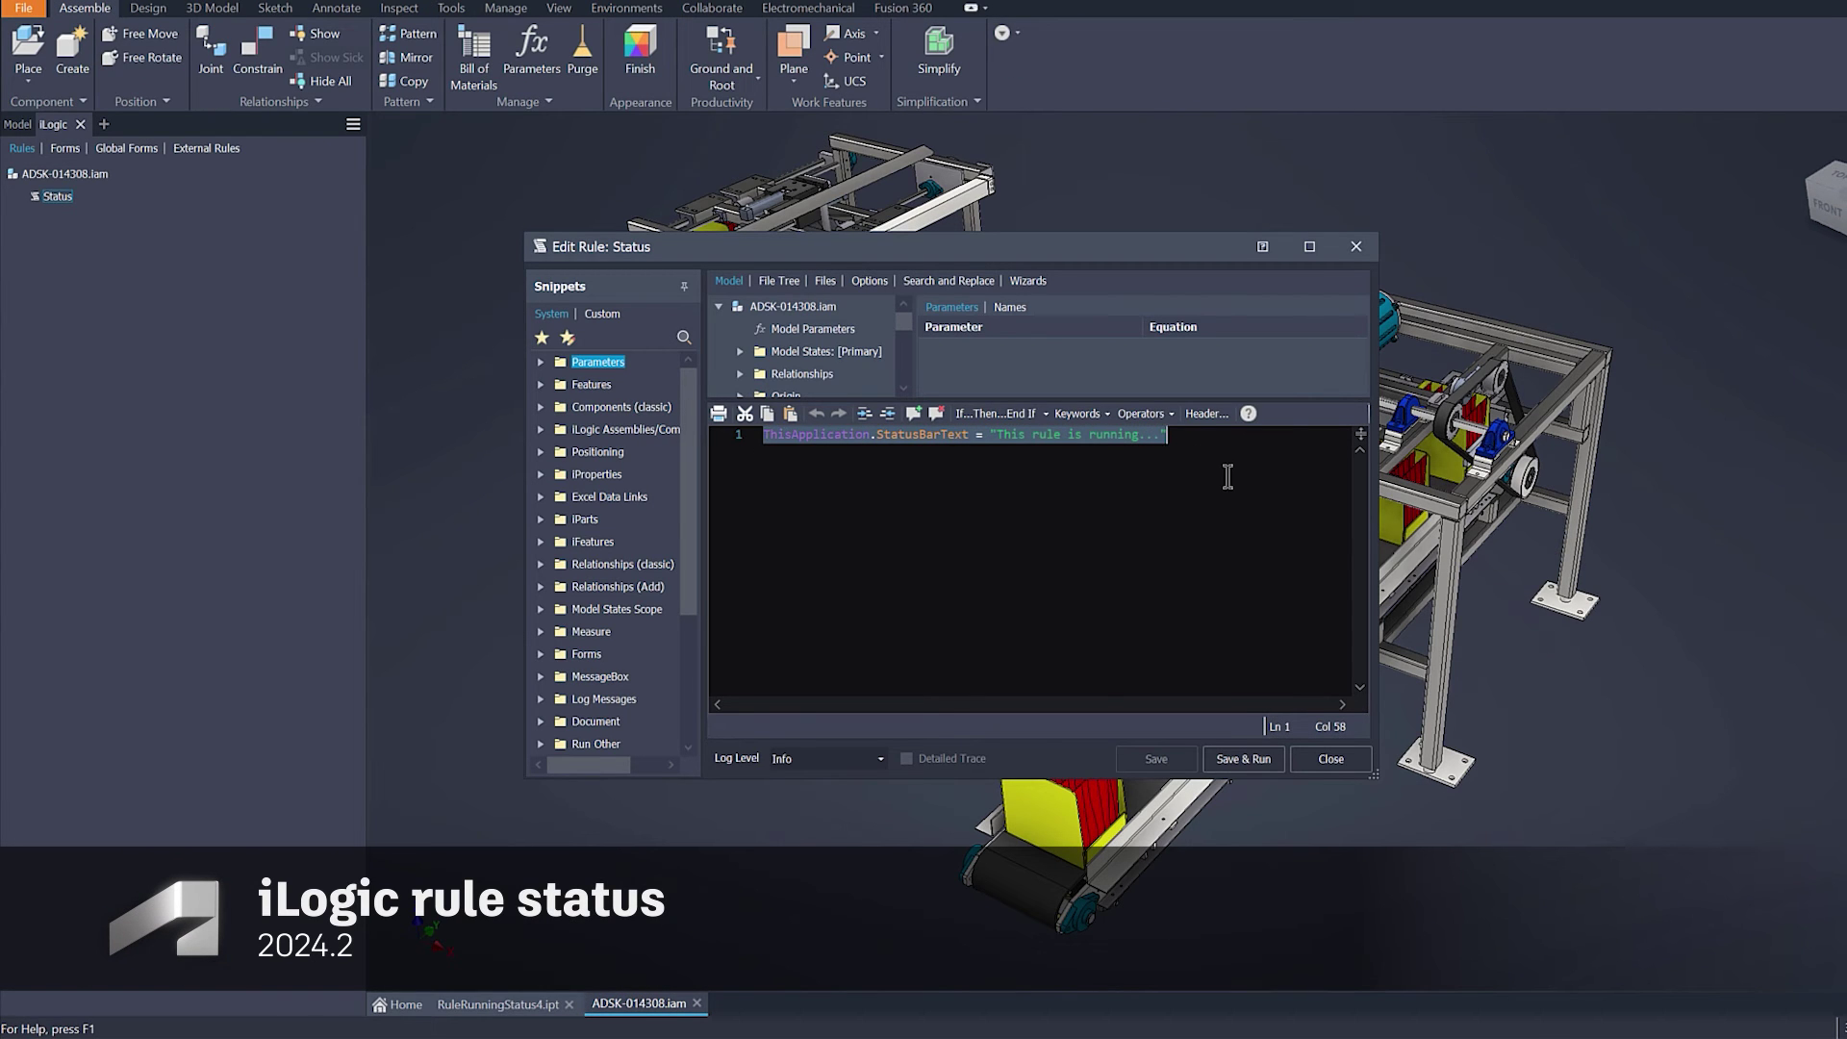
{"action": "left_click", "coordinate": [1325, 760]}
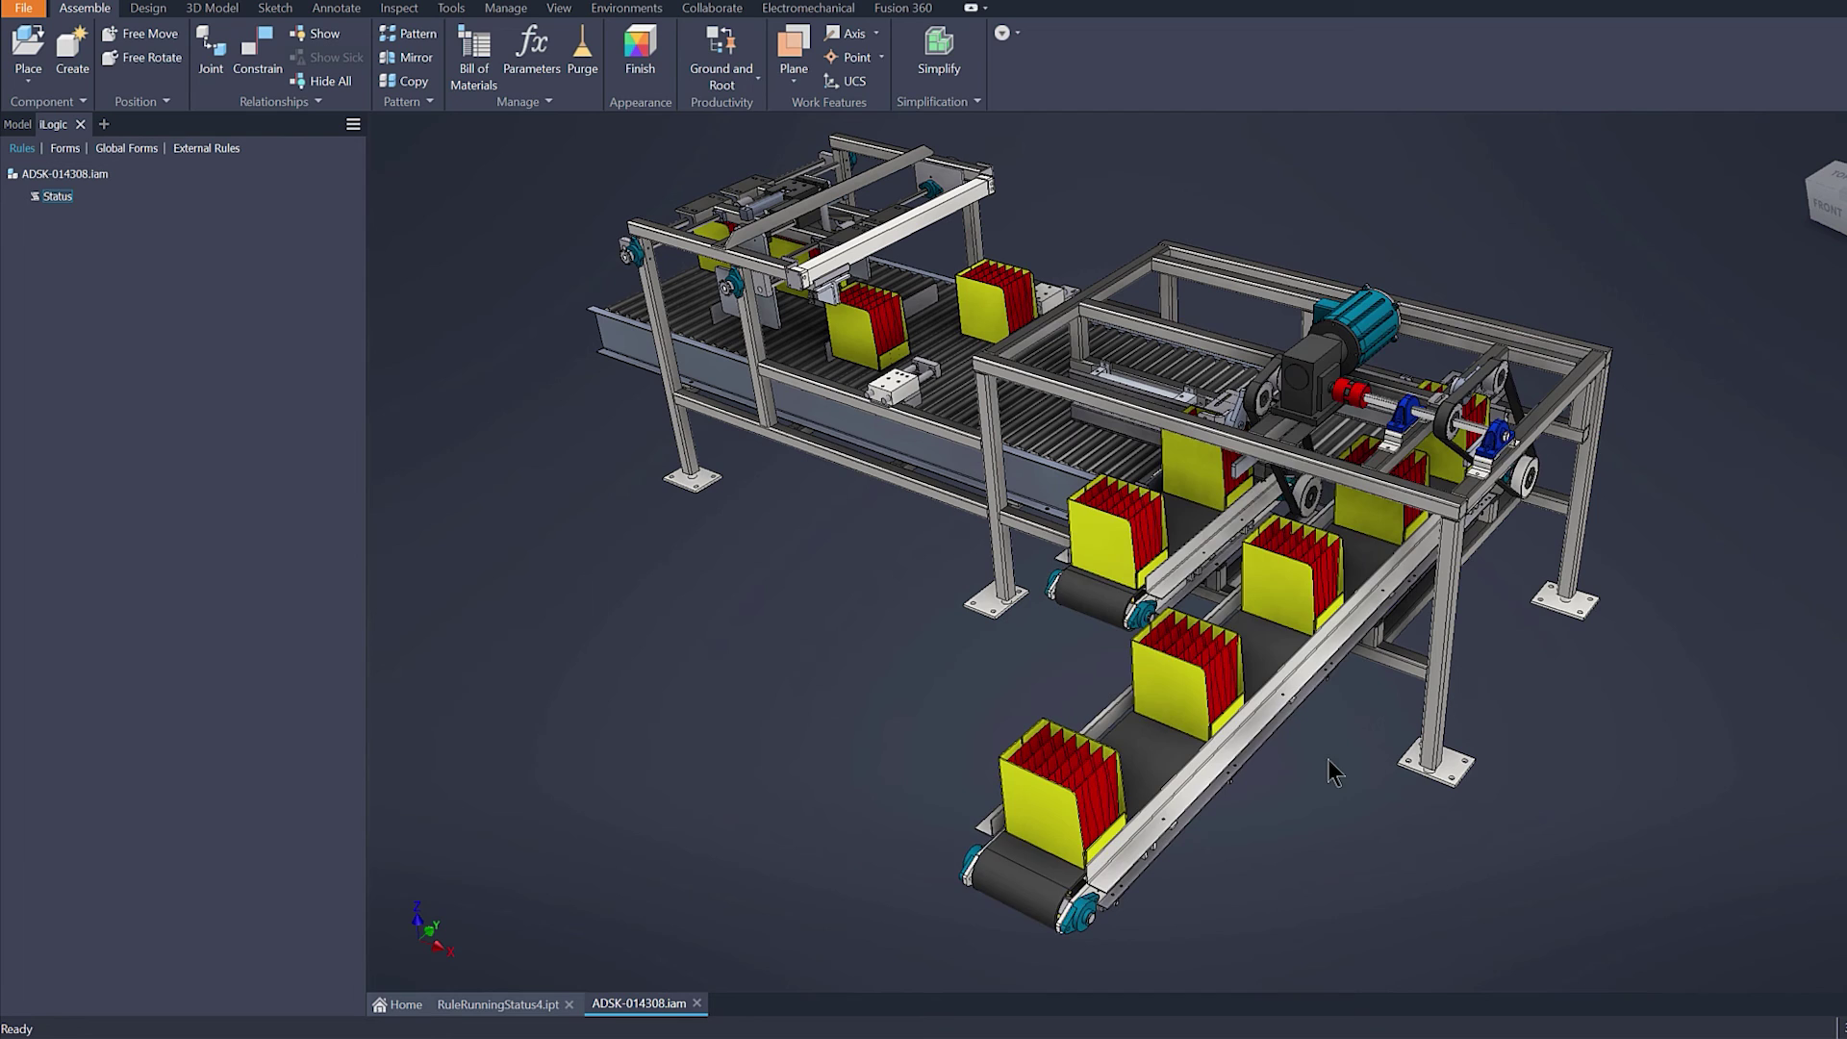
{"action": "right_click", "coordinate": [56, 199]}
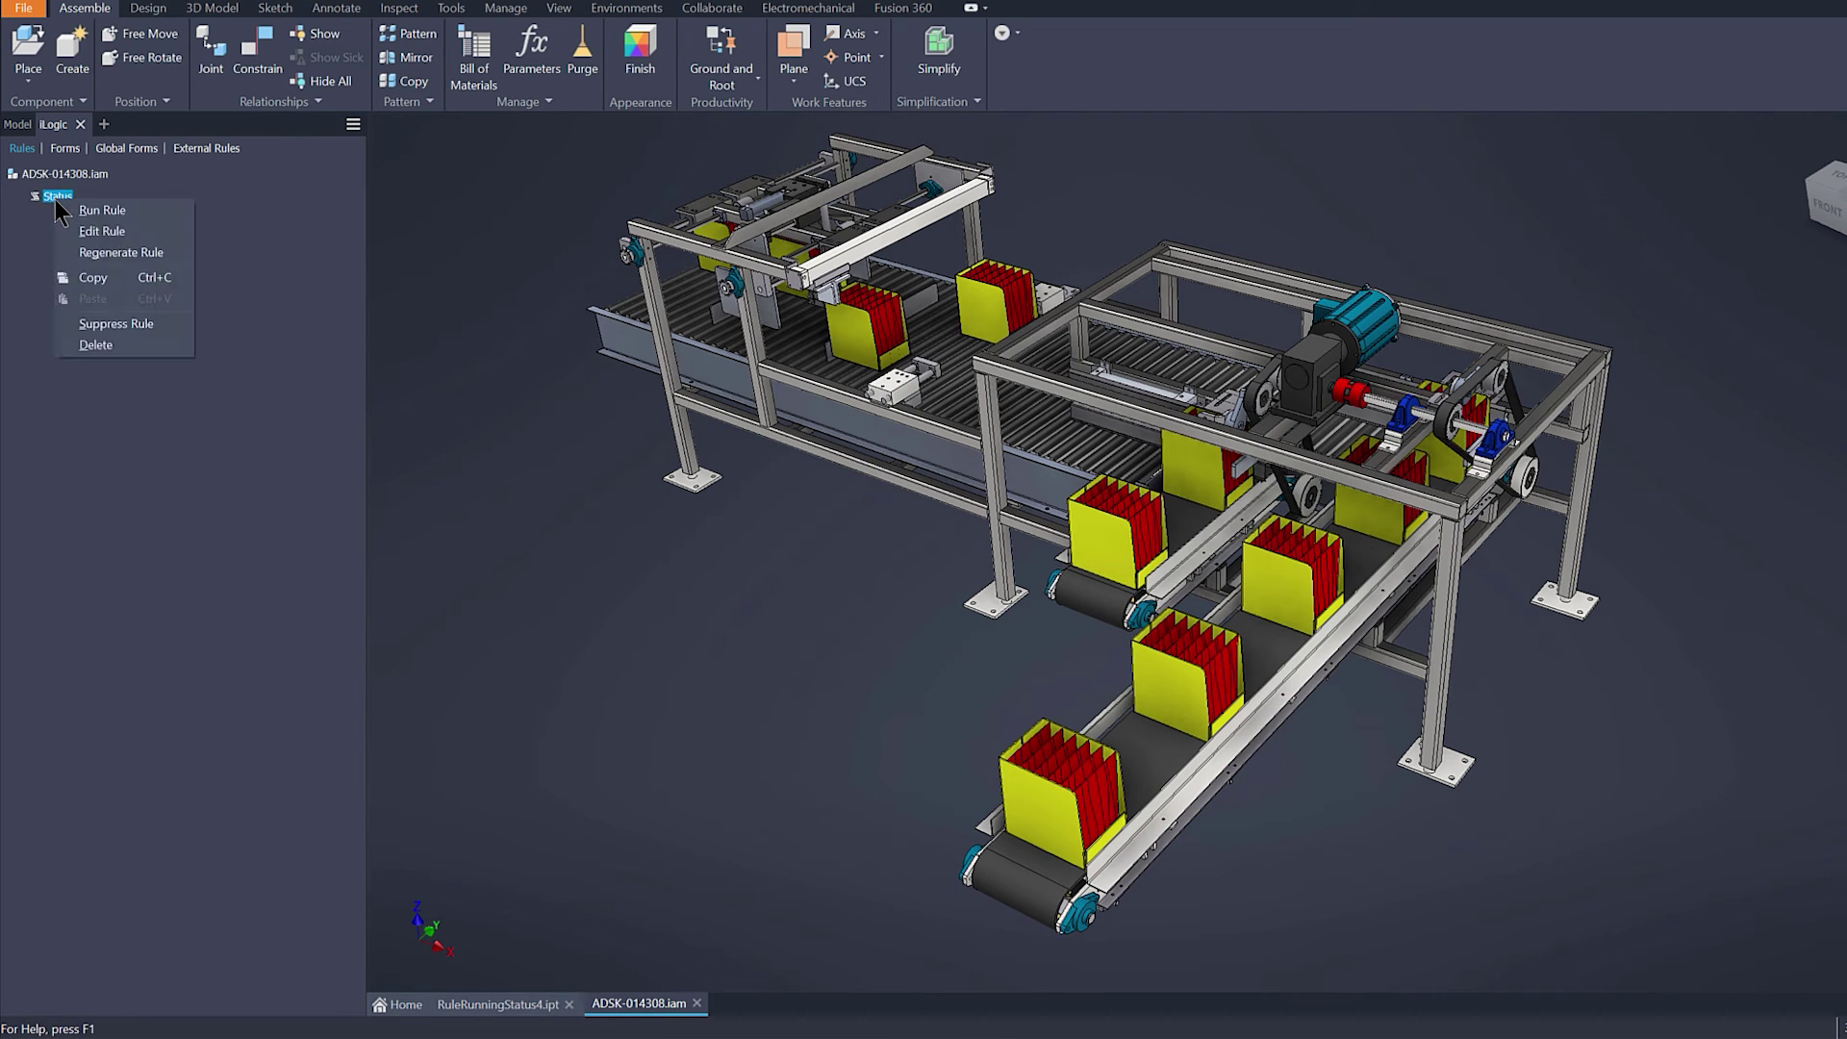
{"action": "left_click", "coordinate": [85, 212]}
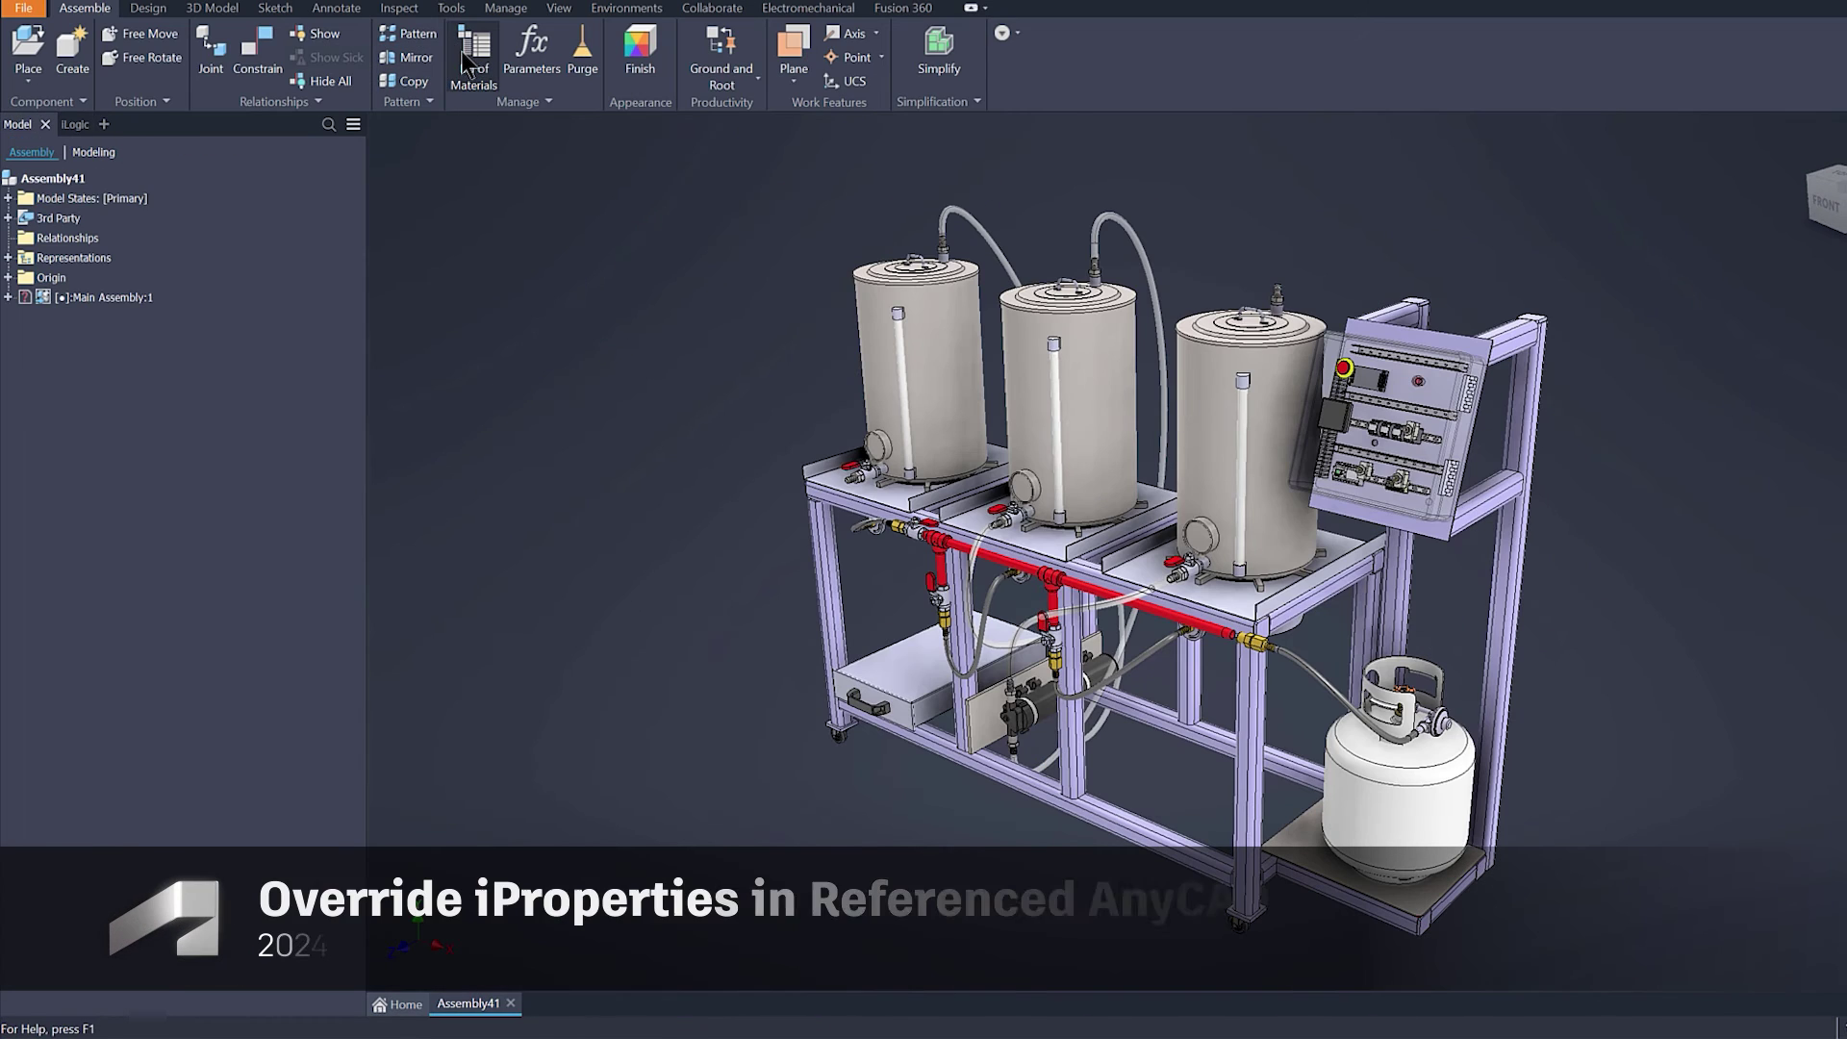
In the Bill of Materials, set the piping subassembly's Description to 'Propane Piping'
{"action": "left_click", "coordinate": [463, 55]}
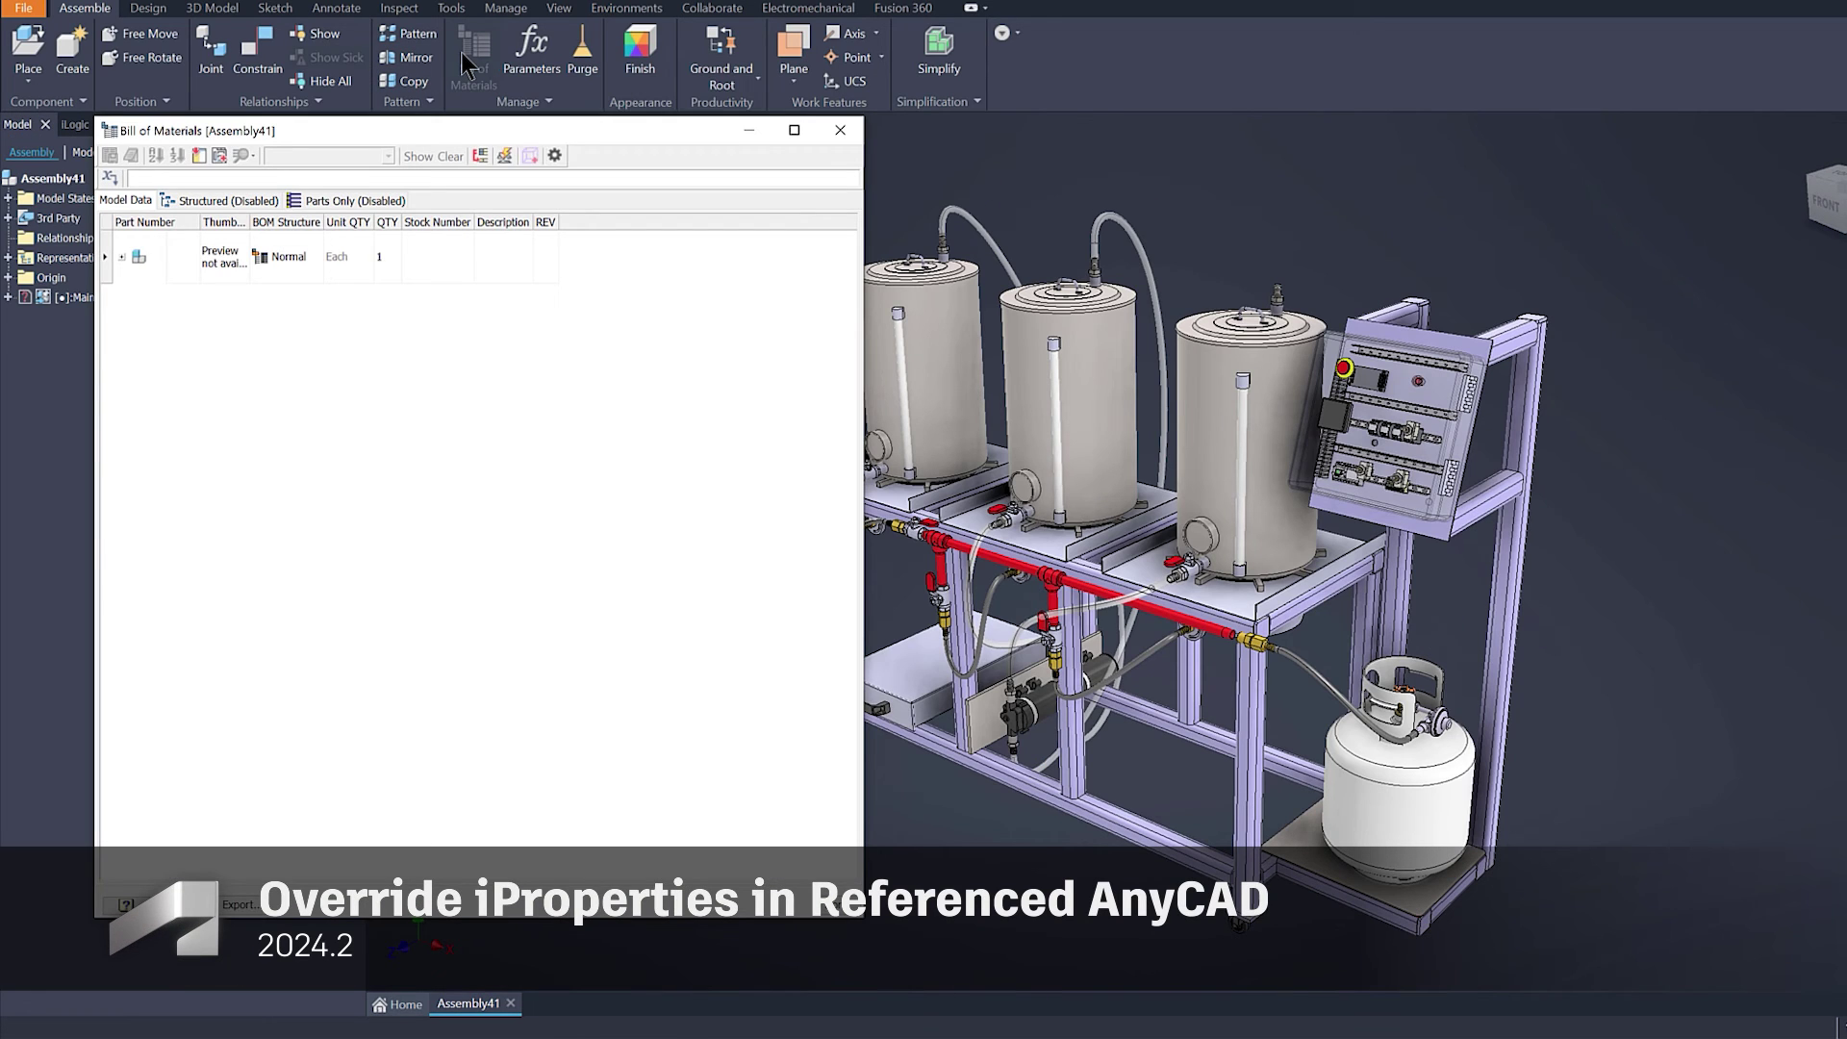
{"action": "left_click", "coordinate": [105, 257]}
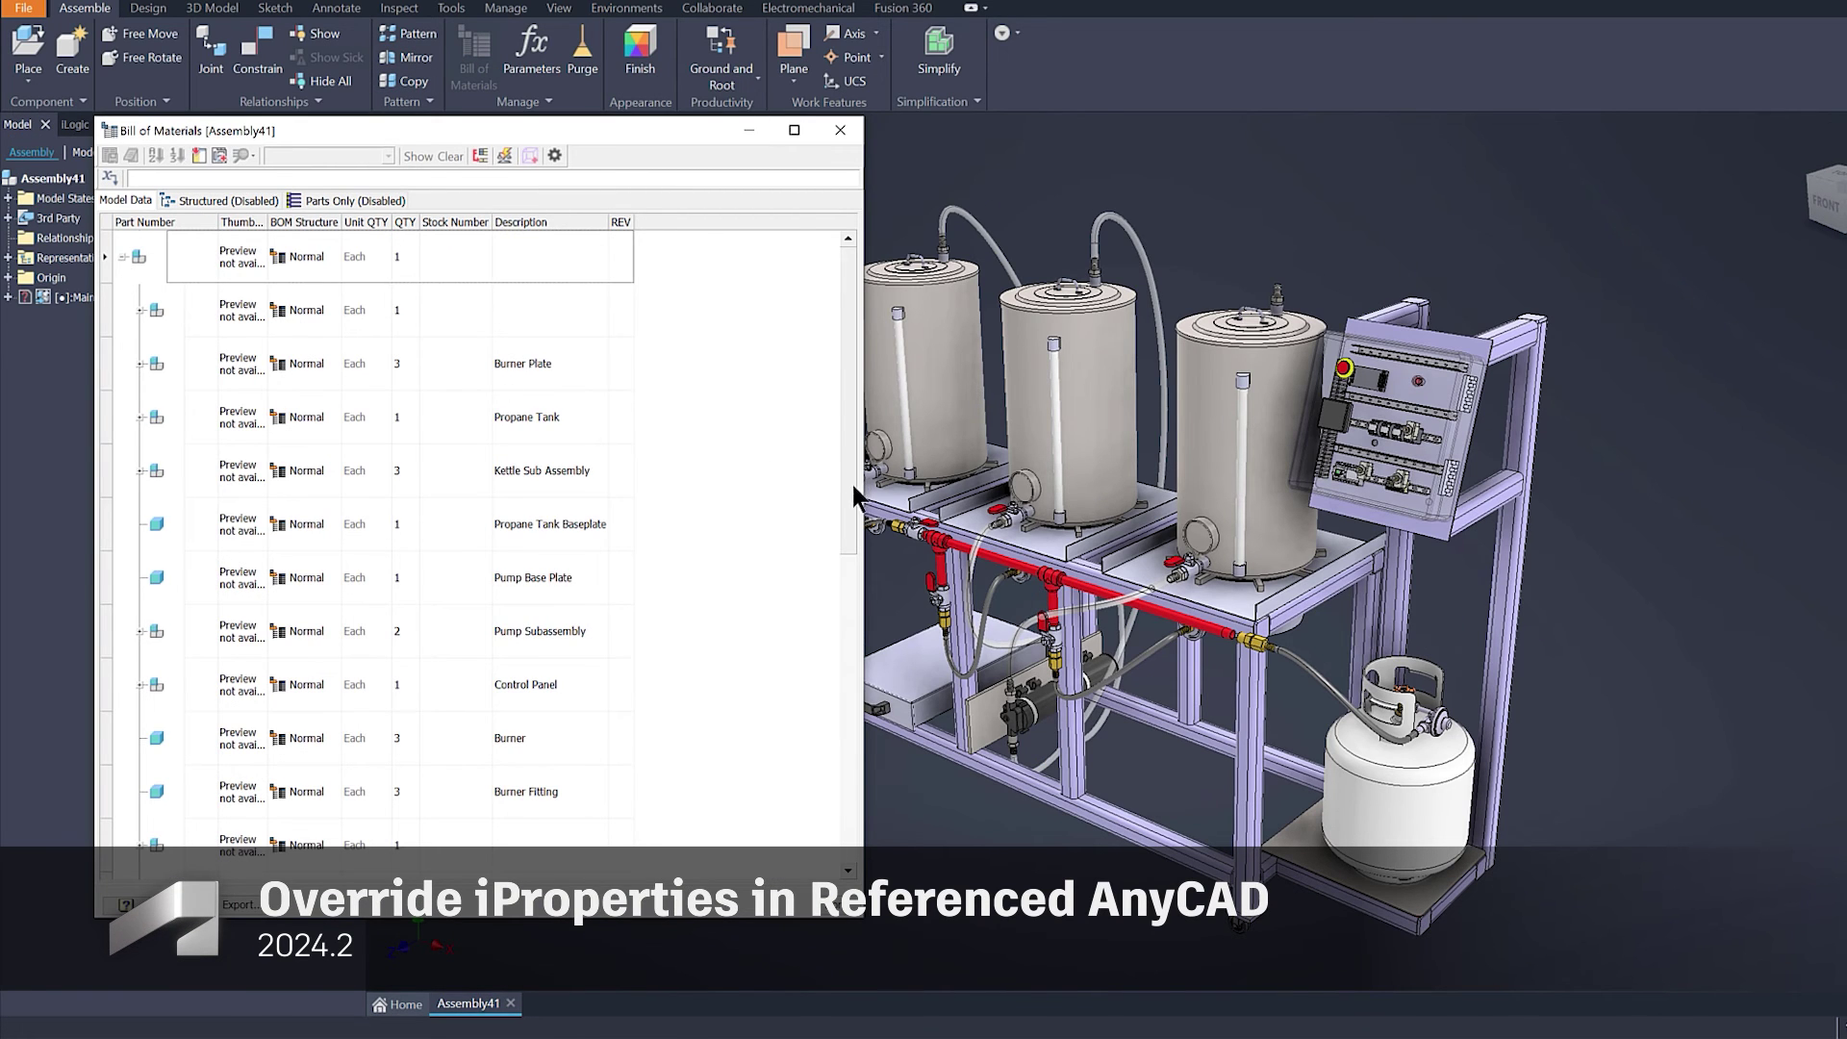
{"action": "left_click_drag", "start_coordinate": [852, 485], "coordinate": [837, 695]}
{"action": "left_click", "coordinate": [155, 421]}
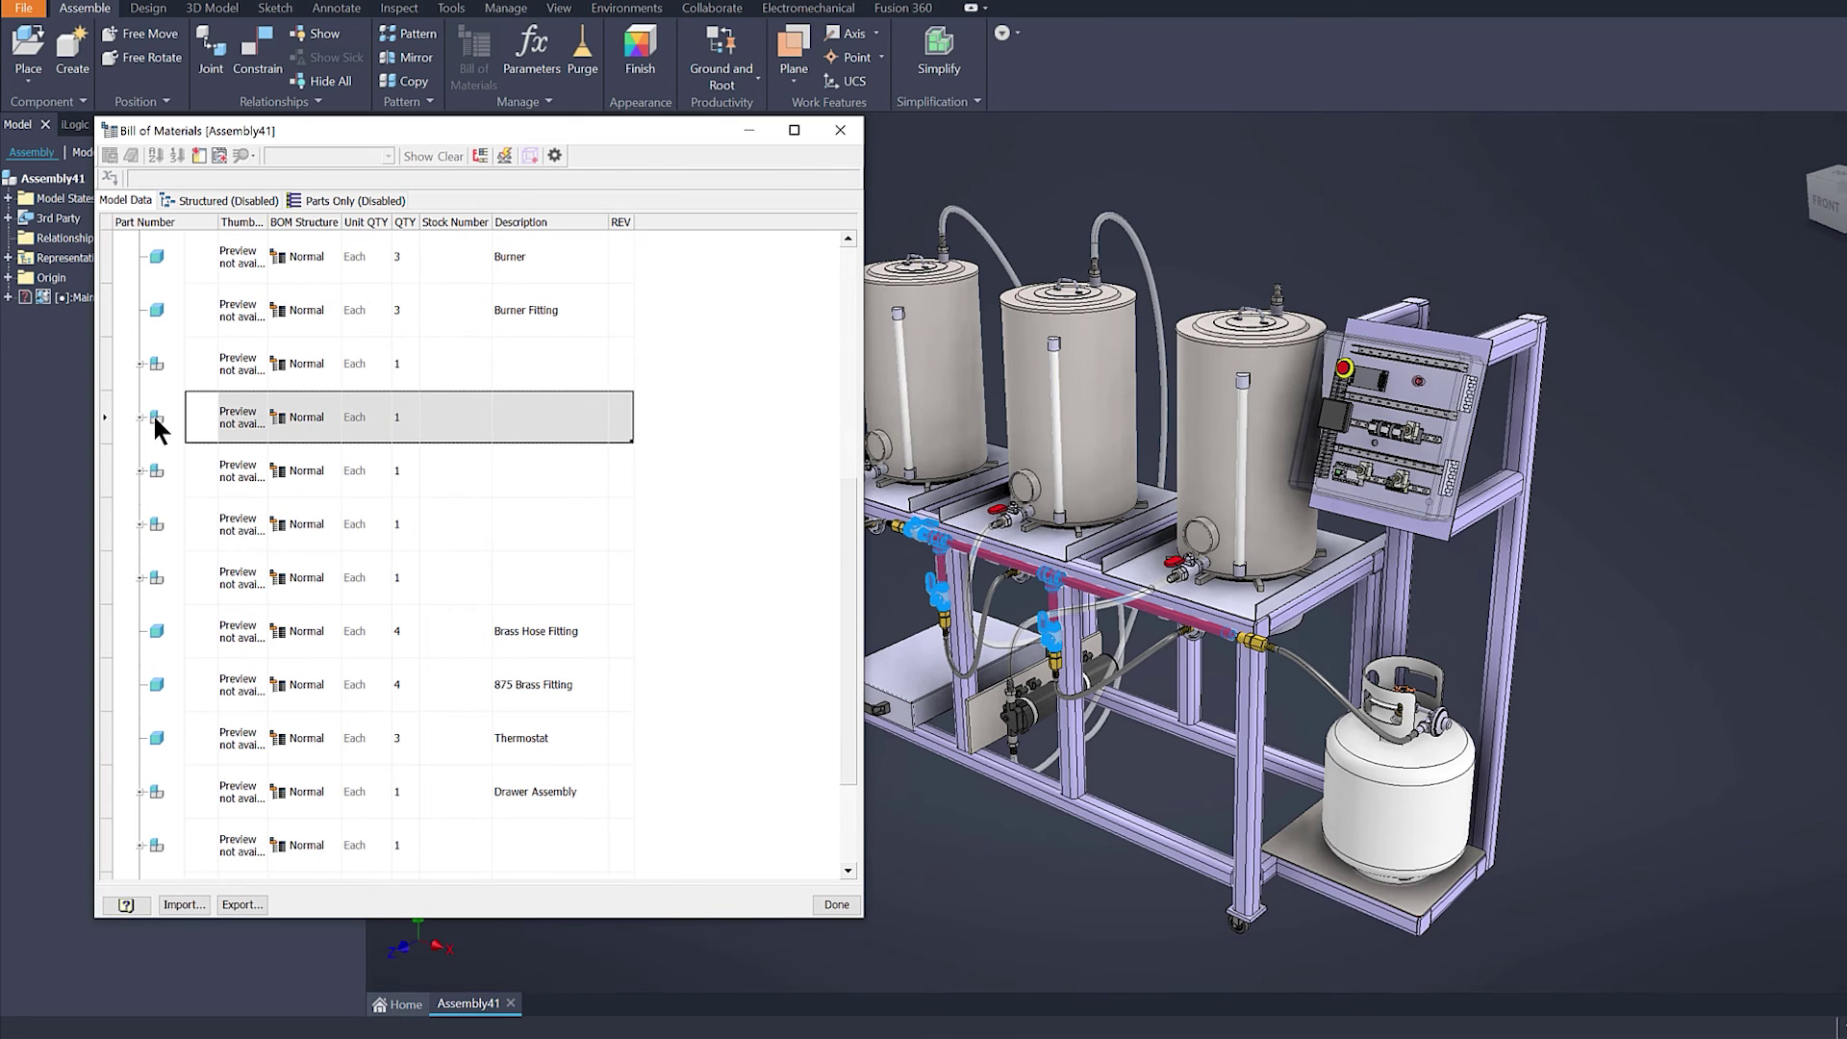
{"action": "left_click", "coordinate": [547, 414]}
{"action": "type", "text": "Propane Piping"}
{"action": "key", "text": "Return"}
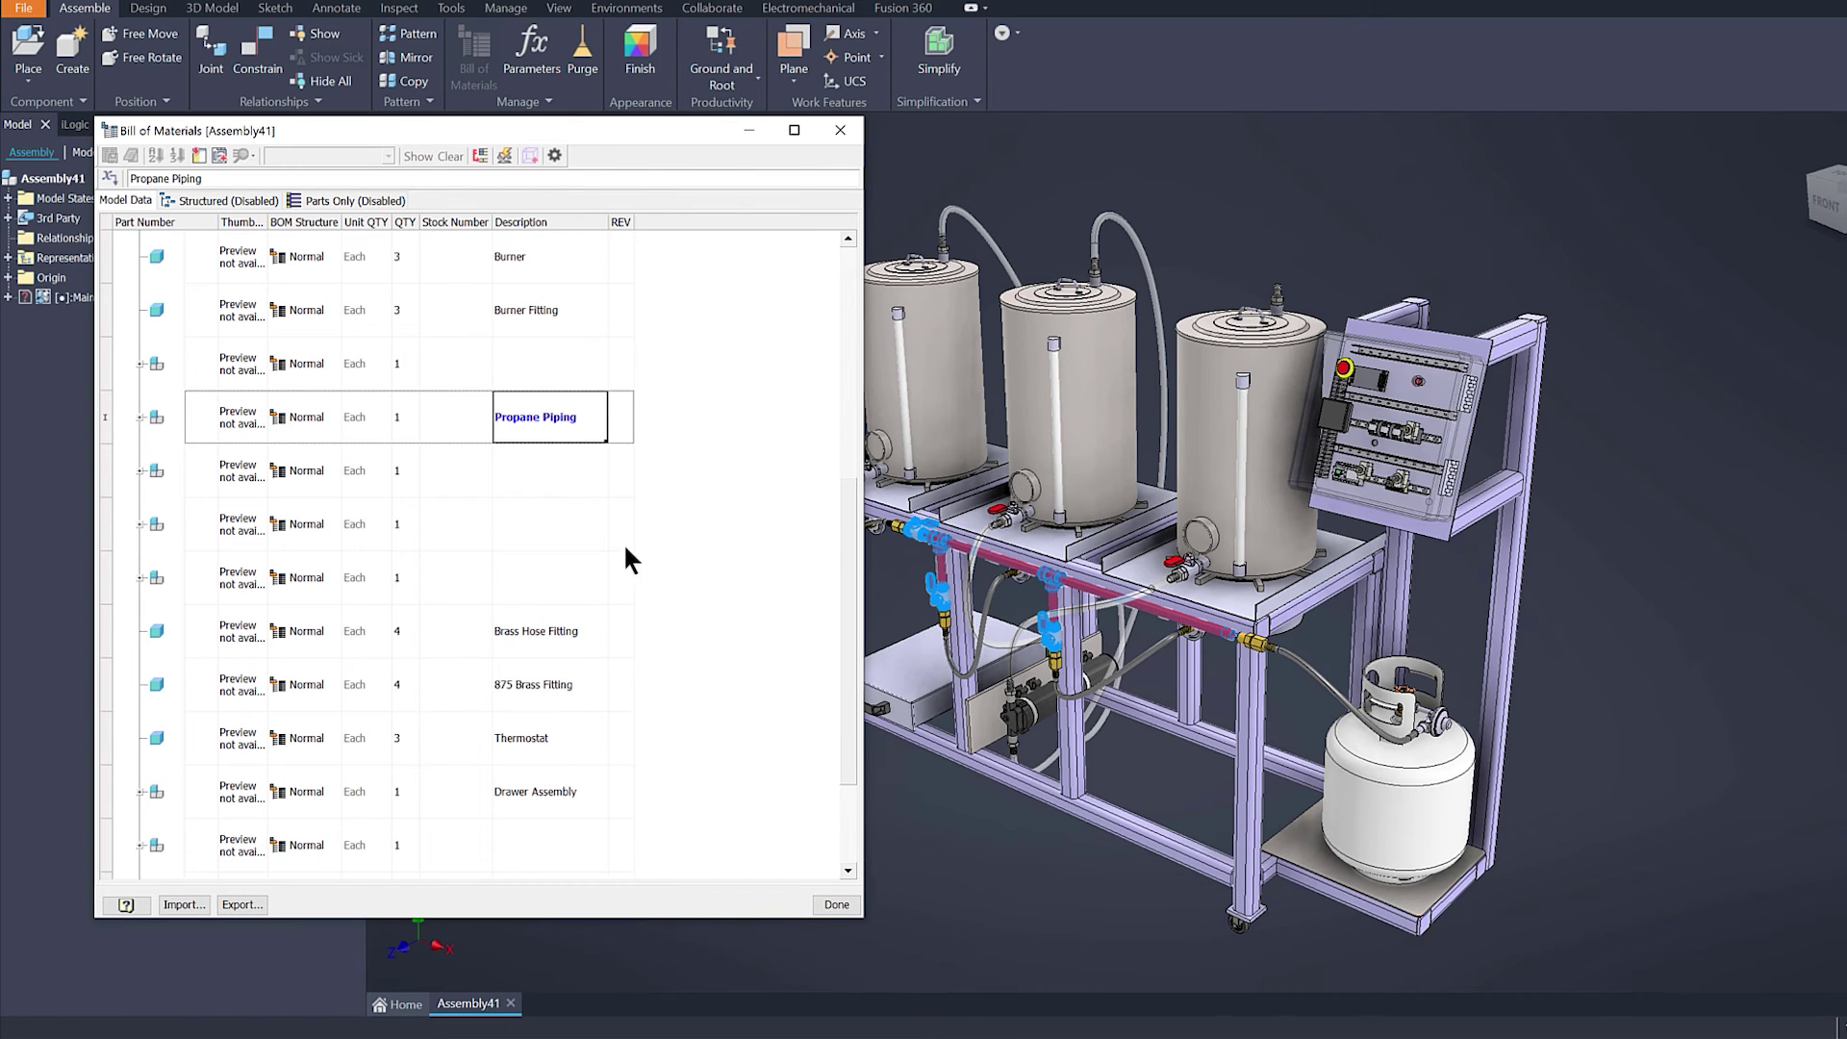
{"action": "left_click", "coordinate": [836, 904]}
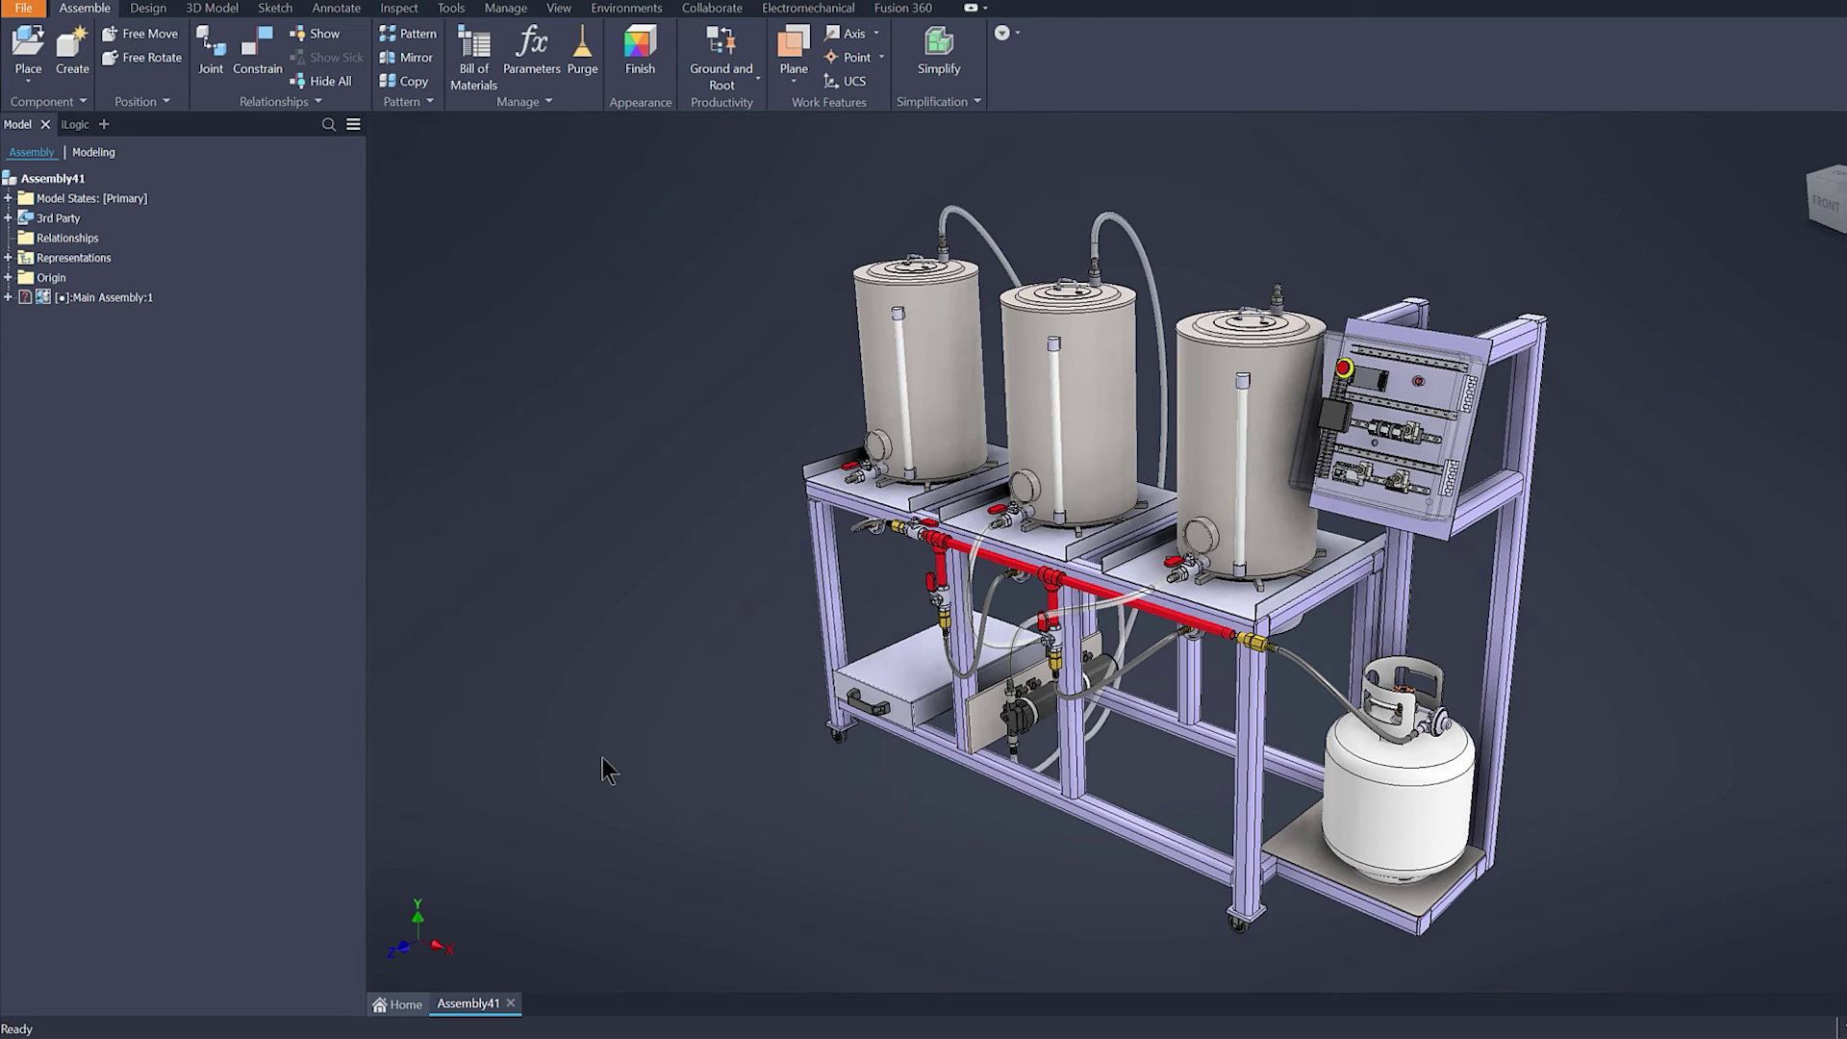
{"action": "left_click", "coordinate": [125, 333]}
{"action": "right_click", "coordinate": [125, 333]}
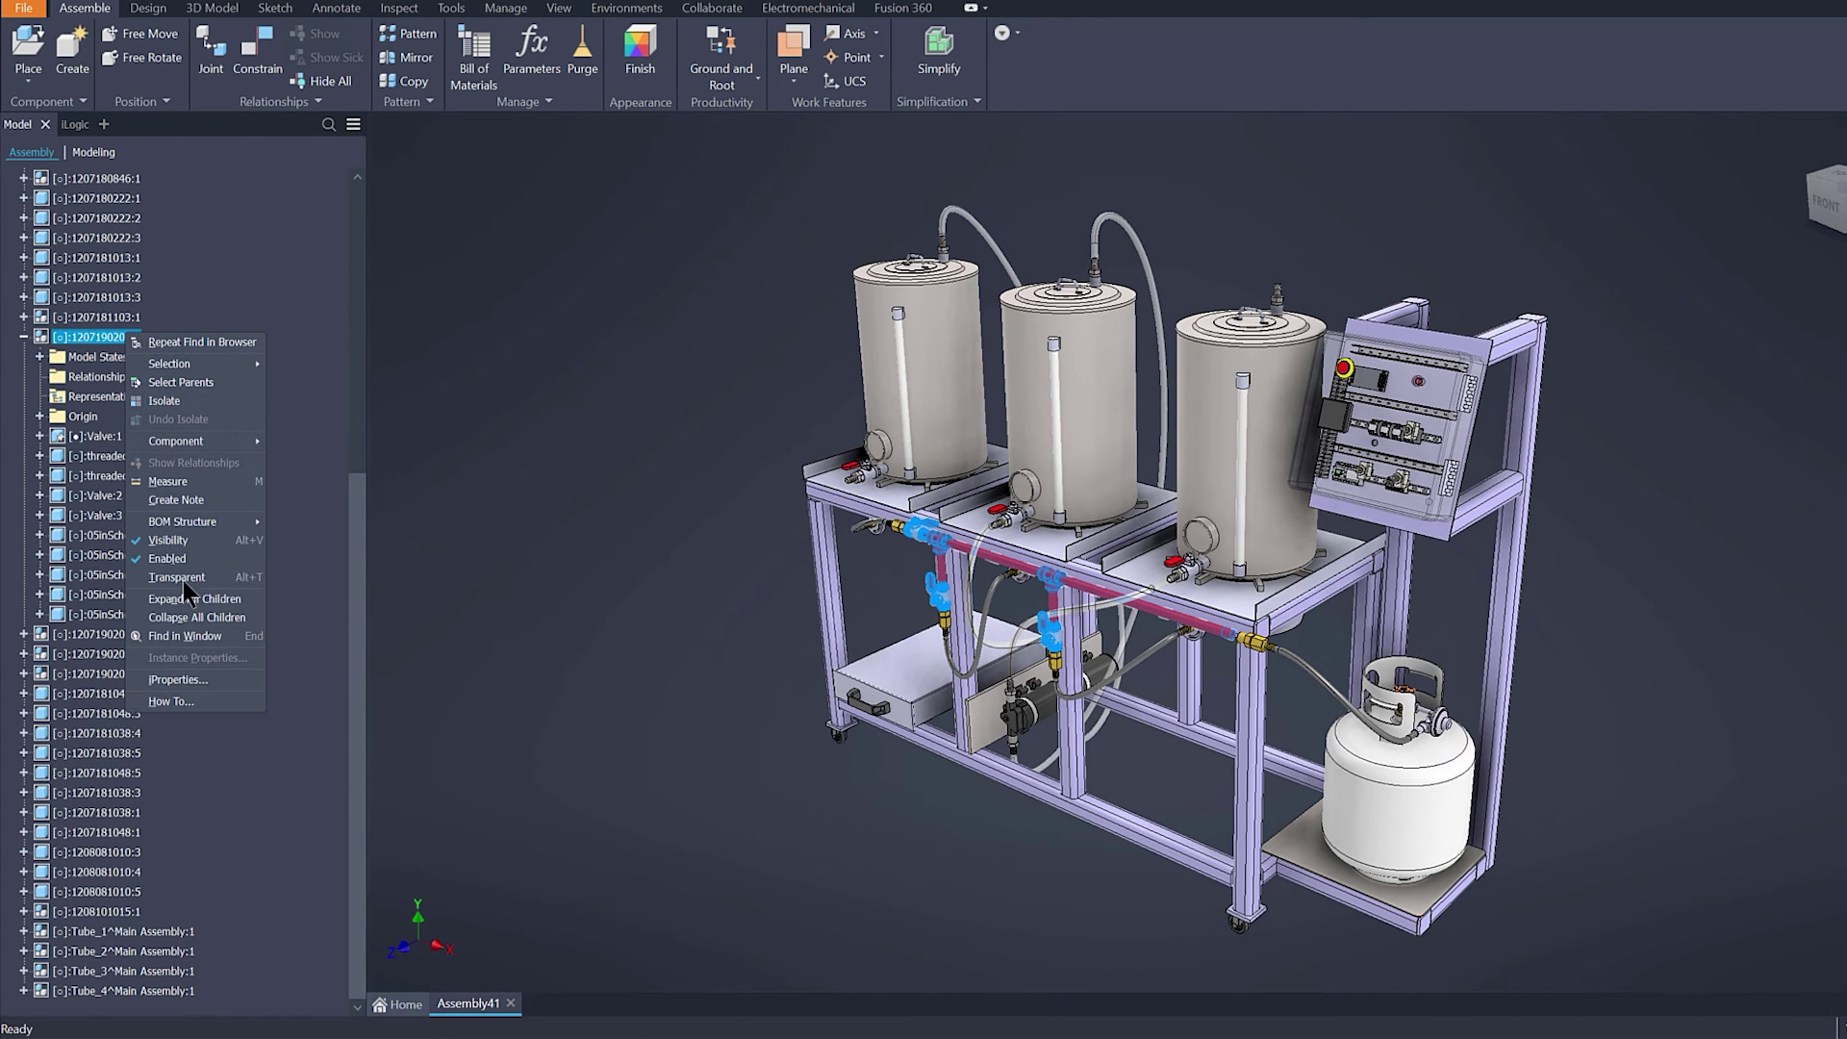
{"action": "left_click", "coordinate": [179, 680]}
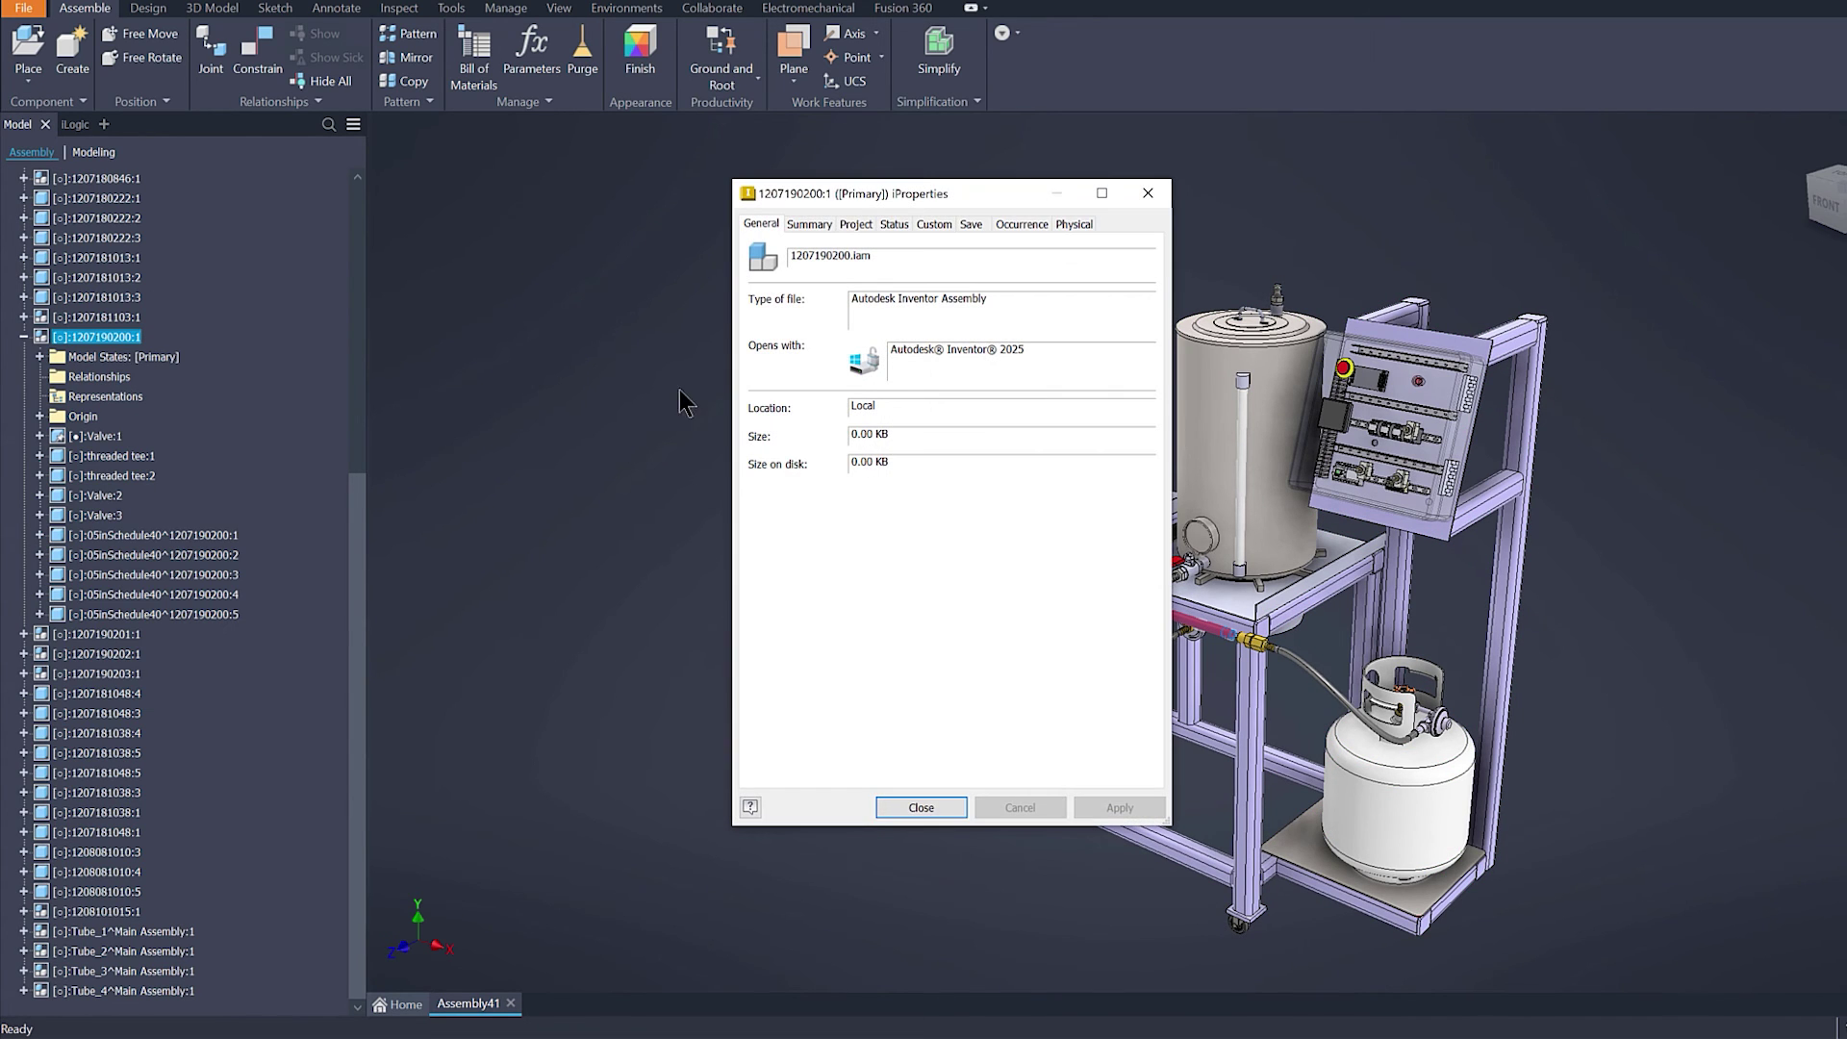
{"action": "left_click", "coordinate": [857, 225]}
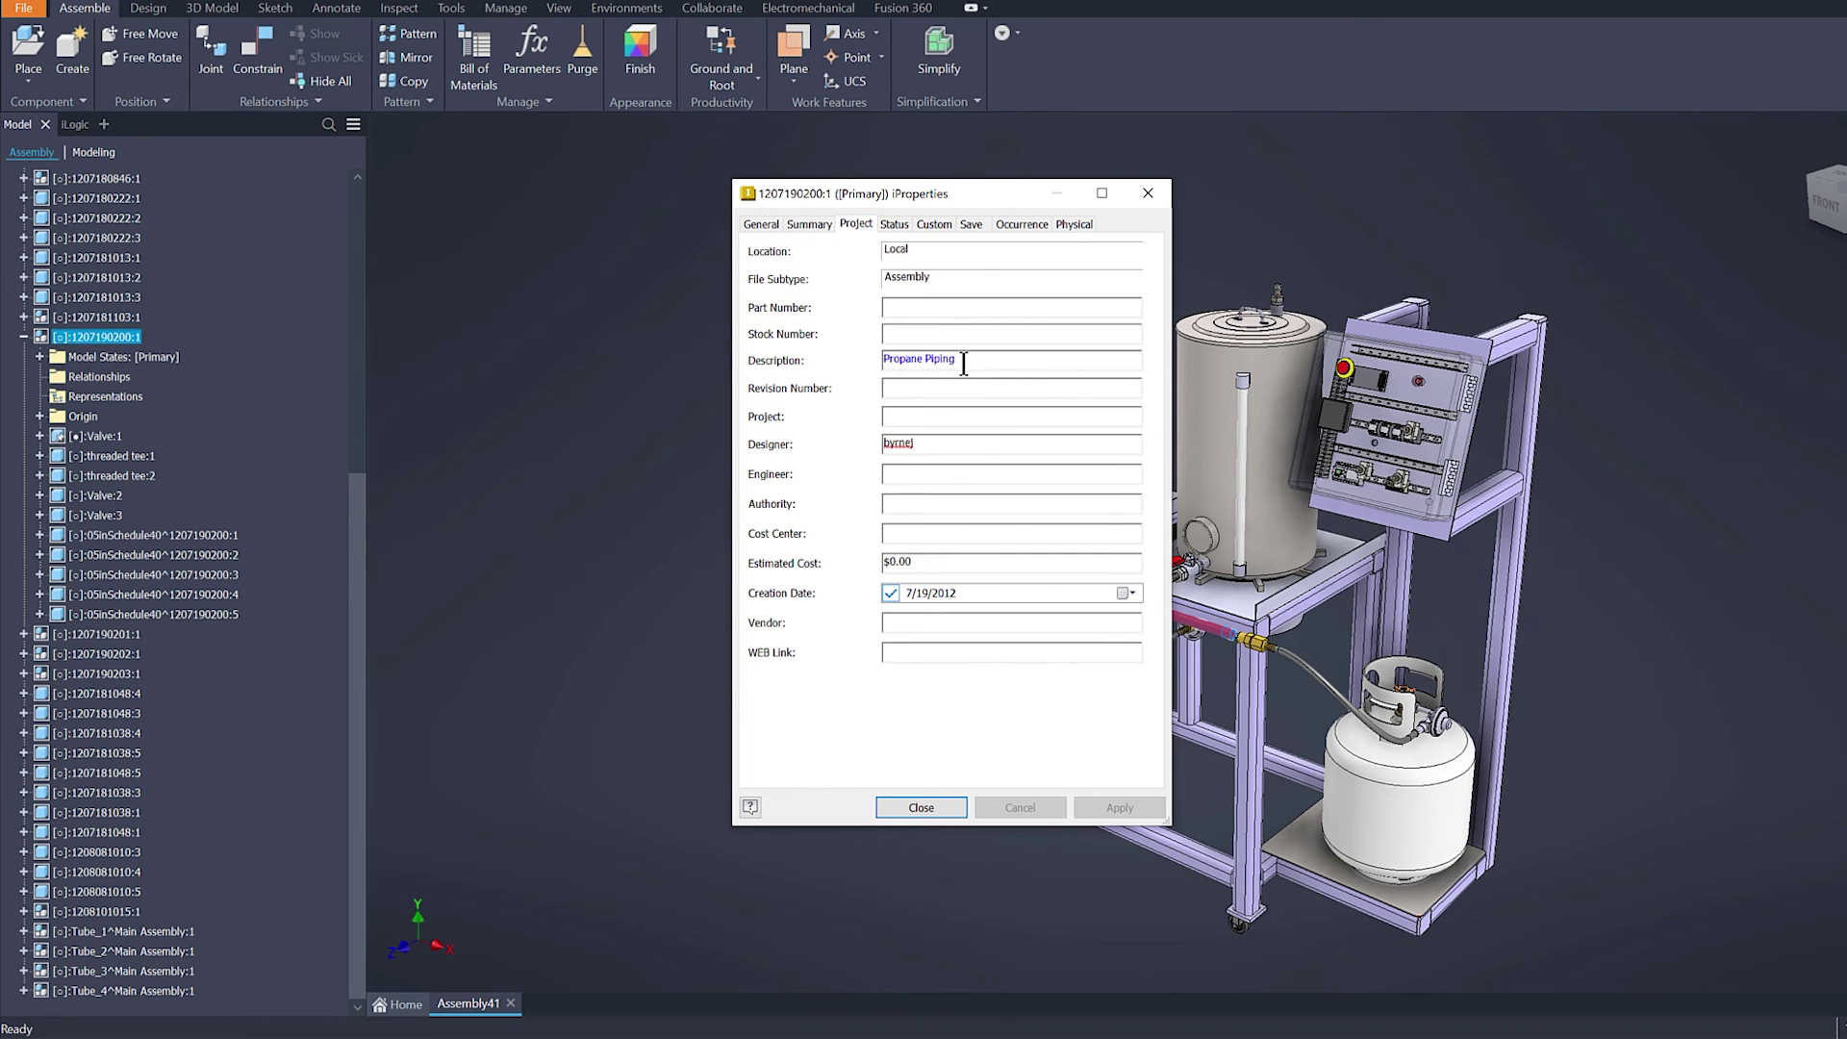
{"action": "left_click_drag", "start_coordinate": [962, 360], "coordinate": [872, 362]}
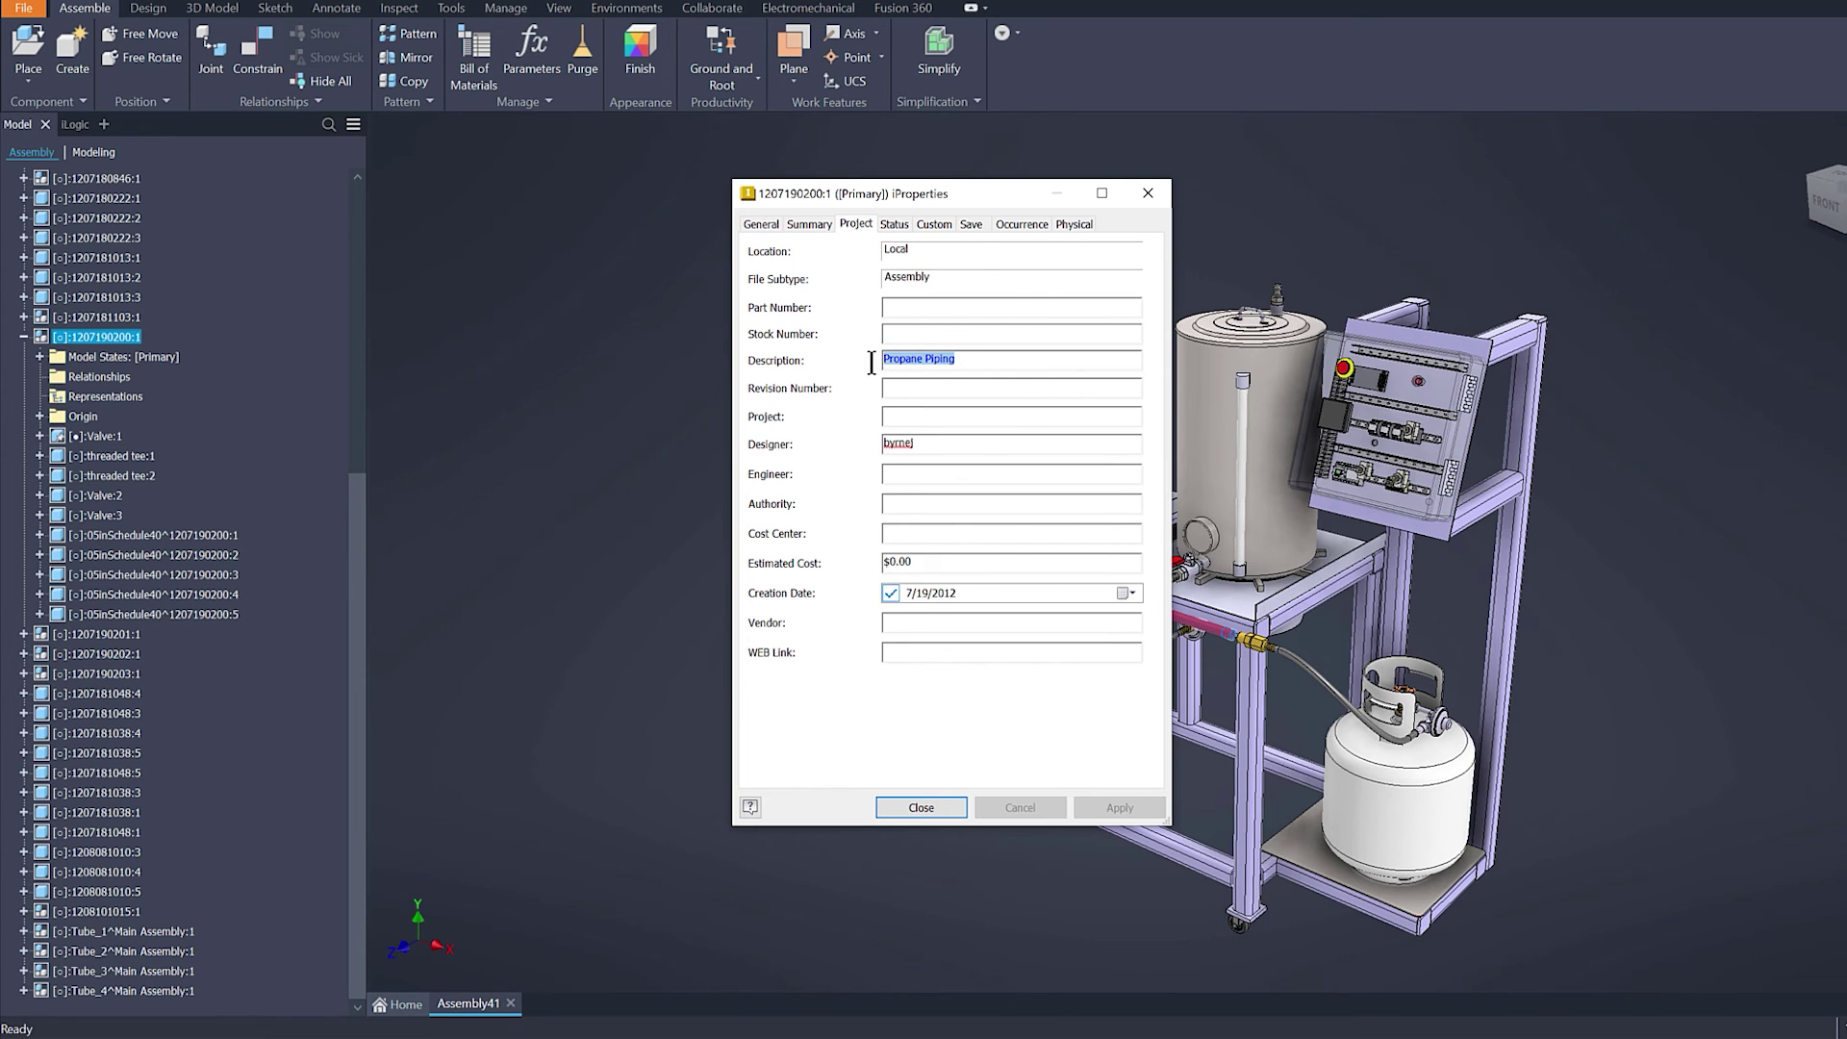
{"action": "left_click", "coordinate": [911, 808]}
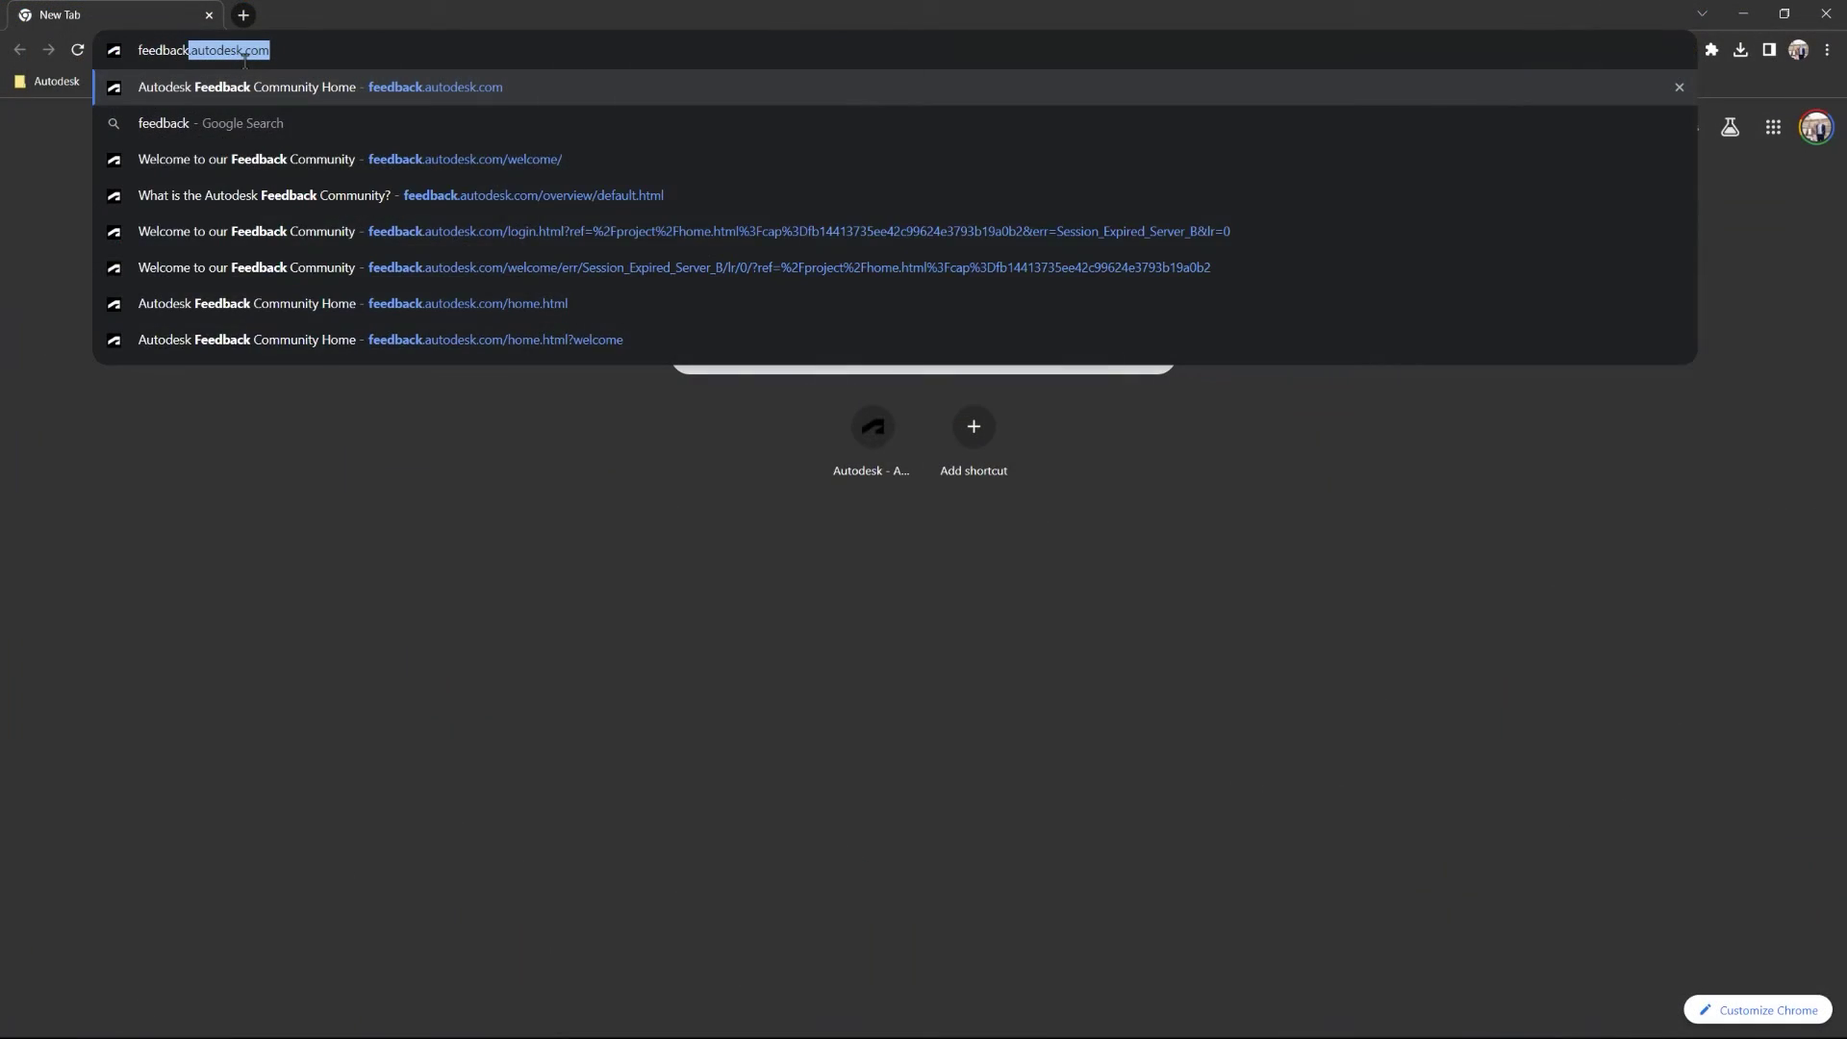
Go to feedback.autodesk.com in Chrome
{"action": "type", "text": "utodesk.com"}
{"action": "key", "text": "Return"}
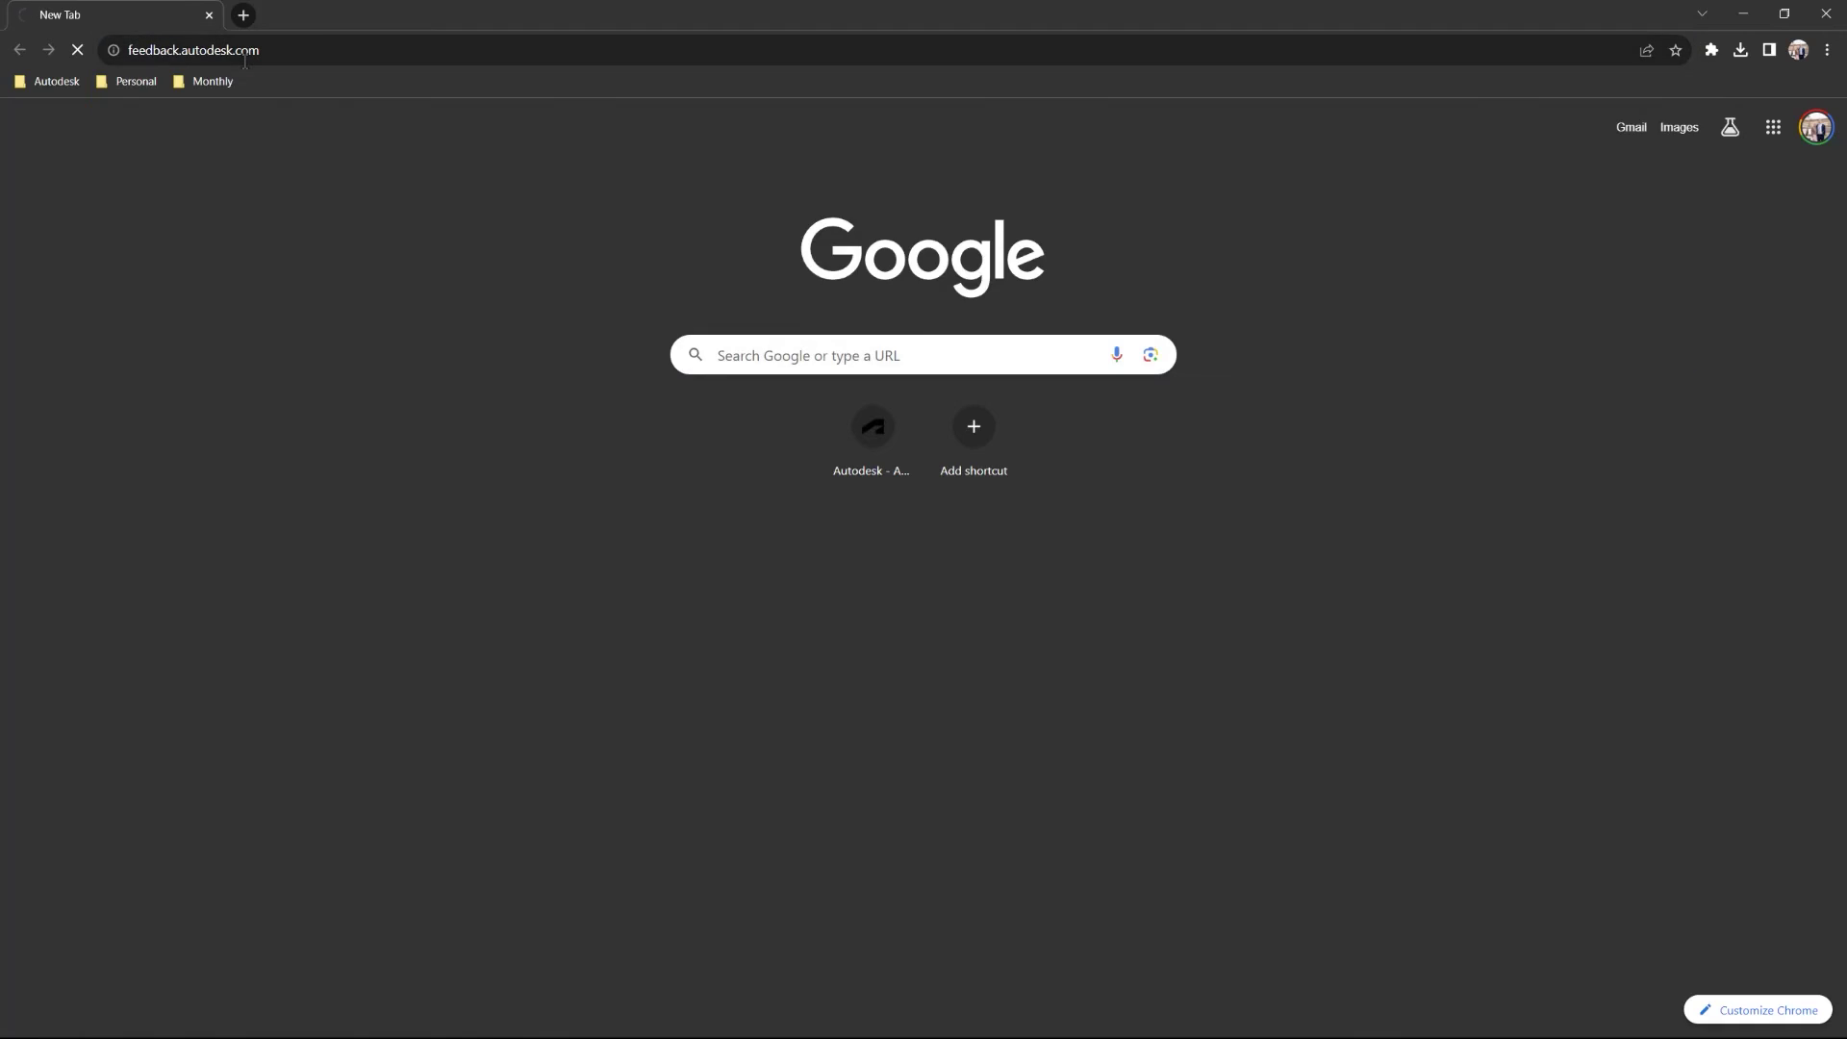
Open the Inventor feedback project and scroll down to the Inventor 2024, 2023 and 2022 What's New playlists
{"action": "left_click", "coordinate": [772, 880]}
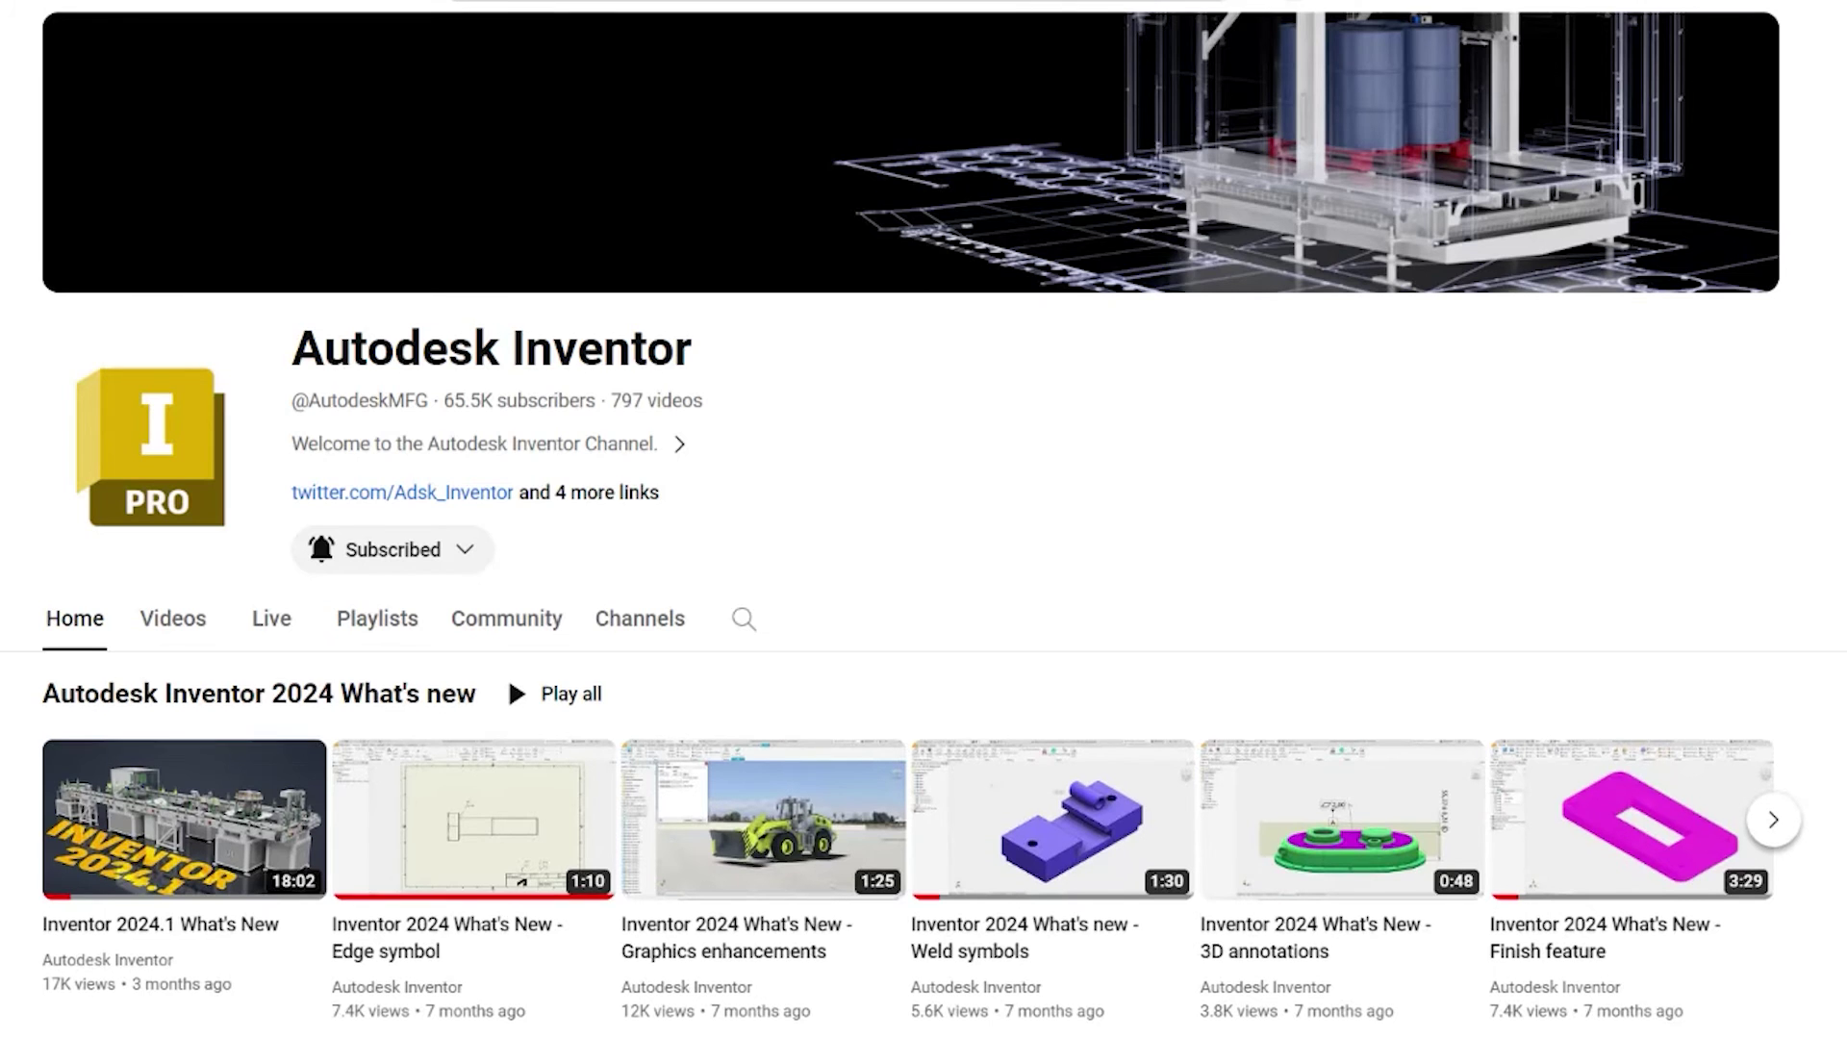
{"action": "scroll", "coordinate": [924, 519], "scroll_direction": "down", "scroll_amount": 3}
{"action": "scroll", "coordinate": [924, 520], "scroll_direction": "down", "scroll_amount": 10}
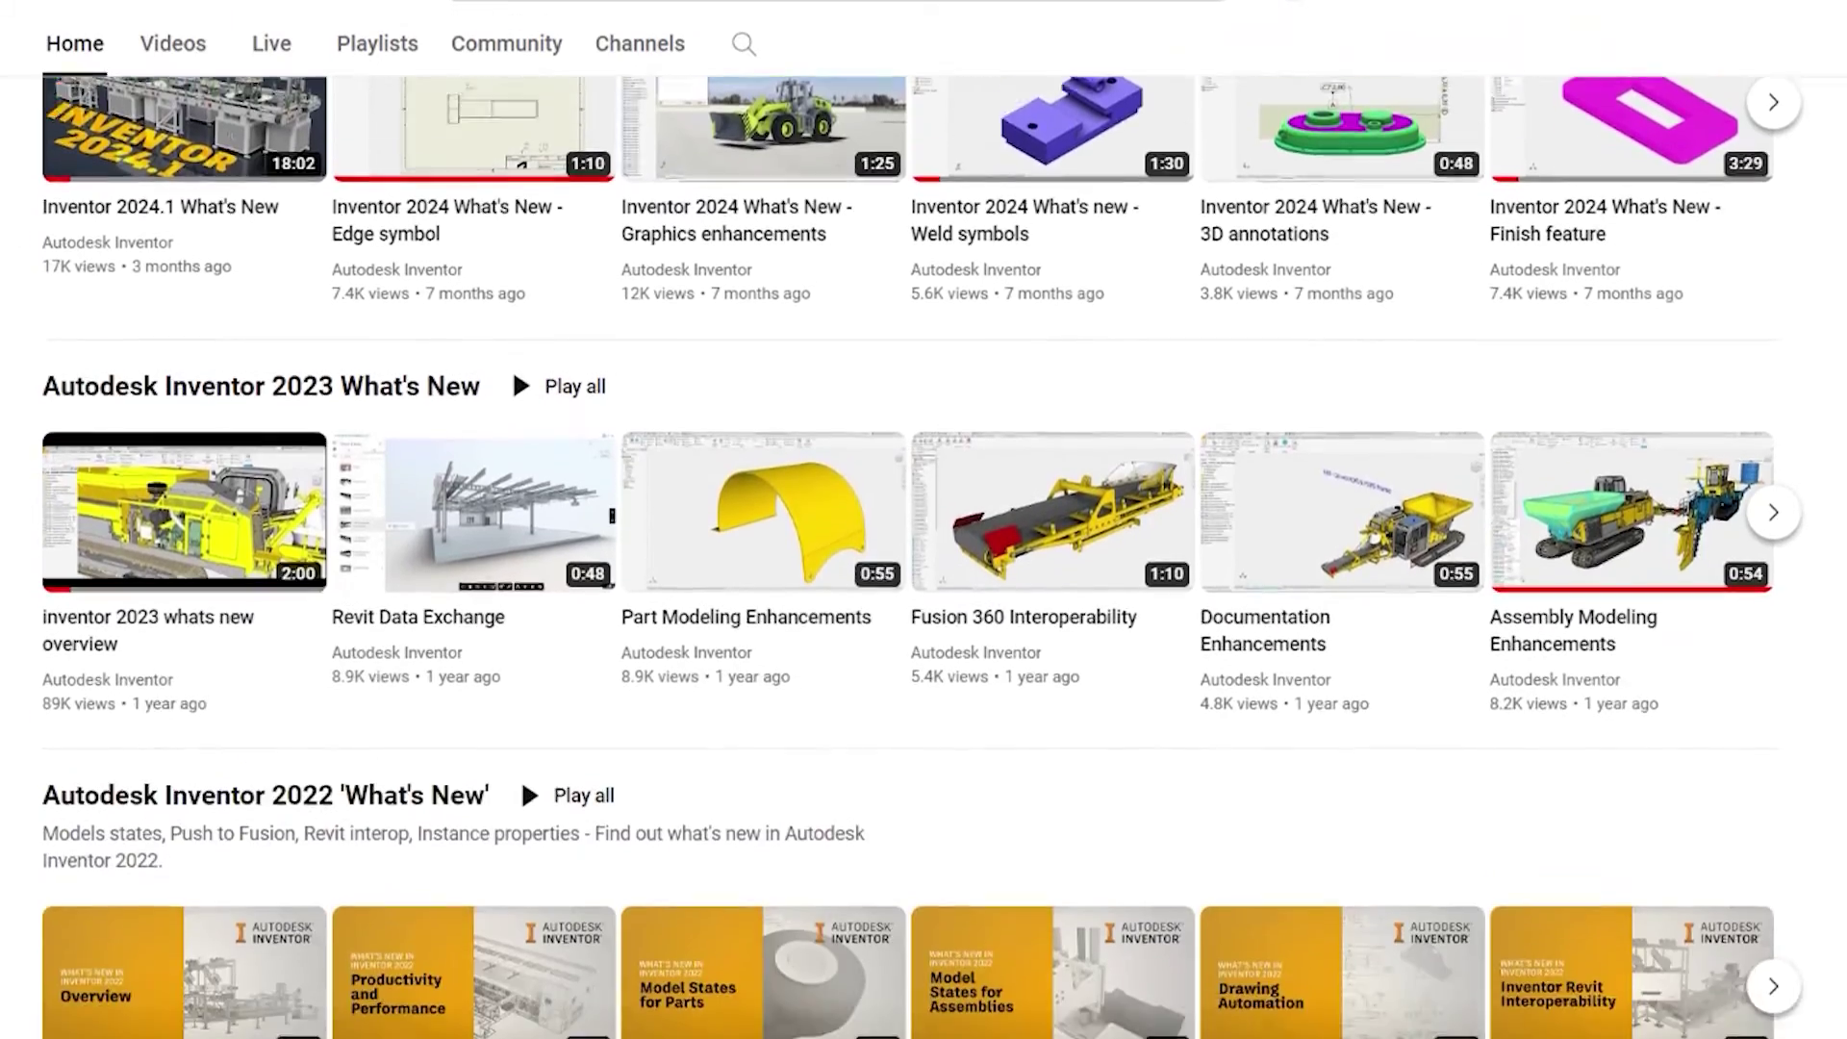